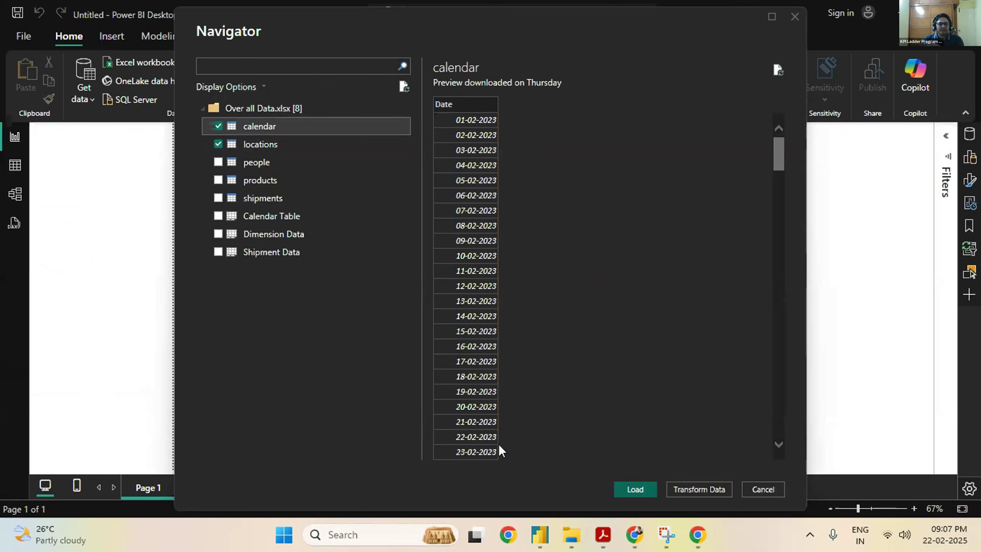
Include the people, products and shipments tables with the already selected ones and open them all for data transformation
click(218, 162)
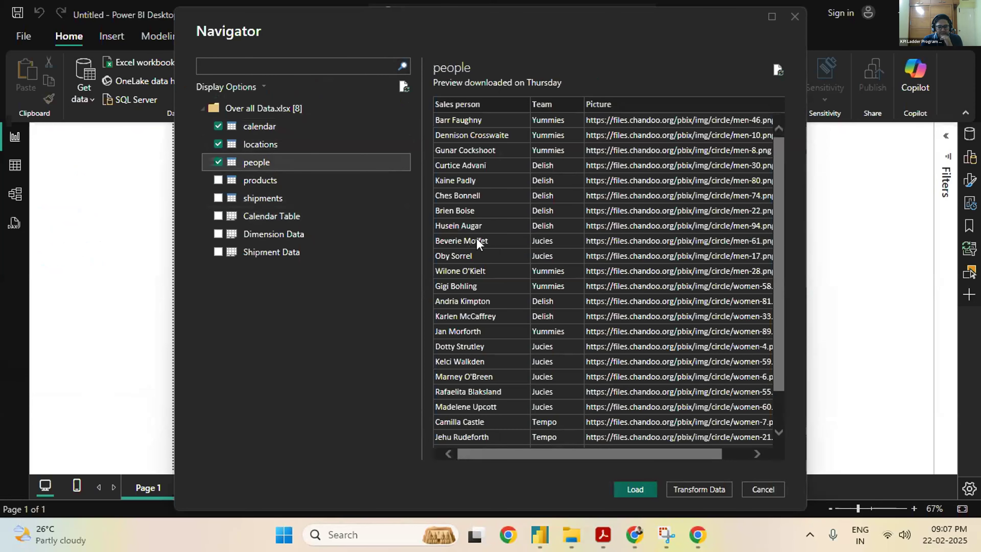
click(218, 180)
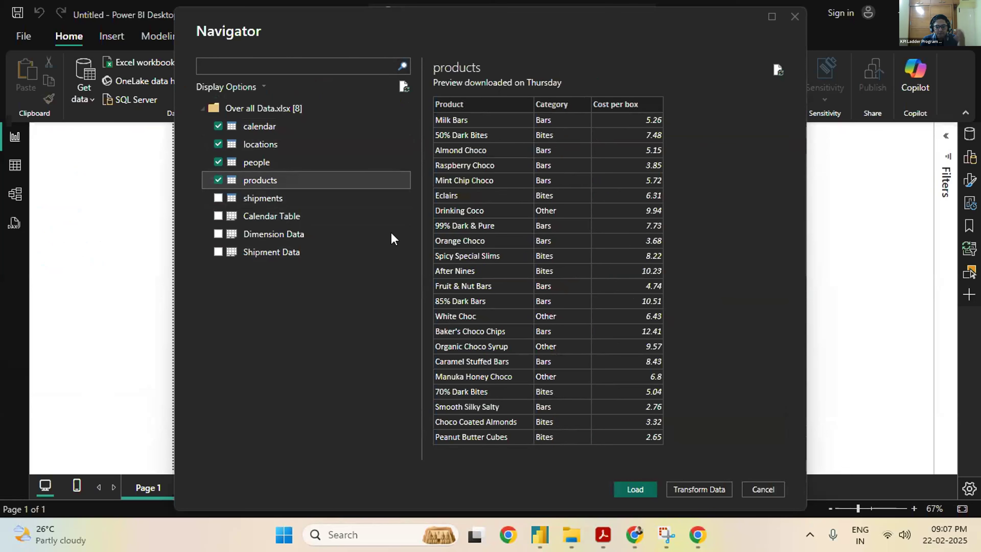
click(215, 197)
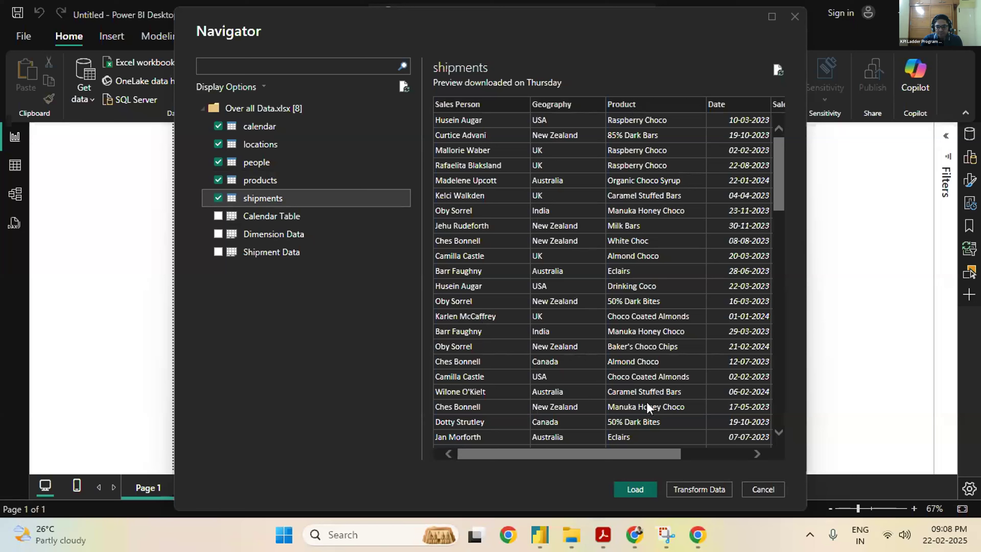
click(691, 489)
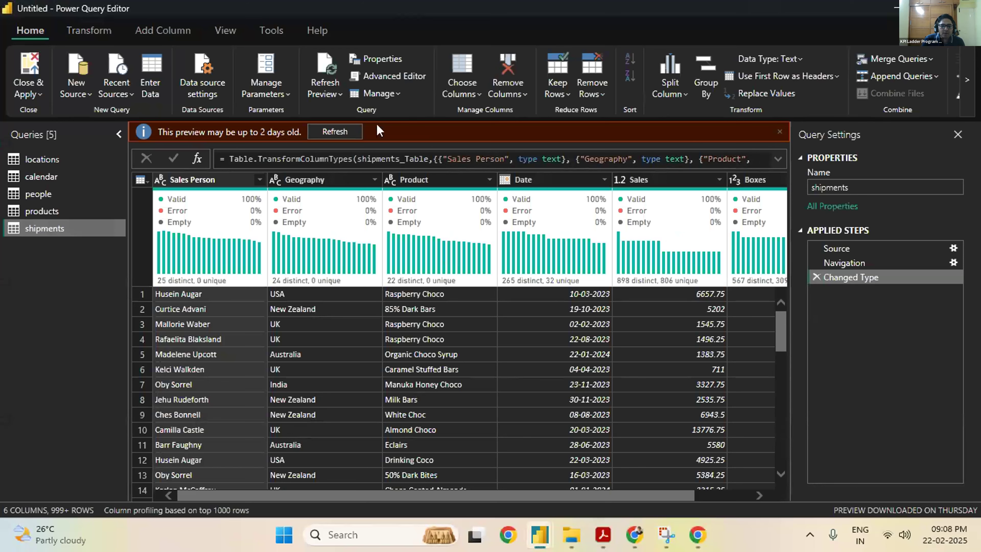
Refresh the shipments data preview and apply the queries to load all the tables into the report
click(326, 133)
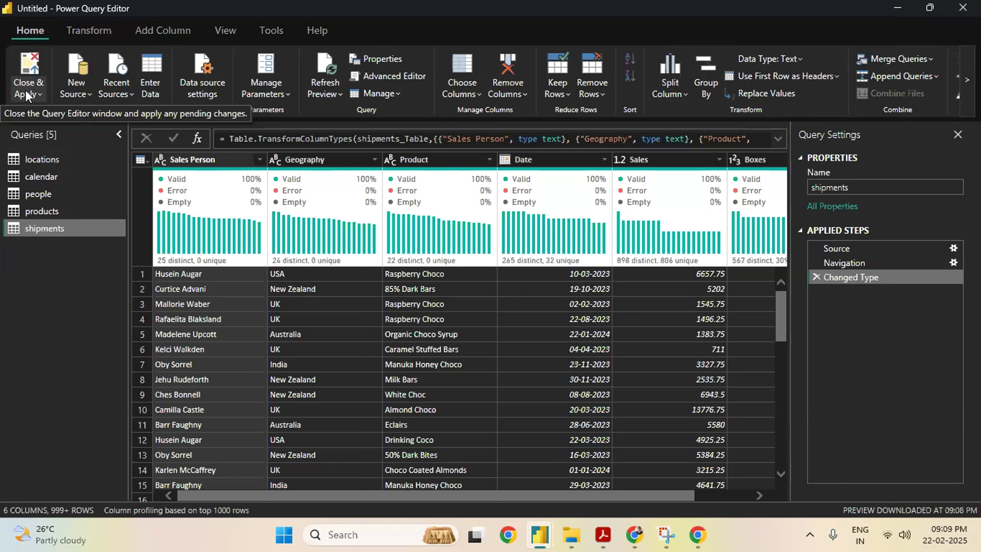
click(27, 92)
click(47, 110)
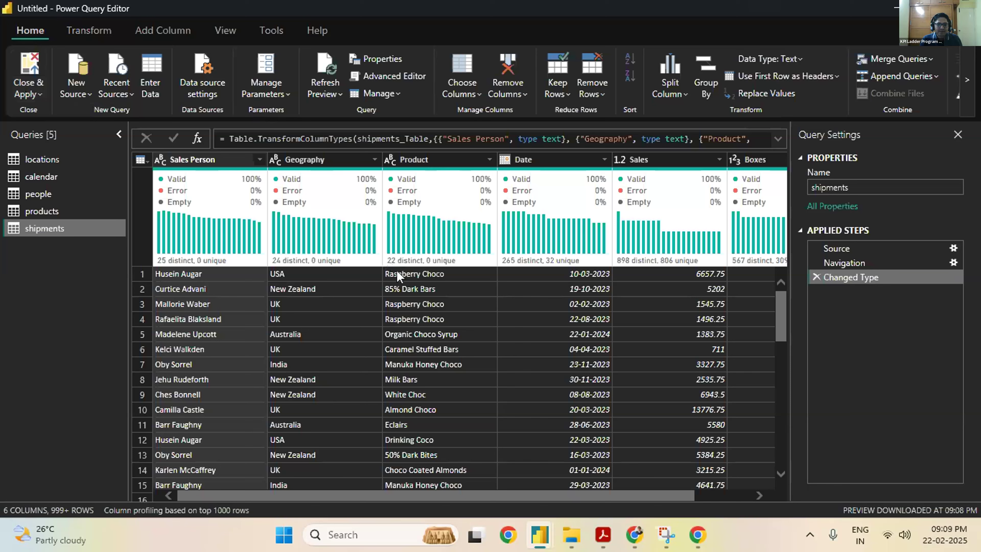
click(37, 96)
click(39, 111)
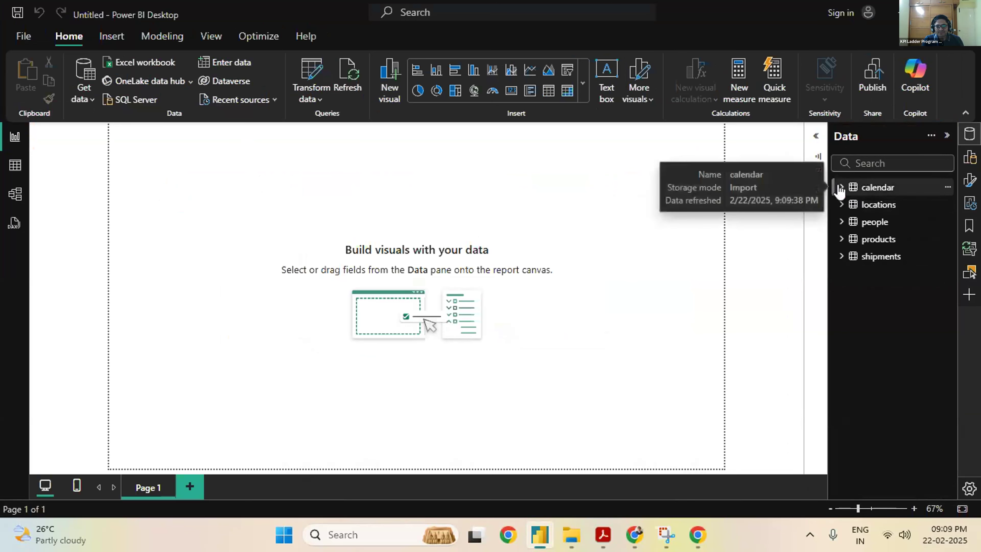
Expand the shipments and products tables' fields, and place an enlarged empty pie chart in the page's upper-left area
click(842, 256)
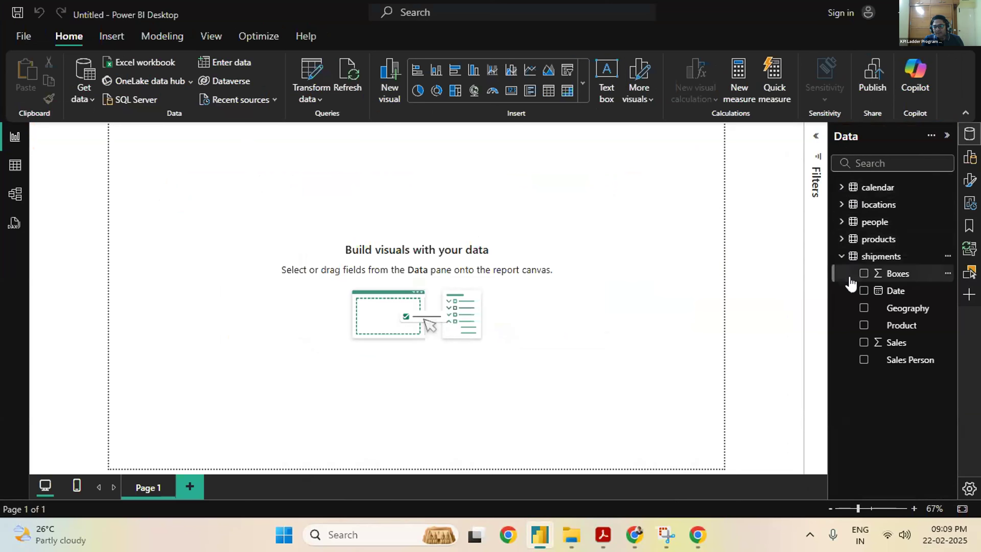
click(843, 239)
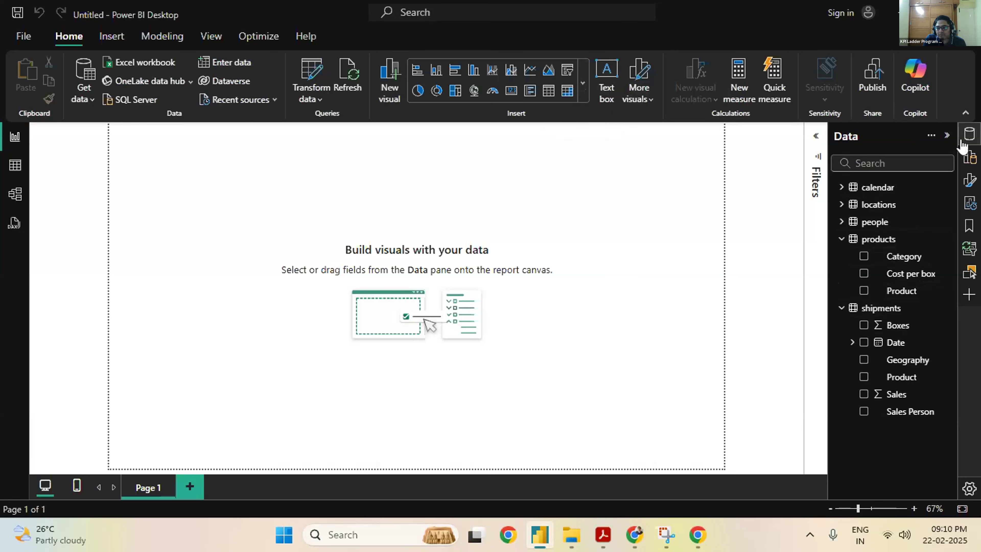
click(969, 157)
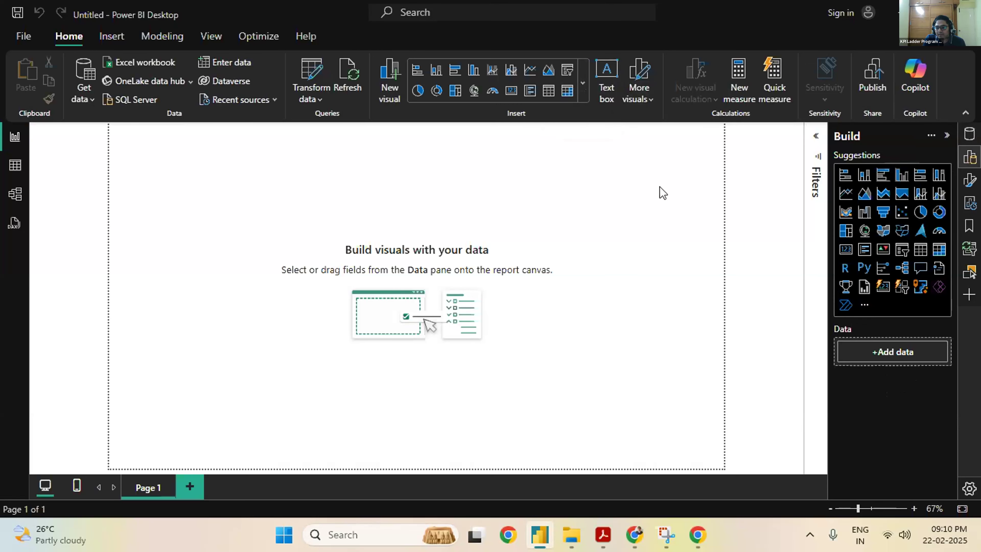
click(926, 216)
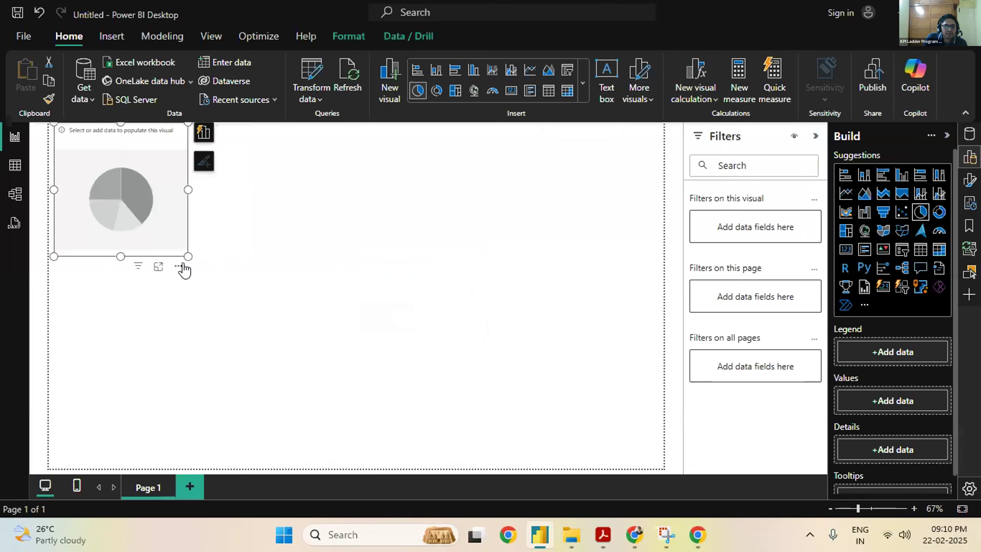
drag(191, 260, 248, 324)
drag(173, 241, 181, 260)
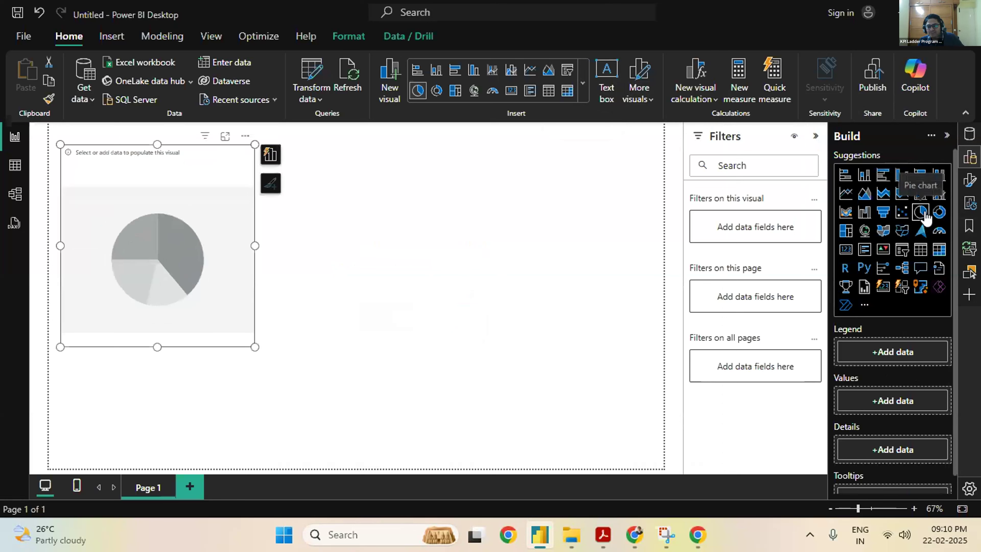
click(876, 352)
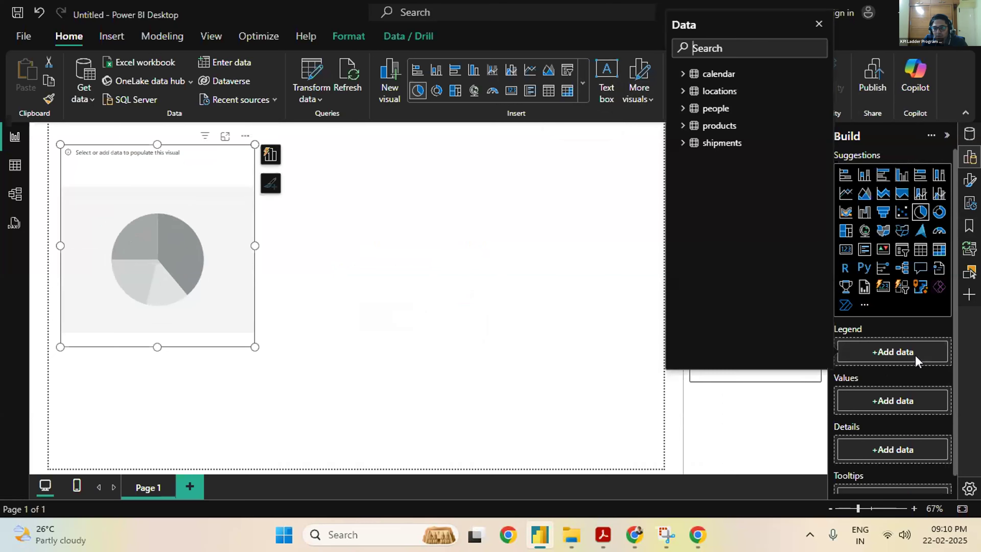
click(898, 402)
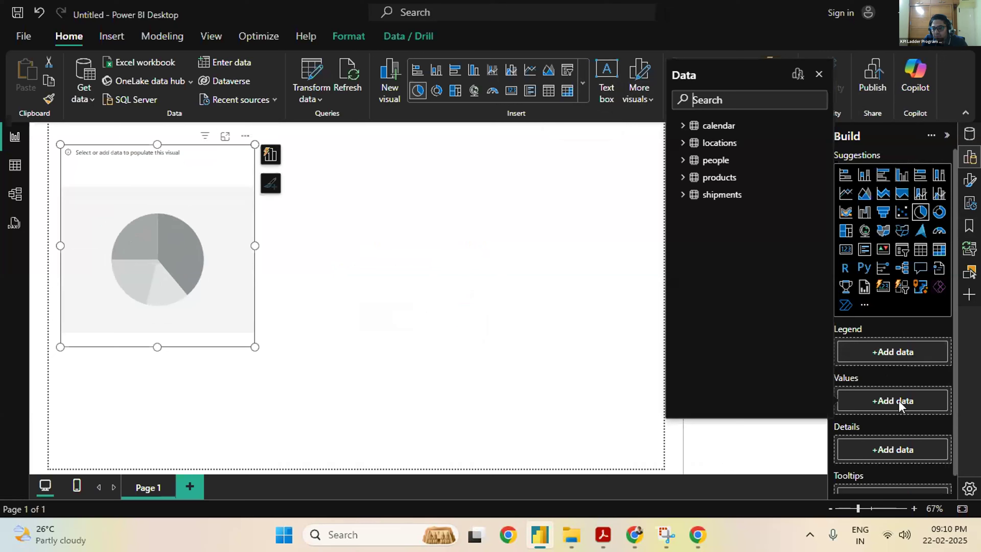
click(561, 268)
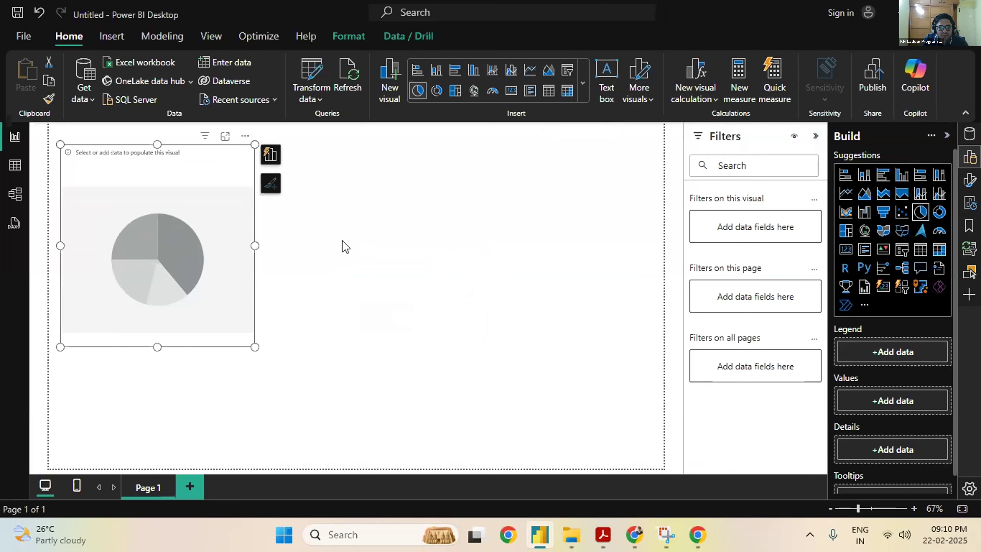
Create an empty manual-entry table named _measure and load it into the model
click(229, 62)
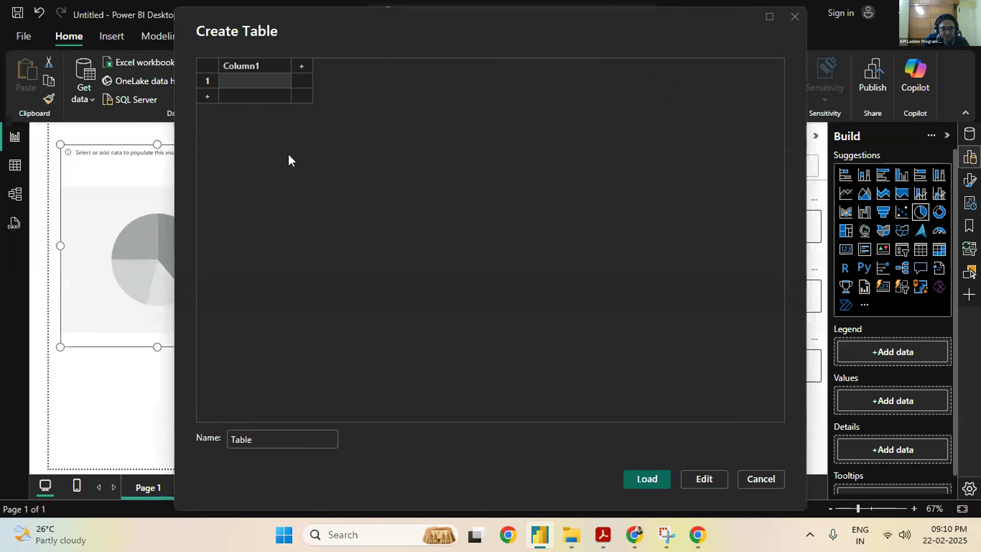
double_click(255, 438)
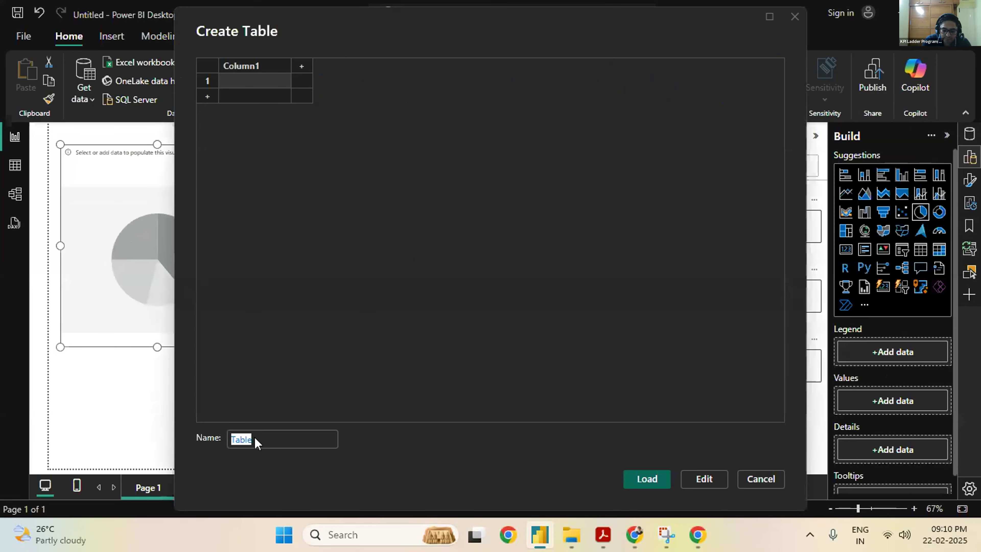
key(BackSpace)
text(_measure)
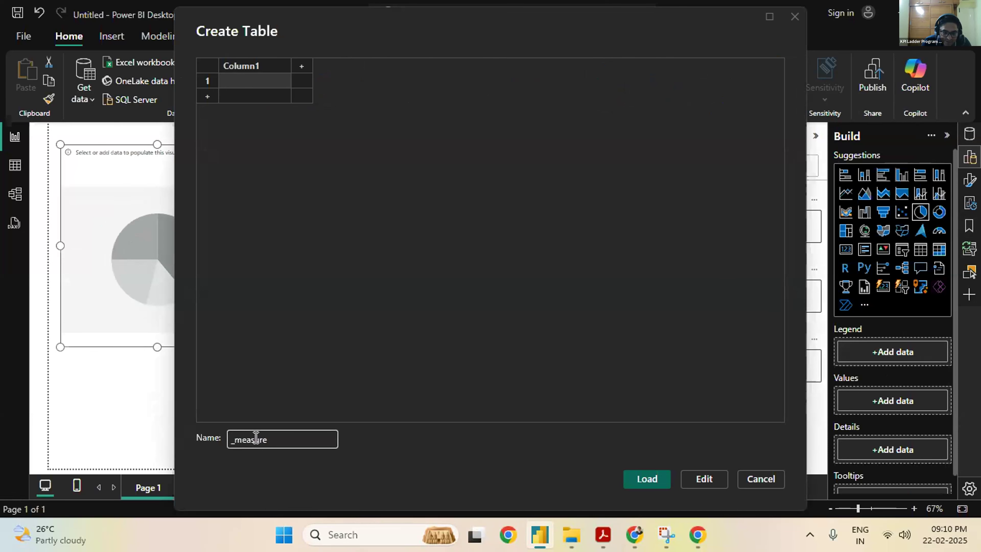
click(648, 479)
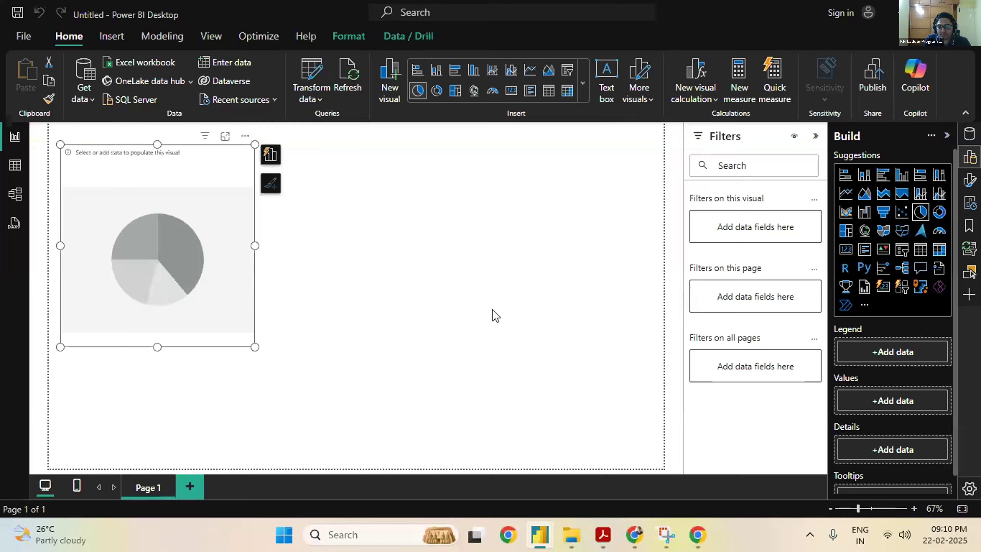
Start a new measure in the _measure table and name it Total_sales
click(969, 136)
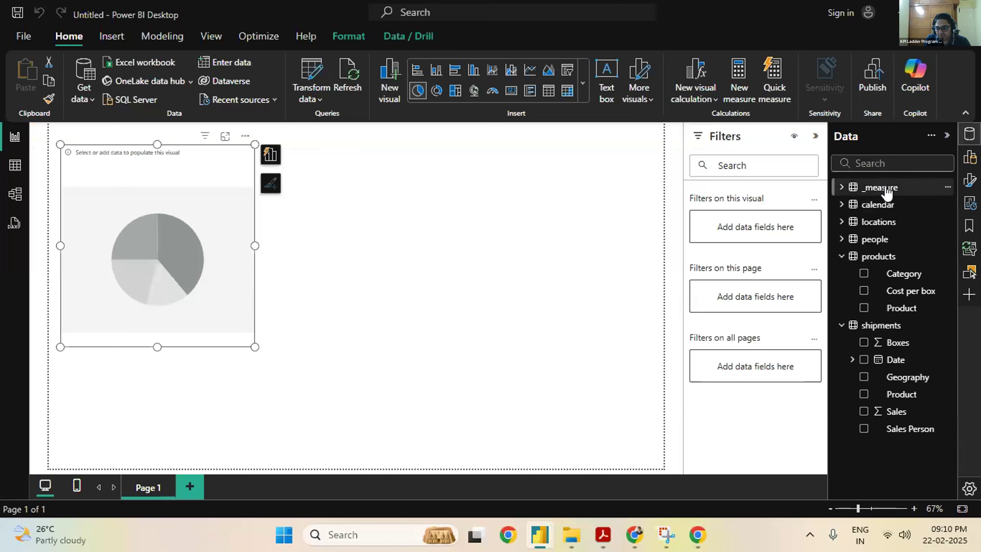
click(947, 188)
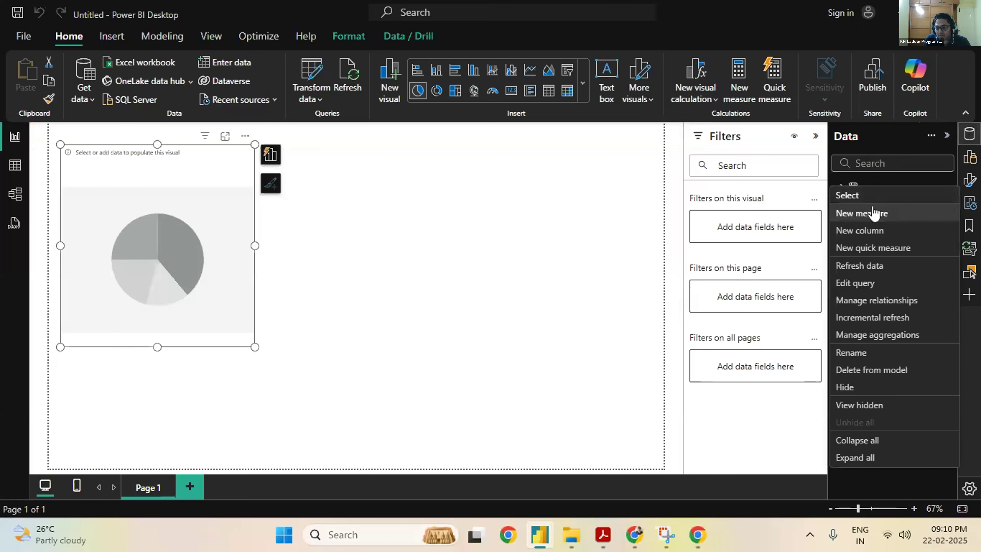
click(872, 211)
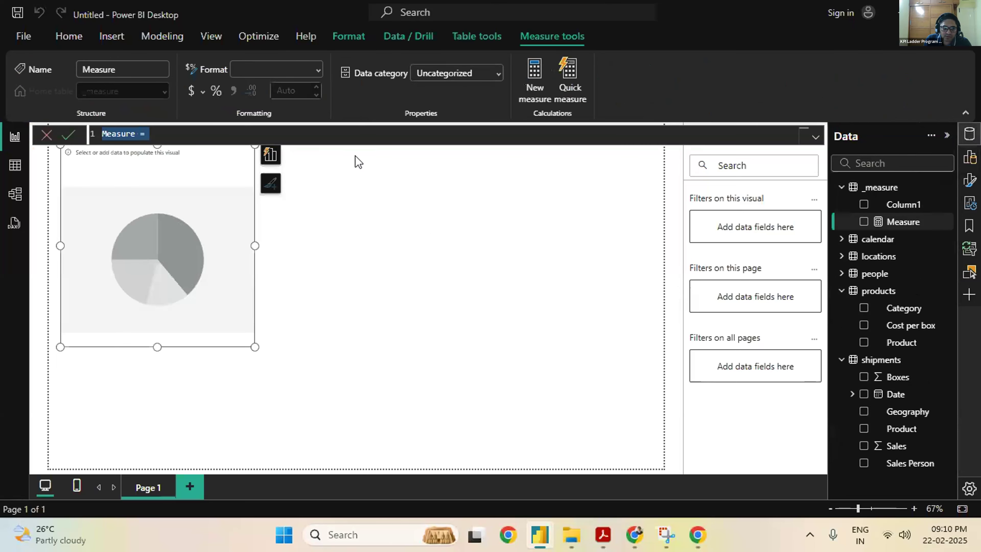
text(Tot)
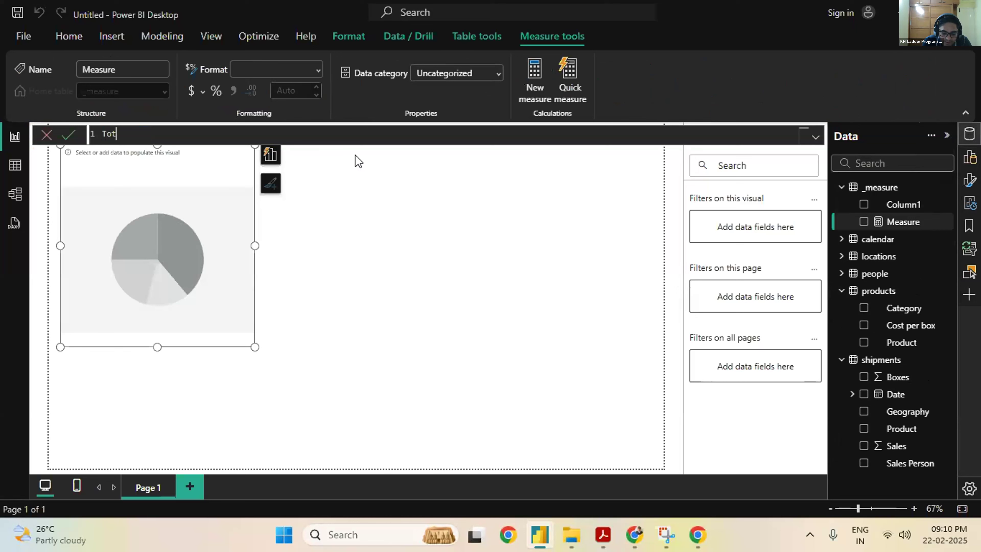
text(al_sales)
key(BackSpace)
text(=)
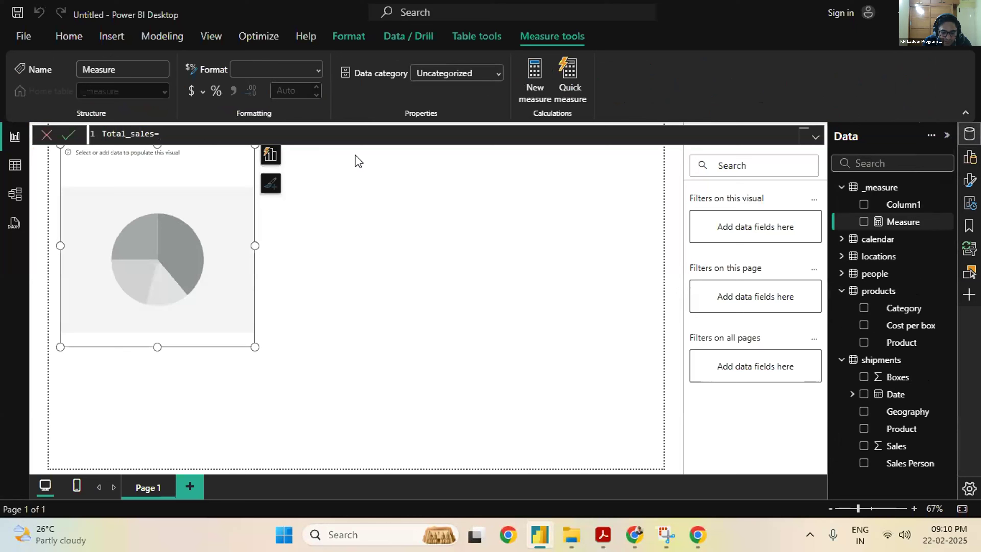
key(BackSpace)
text(=)
Define the Total_sales measure as SUM(shipments[Sales]) and commit the formula
text(s)
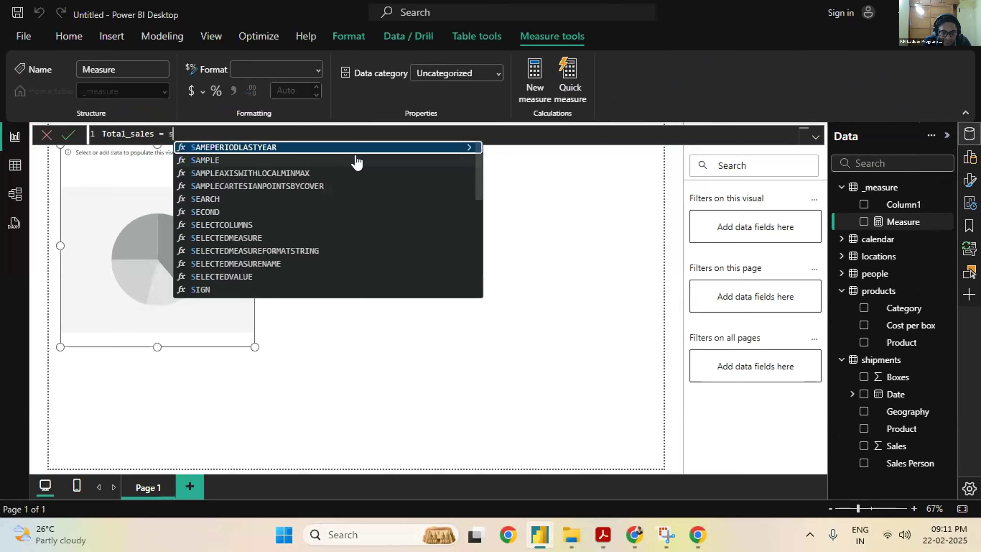
text(um)
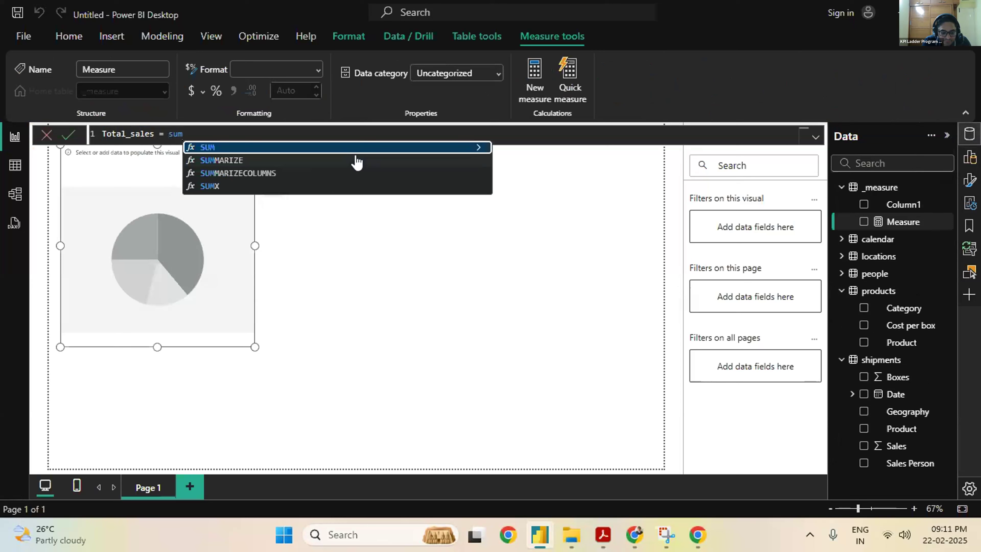
key(Tab)
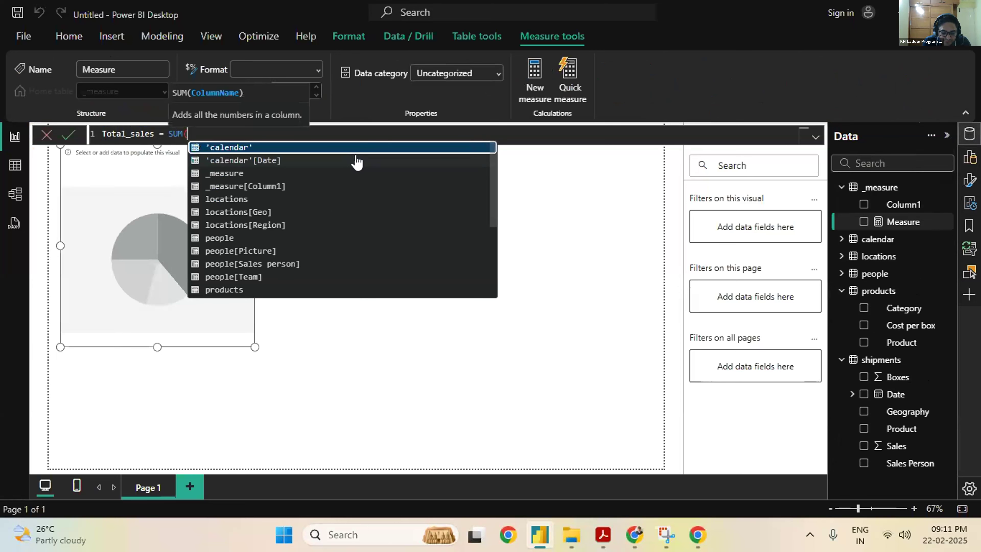
text(shi)
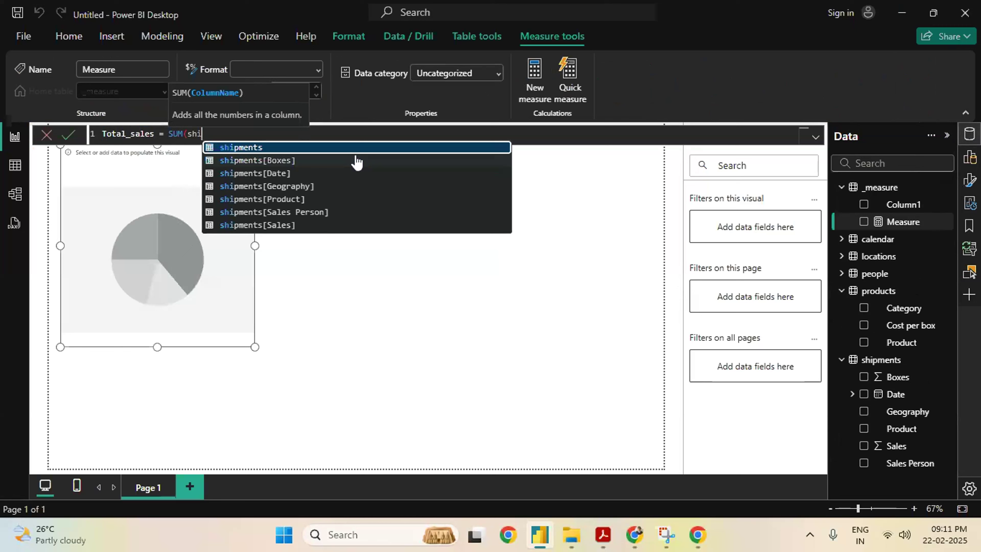
click(296, 226)
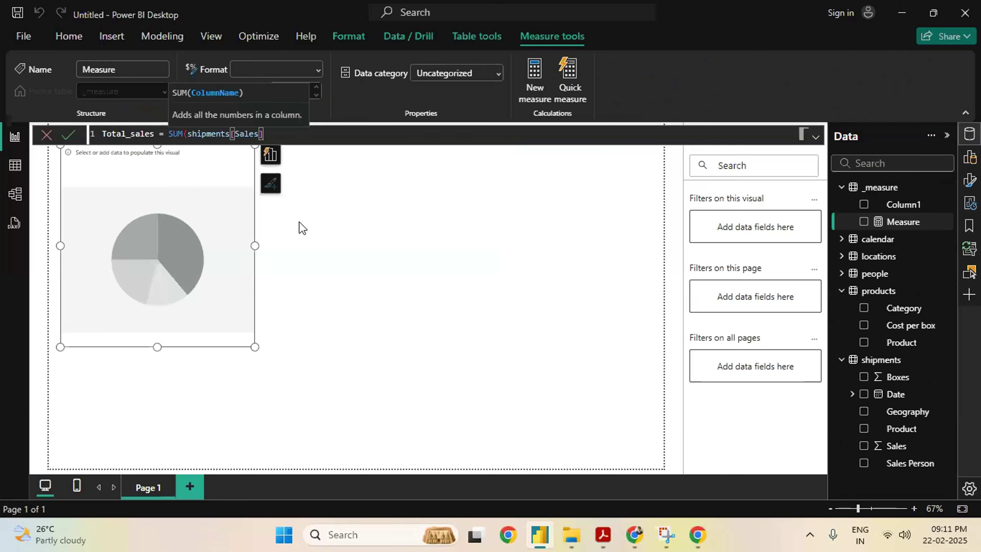
text())
key(Return)
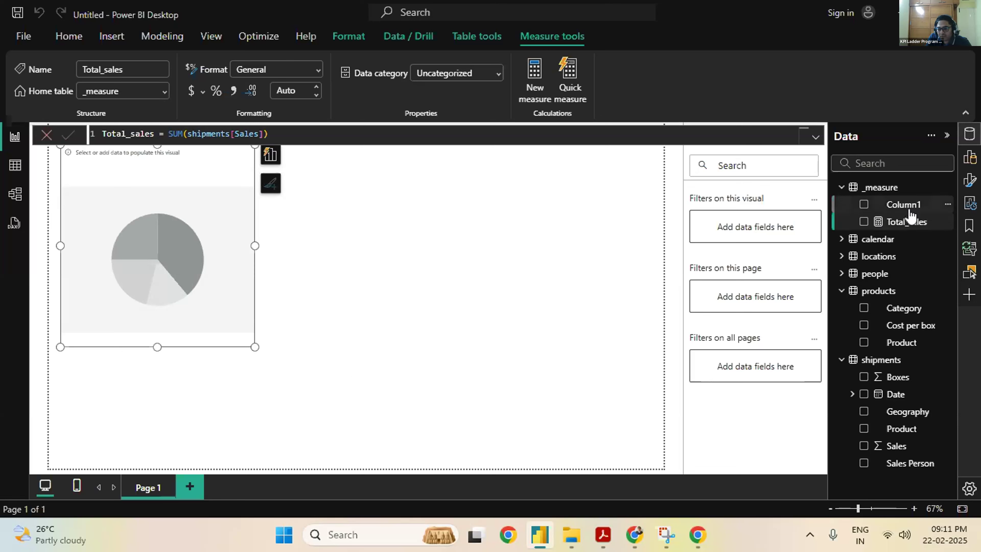
Move the pie chart to the right side of the report page and assign the Total_sales measure to its values
drag(232, 332, 628, 330)
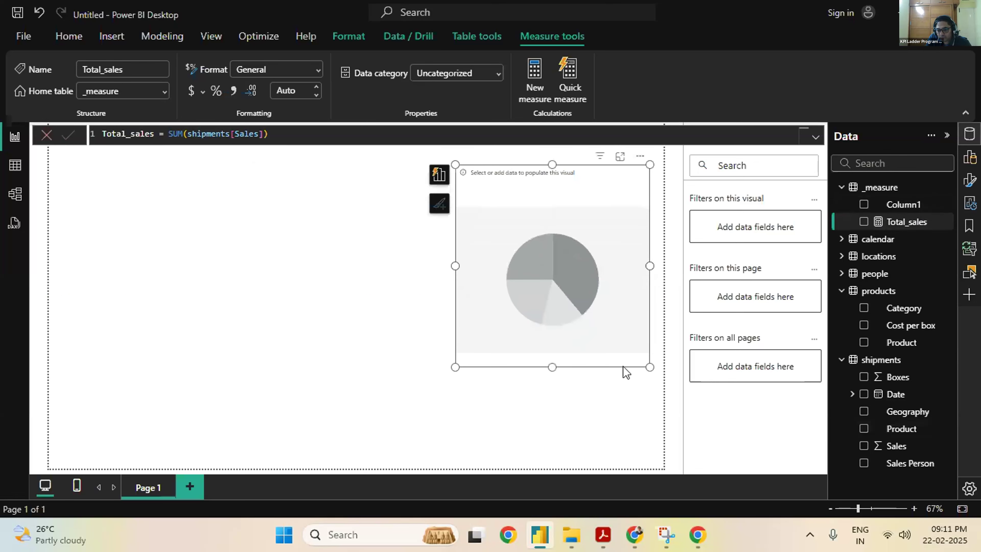
click(969, 157)
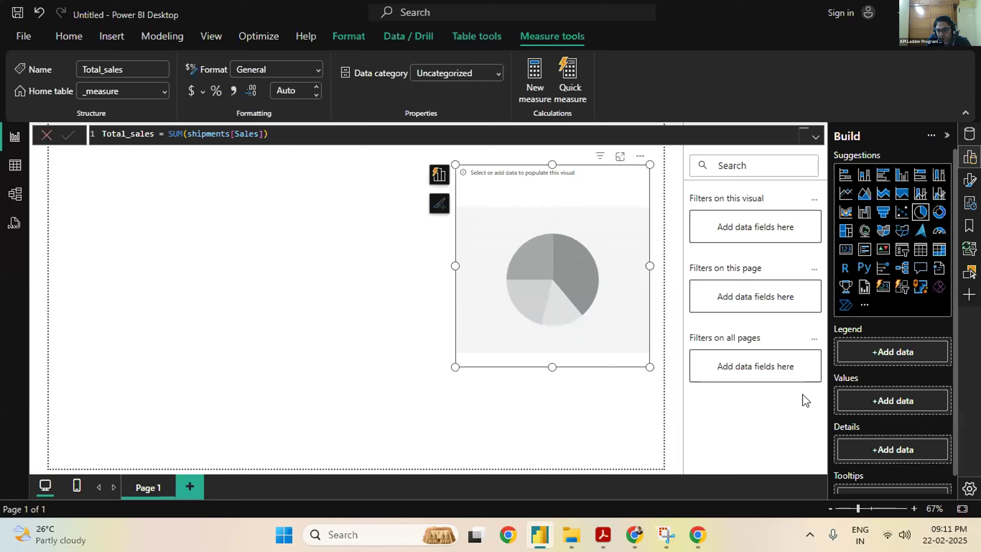
scroll(889, 425, down, 1)
click(889, 387)
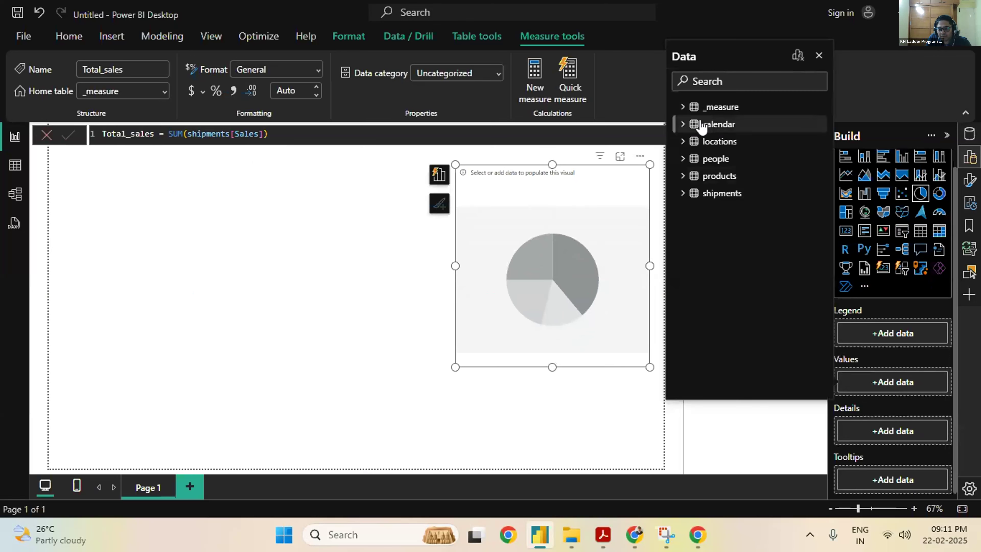
click(687, 110)
click(748, 143)
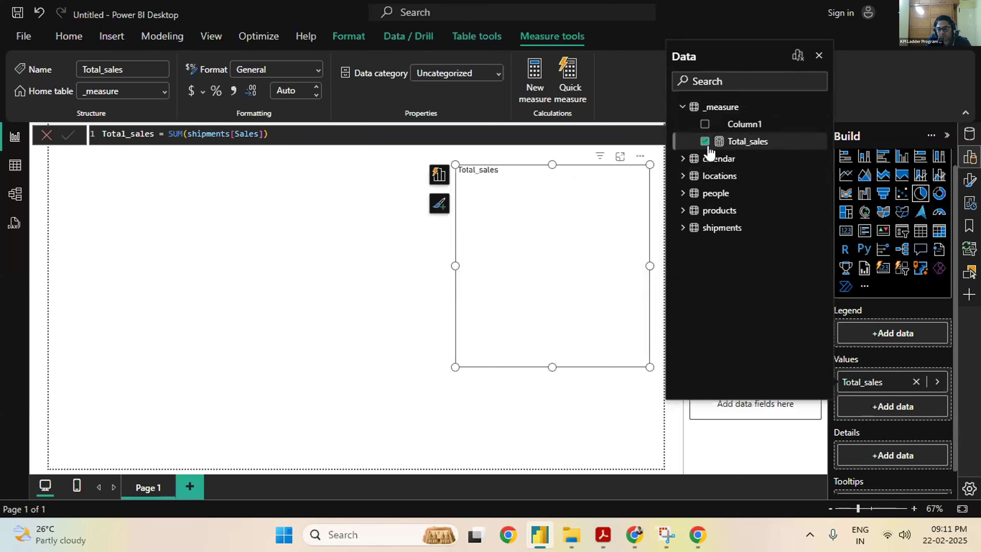
click(386, 402)
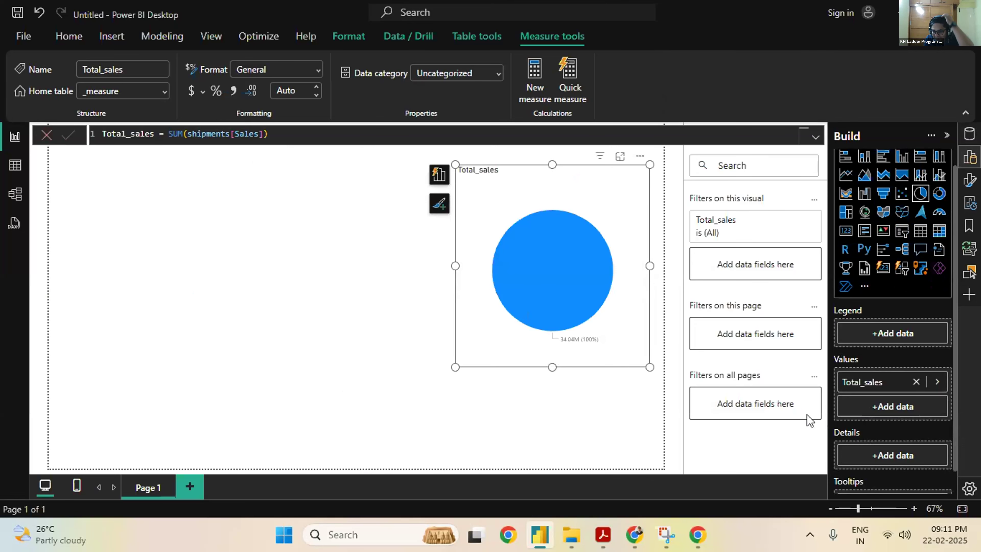
Add the Product field from the products table to the pie chart's details
click(883, 456)
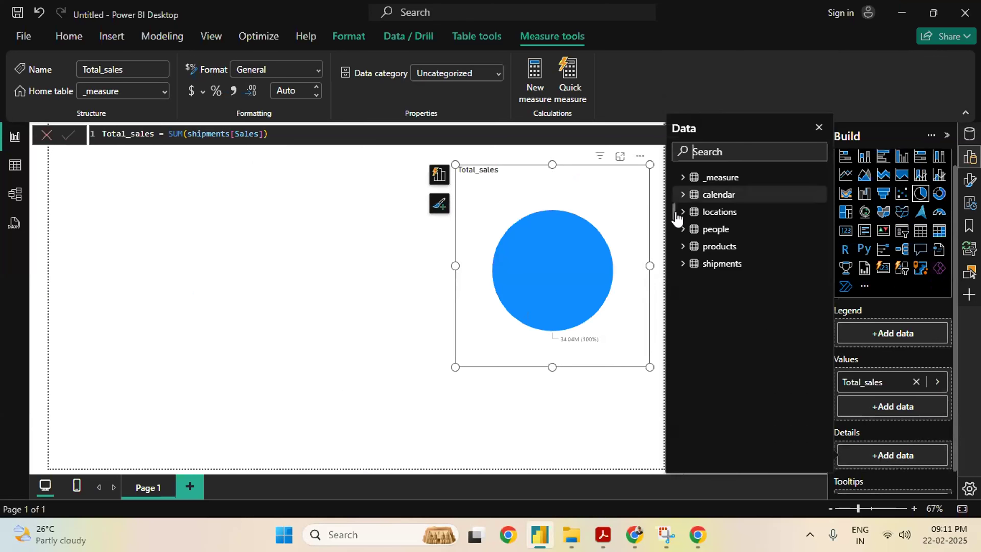
click(684, 249)
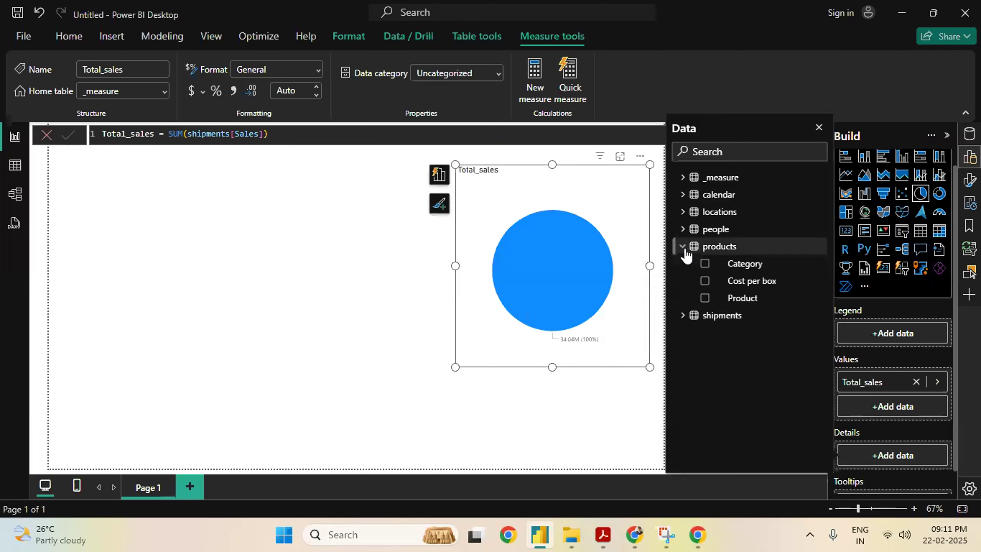
click(742, 299)
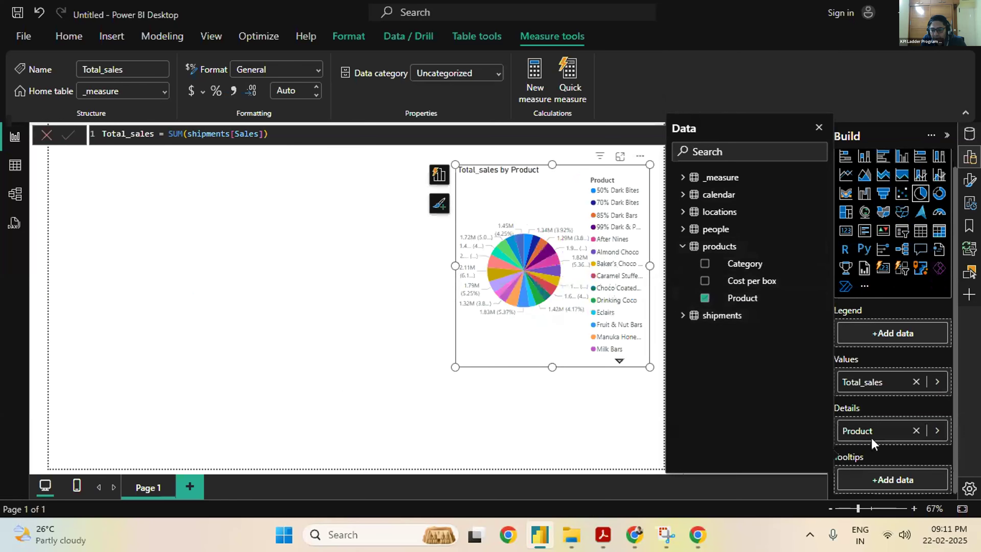
Resize the pie chart from its lower-left corner so it fills only the upper-right part of the report page
drag(456, 366, 241, 444)
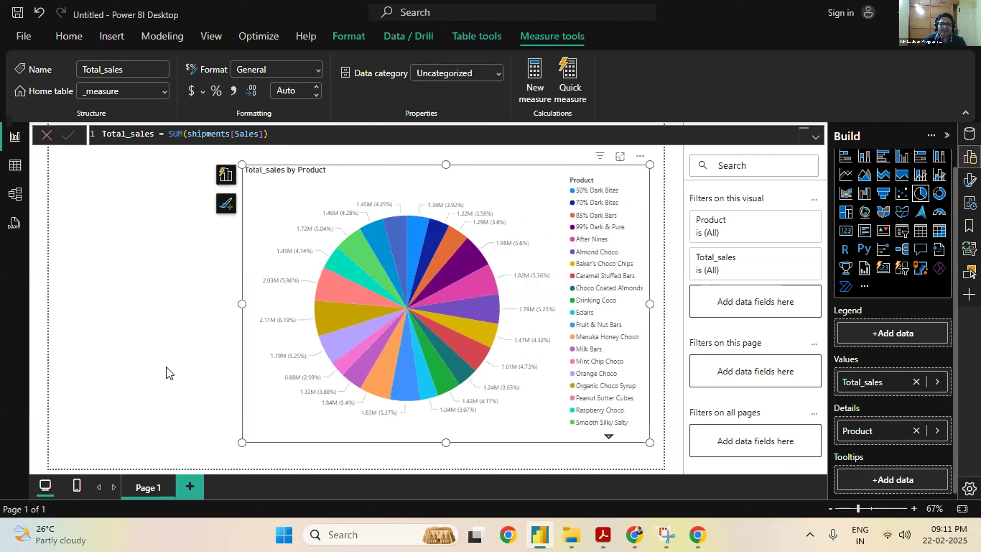
click(169, 373)
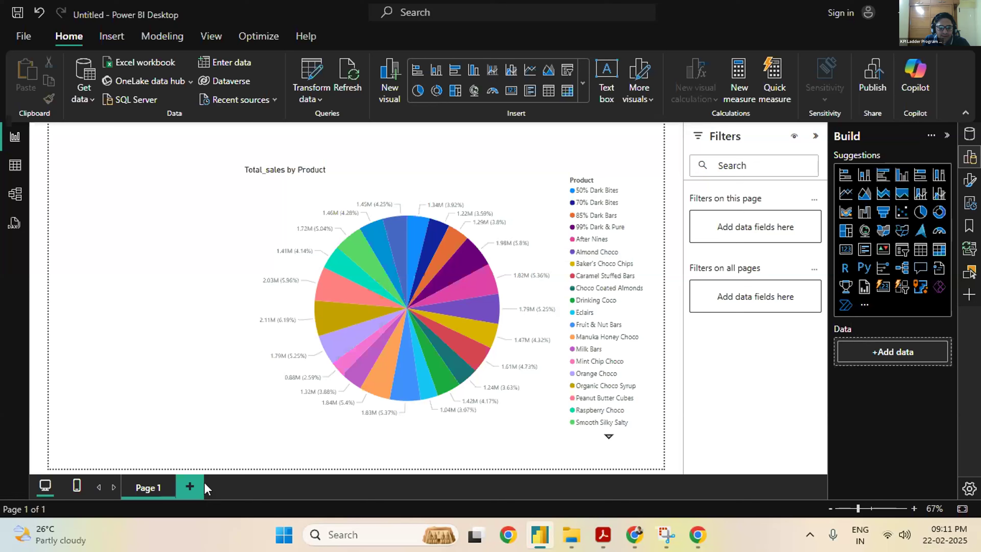
click(254, 440)
drag(241, 446, 387, 328)
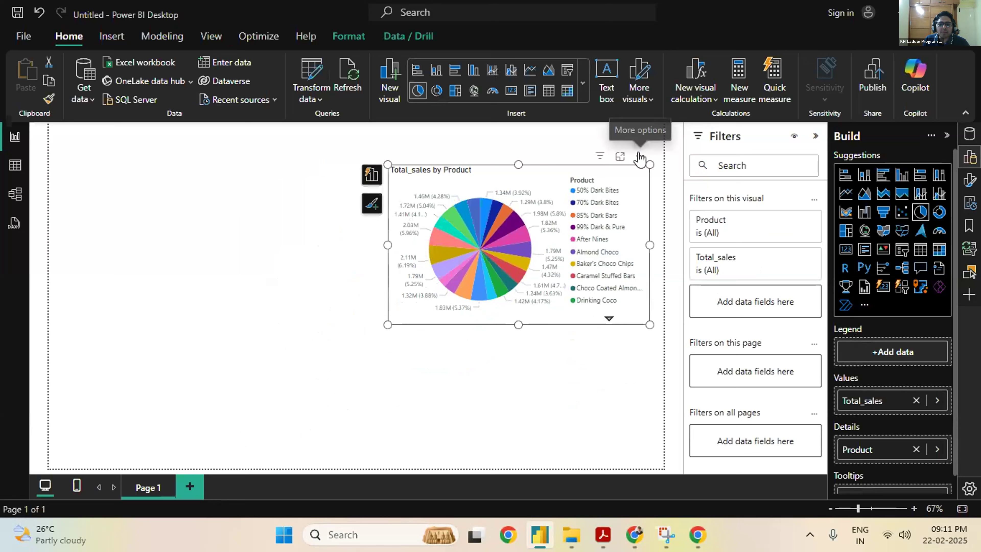
click(511, 406)
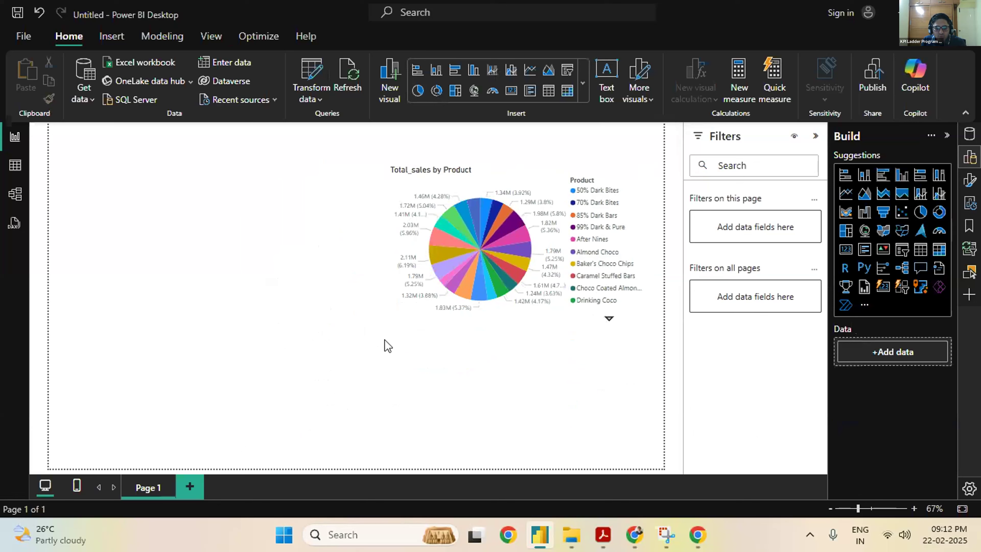
click(411, 323)
drag(388, 324, 115, 431)
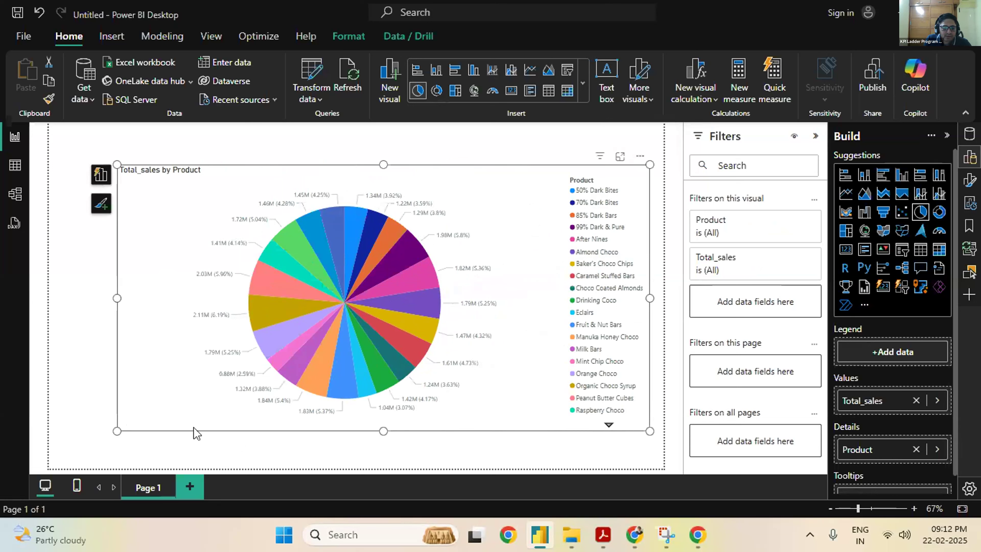
drag(117, 431, 377, 297)
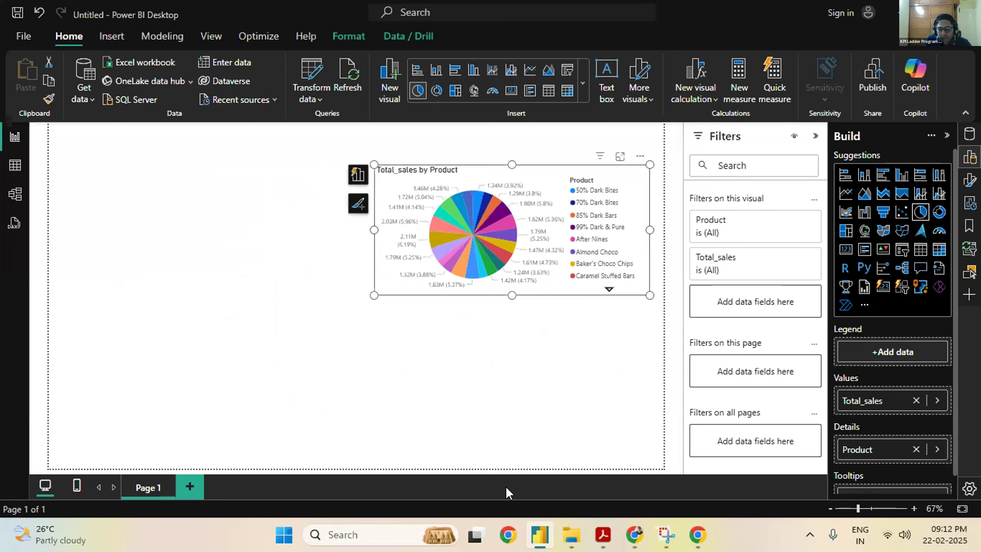
Switch to the Dashboard in a Weekend PDF in Acrobat and go to the Sales Analytics Report page
click(604, 542)
scroll(410, 315, down, 5)
scroll(410, 315, up, 3)
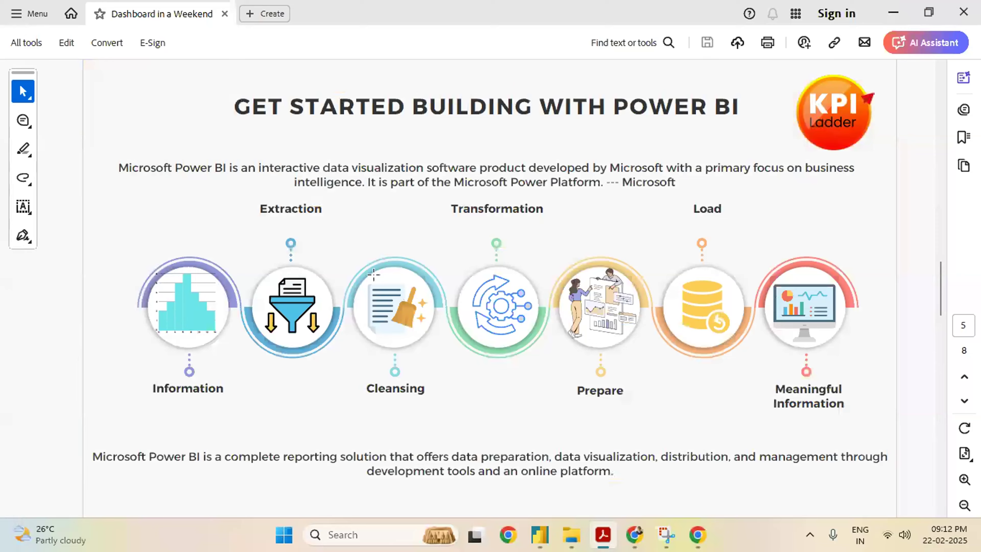
scroll(374, 275, down, 3)
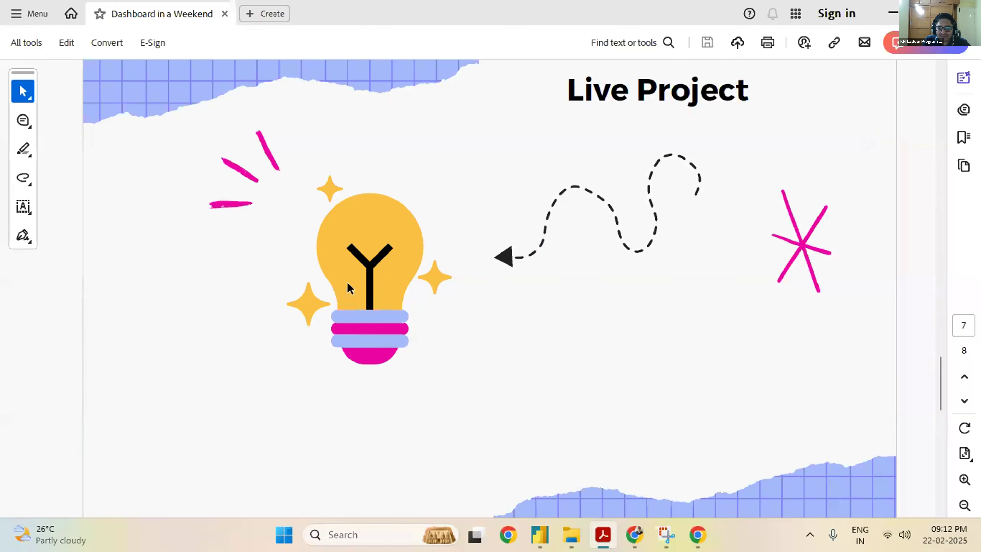
scroll(349, 287, down, 3)
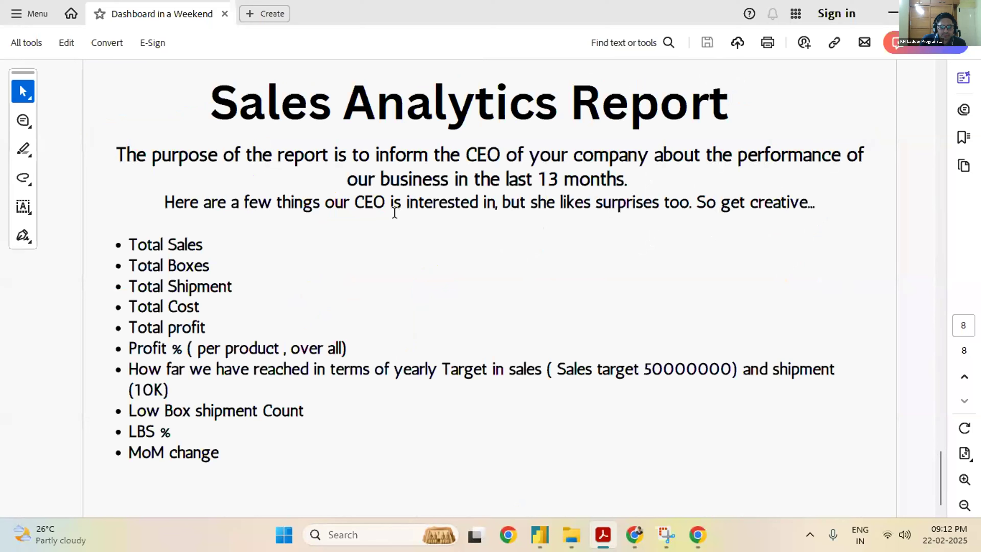
Read the sentence introducing what the CEO is interested in on the Sales Analytics Report page
mouse_move(204, 202)
mouse_down()
mouse_move(806, 205)
mouse_move(787, 208)
mouse_up()
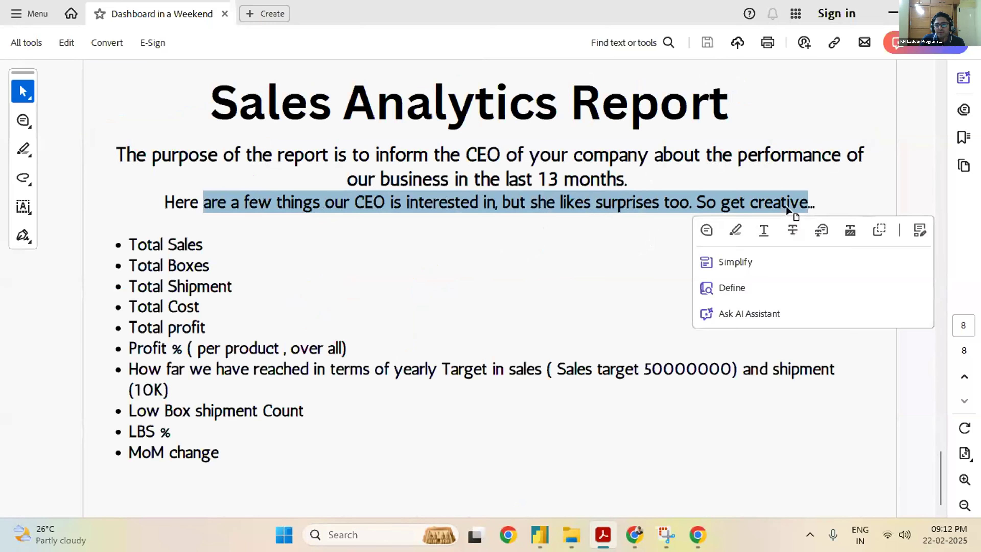
click(557, 285)
drag(276, 202, 685, 218)
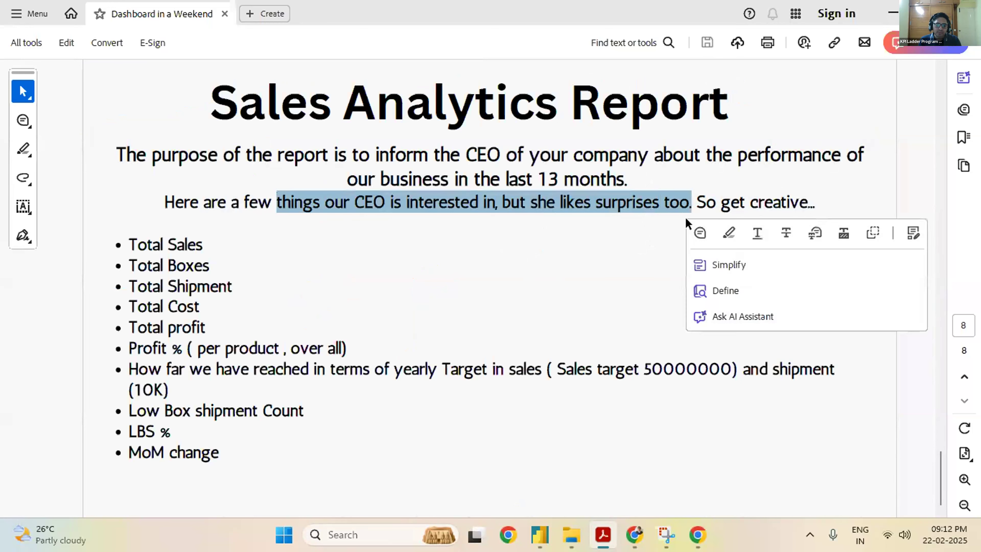
click(624, 251)
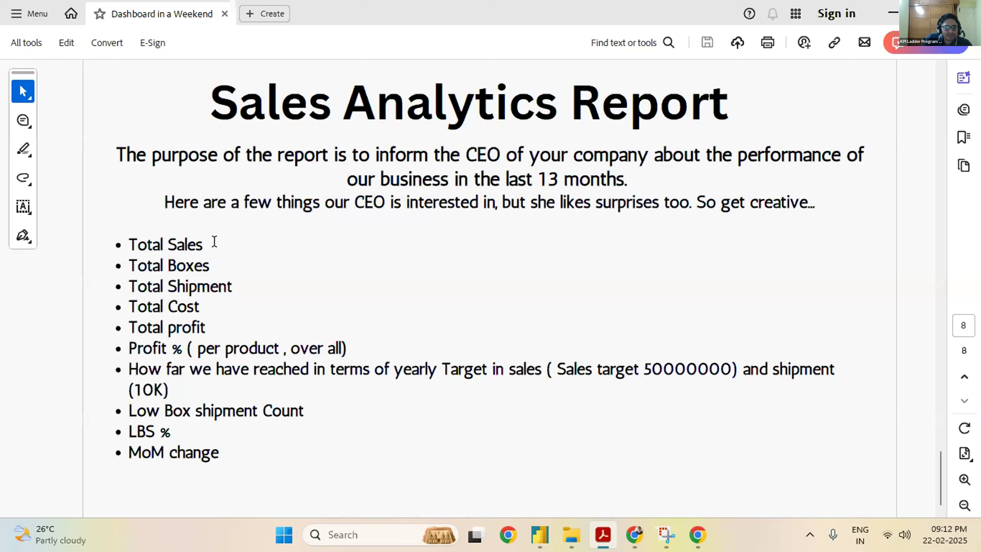
Review the list of requested report metrics, from Total Sales, Total Boxes and Total Shipment to the yearly sales target
drag(128, 246, 197, 247)
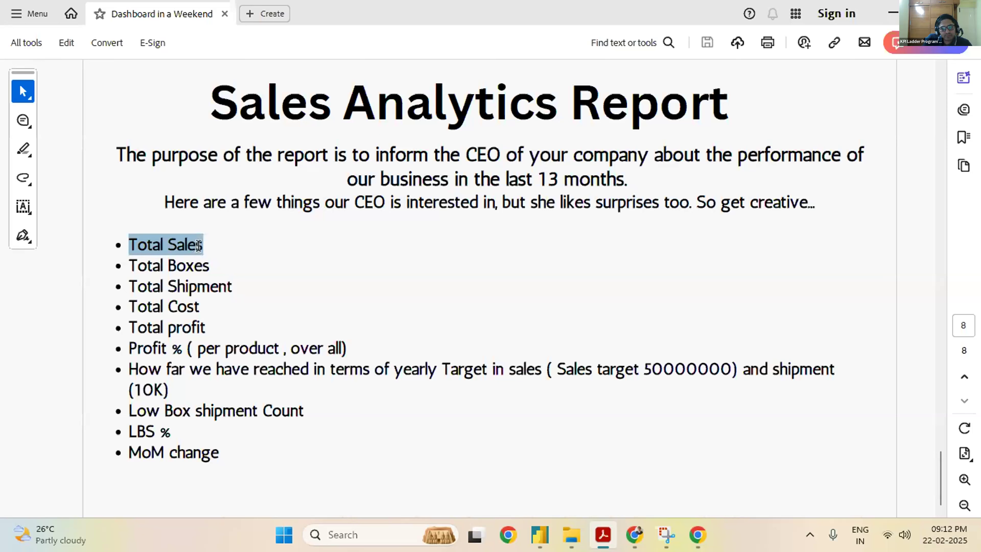
click(197, 246)
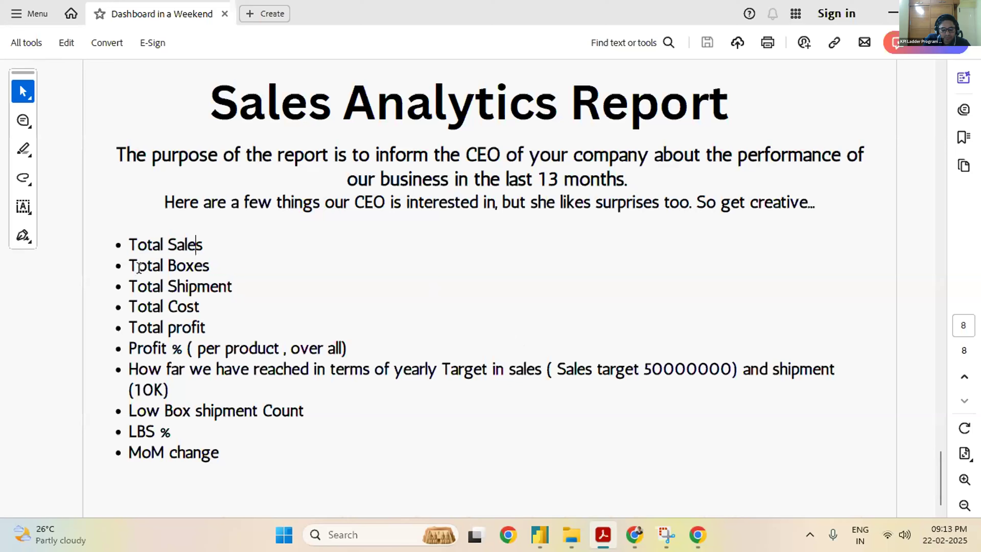
drag(130, 265, 215, 263)
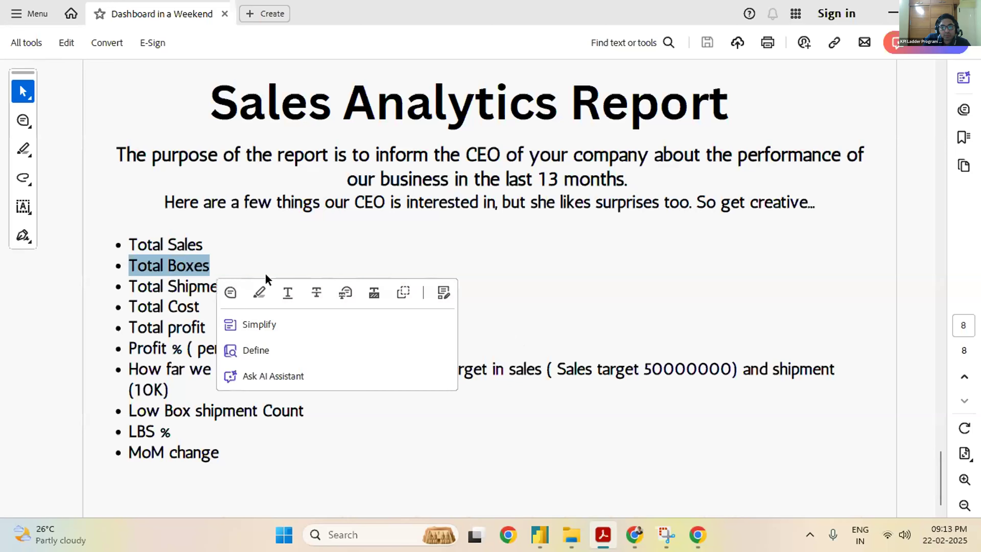
click(573, 261)
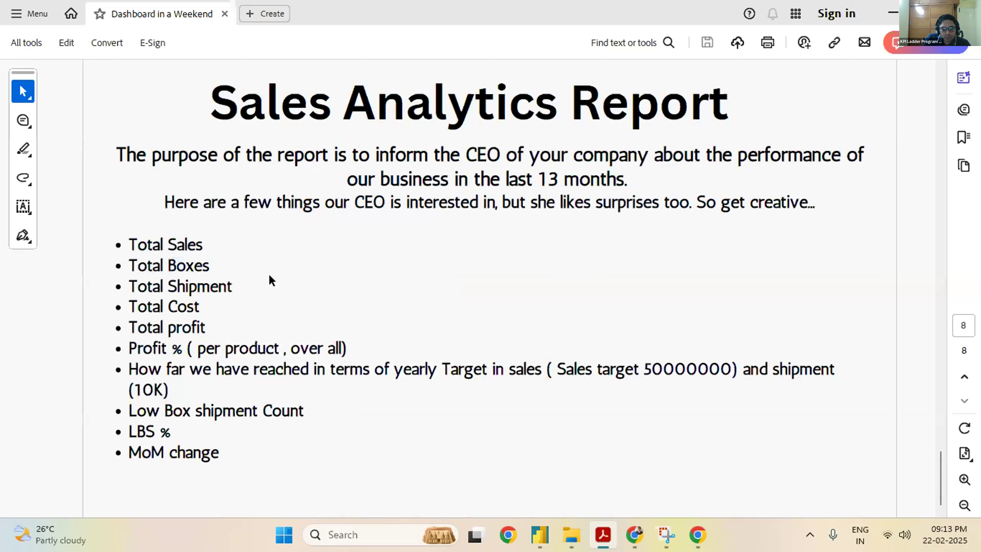
drag(133, 288, 254, 279)
click(405, 298)
double_click(199, 286)
click(171, 340)
double_click(450, 370)
drag(559, 370, 732, 369)
double_click(668, 368)
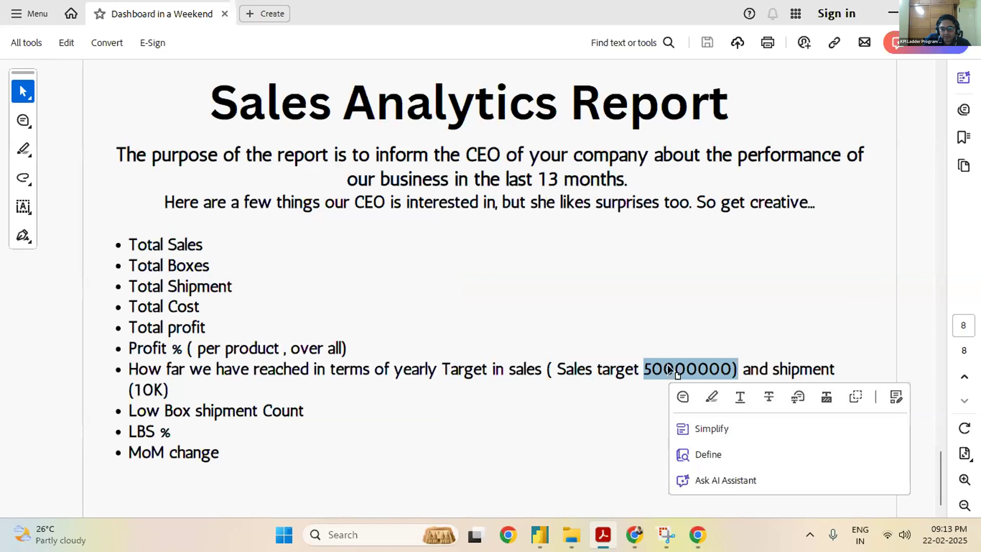
click(288, 397)
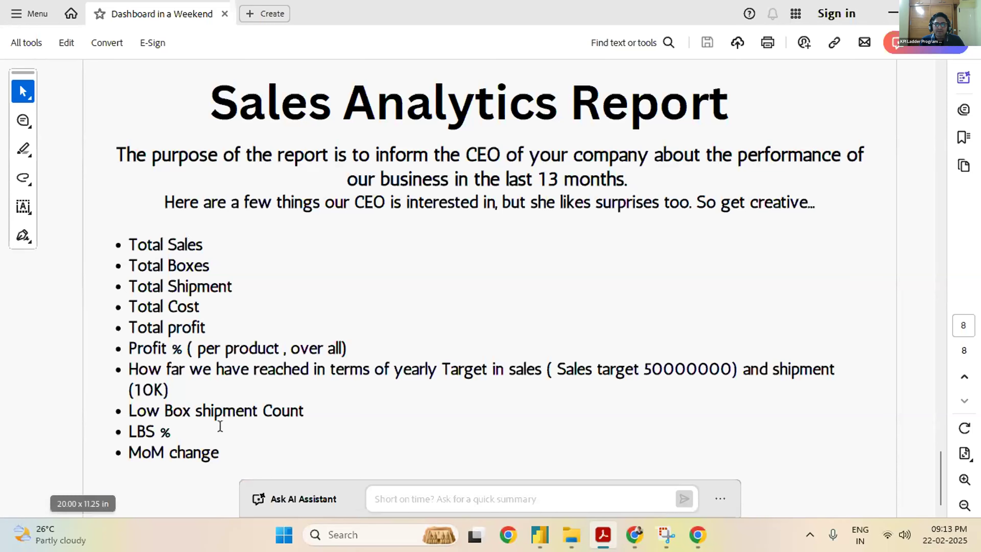
Switch back to Power BI Desktop and inspect the formula of the Total_sales measure in the _measure table
click(539, 535)
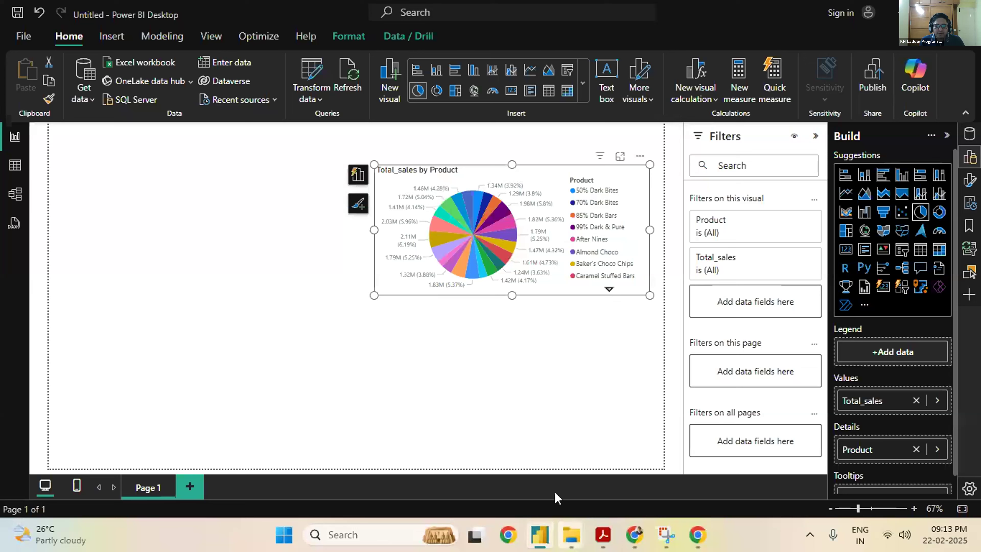
click(426, 363)
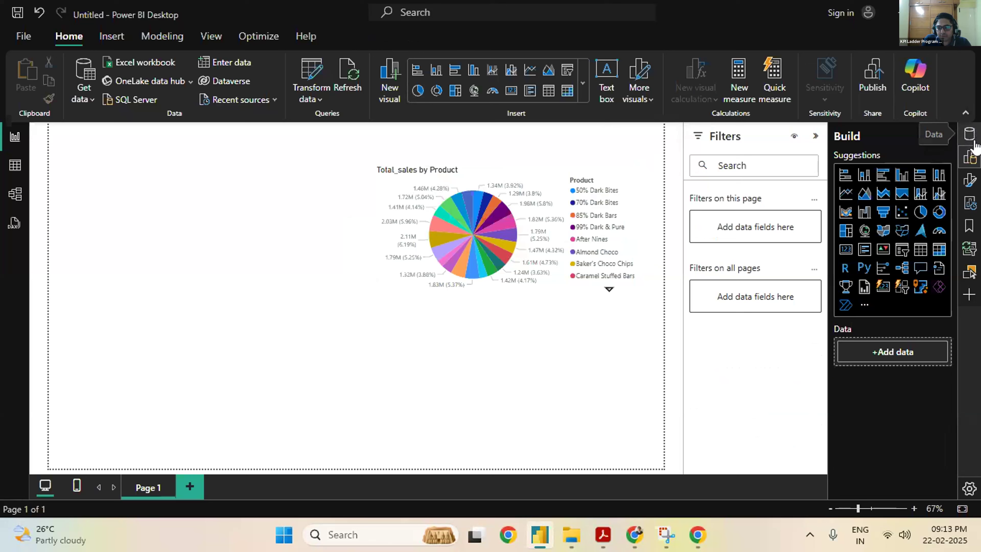
click(970, 134)
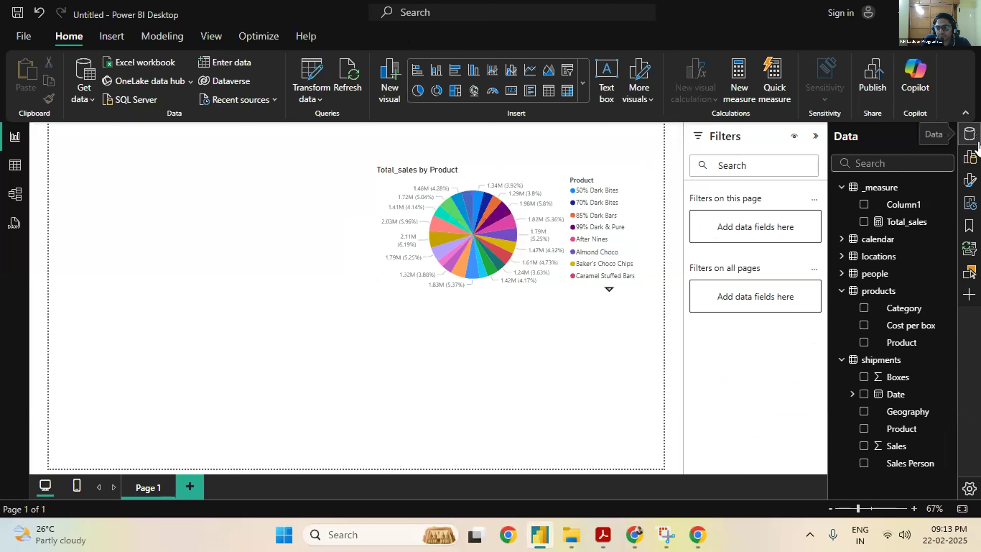
click(899, 221)
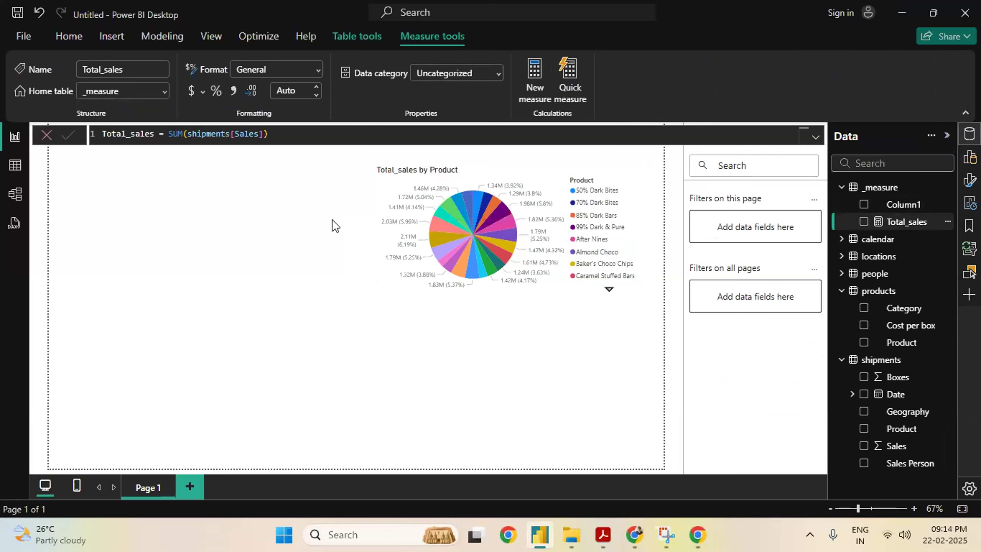
double_click(231, 136)
click(244, 230)
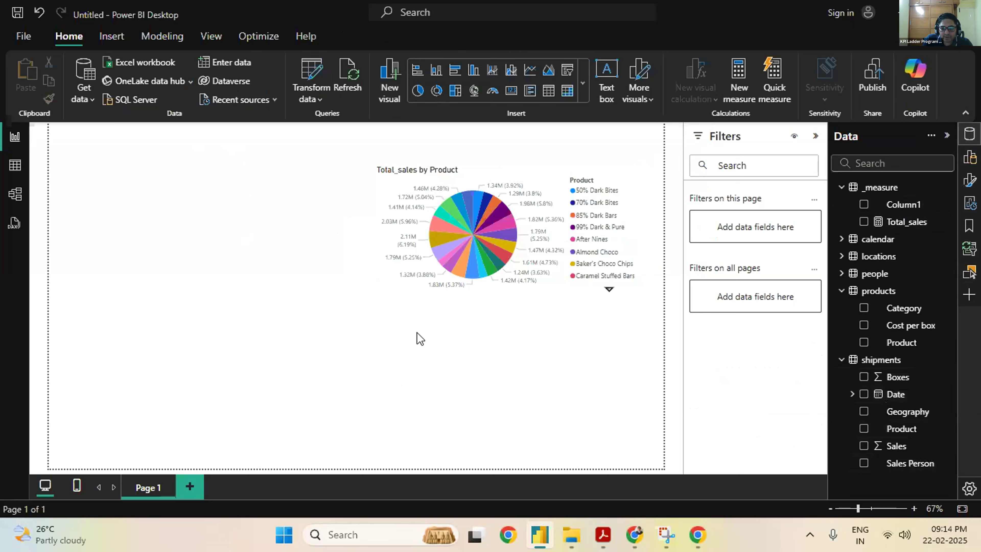
Open the Over all Data workbook from the Dashboard building folder in Excel and dismiss the document recovery and sign-in notices
mouse_move(572, 535)
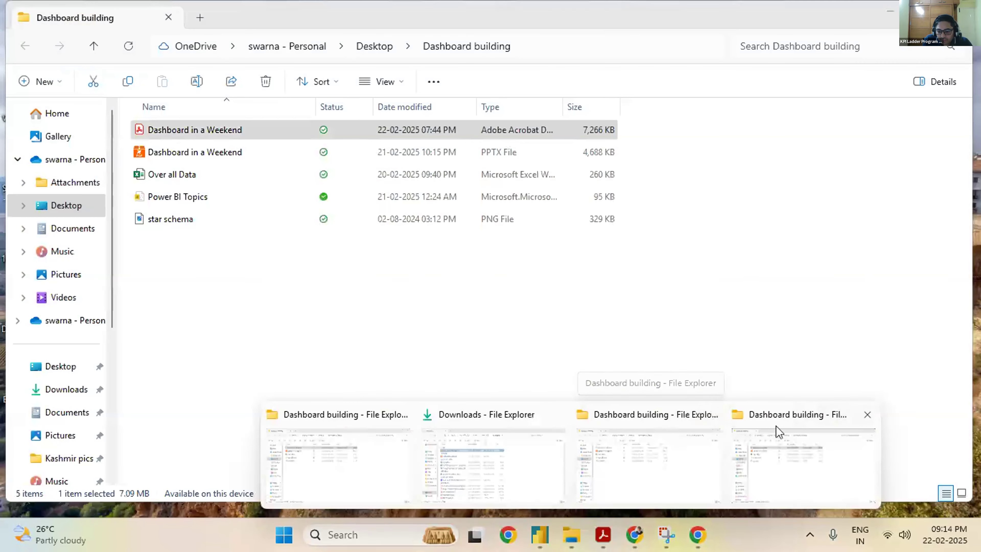
click(779, 431)
click(182, 176)
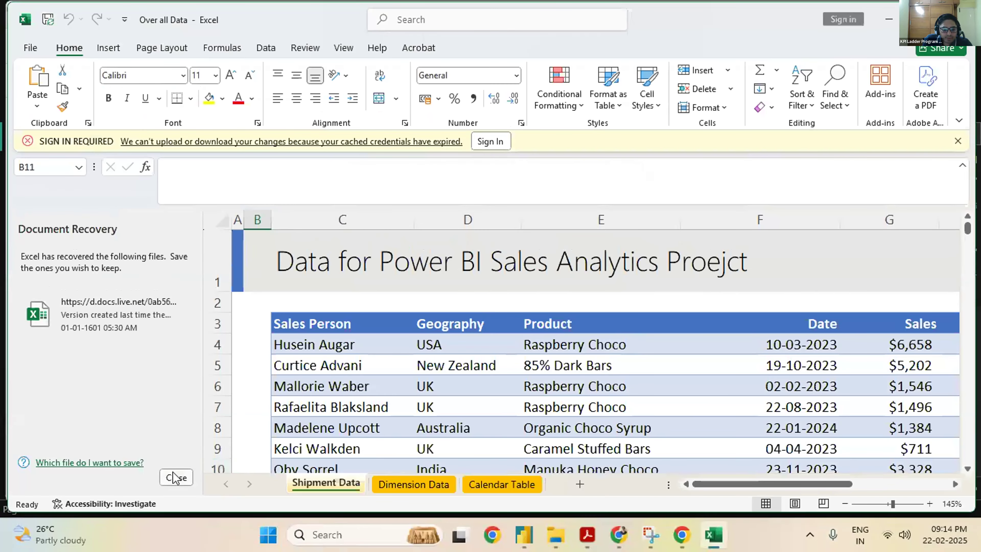
click(176, 477)
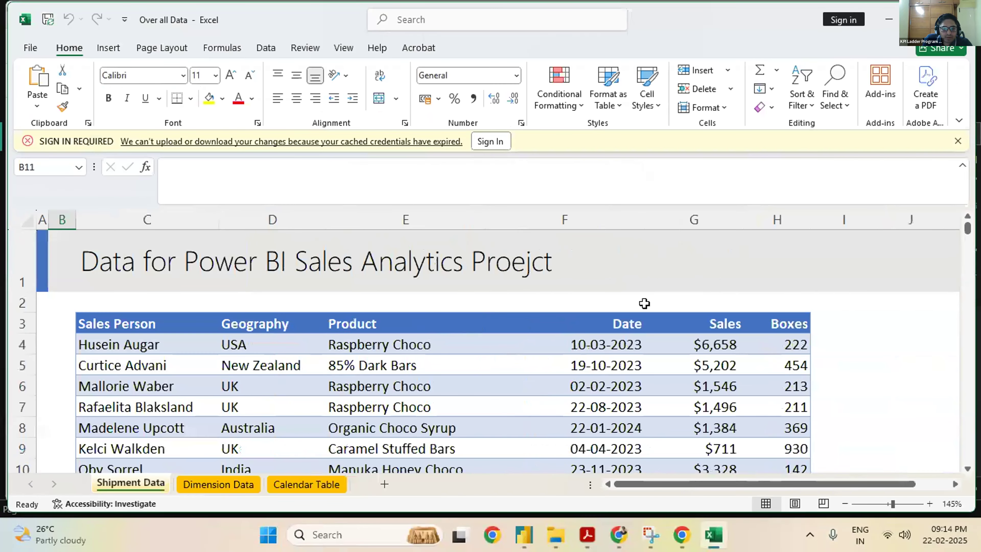
scroll(570, 244, down, 1)
click(958, 141)
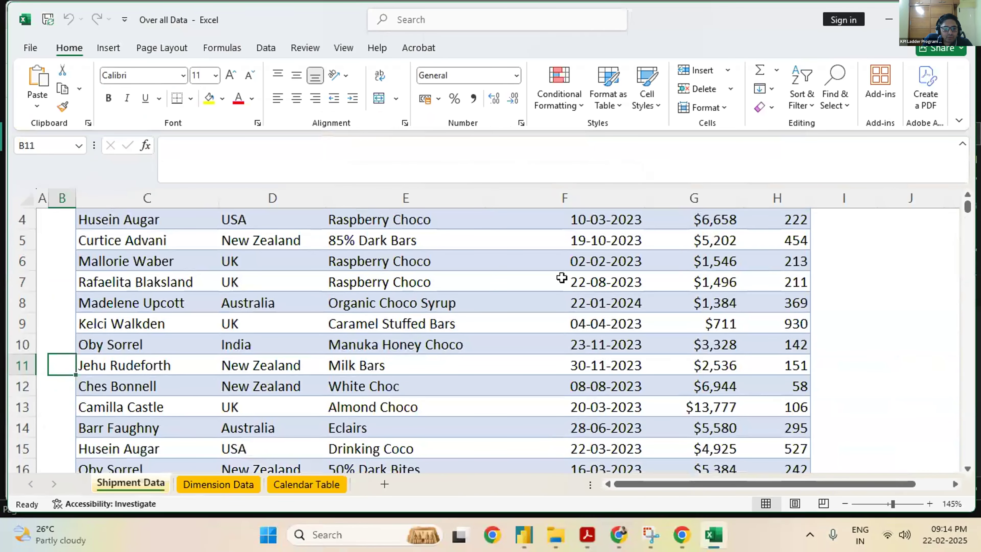
Examine the Shipment Data sheet's records and its Sales, Boxes and Date columns
scroll(485, 313, up, 1)
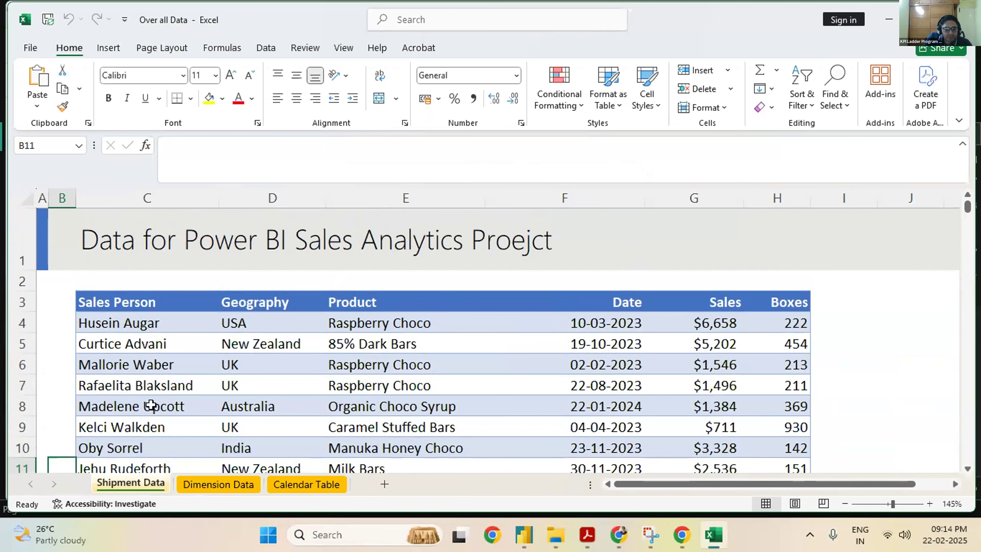
scroll(143, 310, down, 1)
scroll(143, 313, down, 1)
scroll(274, 303, up, 2)
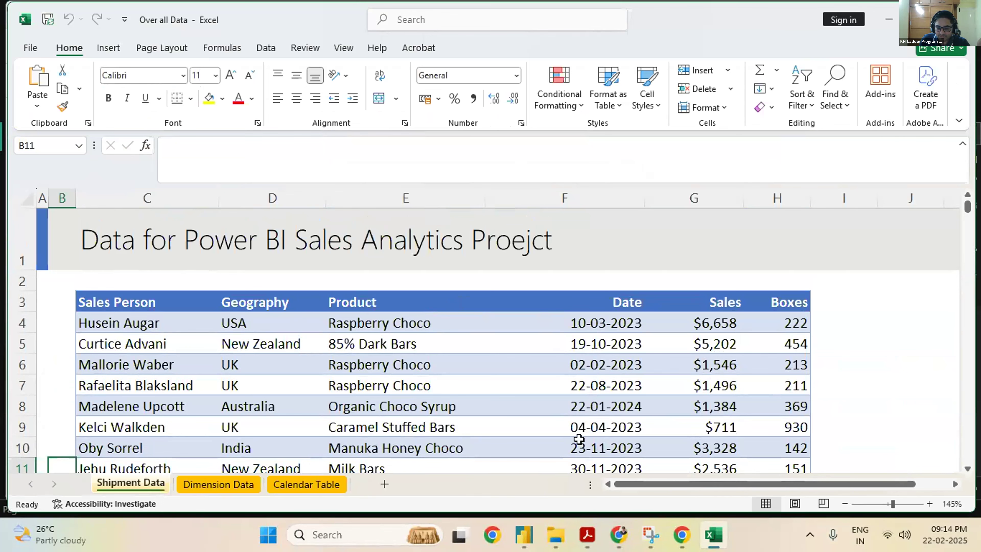
scroll(332, 367, down, 1)
scroll(562, 365, up, 1)
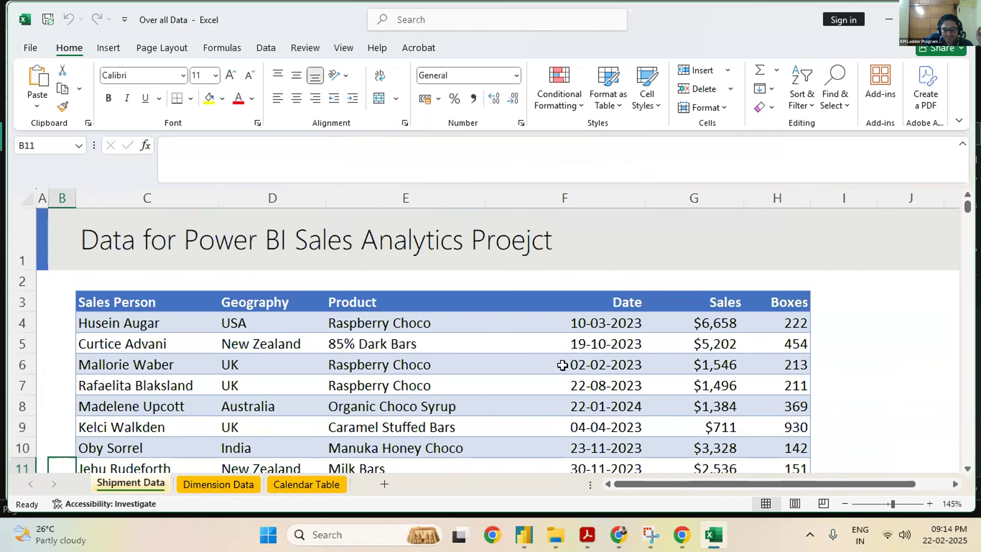
click(723, 302)
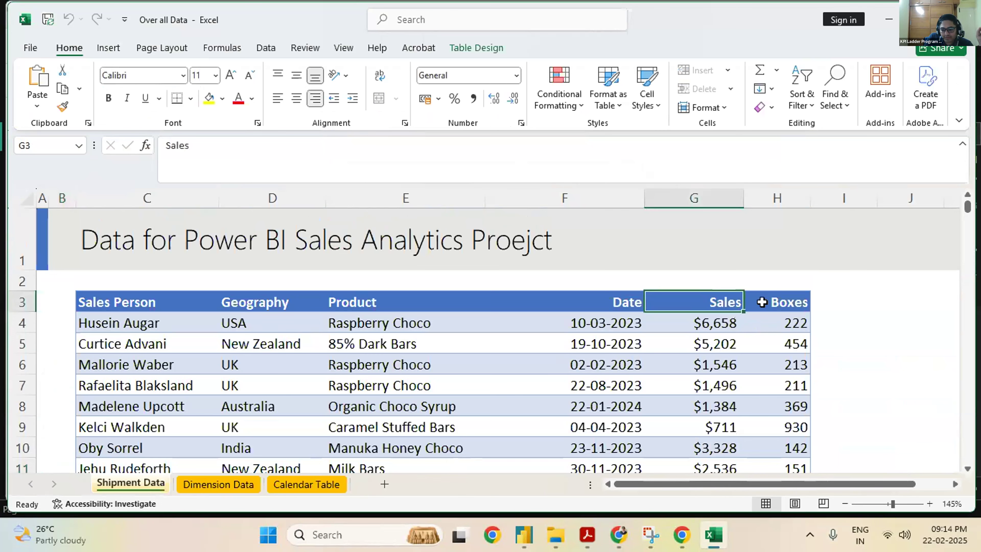
click(784, 303)
click(631, 303)
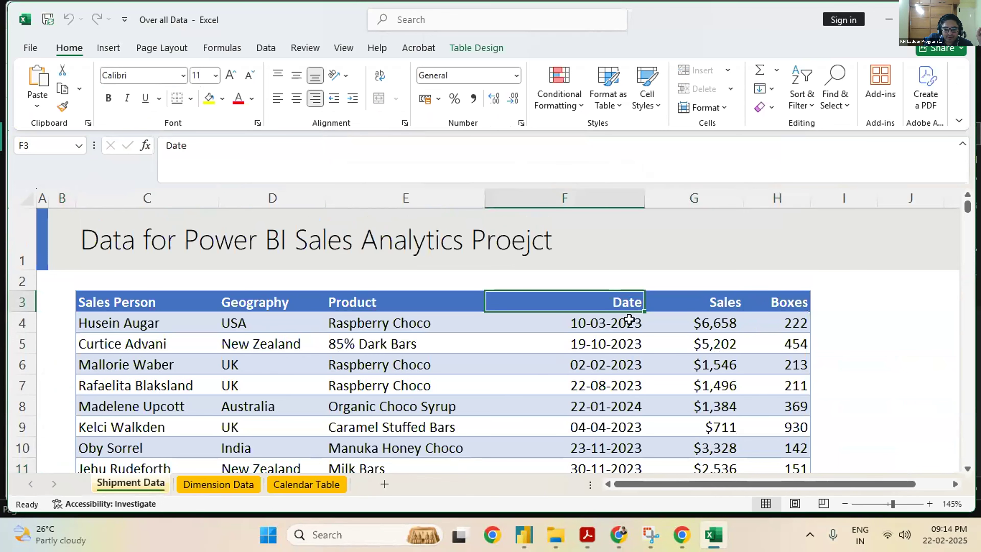
Examine the product and geography tables on Dimension Data and the dates on Calendar Table, and return to Shipment Data
scroll(630, 319, down, 1)
click(211, 485)
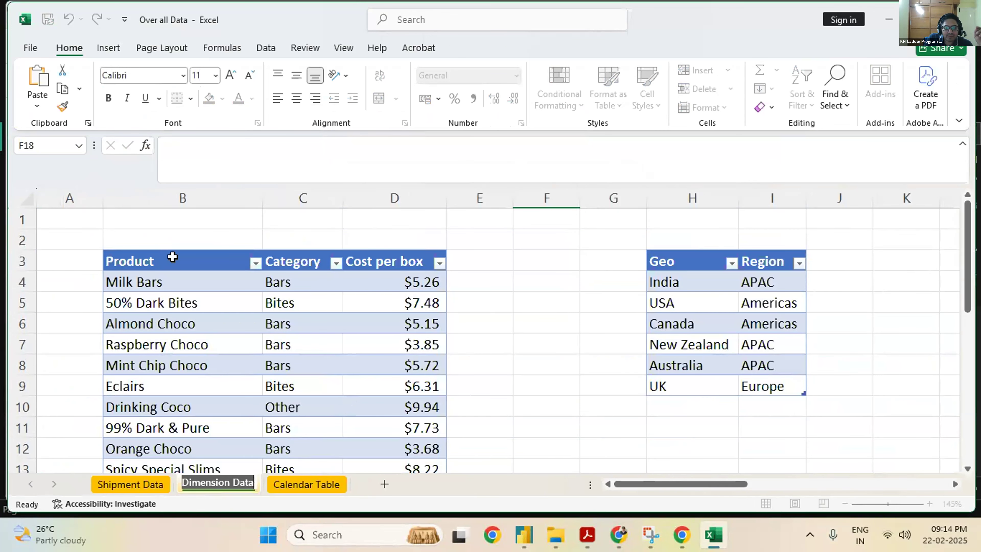
scroll(929, 235, down, 1)
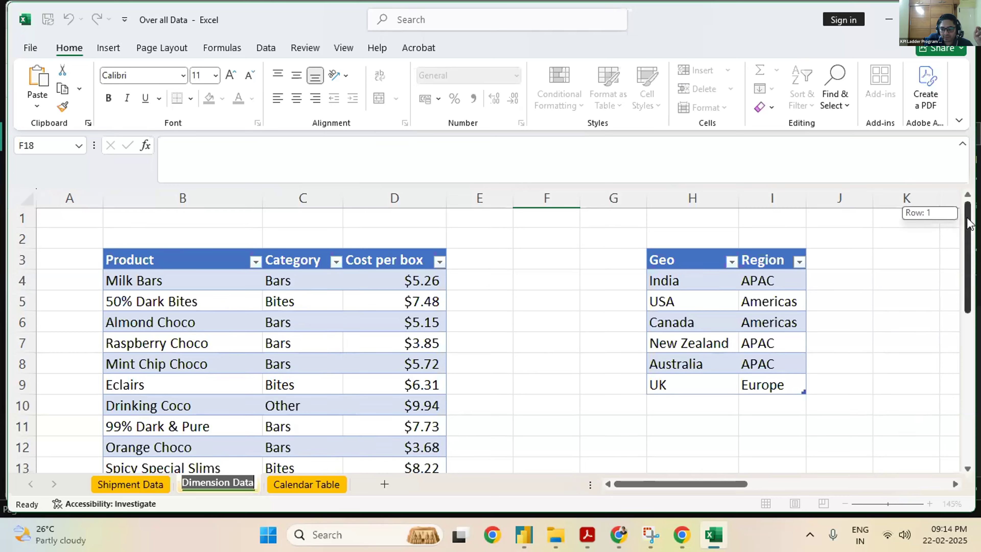
scroll(929, 236, up, 1)
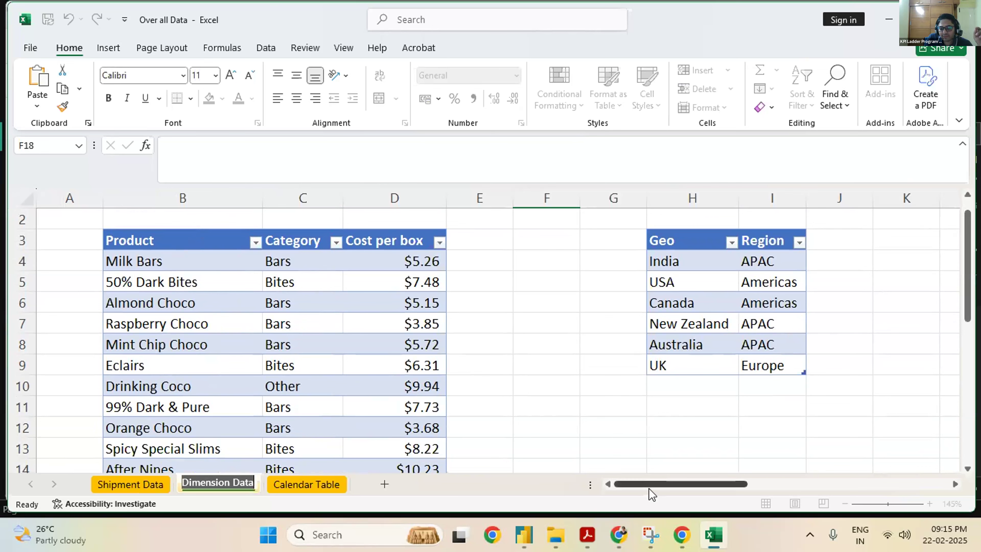
mouse_move(659, 489)
mouse_down()
mouse_move(715, 482)
mouse_move(659, 482)
mouse_up()
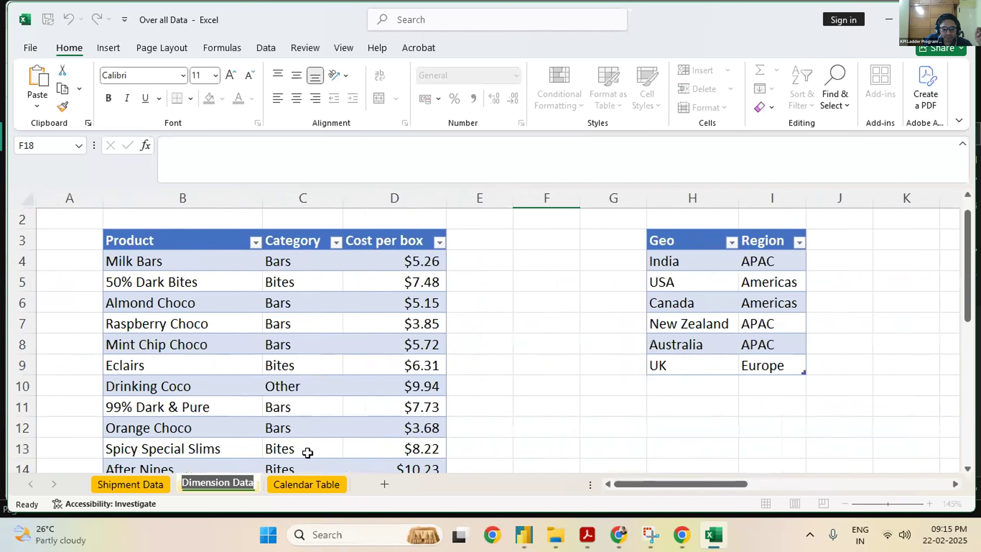
click(307, 484)
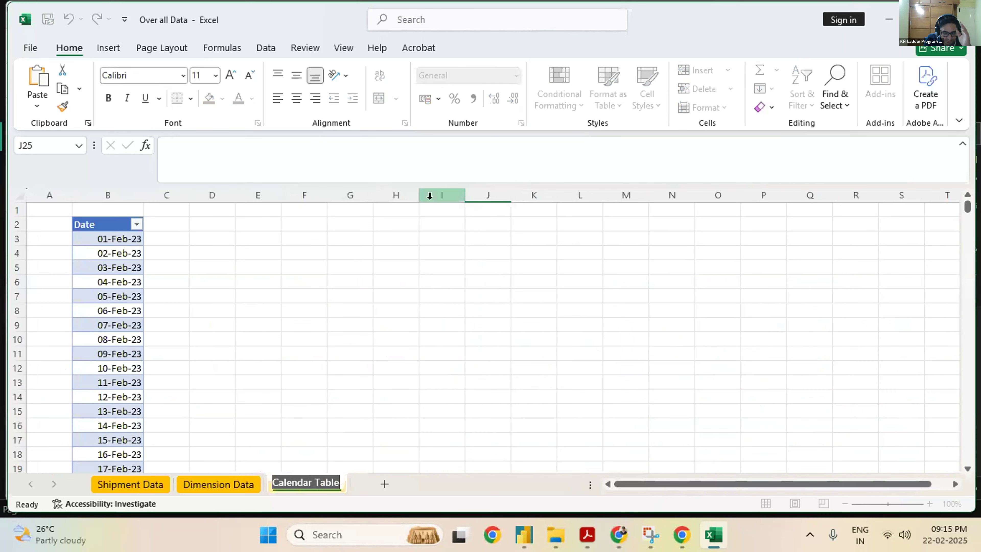
click(146, 480)
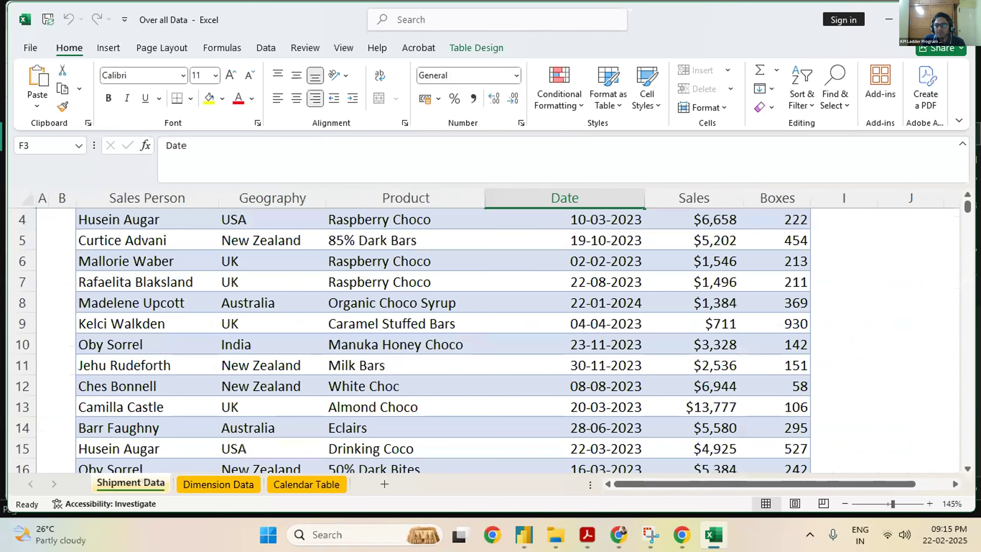
Leave the Over all Data workbook, return to Power BI Desktop, and open the Zoom meeting window to check its group chat
key(alt+Tab)
mouse_move(635, 539)
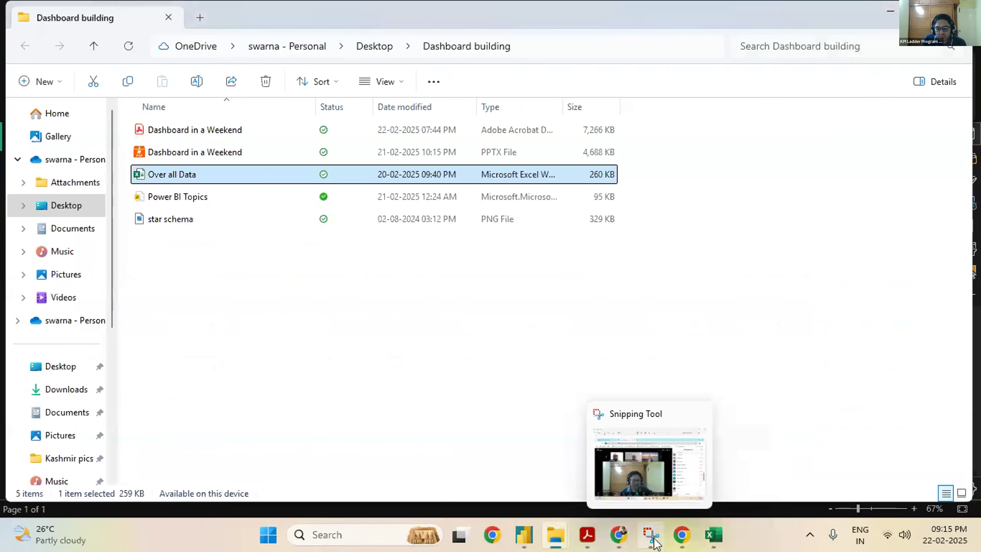
click(524, 534)
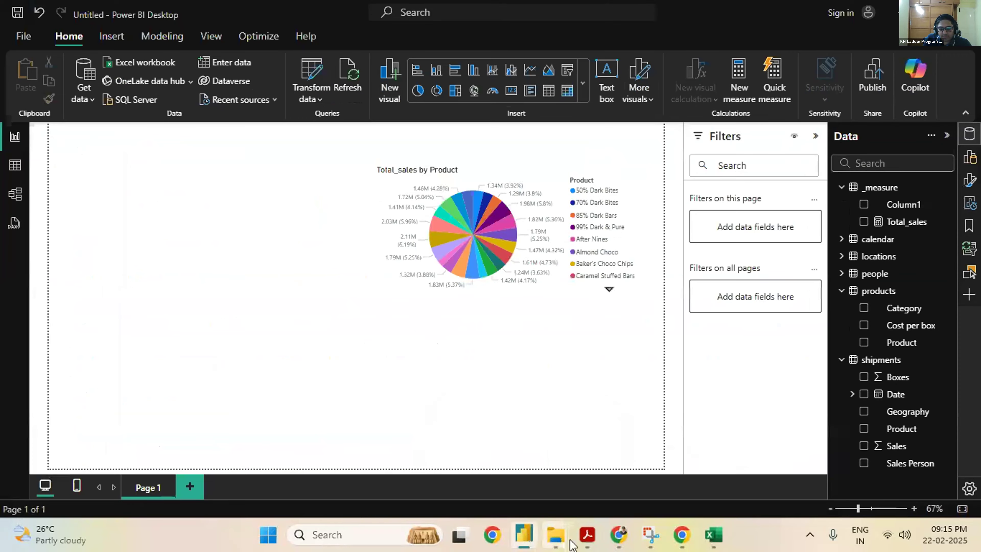
mouse_move(619, 535)
click(529, 481)
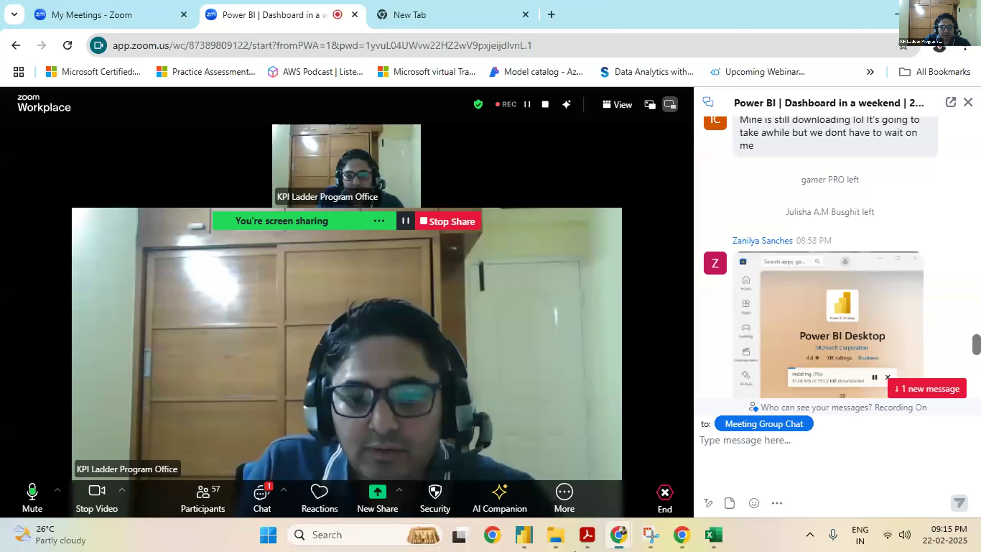
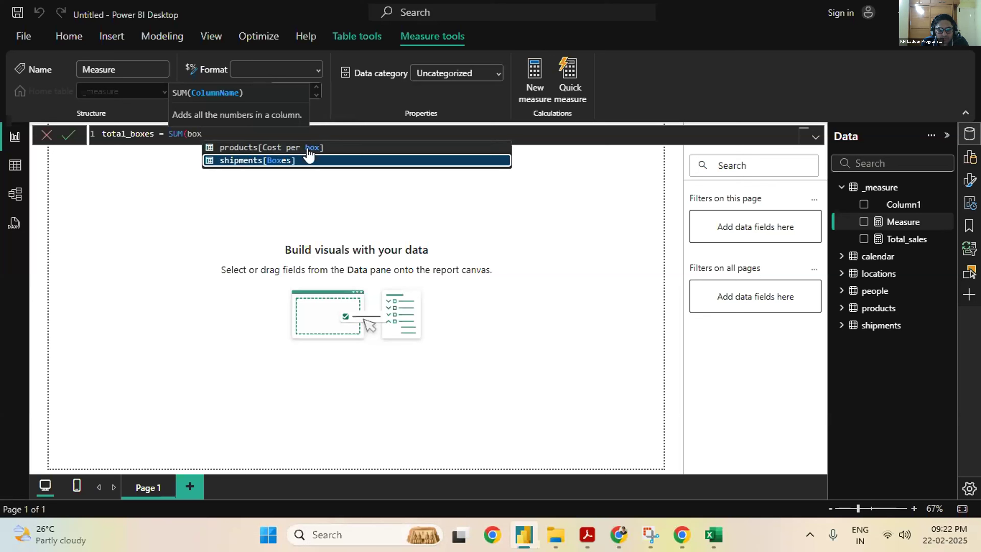
Complete and commit the total_boxes measure in the _measure table with the formula SUM(shipments[Boxes])
drag(858, 509, 857, 509)
click(183, 188)
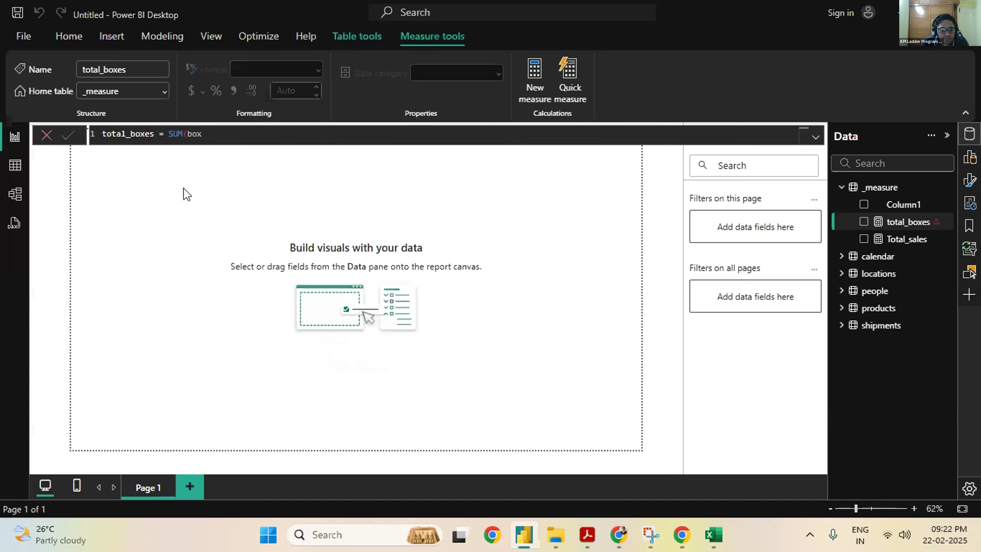
click(220, 132)
key(BackSpace)
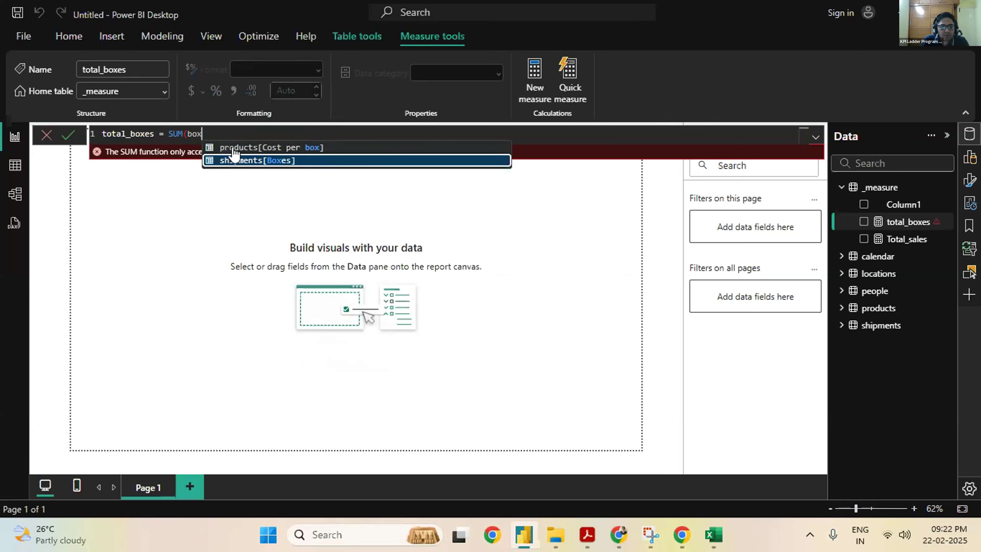
click(272, 163)
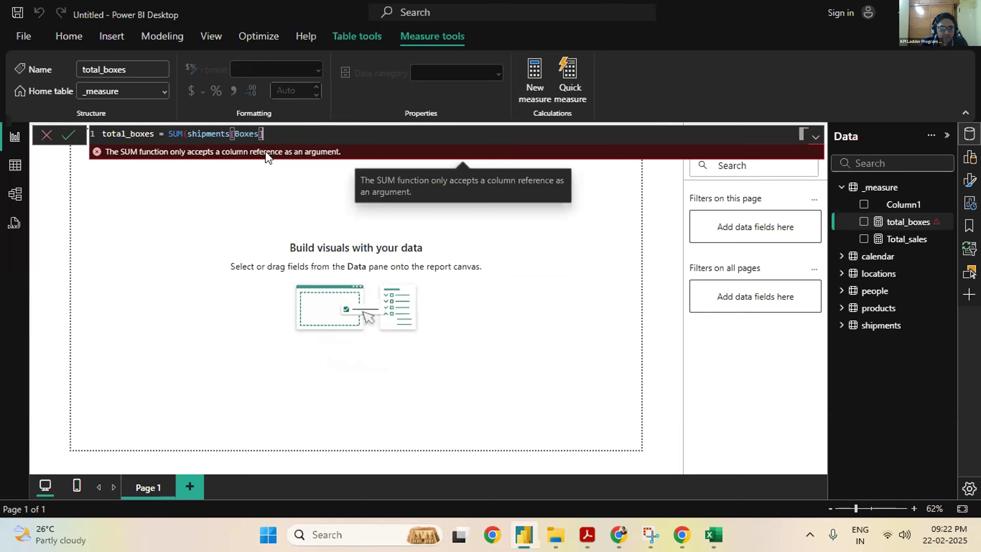
text())
key(Return)
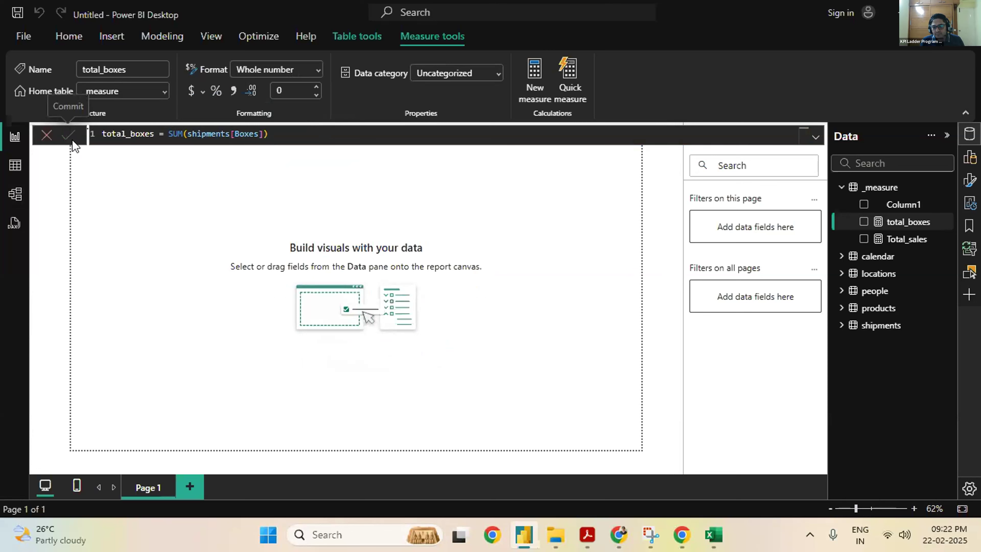
click(399, 136)
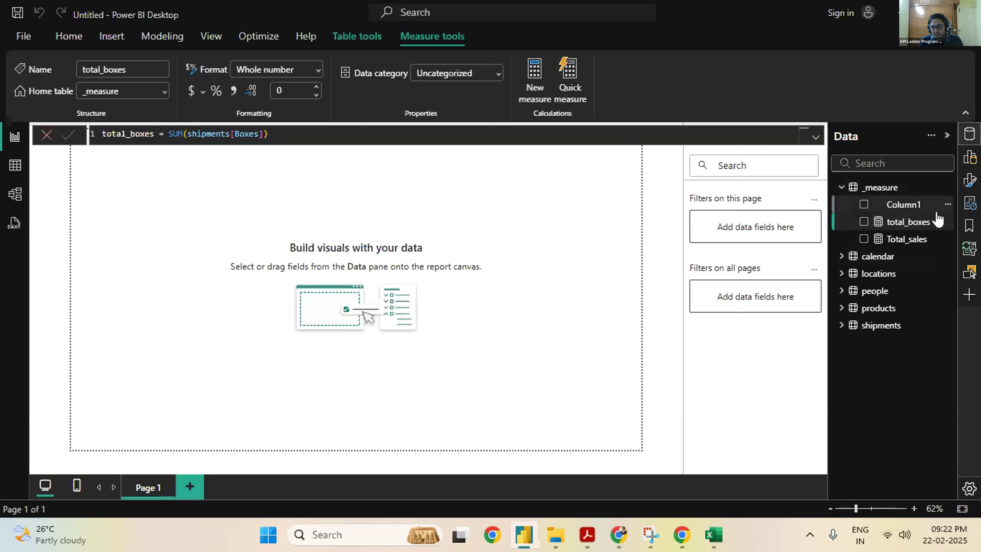
right_click(915, 222)
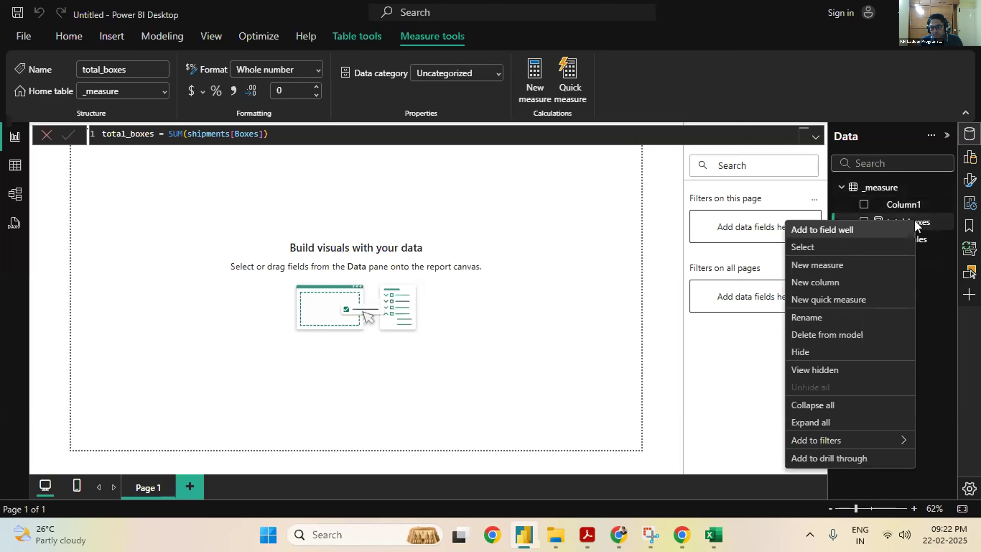
click(841, 266)
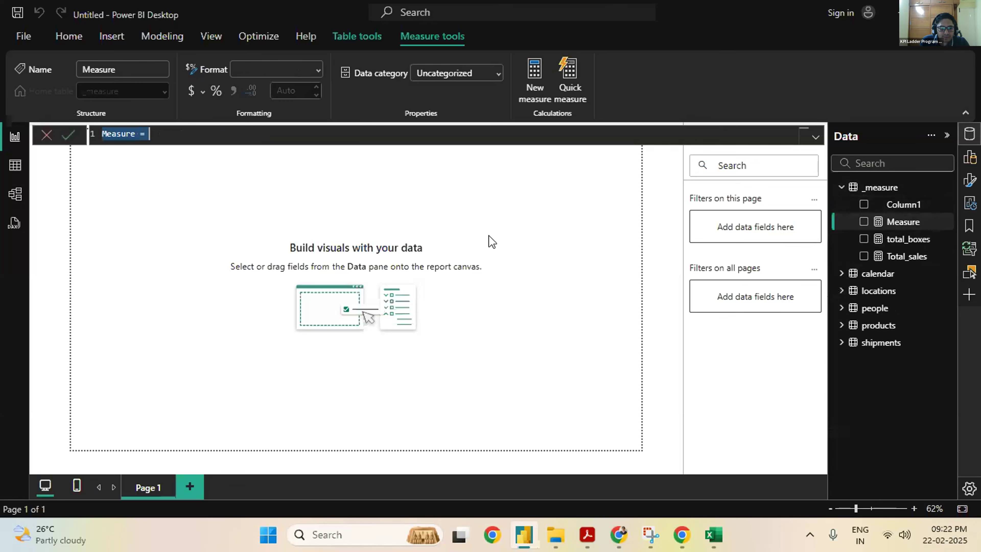
click(587, 535)
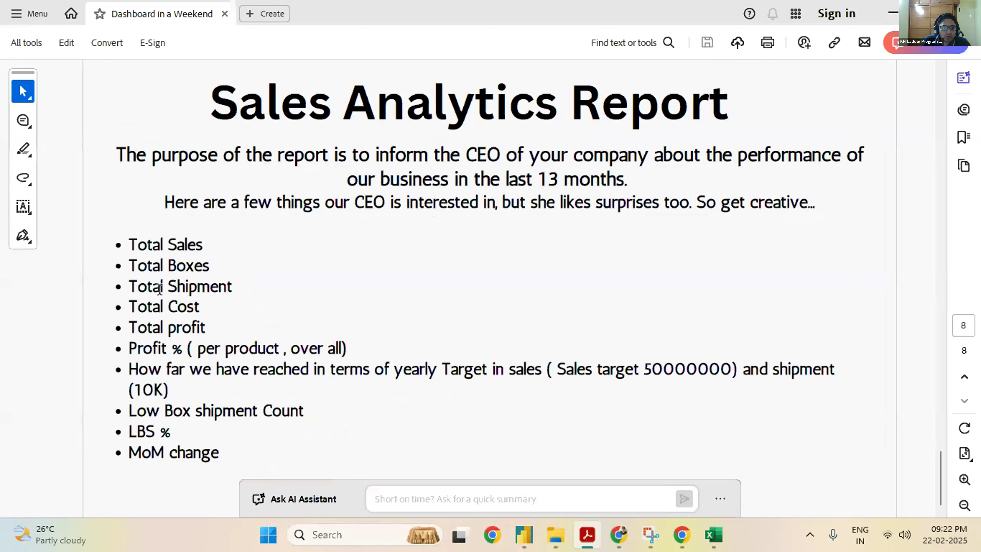
triple_click(159, 288)
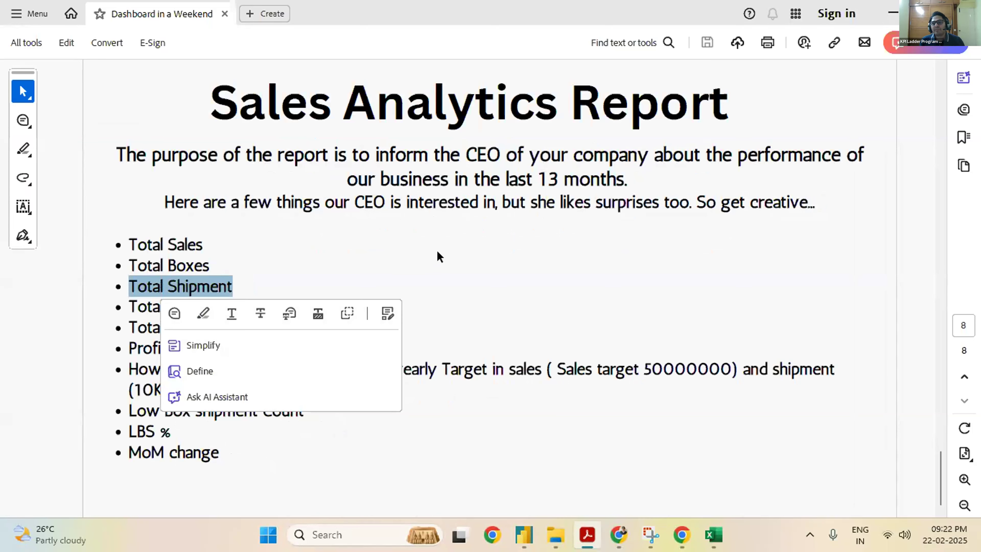
click(893, 13)
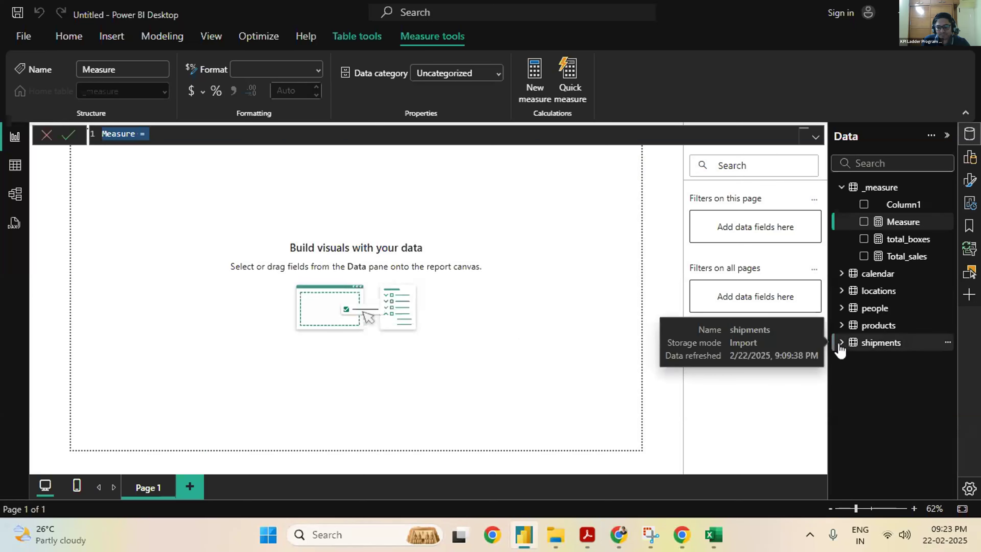
key(Escape)
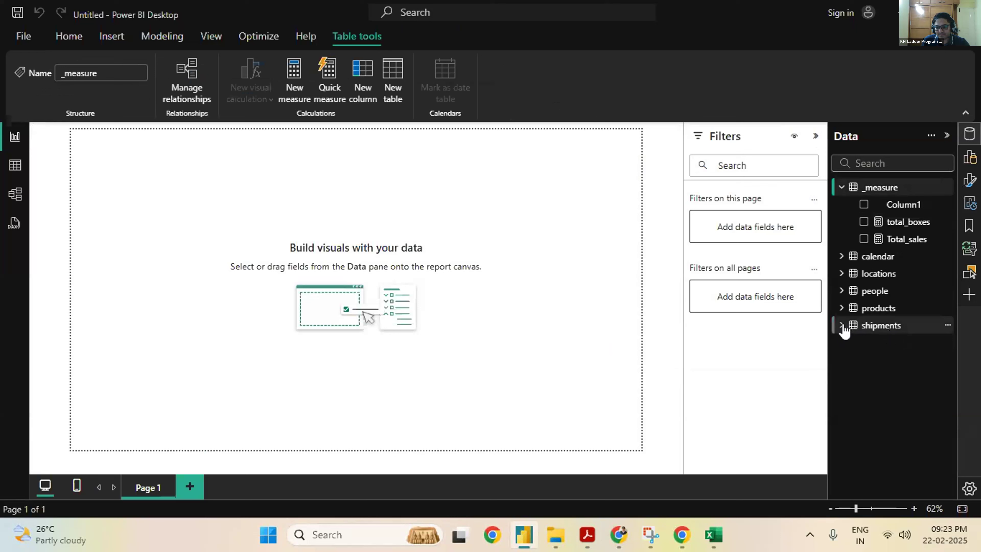
Expand the shipments table's fields and check the Total Shipment requirement in the Dashboard in a Weekend PDF
click(842, 326)
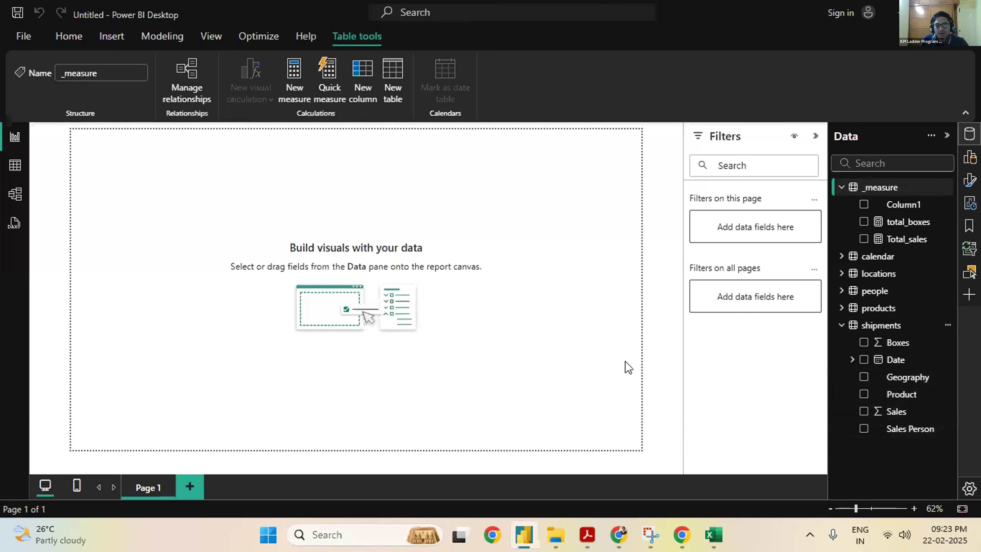
click(597, 542)
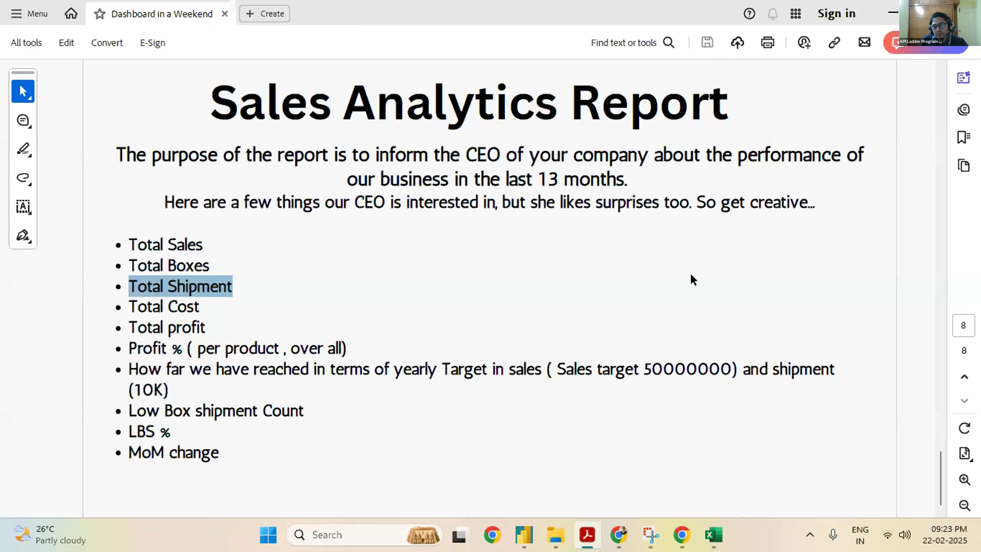
click(893, 13)
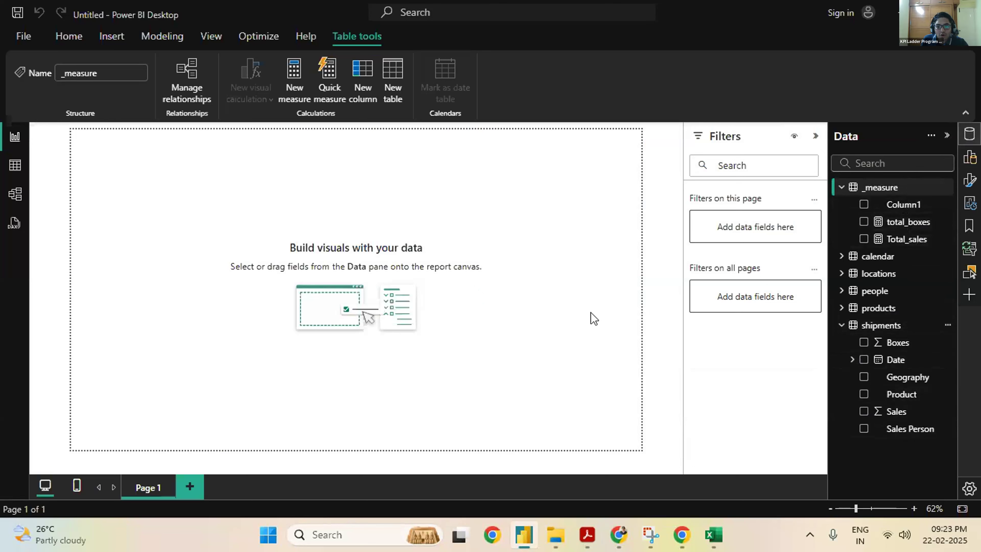
click(552, 350)
Switch to the Zoom meeting window, close the participants list and check the group chat messages
mouse_move(618, 537)
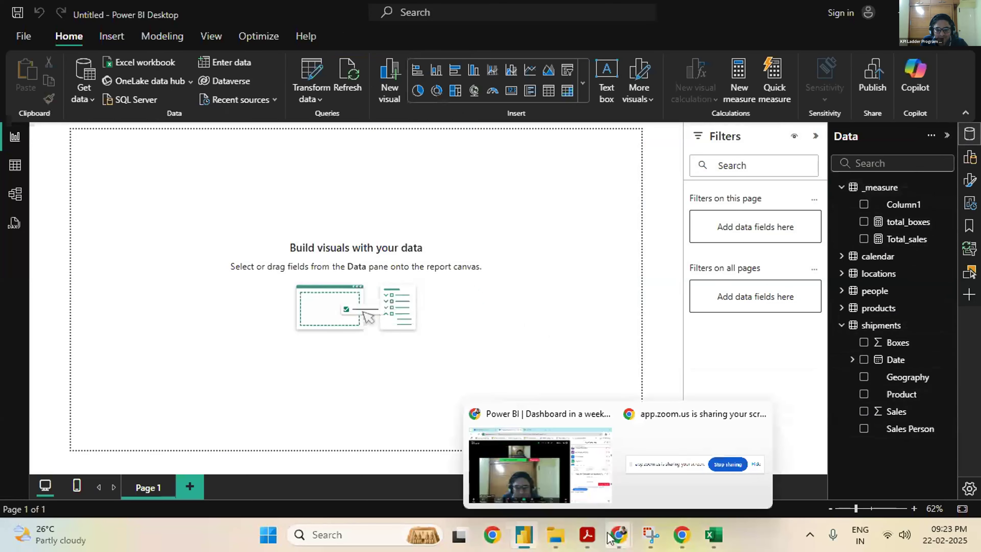
click(532, 476)
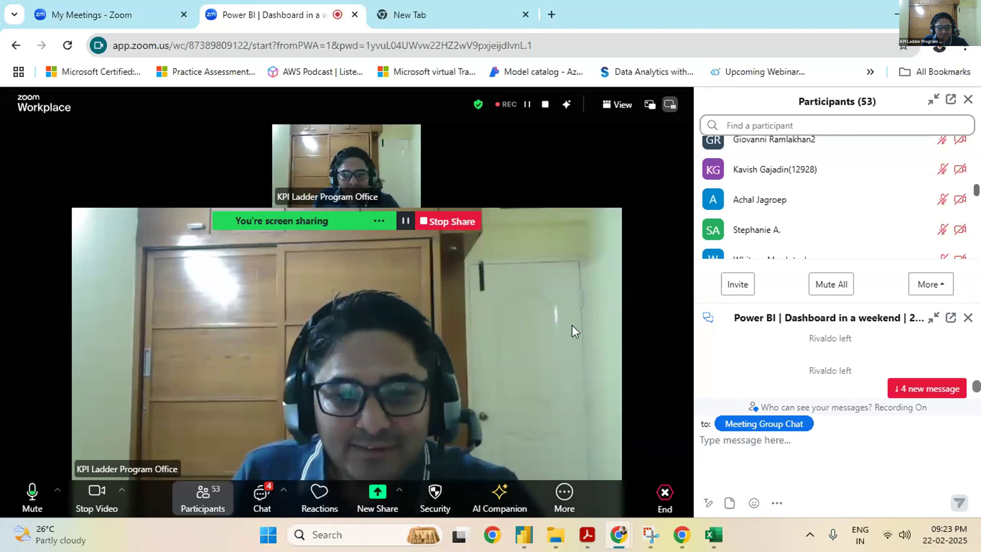
click(203, 496)
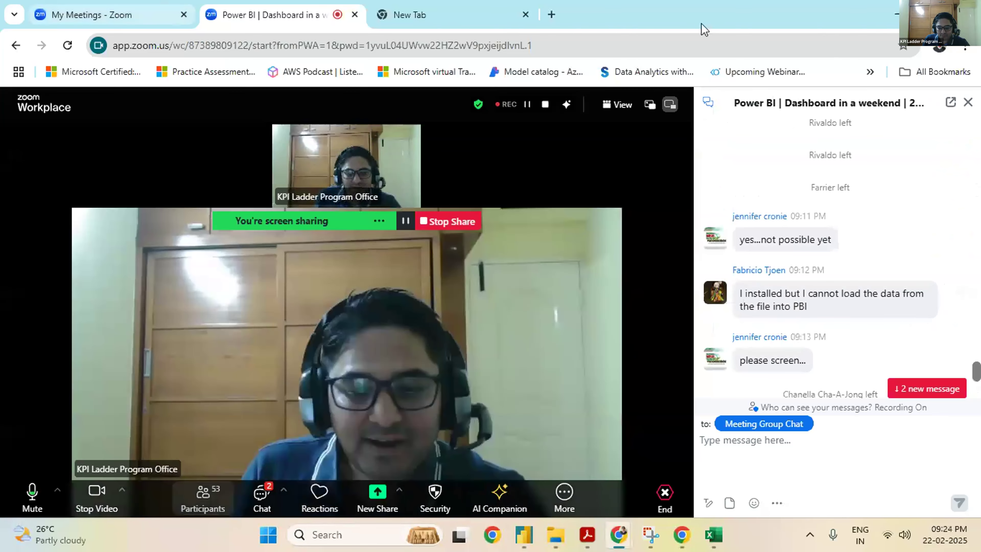
Return to Power BI Desktop and create the measure Total_shipment = COUNTROWS(shipments) in the _measure table
click(531, 539)
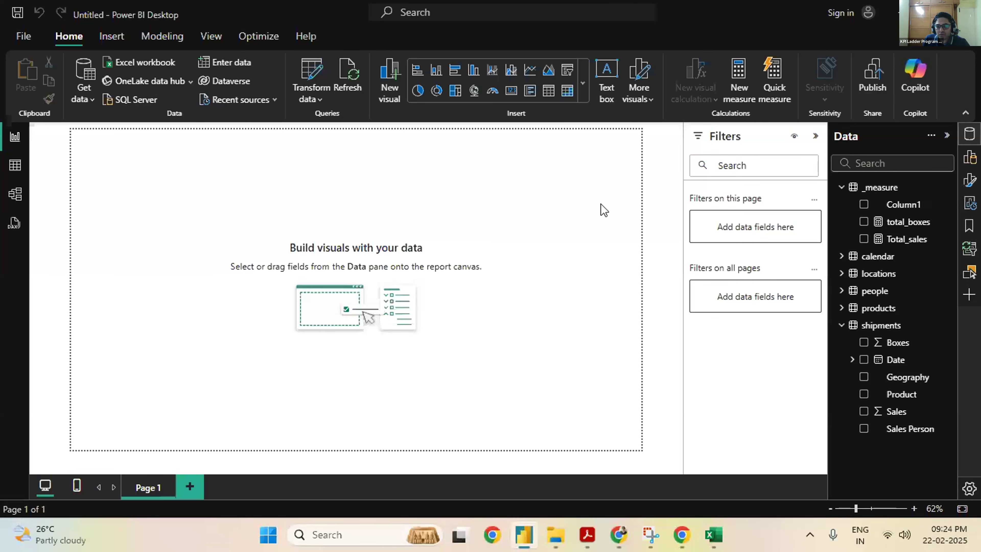
click(735, 95)
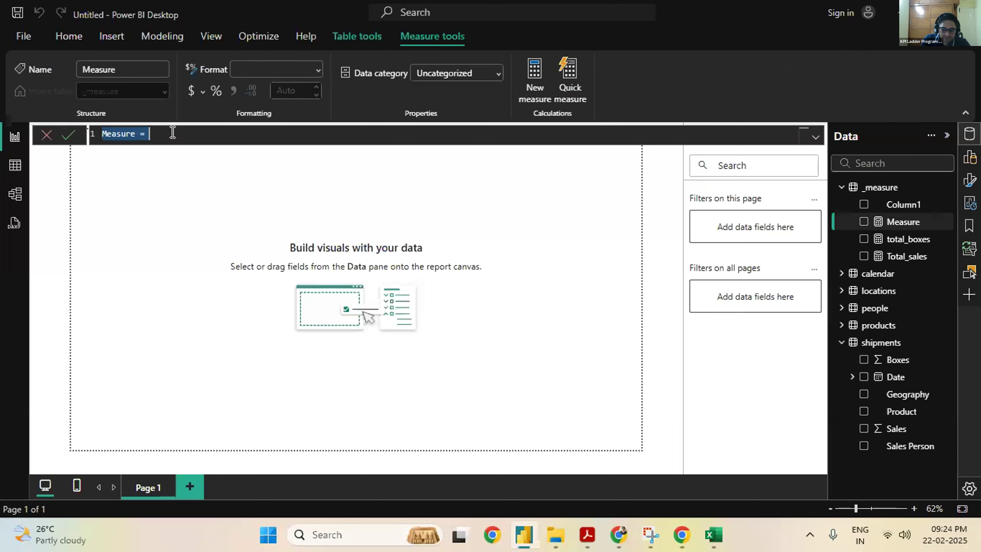
key(BackSpace)
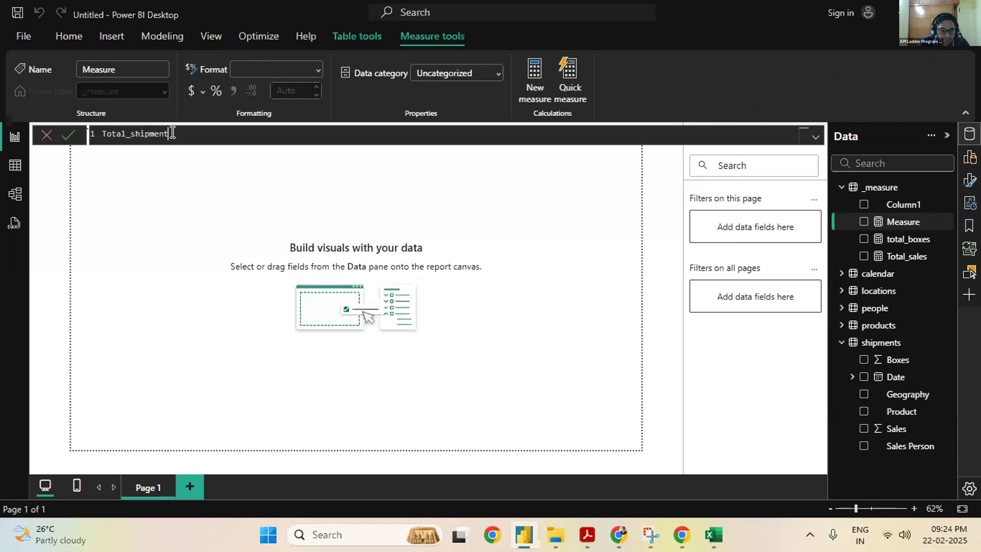
text(Total_shipment = co)
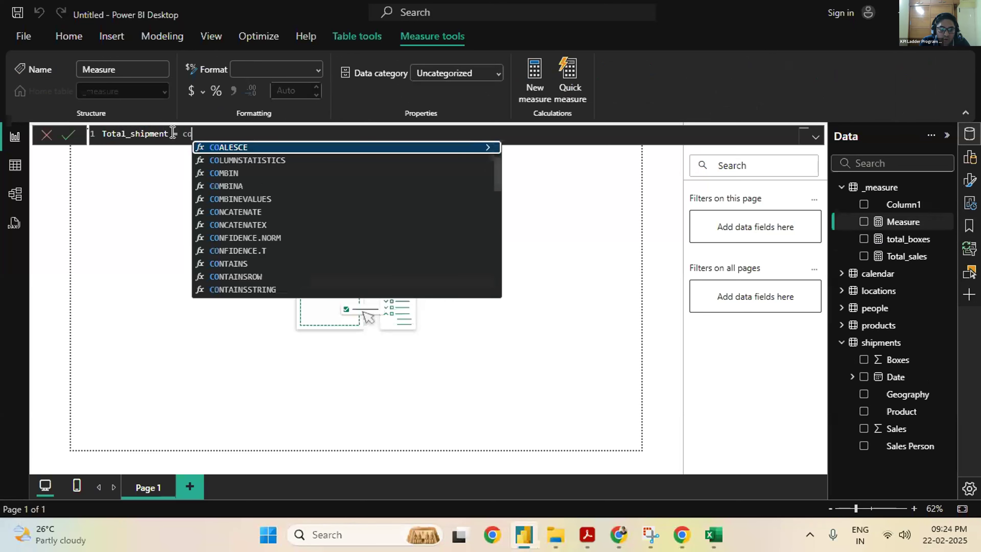
text(u)
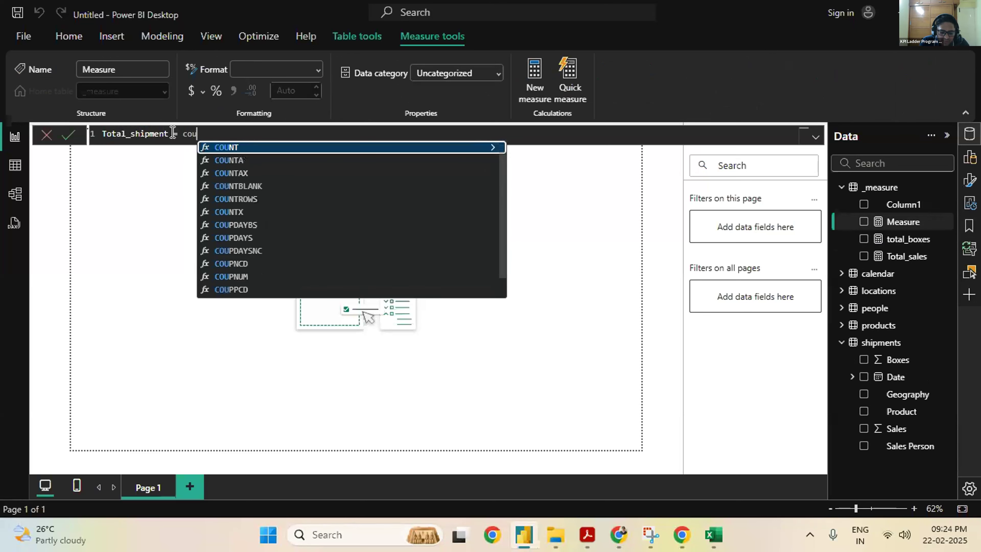
text(ntro)
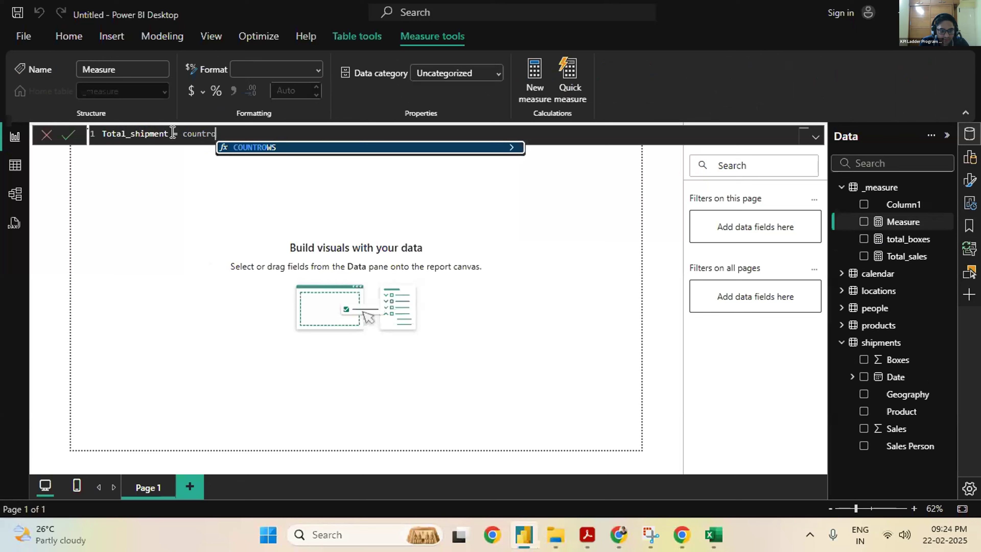
text(ws)
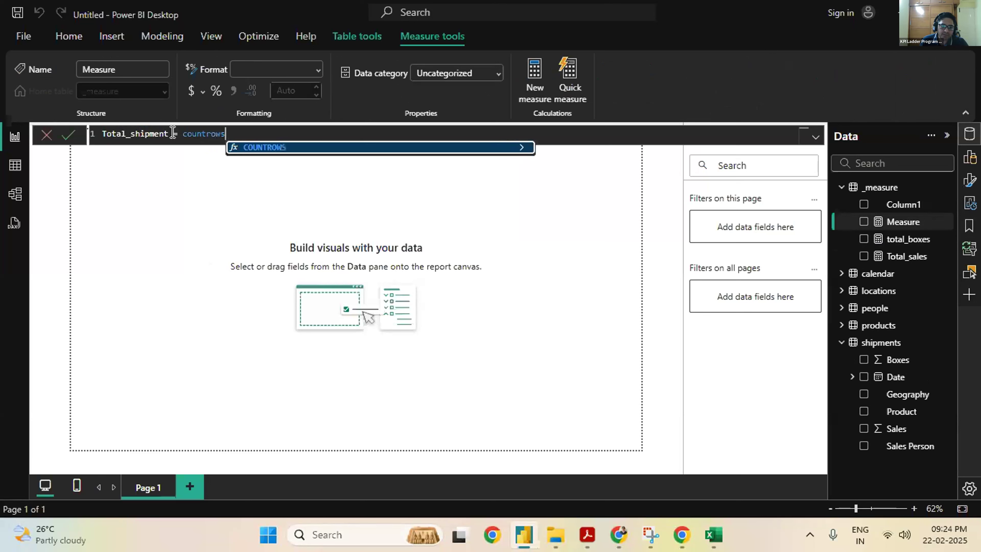
click(334, 148)
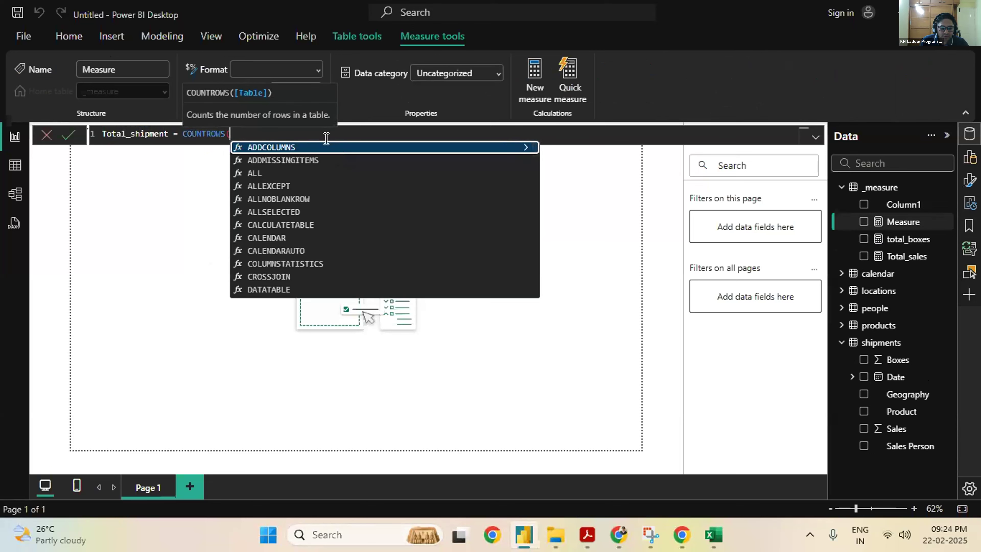
text(sh)
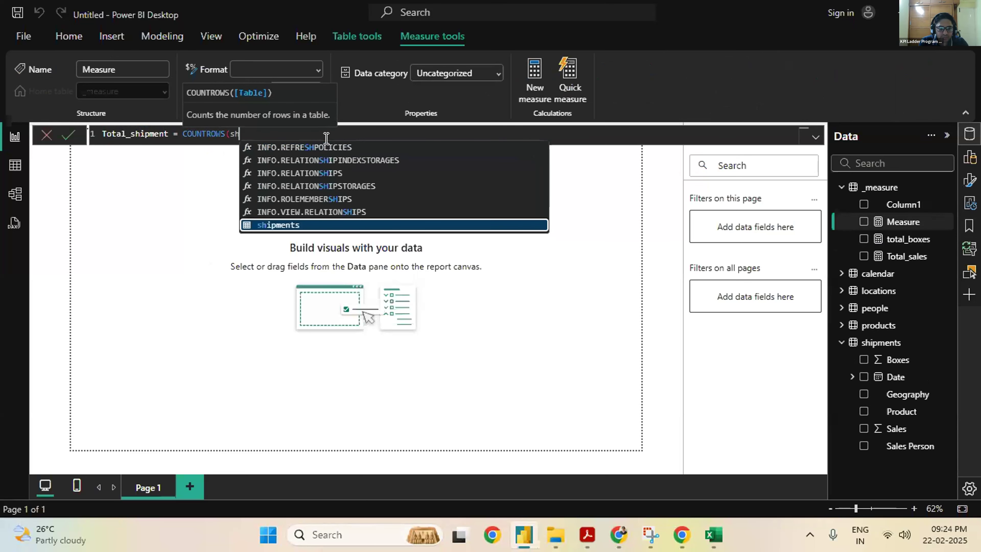
click(359, 228)
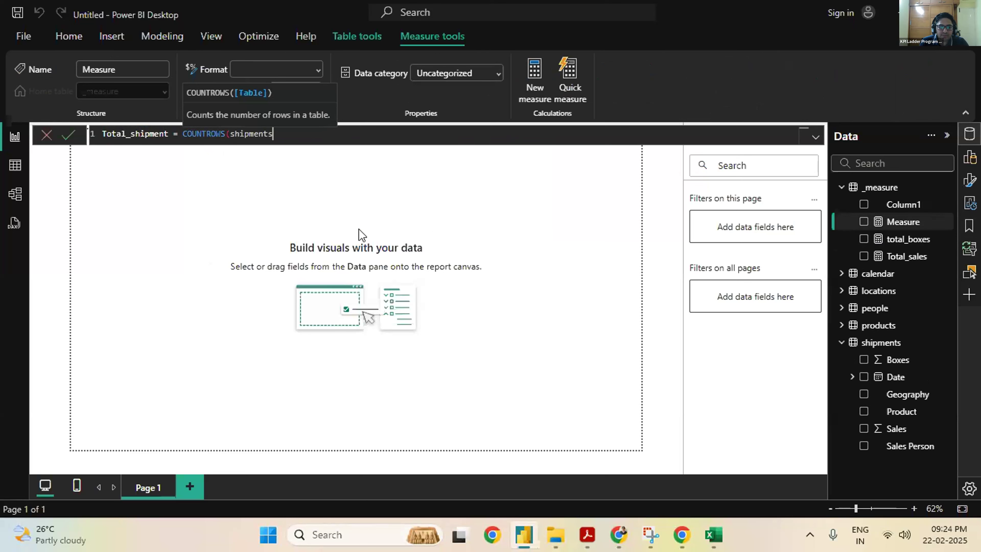
text())
key(Return)
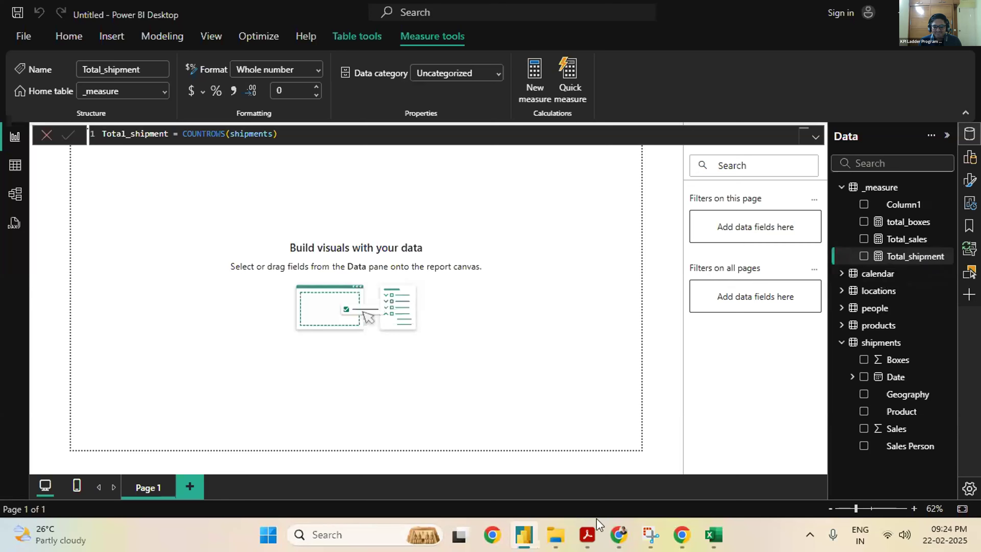
Review the CEO's metrics list in the Dashboard in a Weekend PDF, then return to the blank Power BI report page
click(587, 534)
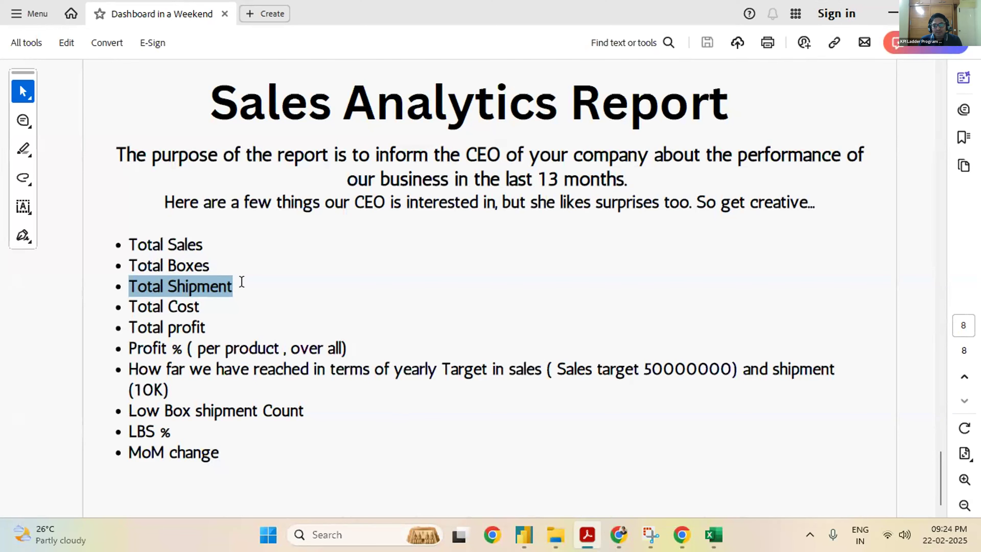
click(884, 15)
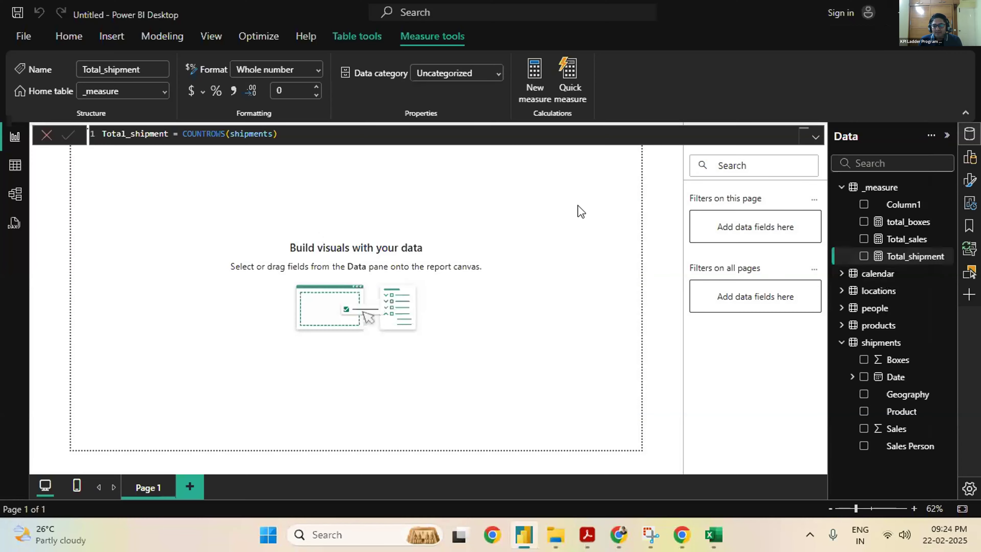
click(498, 215)
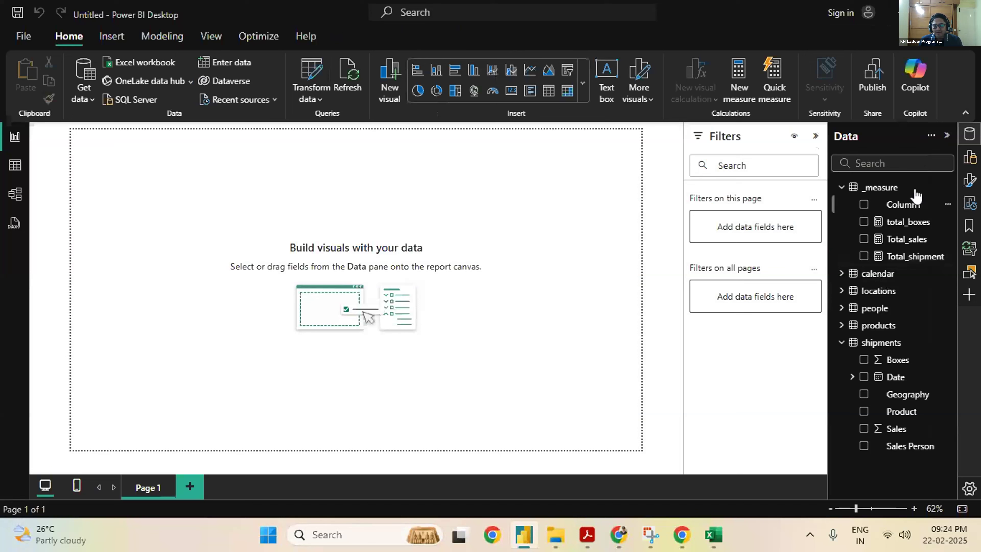
Insert a pie chart on Page 1, enlarge and reposition it near the page's upper-left corner, and convert it to a donut chart
click(969, 158)
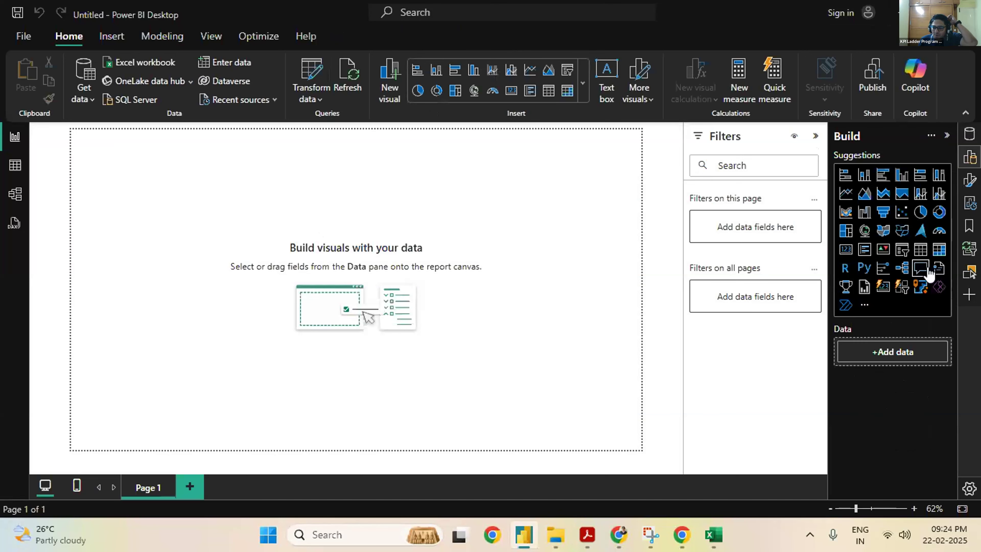
click(921, 212)
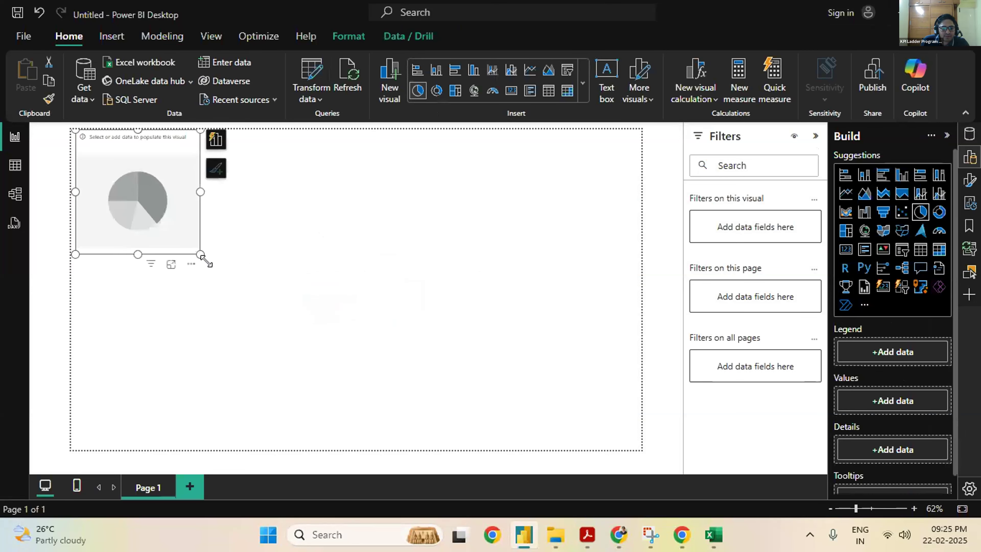
drag(200, 254, 262, 313)
drag(193, 235, 200, 252)
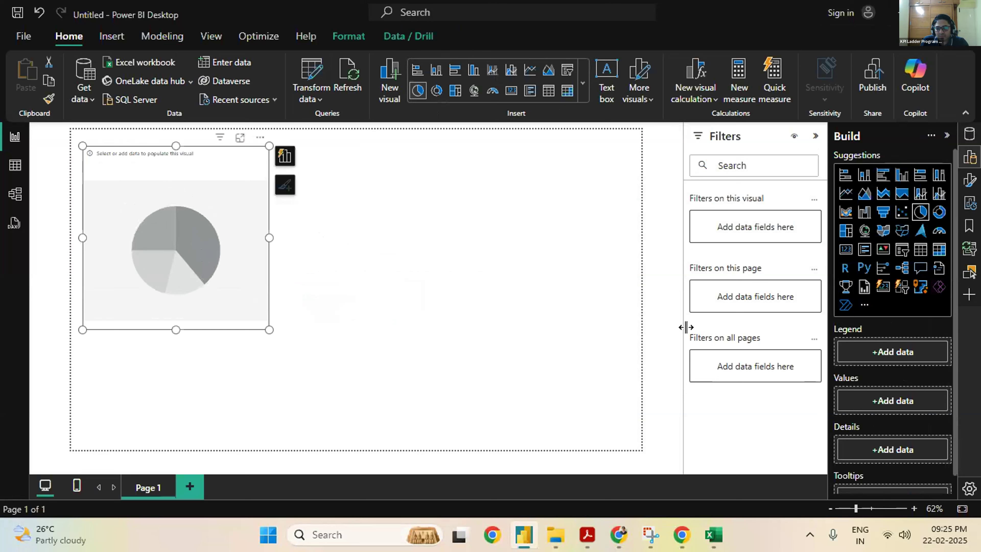
click(940, 214)
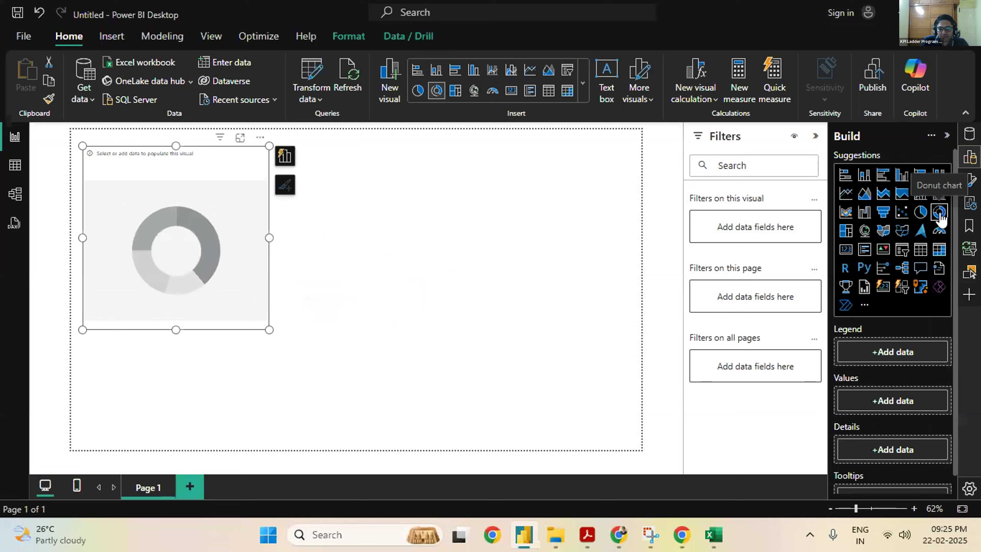
Add the Total_sales measure as the donut chart's values
click(891, 400)
click(682, 125)
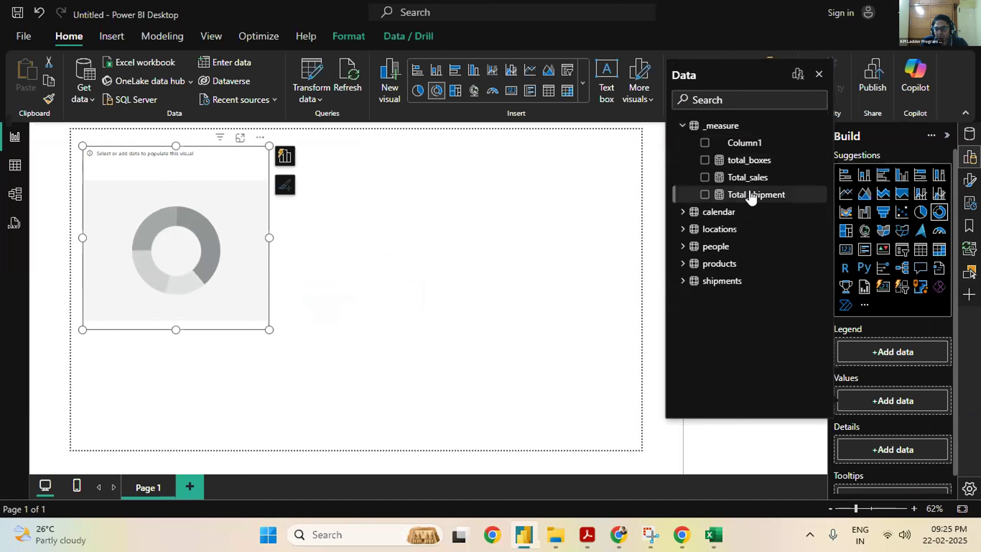
click(748, 177)
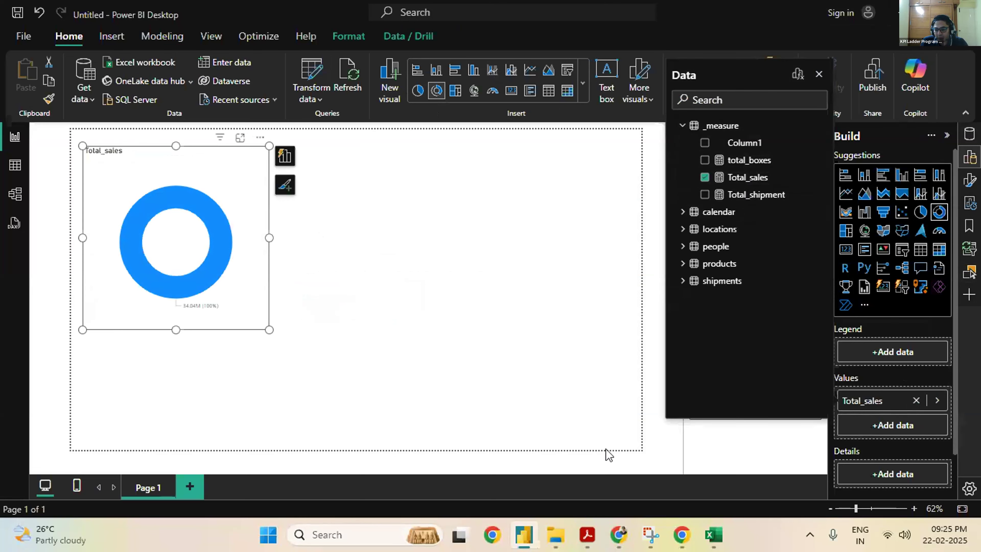
Add Region from the locations table as the donut chart's details and deselect the chart
click(935, 459)
scroll(926, 443, down, 2)
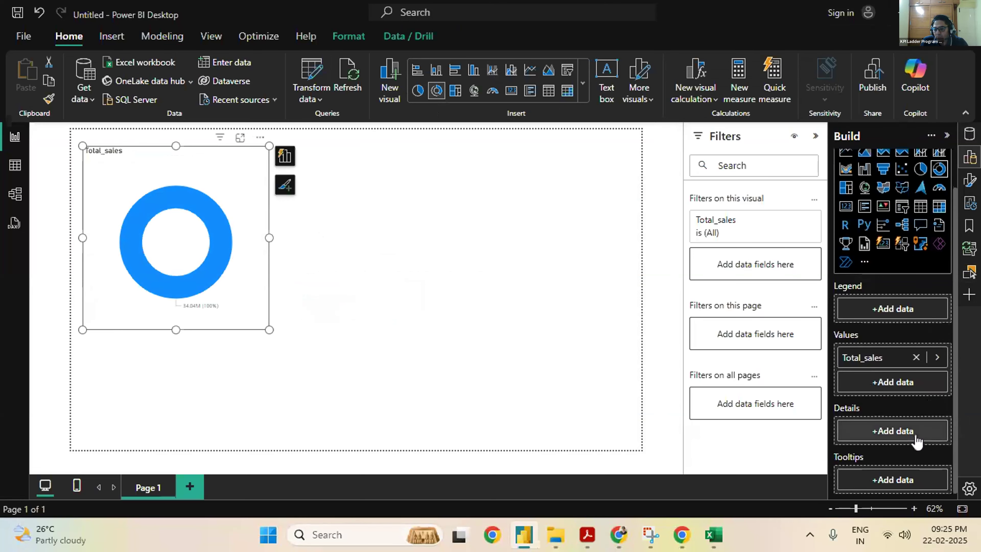
click(911, 432)
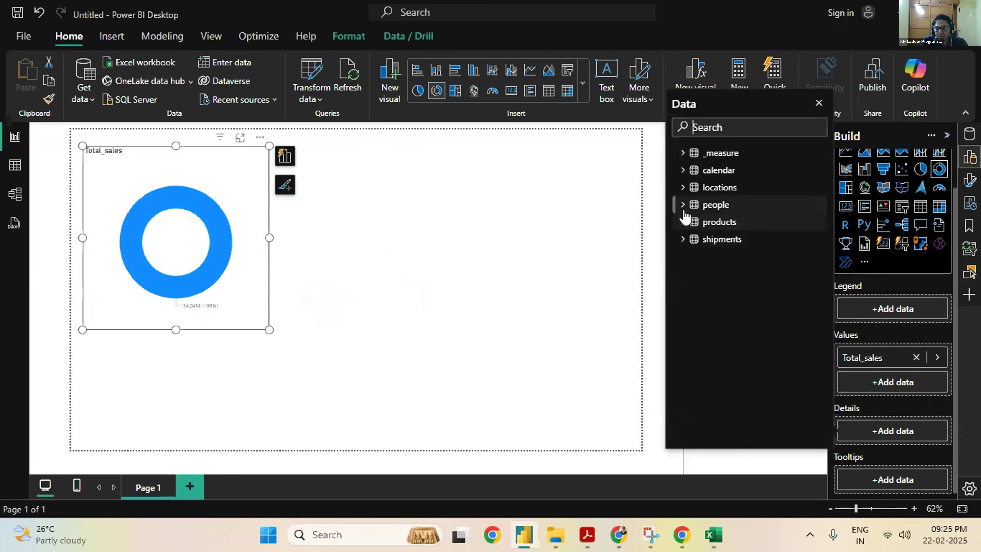
click(685, 189)
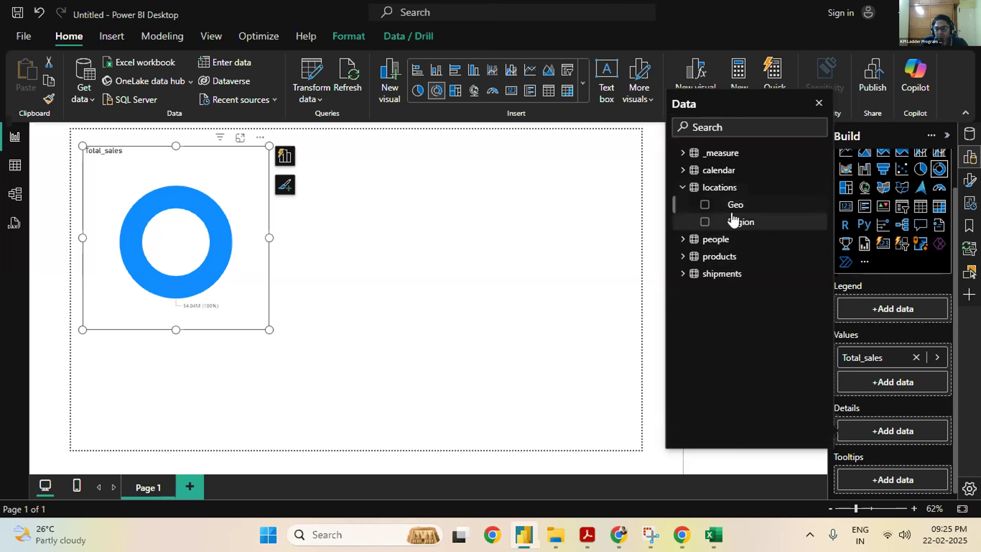
click(733, 224)
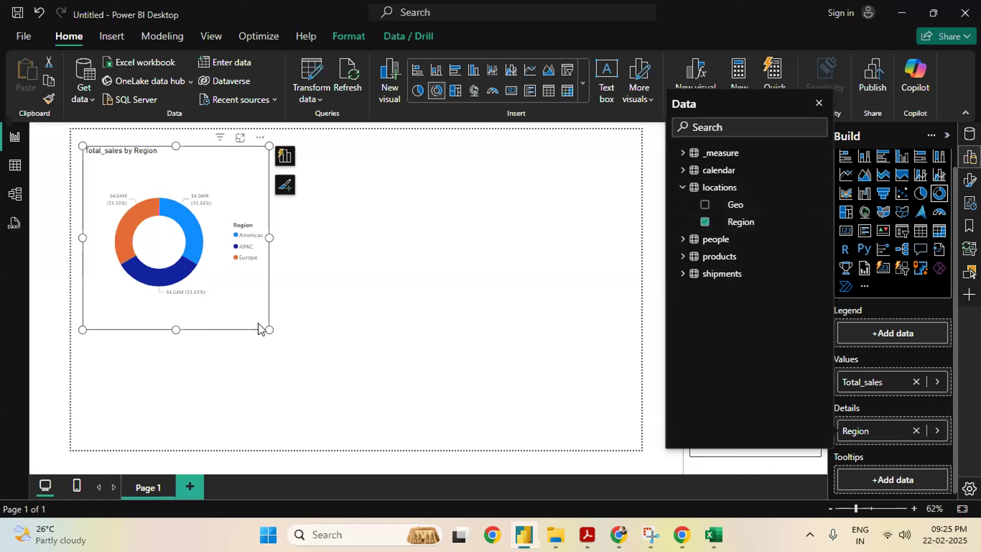
click(389, 344)
click(267, 315)
click(507, 269)
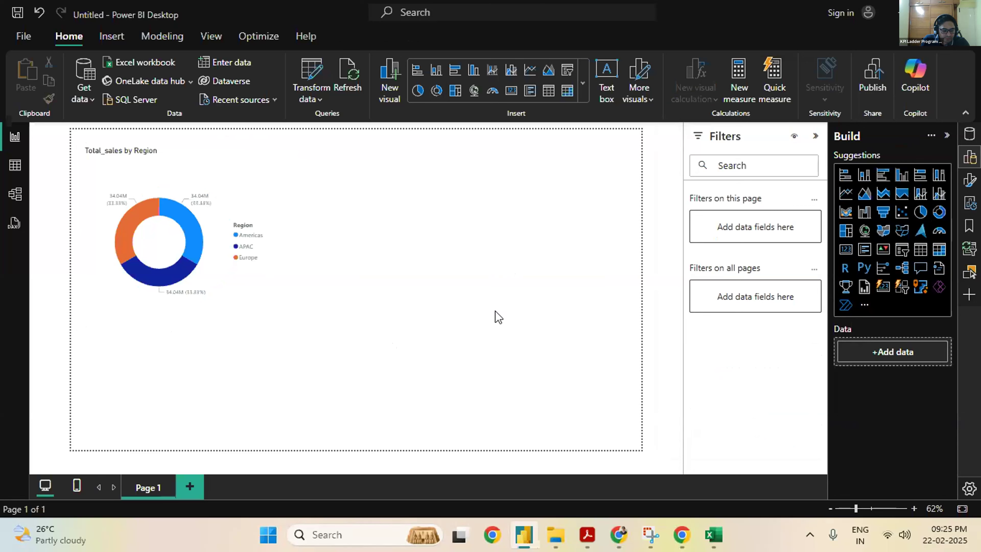
Switch to the Zoom meeting window to check on the participants and group chat, then return to Power BI Desktop
mouse_move(619, 535)
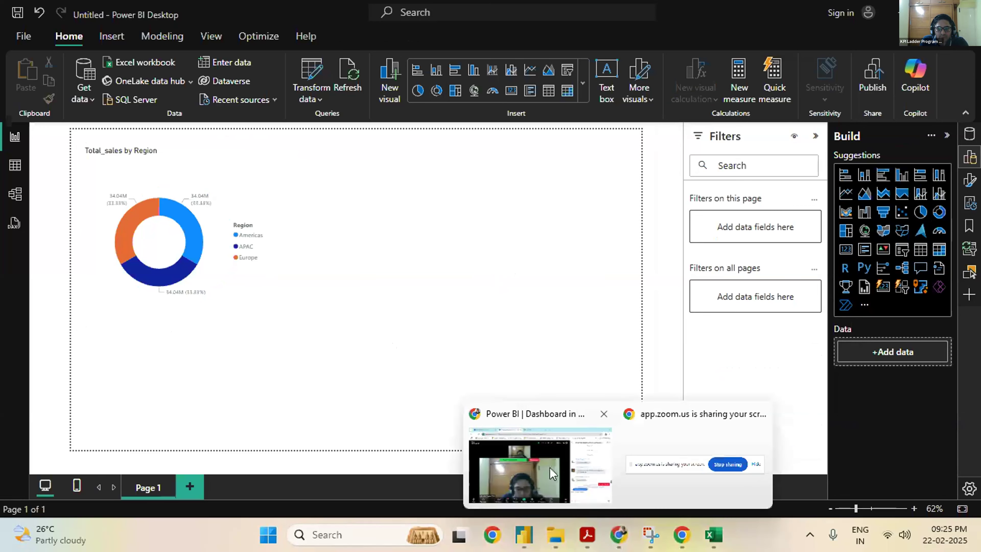
click(553, 473)
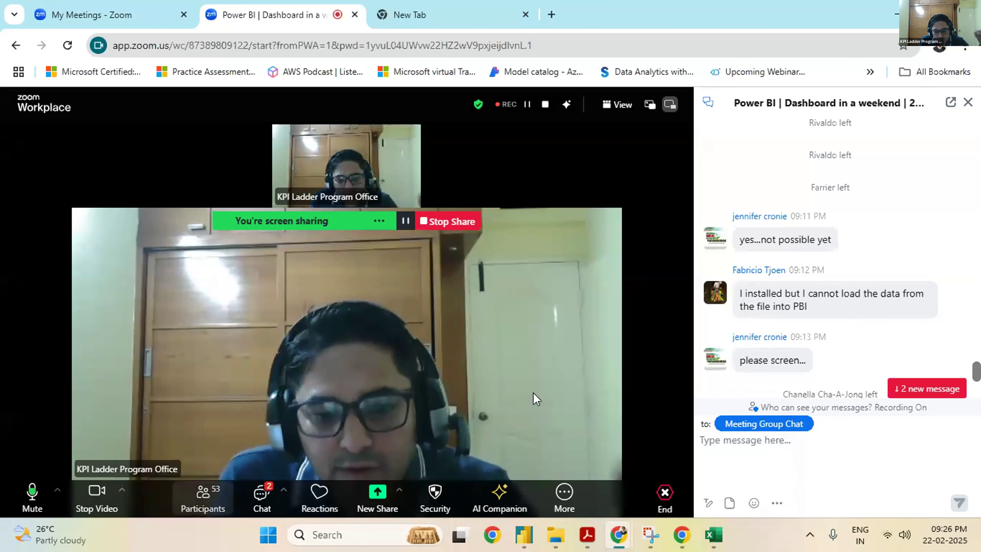
click(524, 534)
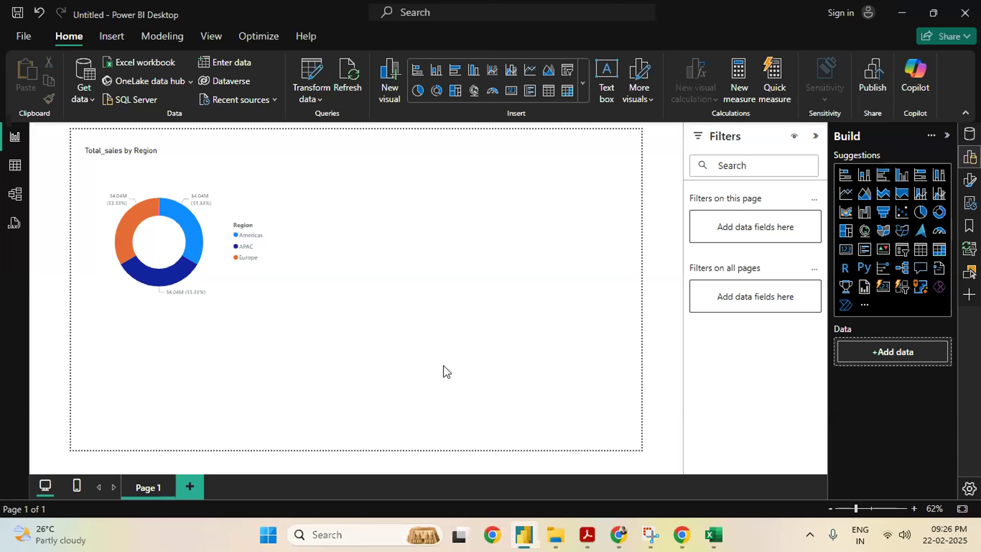
mouse_move(619, 535)
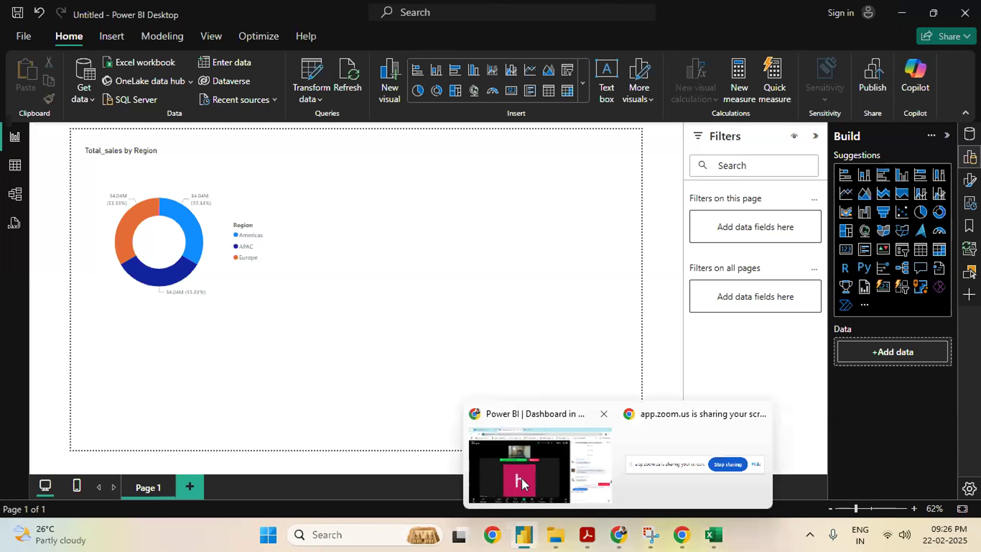
click(522, 479)
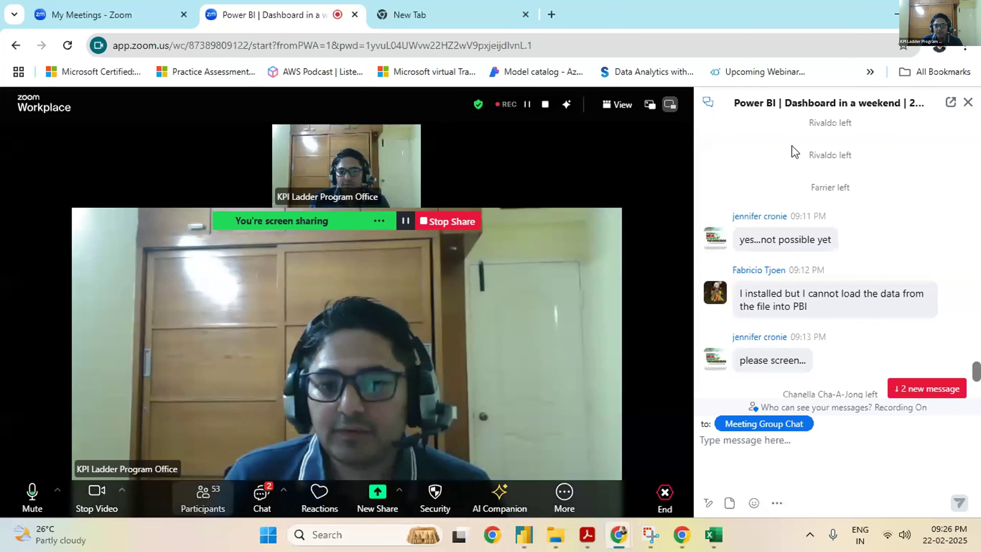
click(530, 540)
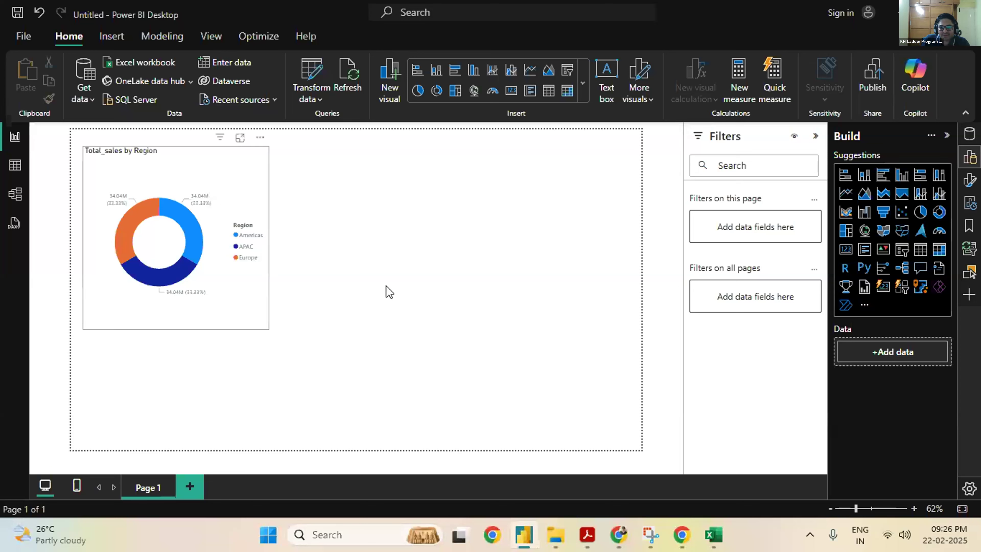
click(431, 301)
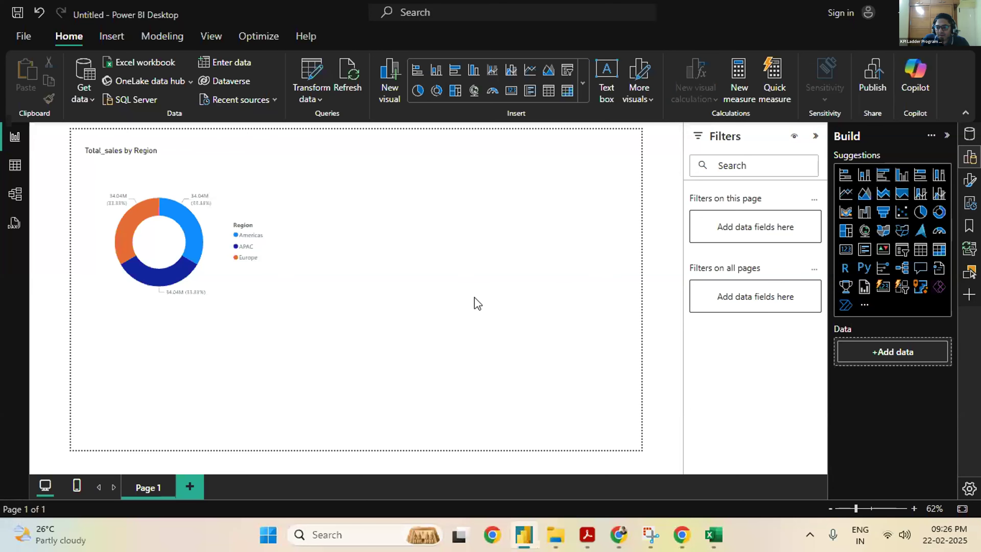
click(246, 309)
click(543, 280)
Highlight the Total Cost requirement in the Dashboard in a Weekend PDF and return to Power BI Desktop
click(593, 537)
mouse_move(129, 303)
mouse_down()
mouse_move(202, 305)
mouse_move(129, 306)
mouse_up()
click(292, 293)
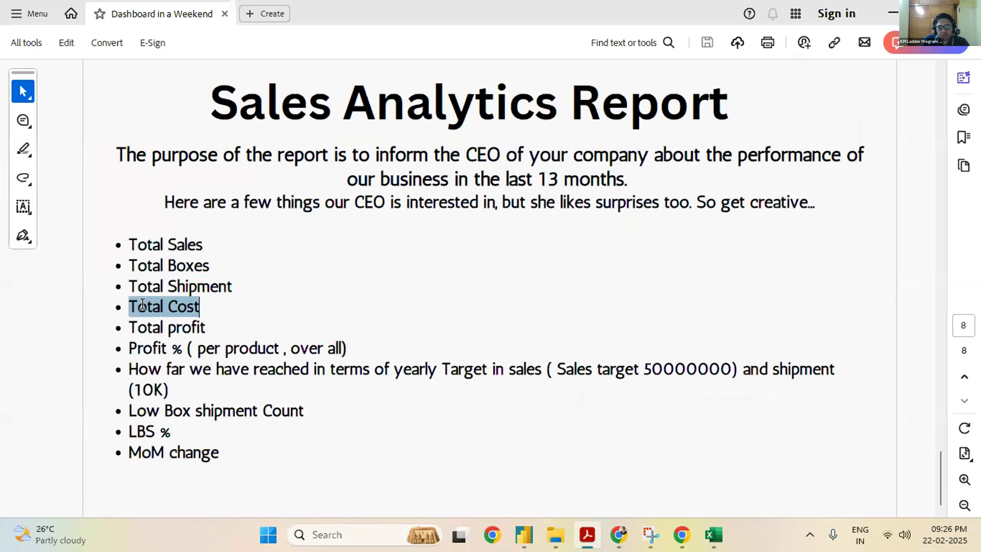
click(891, 13)
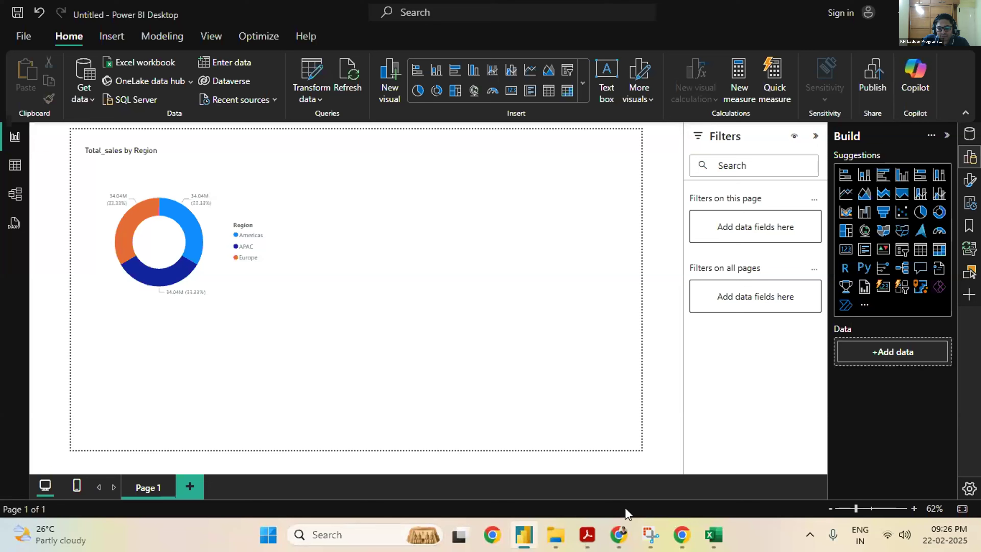
Switch to the Over all Data workbook in Excel, examine Cost per box by product in Dimension Data, and return to Power BI Desktop
click(715, 541)
scroll(176, 322, down, 1)
scroll(176, 322, up, 1)
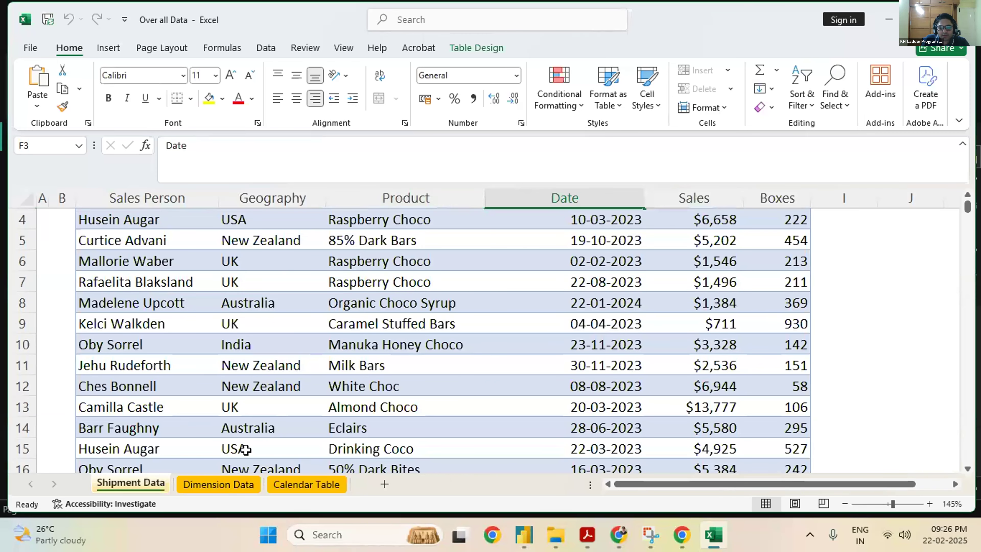
click(224, 490)
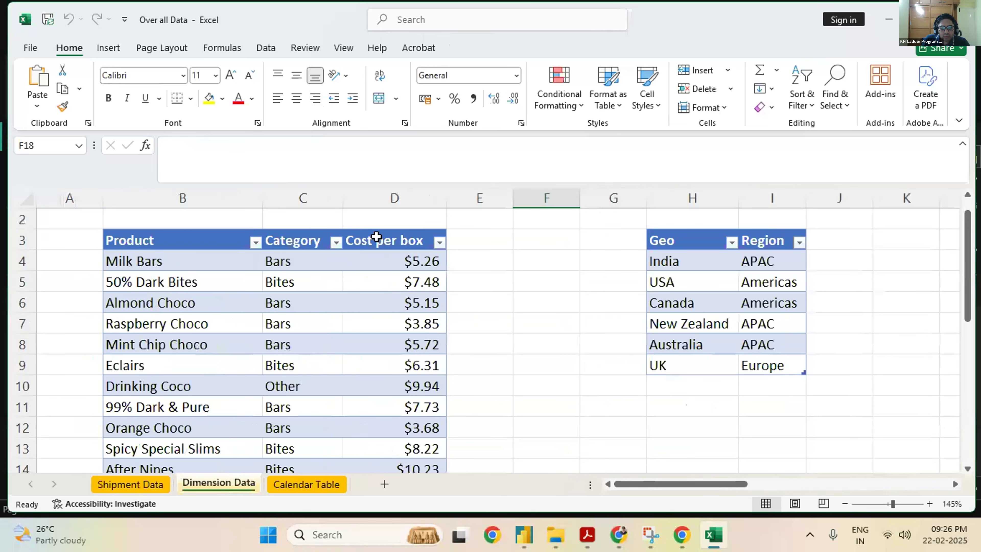
click(383, 244)
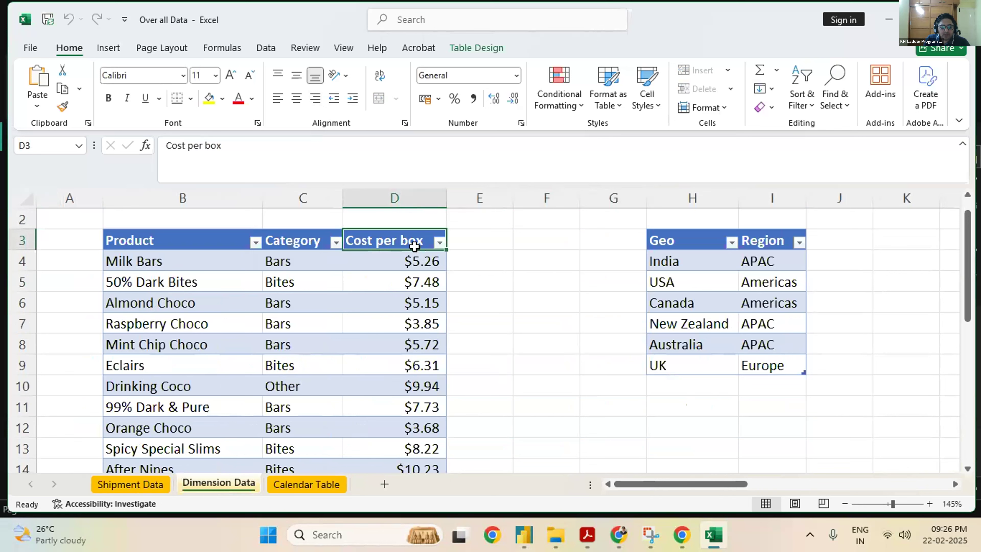
click(414, 261)
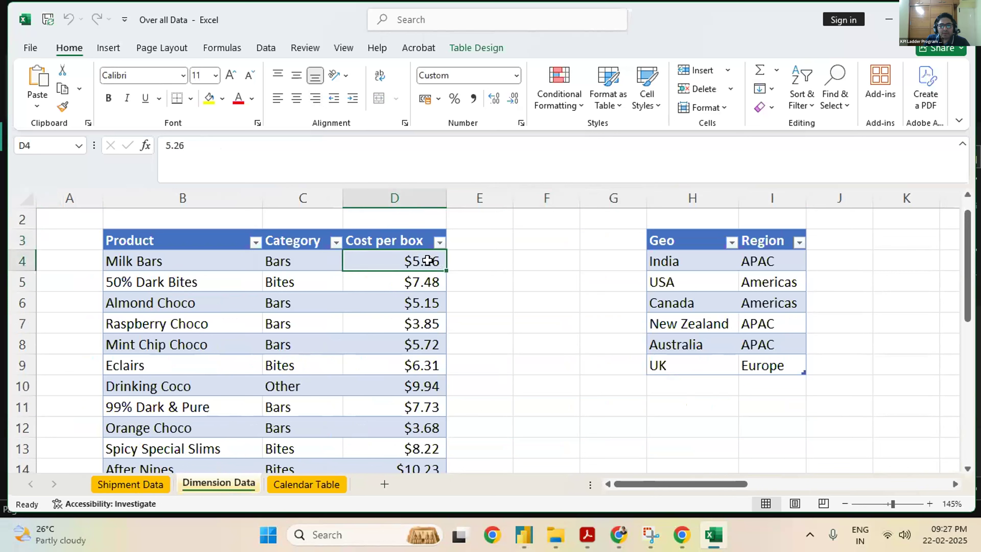
click(460, 261)
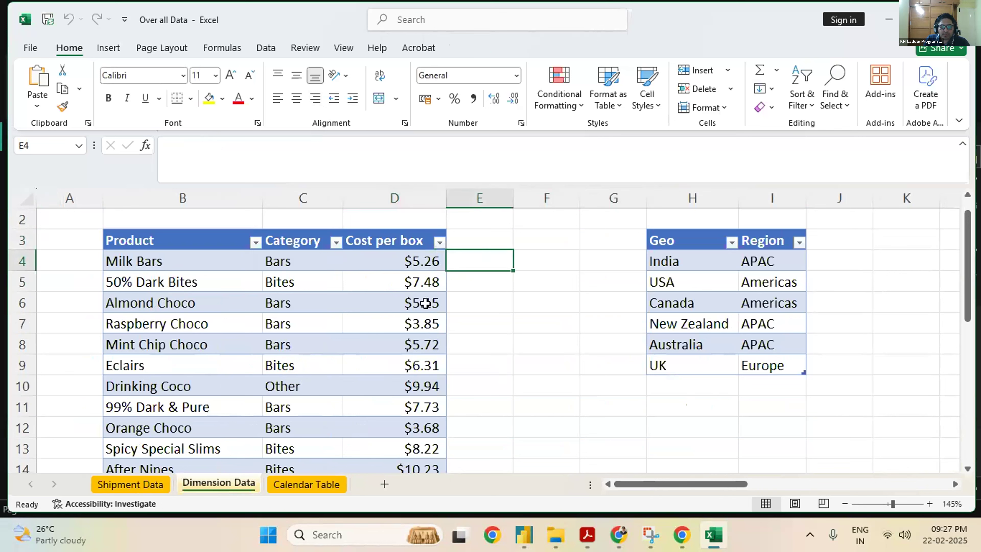
click(406, 262)
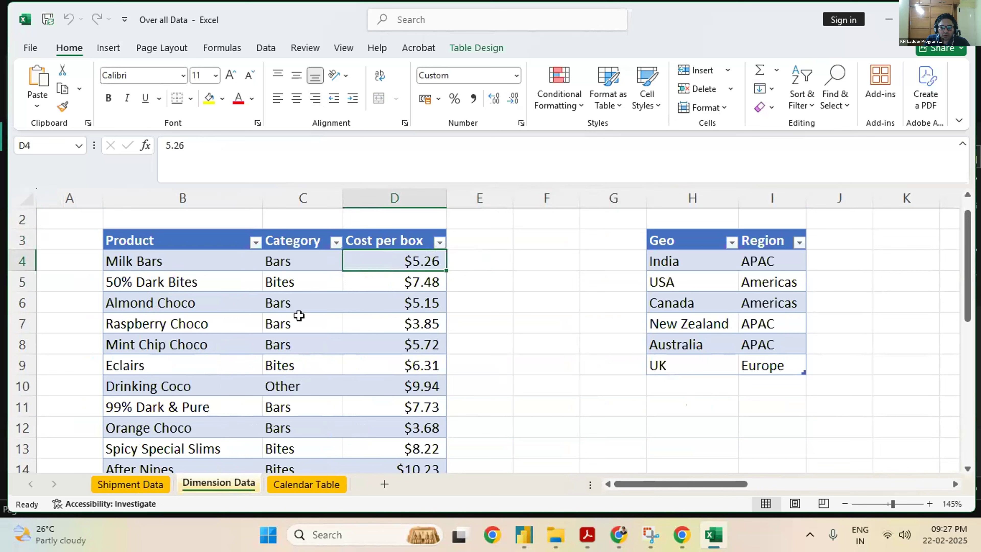
click(167, 263)
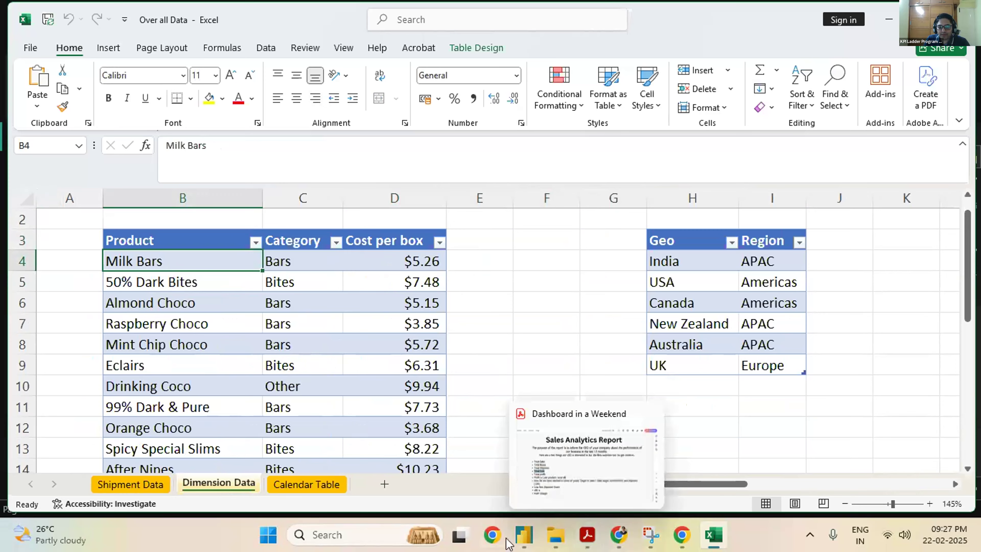
click(528, 541)
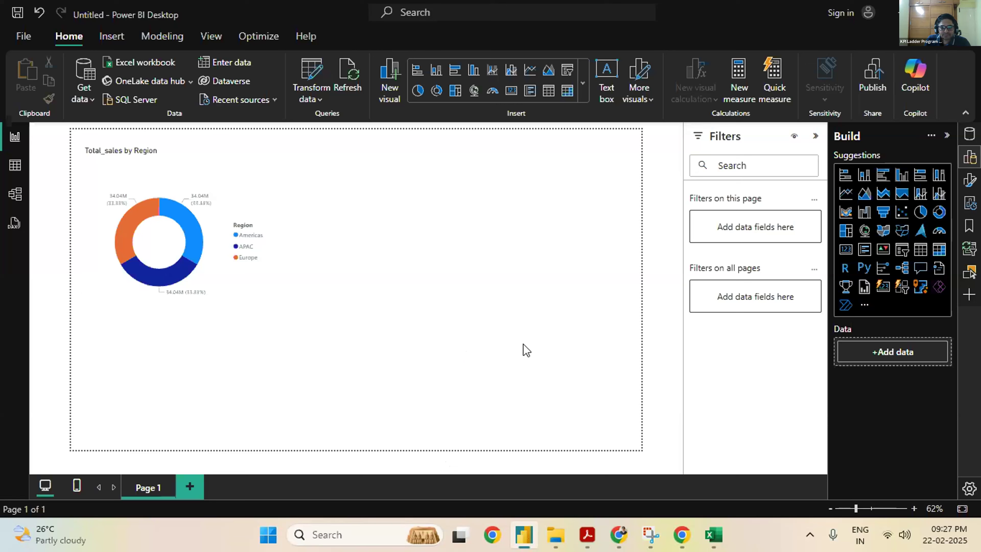
Move the Total_sales by Region donut chart to the lower-right area of the report page and deselect it
drag(221, 293, 561, 392)
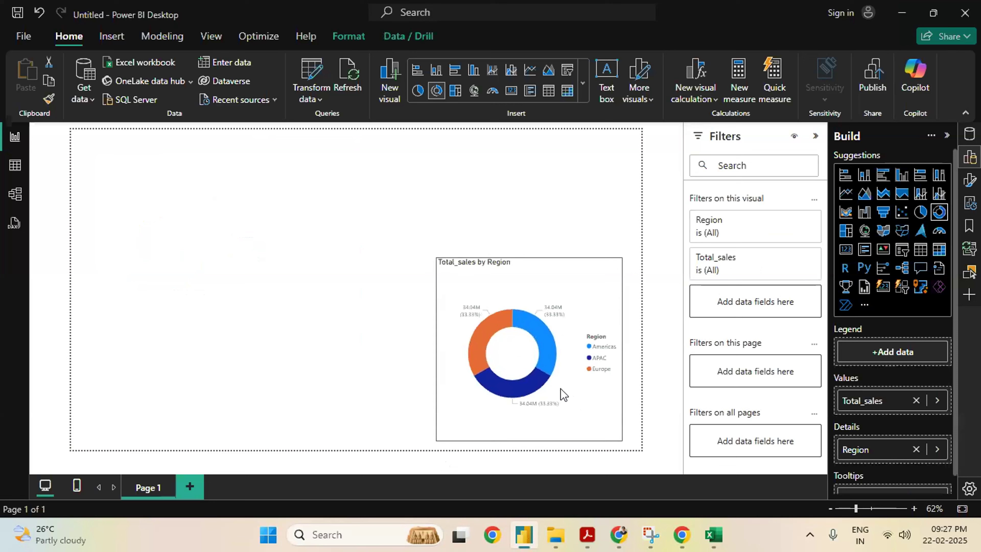
click(360, 362)
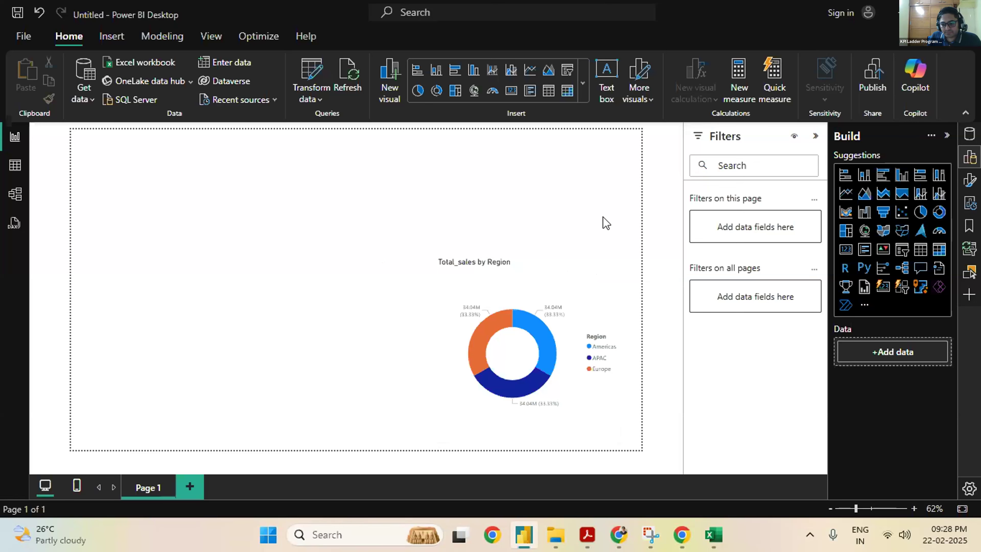
Review the data of the products table and the shipments table in Table view
click(14, 167)
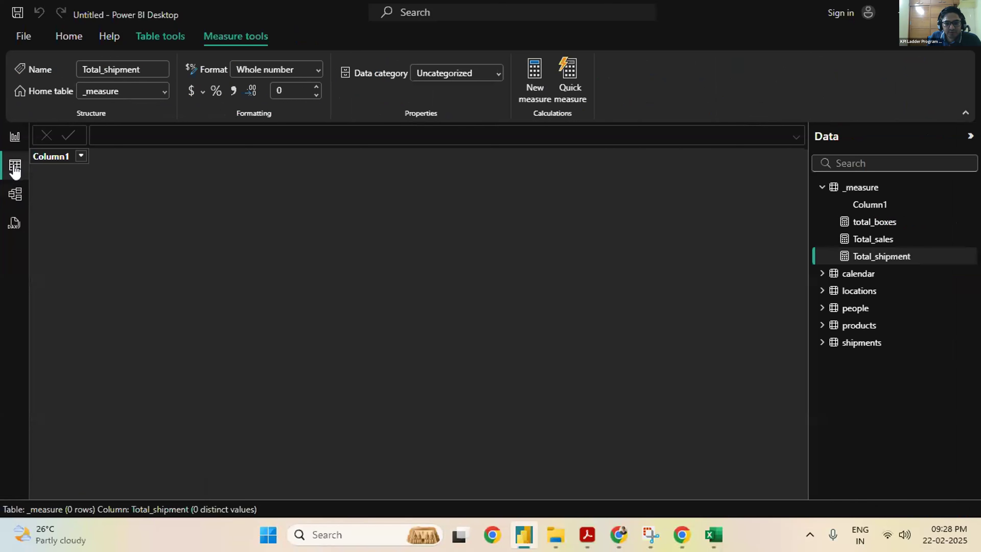
click(861, 328)
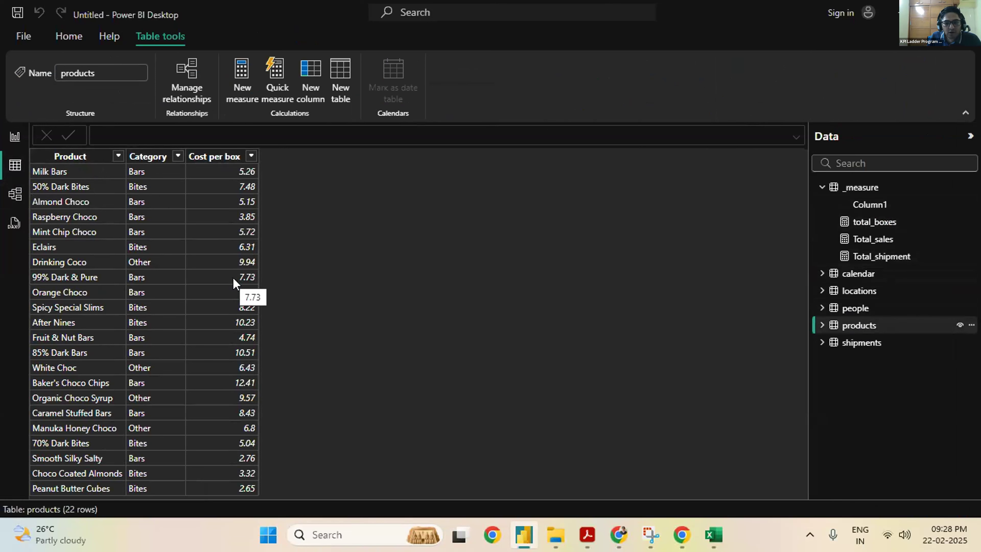
click(855, 349)
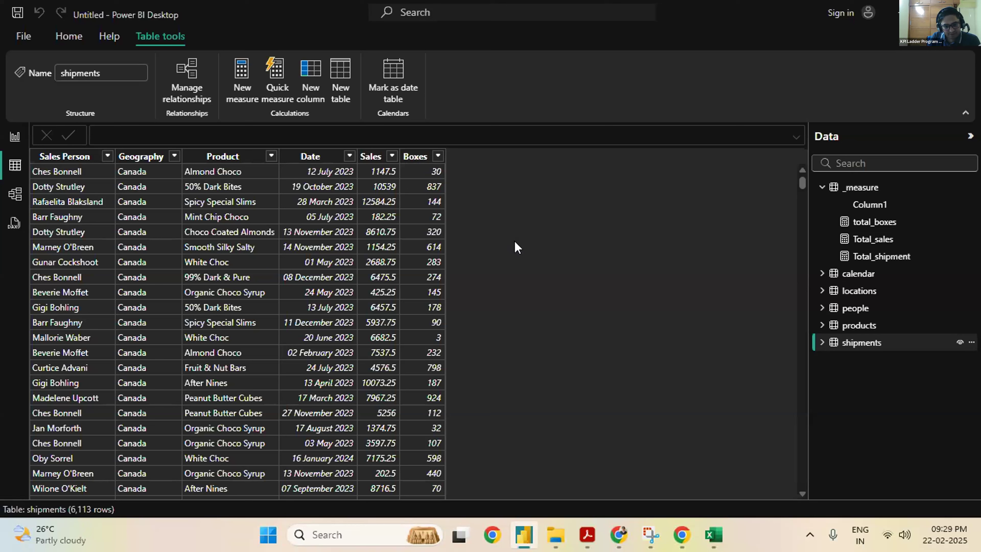
Start a calculated column named cost in the shipments table with the formula RELATED(products[Cost per box])
click(302, 104)
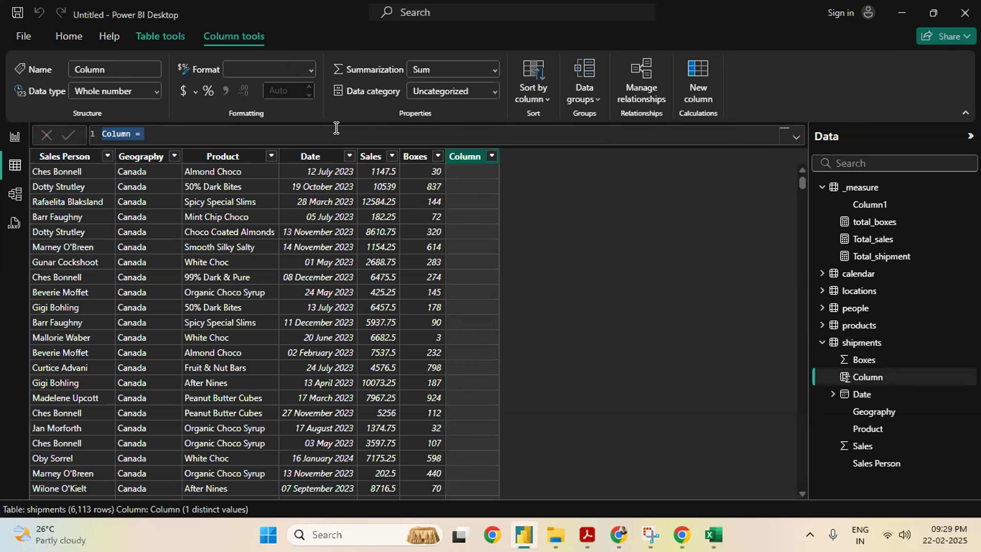
key(BackSpace)
text(cost = )
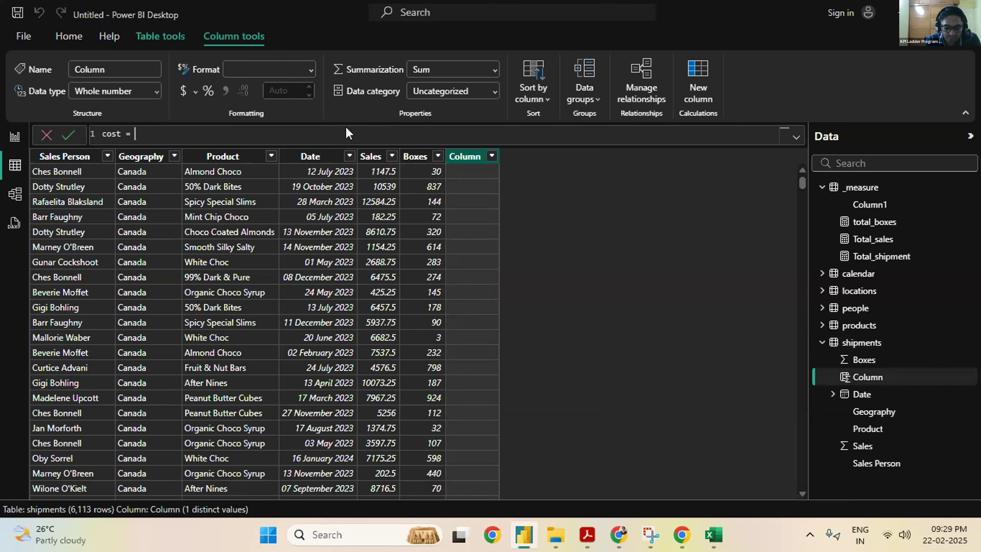
text(related)
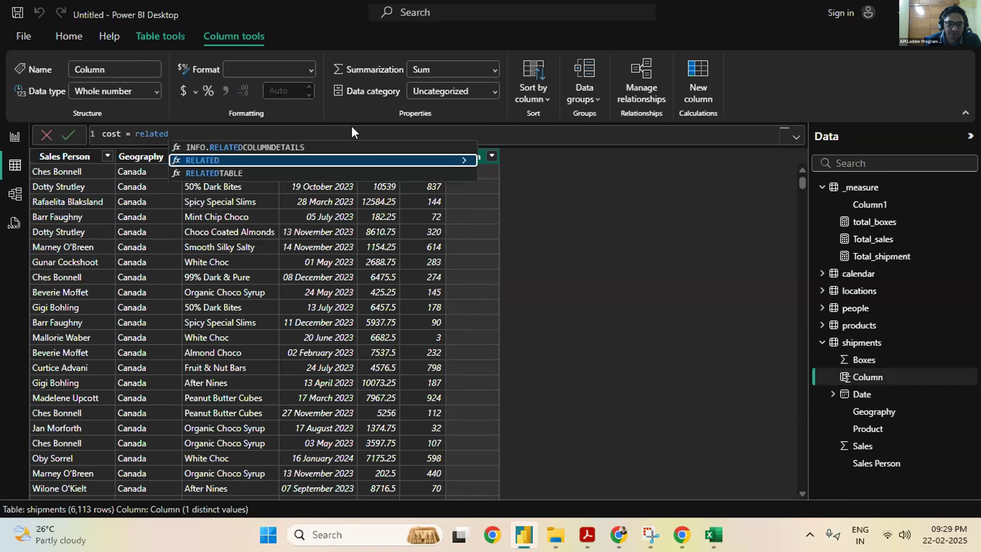
click(361, 159)
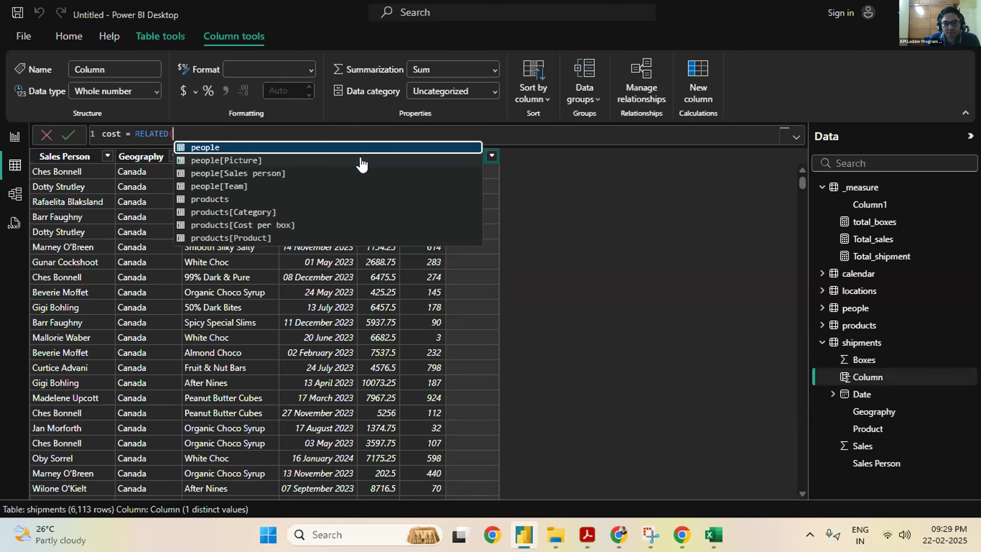
click(309, 225)
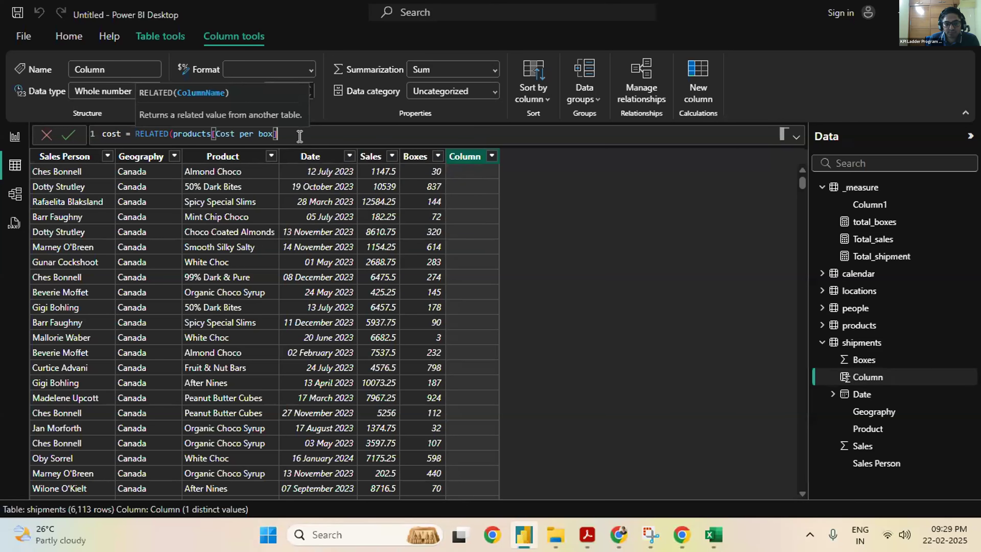
text() )
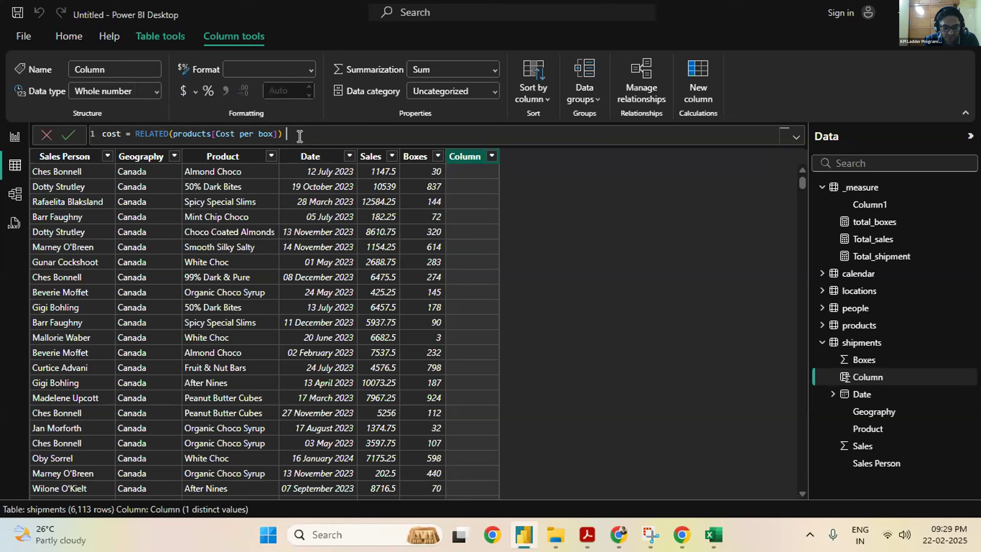
Multiply the related cost per box by shipments[Boxes] in the cost formula and commit the column
text(*)
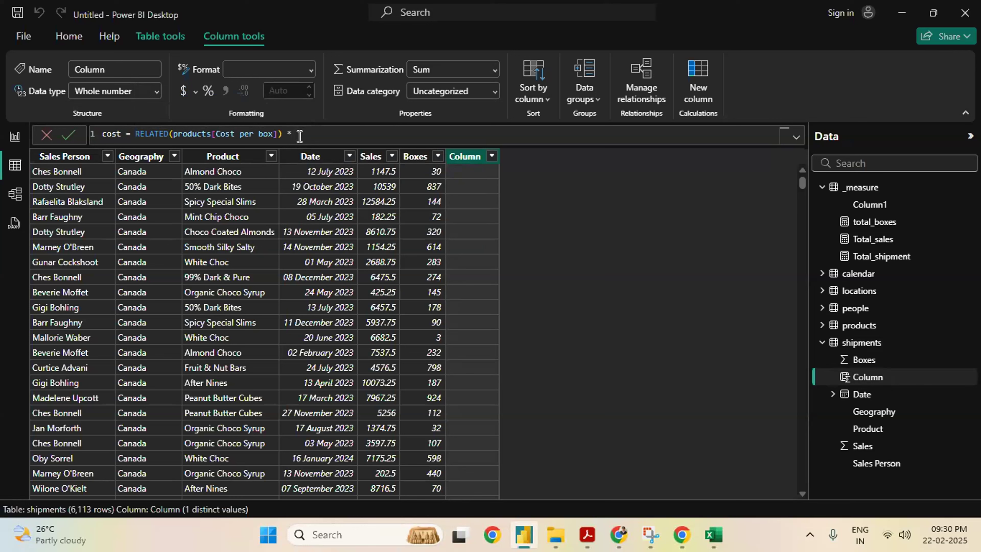
text(box)
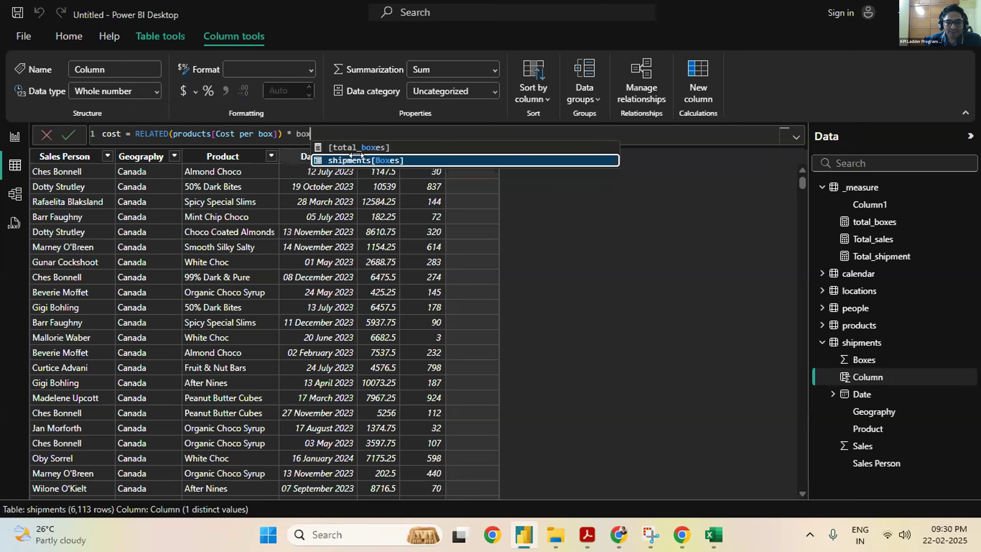
click(360, 161)
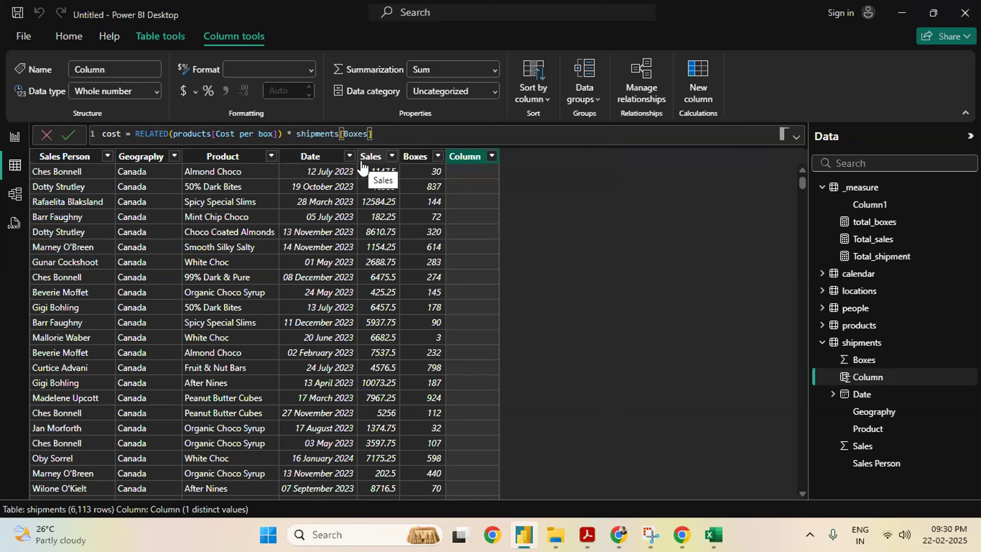
text())
key(BackSpace)
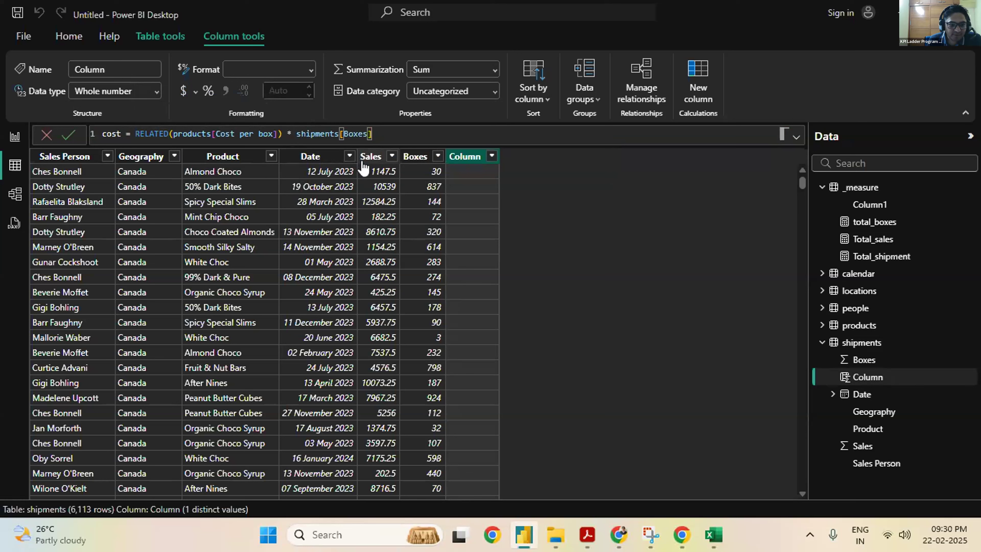
click(70, 135)
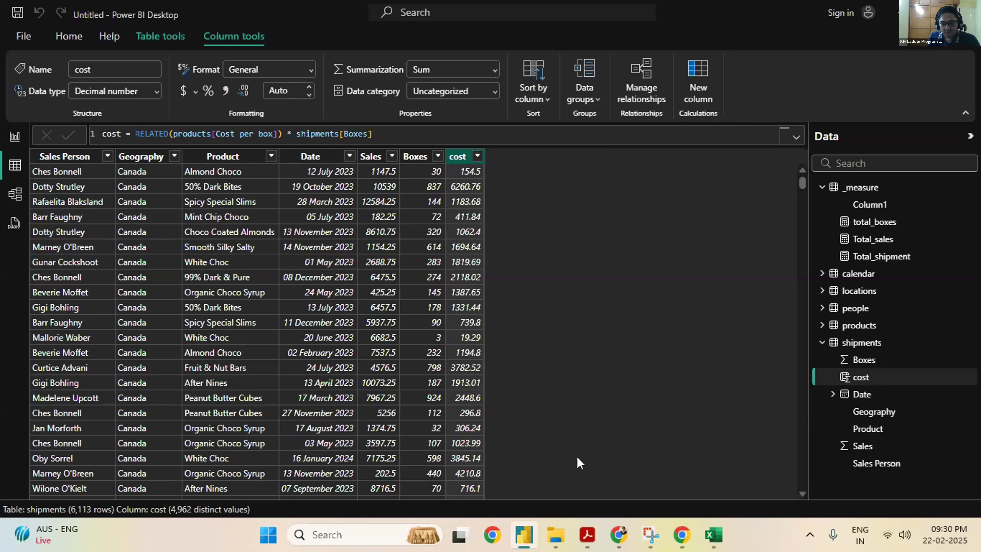
Look through the Report, Table and Model views and return to the report page
mouse_move(537, 545)
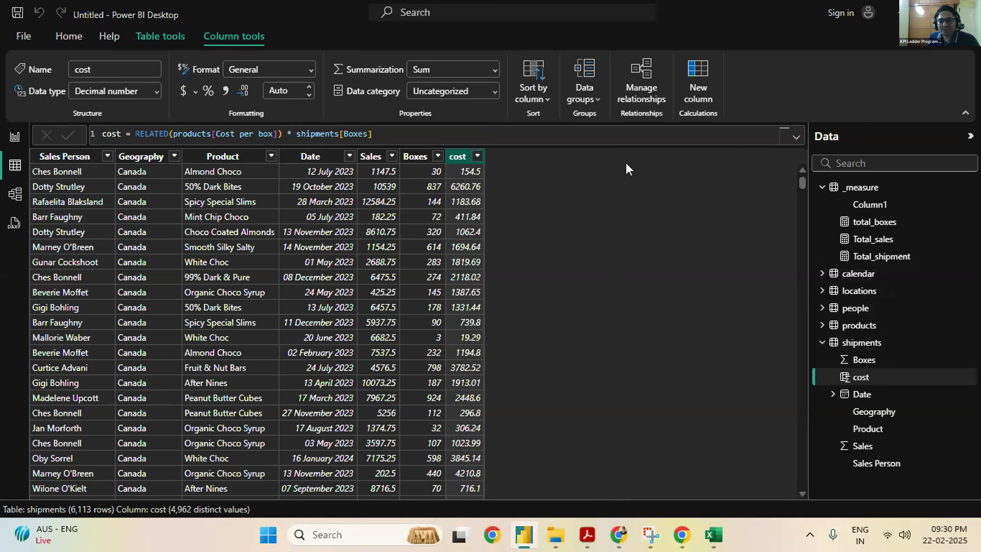
click(15, 136)
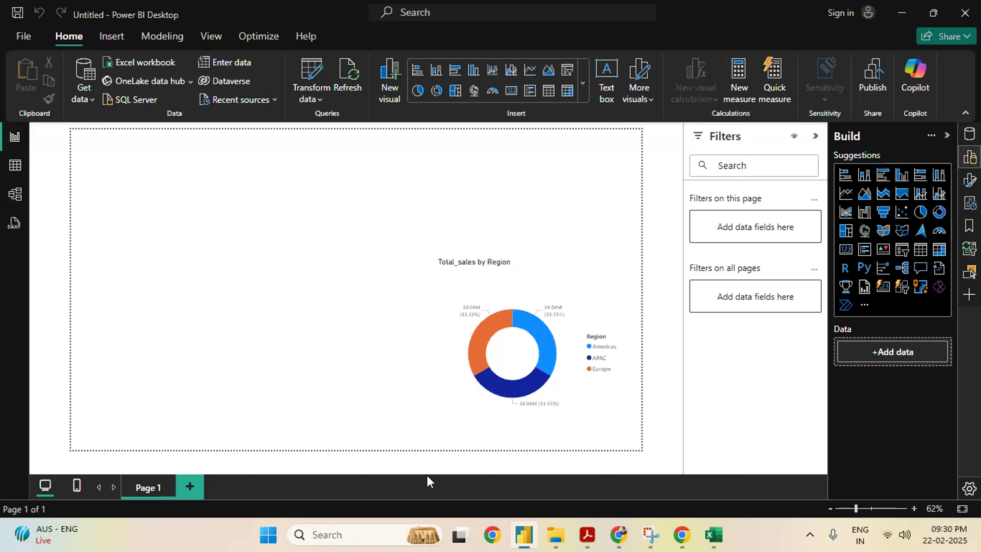
click(15, 174)
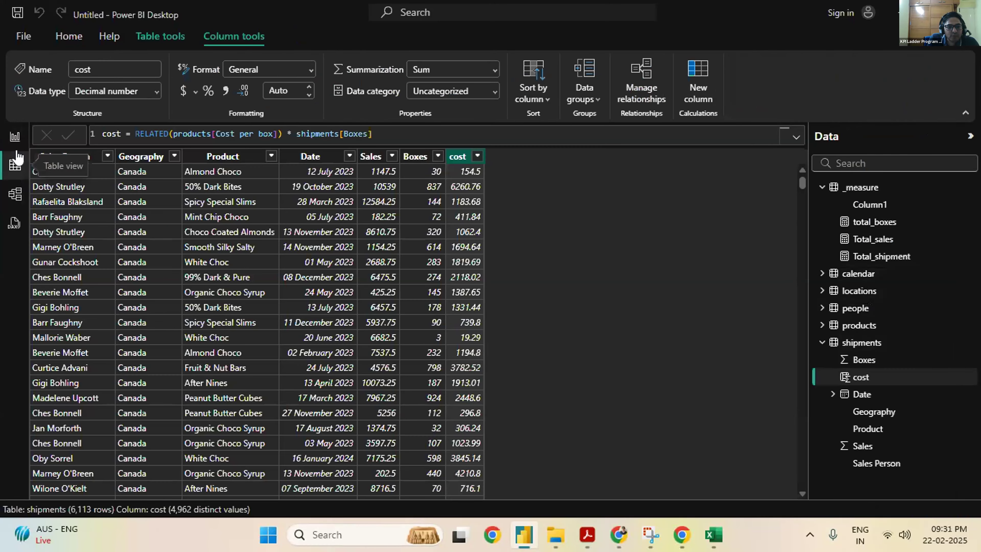
click(14, 139)
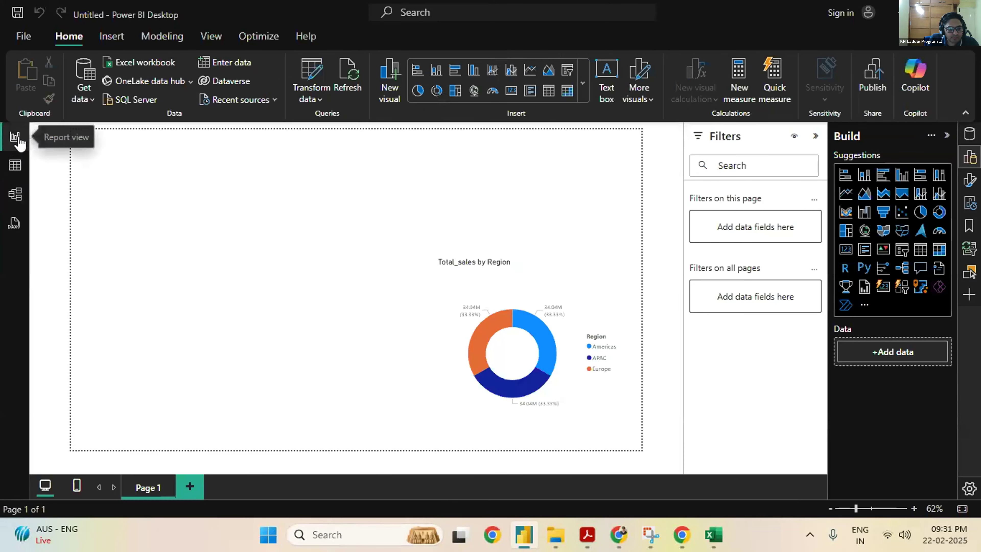
click(15, 167)
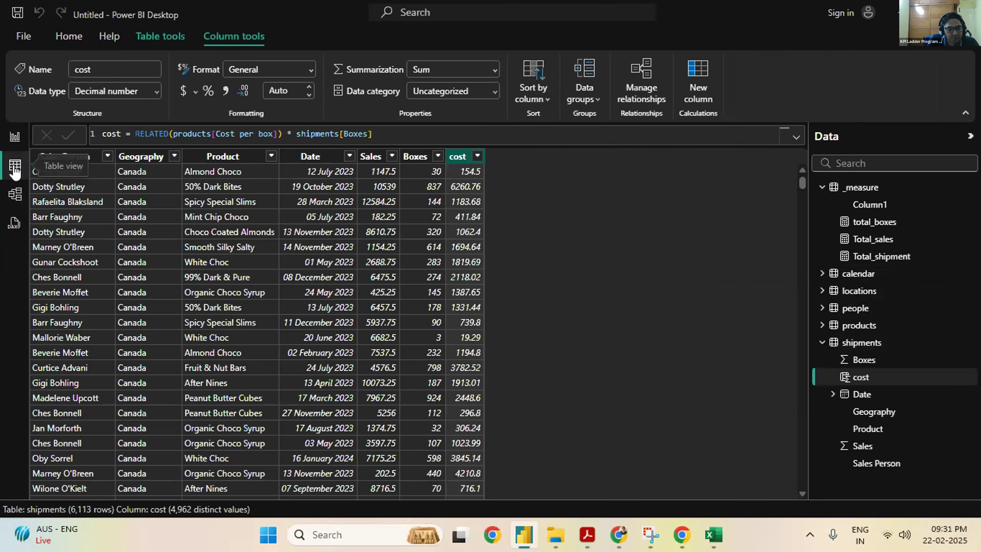
click(14, 193)
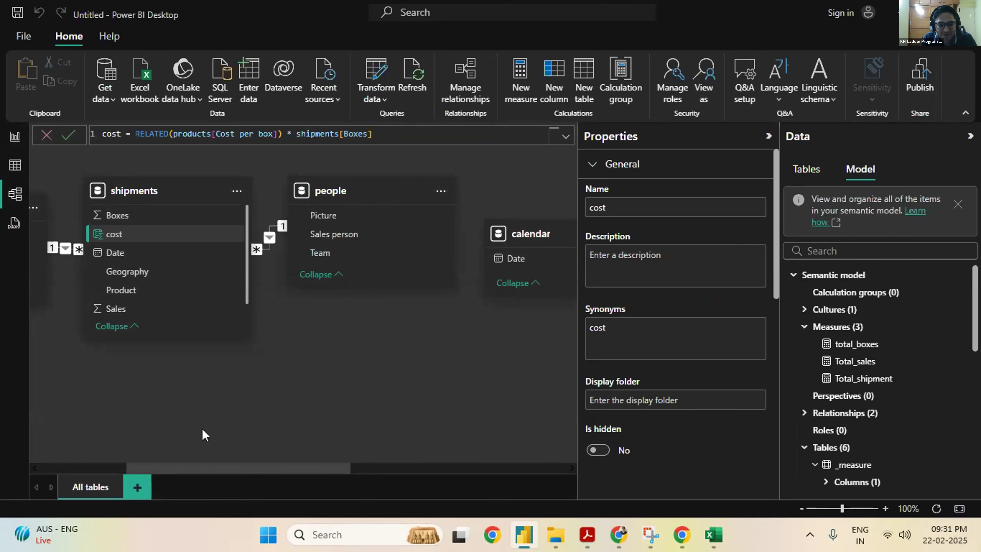
click(14, 137)
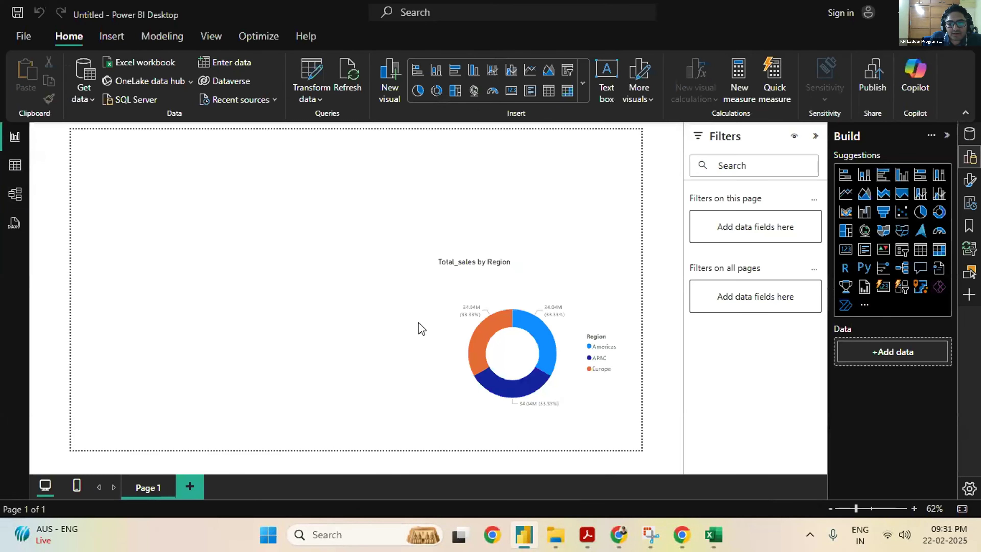
Examine the Cost per box reference in the shipments table's cost column formula
click(15, 165)
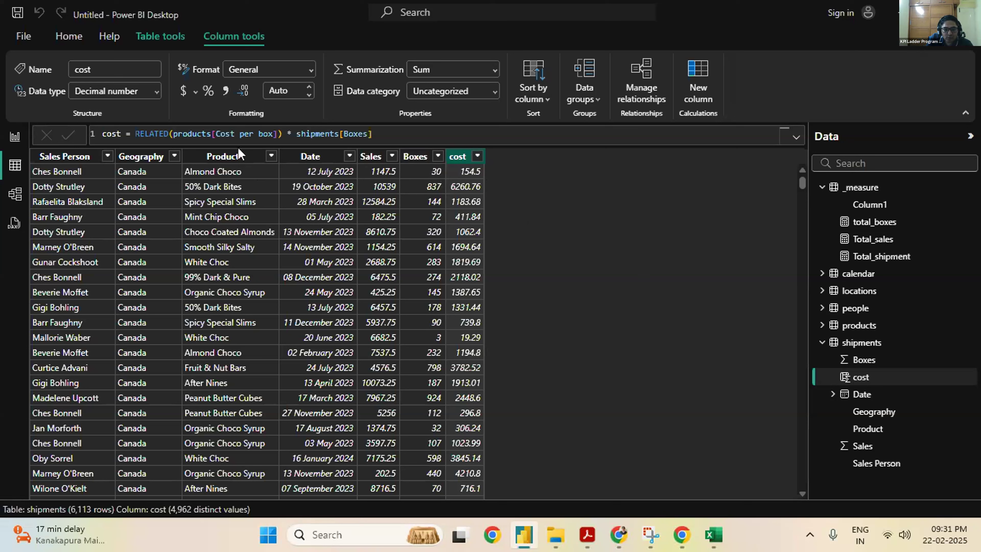
click(237, 136)
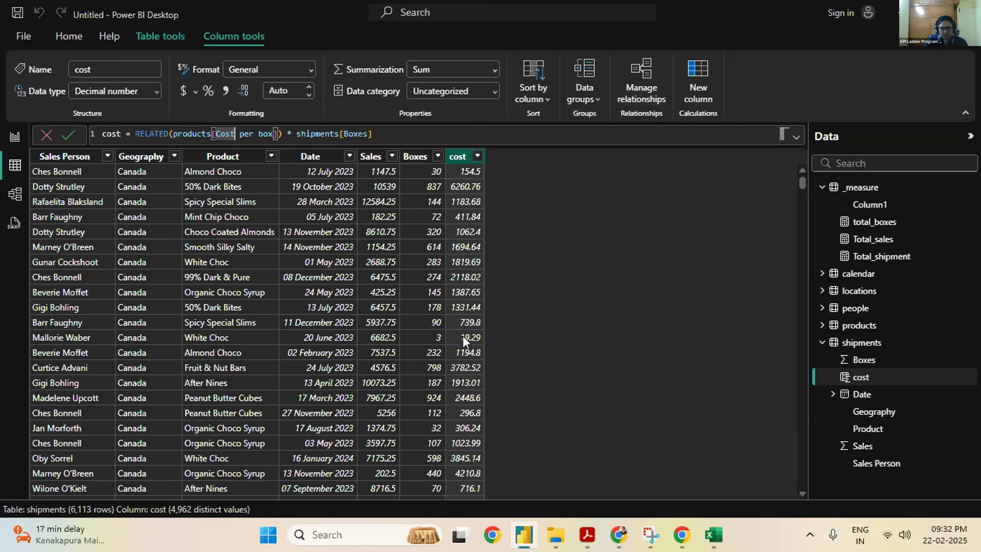
click(10, 162)
Return to the report page and display the model's tables and fields
click(14, 136)
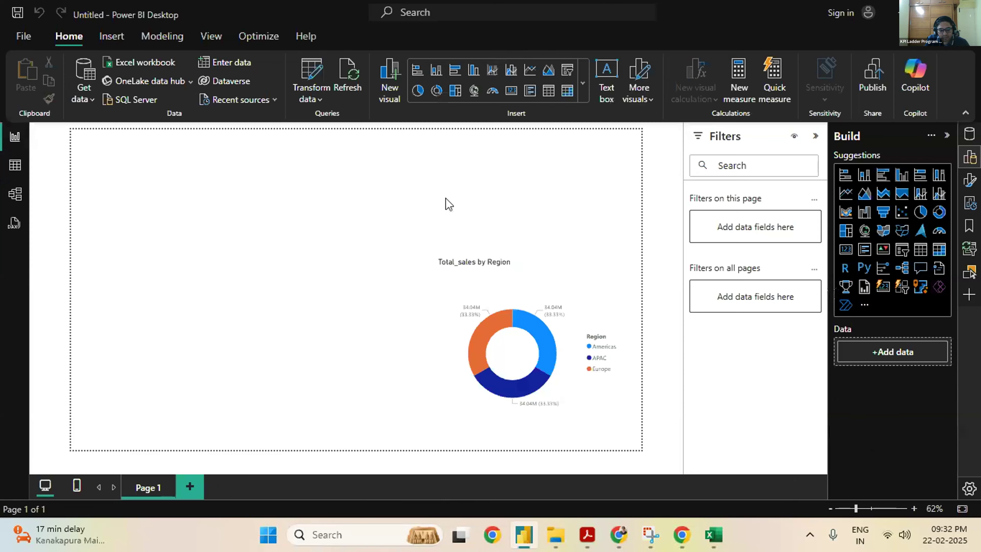
click(969, 134)
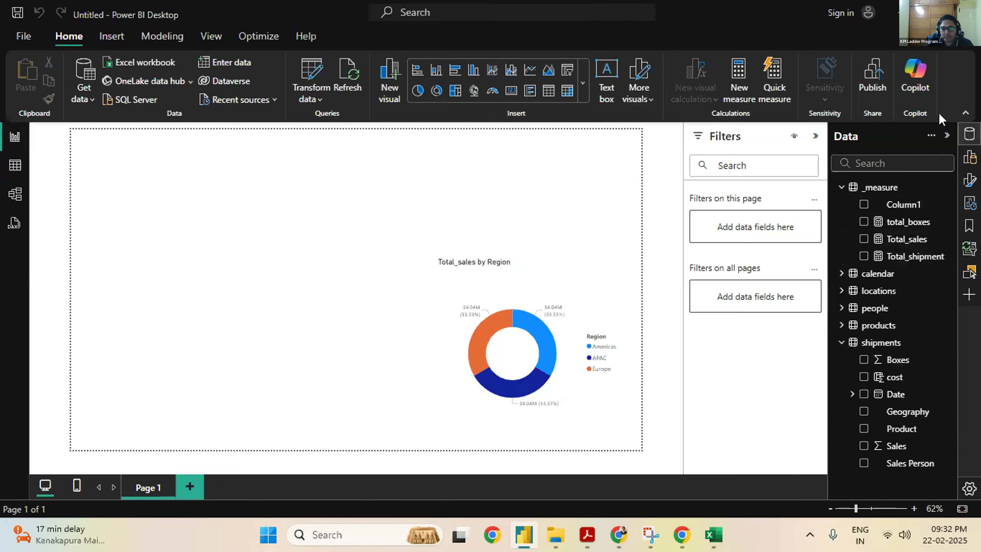
Create a measure total_cost = SUM(shipments[cost]) in the _measure table
click(749, 87)
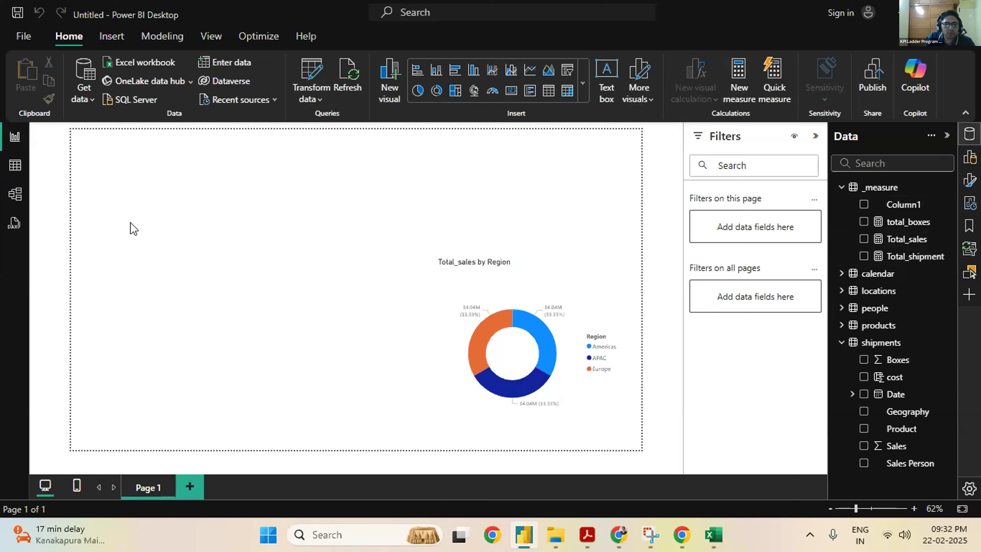
text(t)
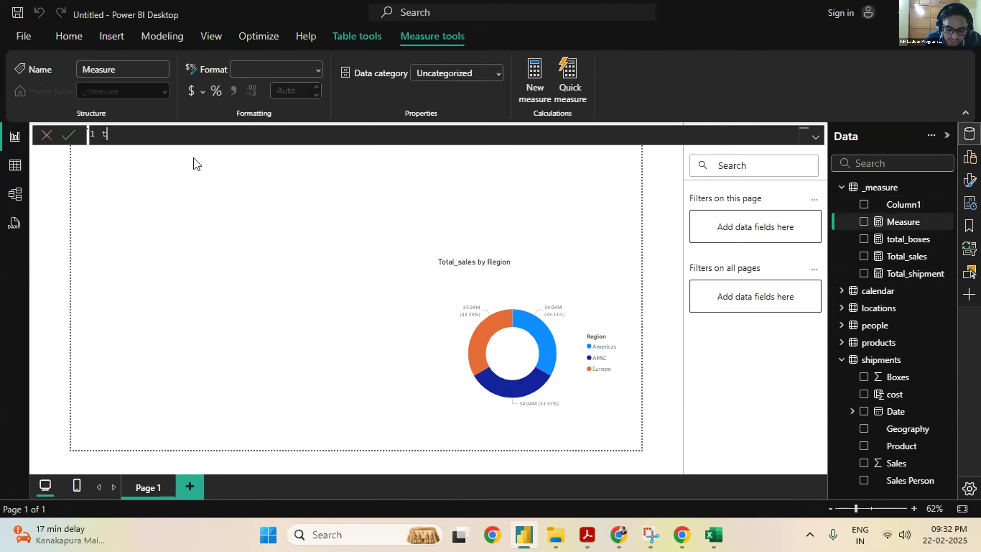
text(otal_cost =)
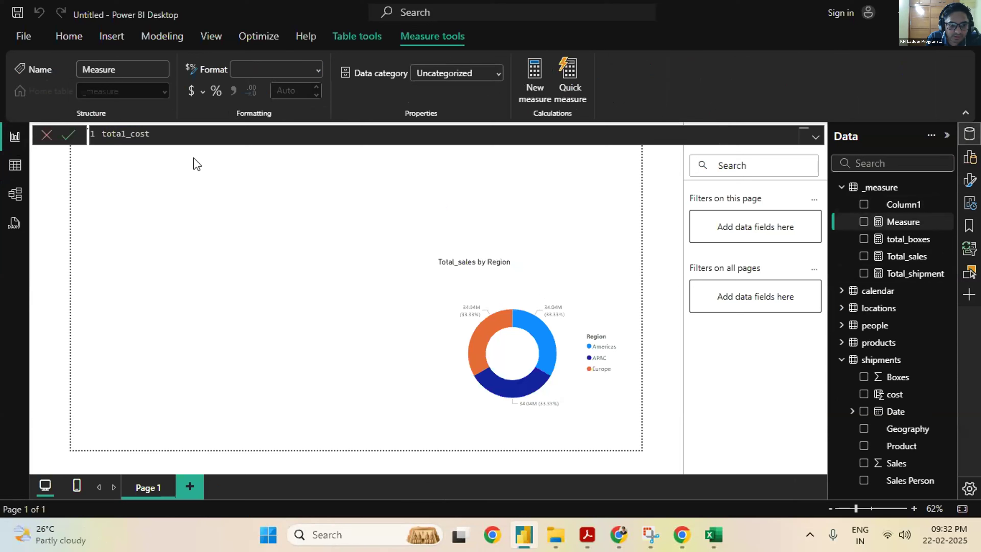
text(= )
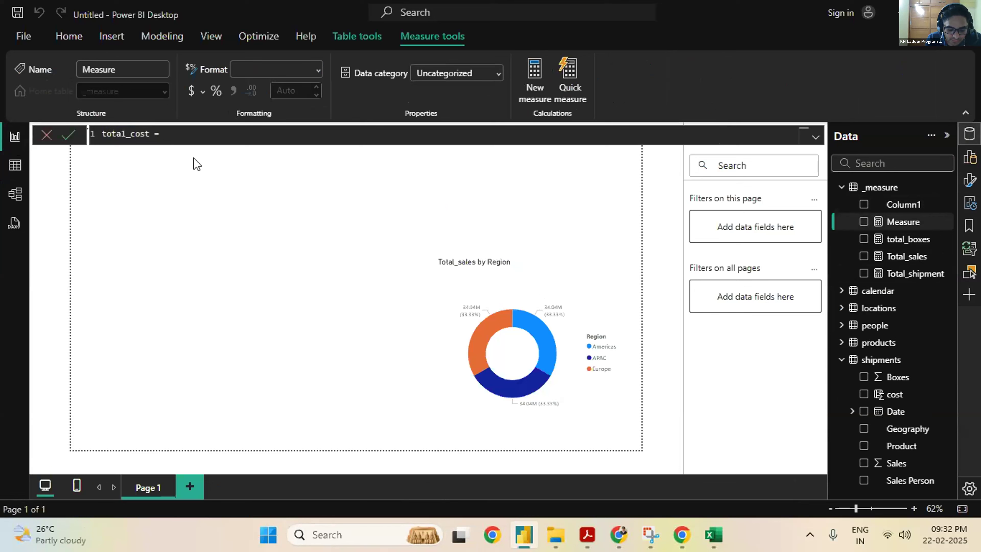
text(sum)
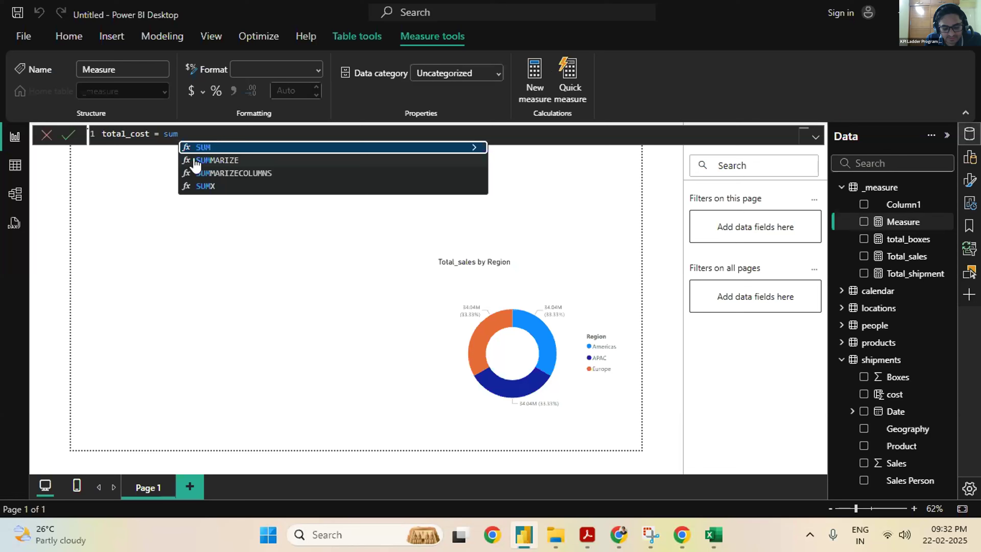
key(Tab)
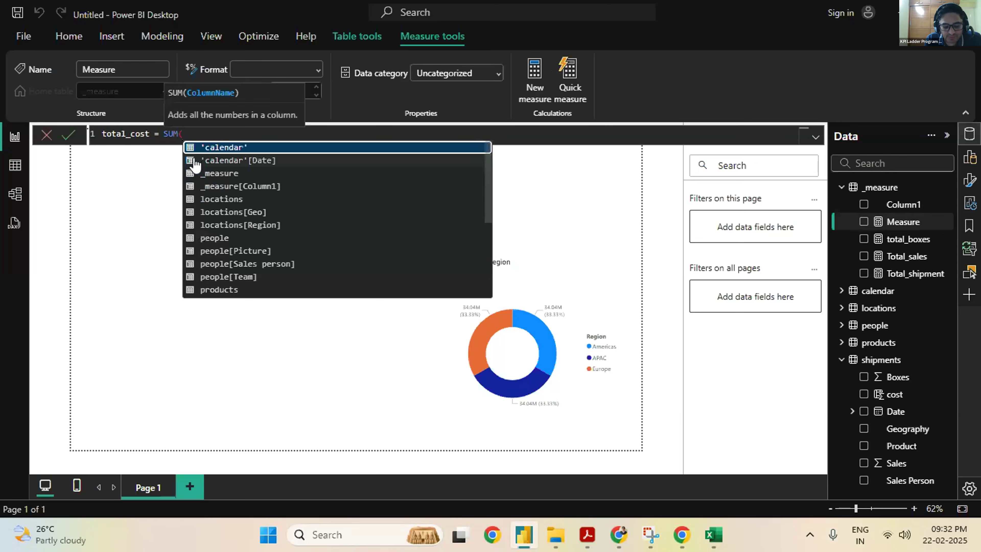
text(s)
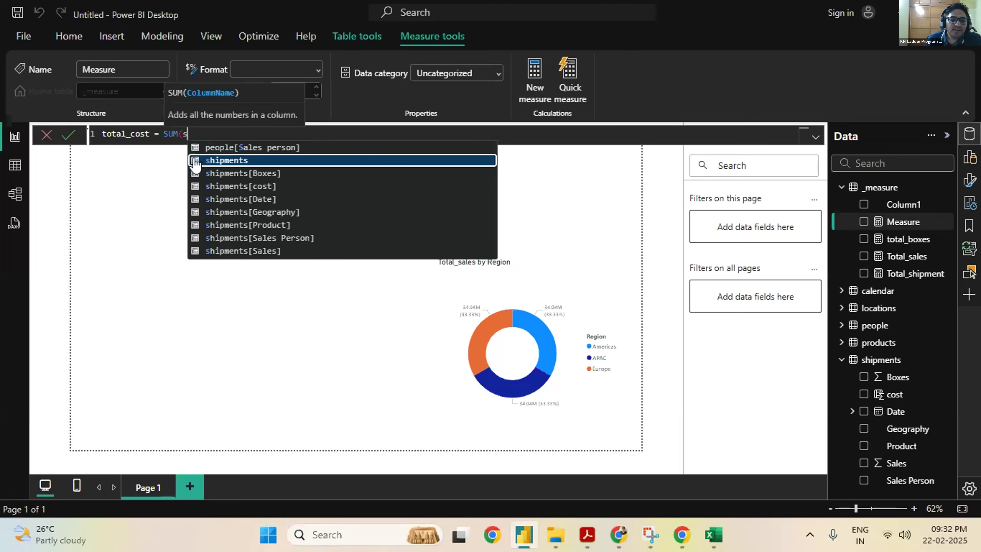
click(220, 185)
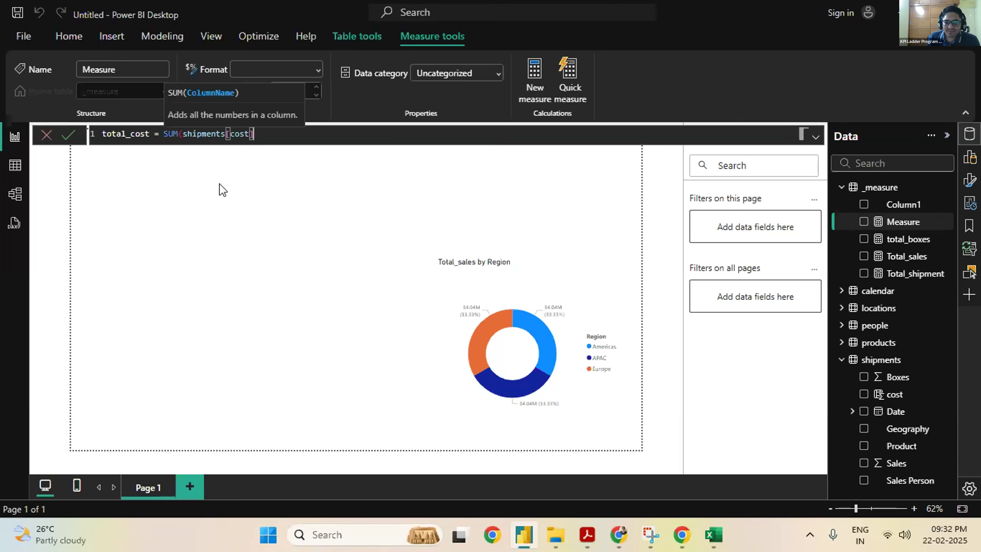
text())
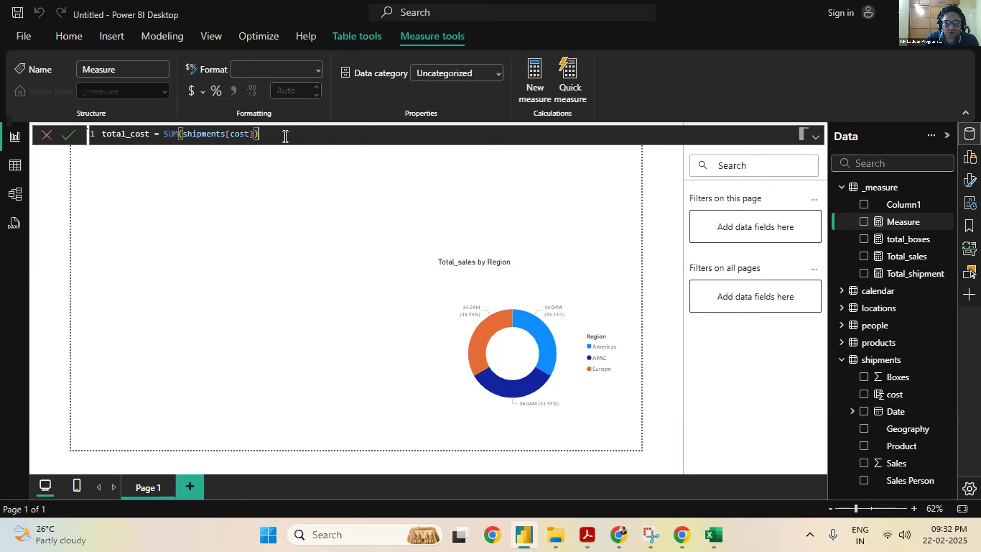
key(Return)
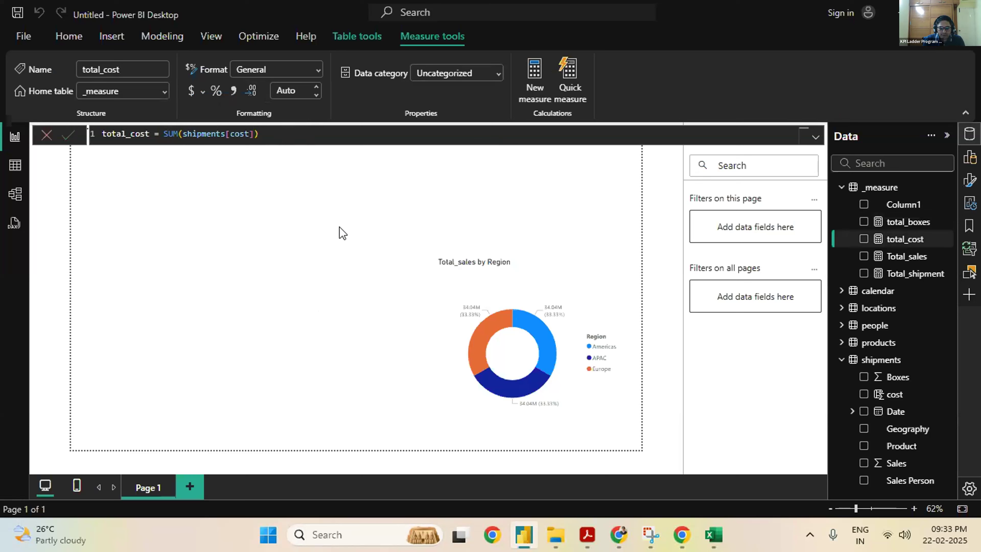
Check the Total Cost and Total profit items in the Sales Analytics Report PDF brief, then return to the Power BI report page
click(586, 534)
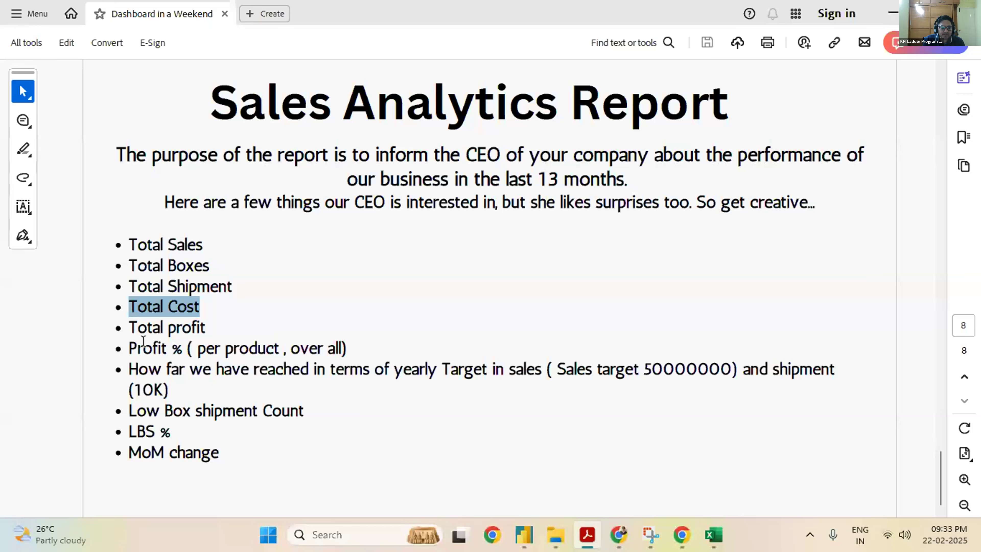
drag(204, 325, 129, 303)
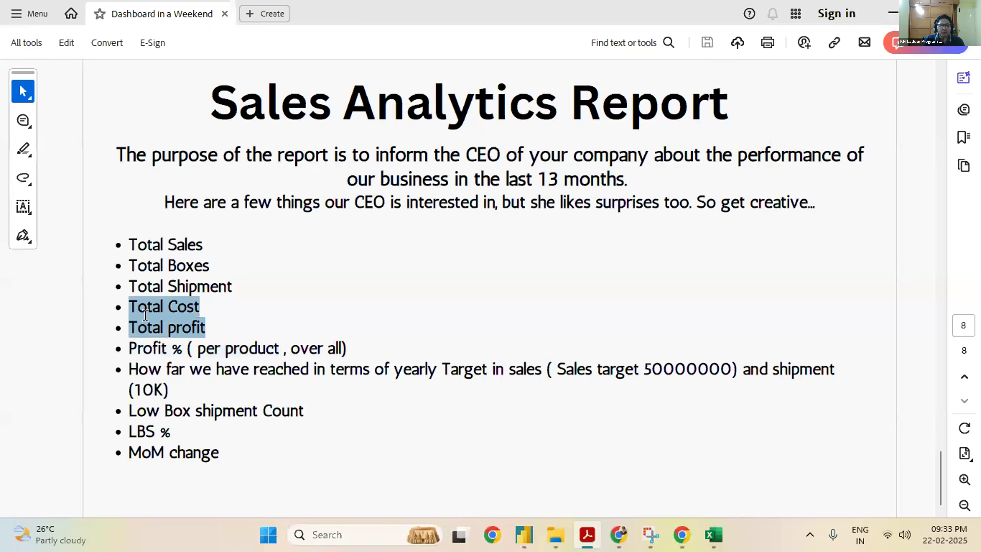
click(888, 14)
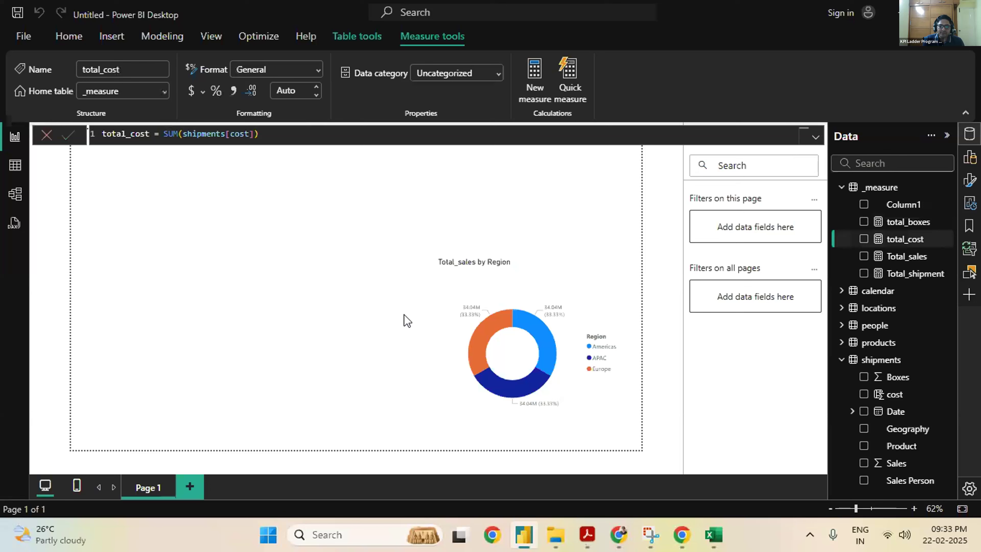
click(246, 205)
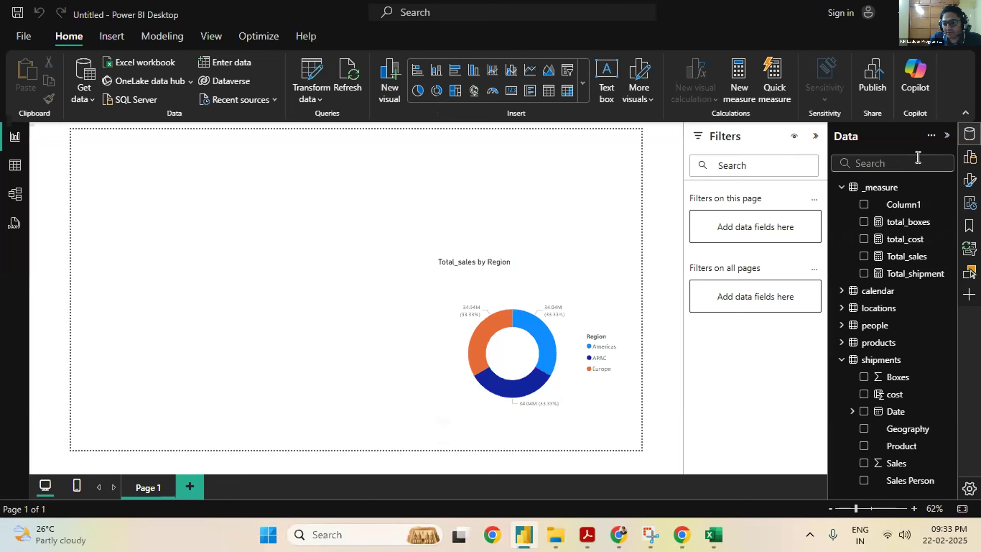
right_click(910, 228)
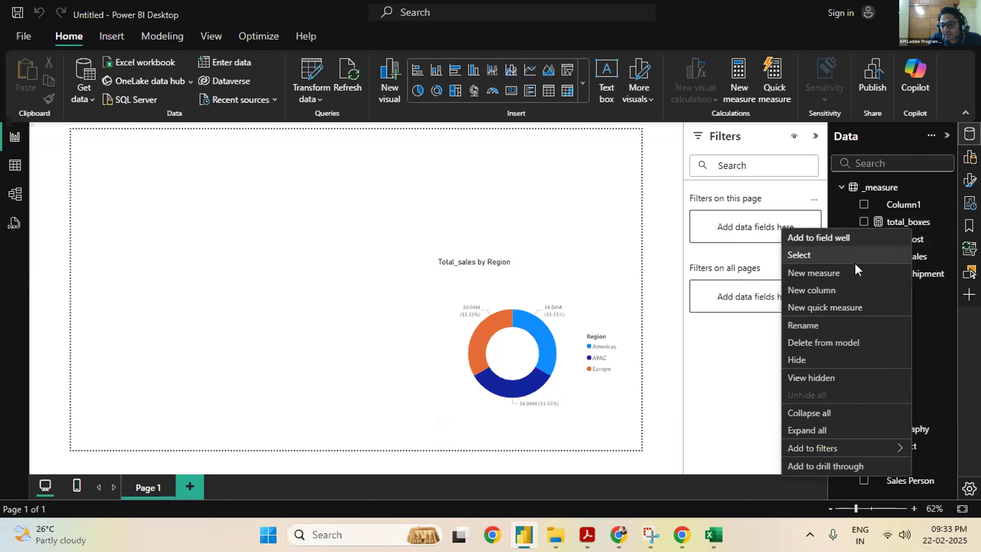
click(835, 278)
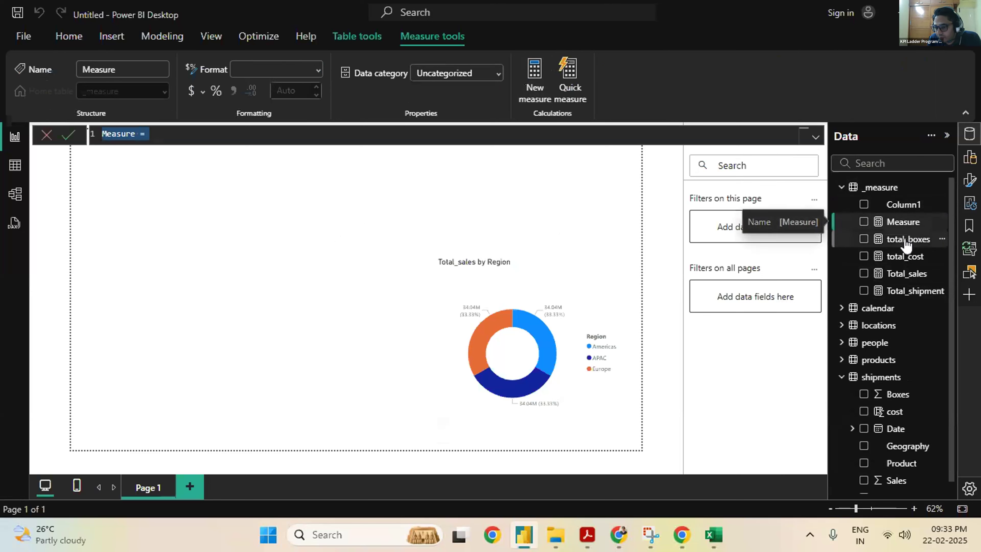
key(Escape)
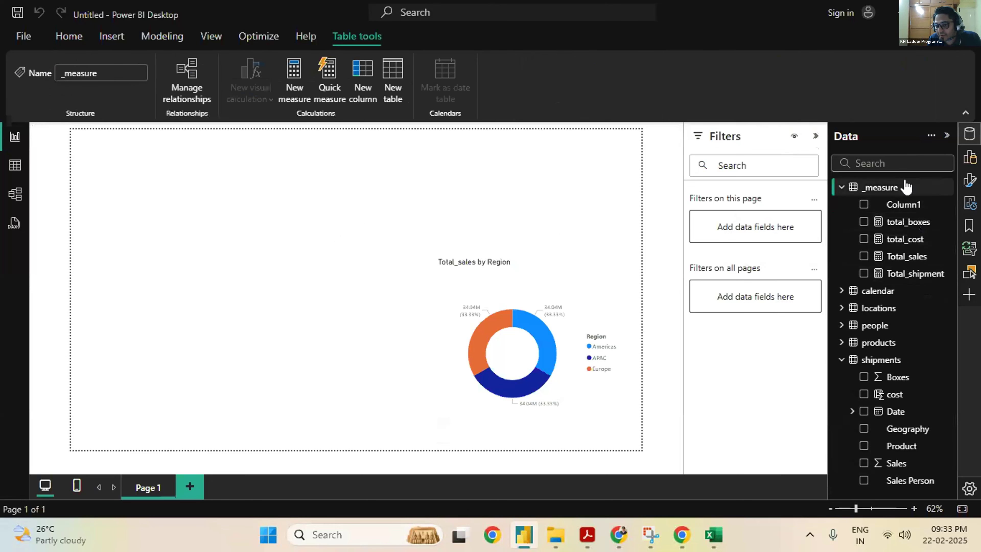
Create a measure Total_profit = [Total_sales] - [total_cost] in the _measure table
right_click(913, 228)
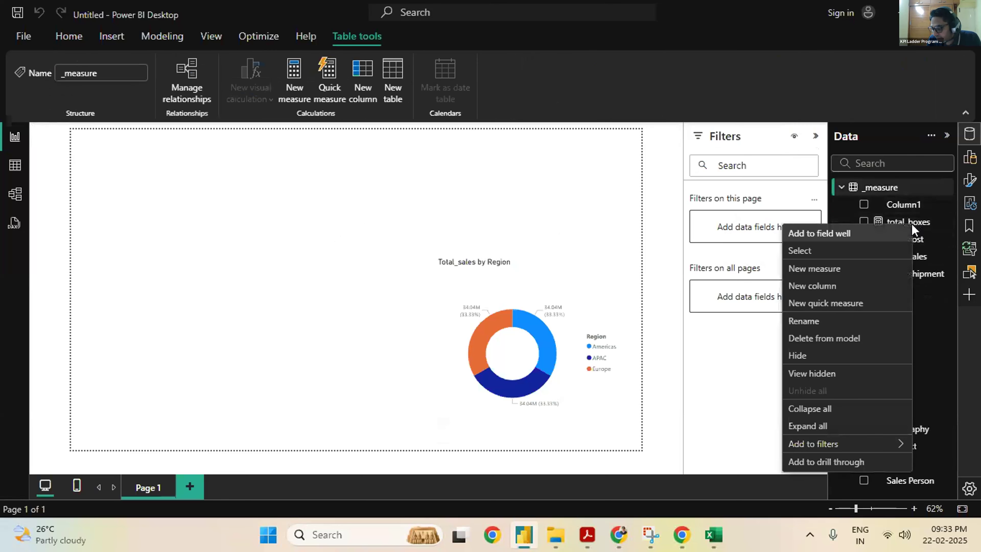
click(428, 267)
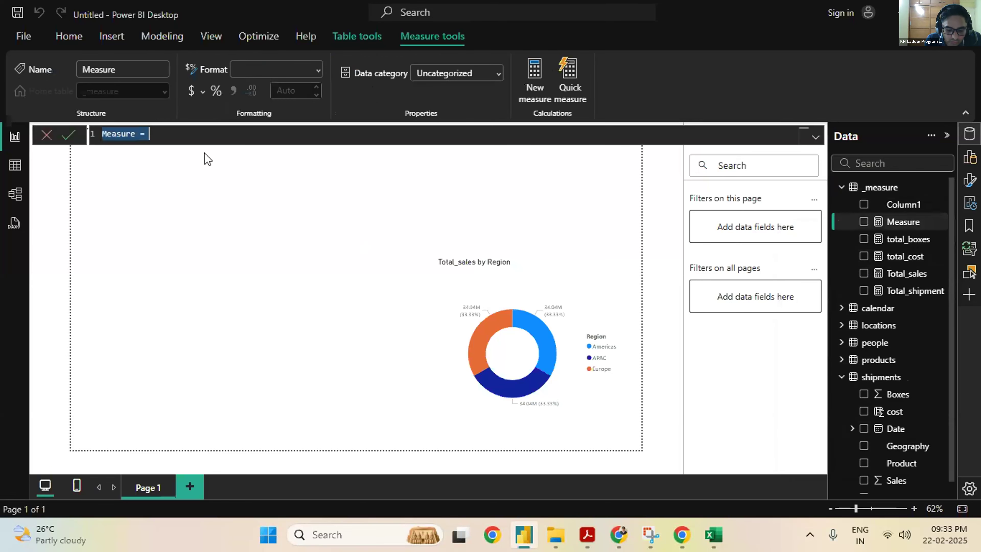
text(Tota)
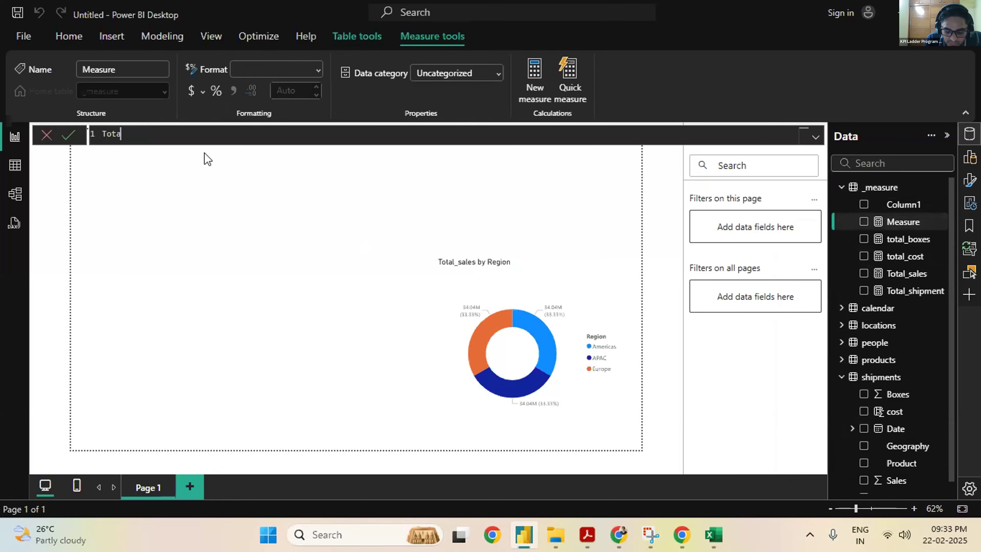
text(l_profit = )
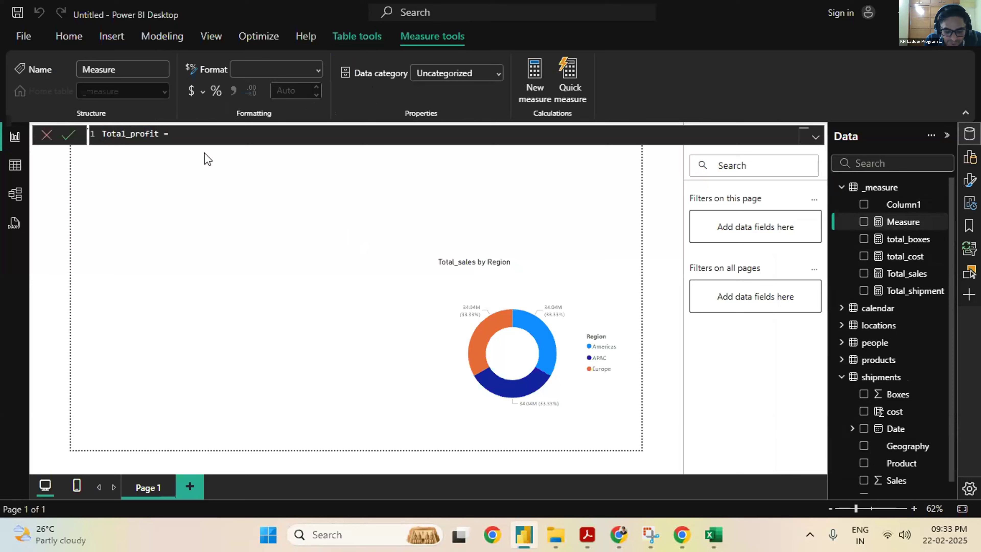
text(t)
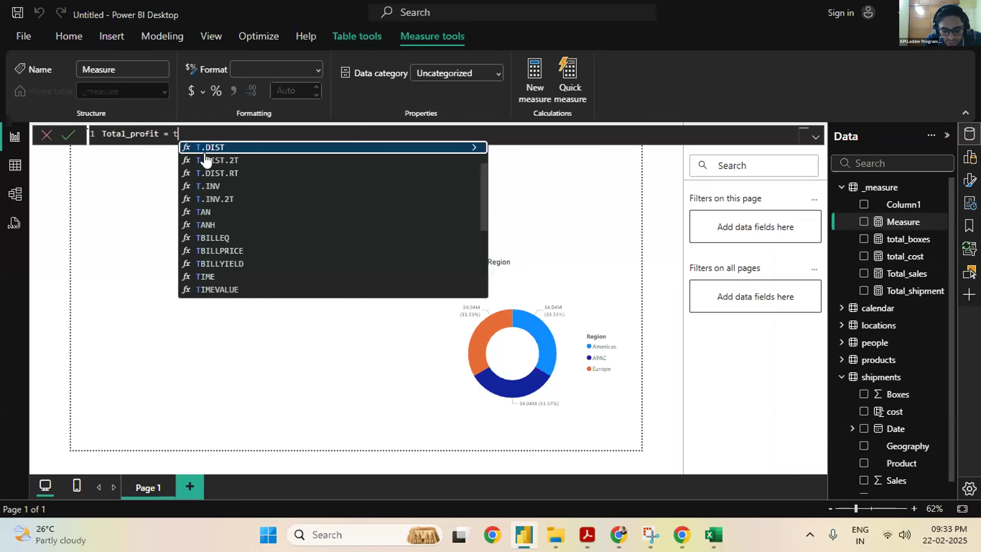
key(BackSpace)
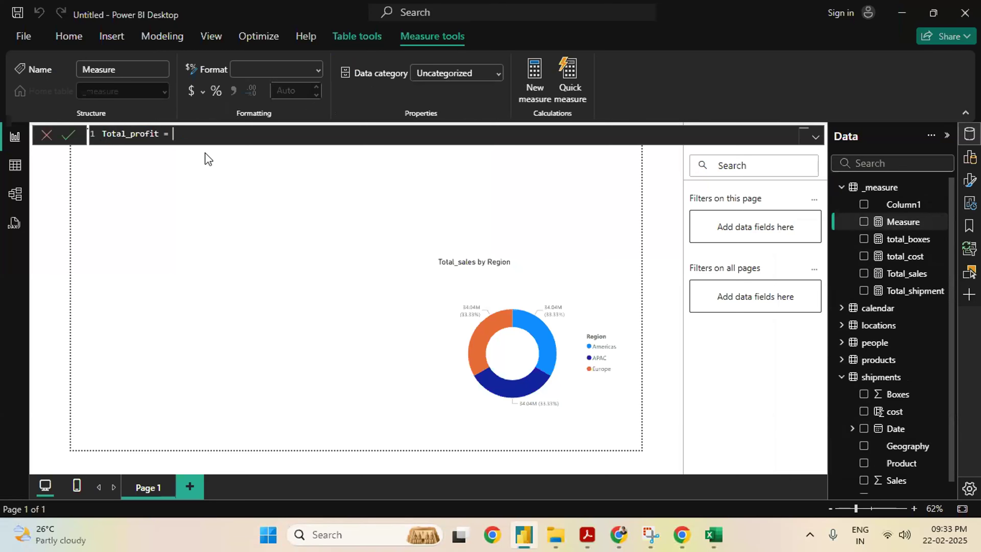
text(to)
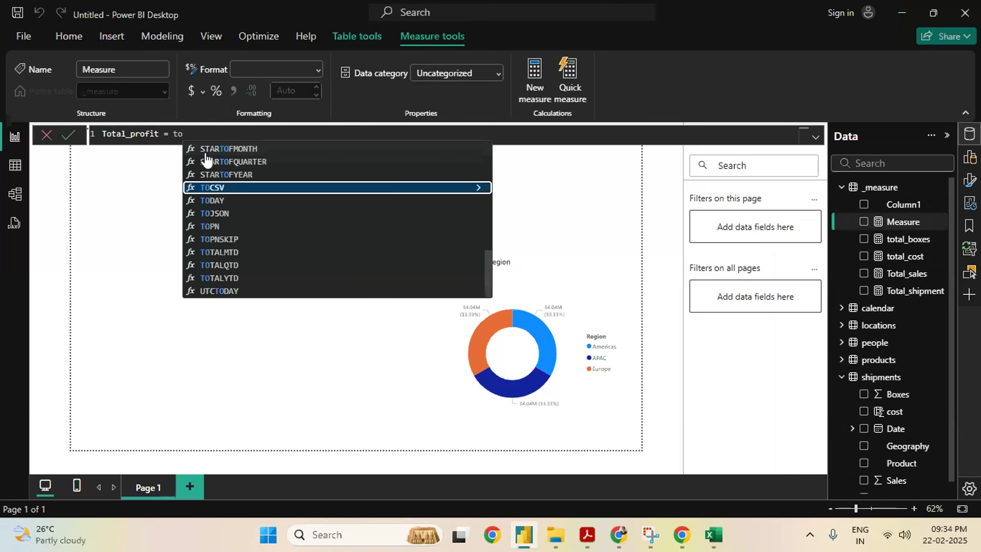
text(t)
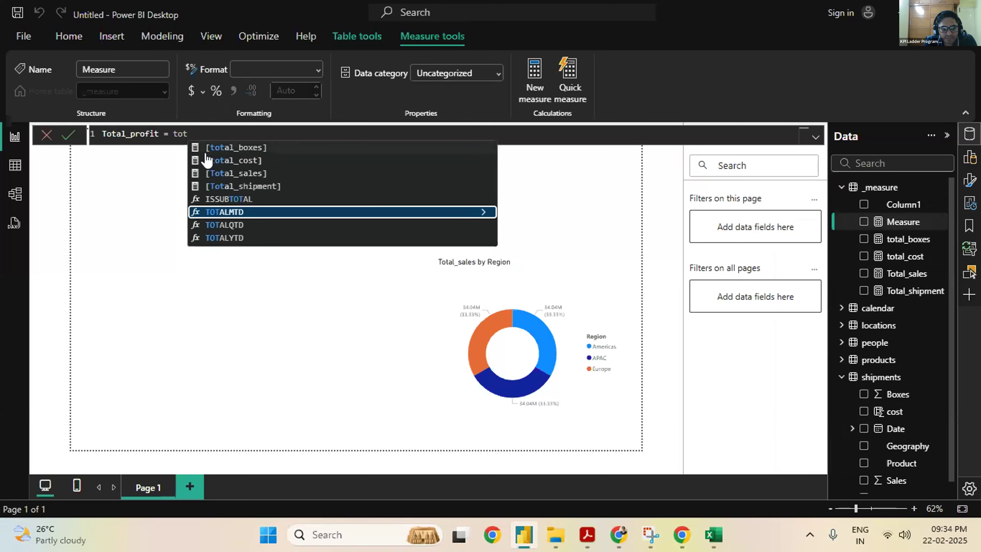
text(al)
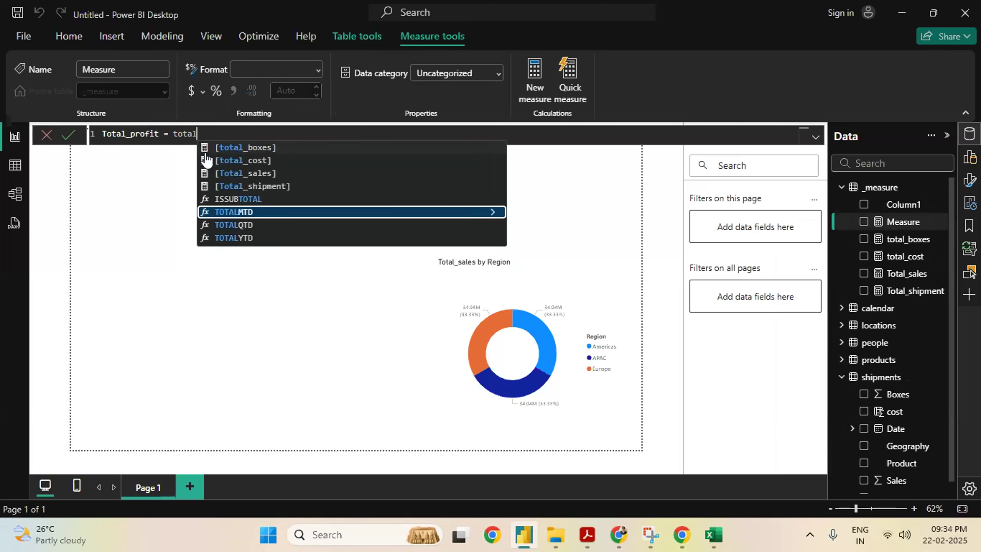
click(254, 177)
text(- tota)
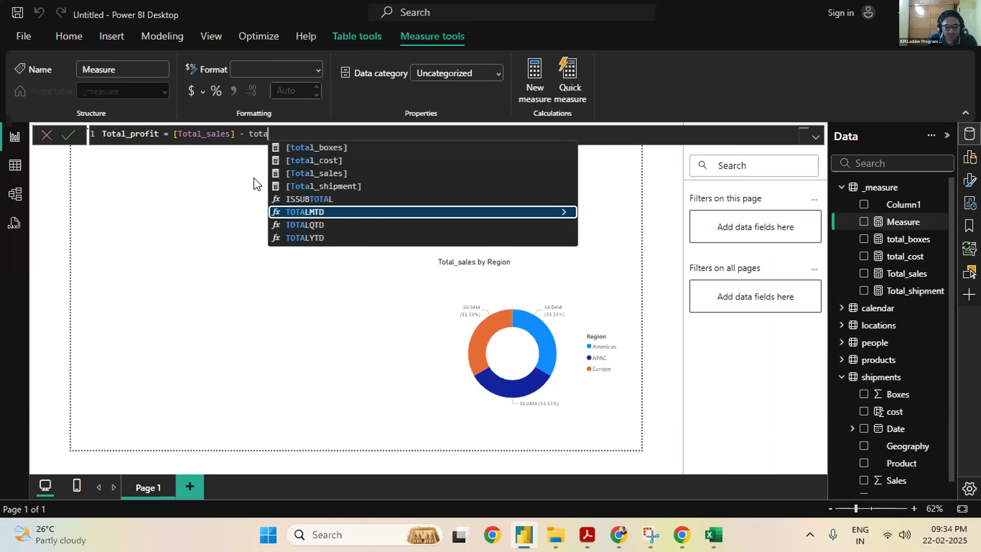
click(327, 160)
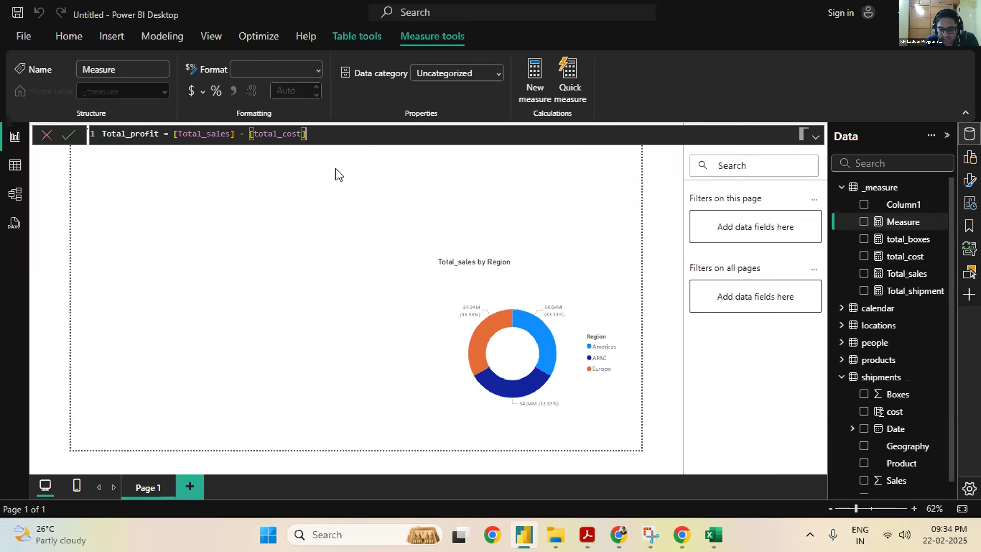
key(Return)
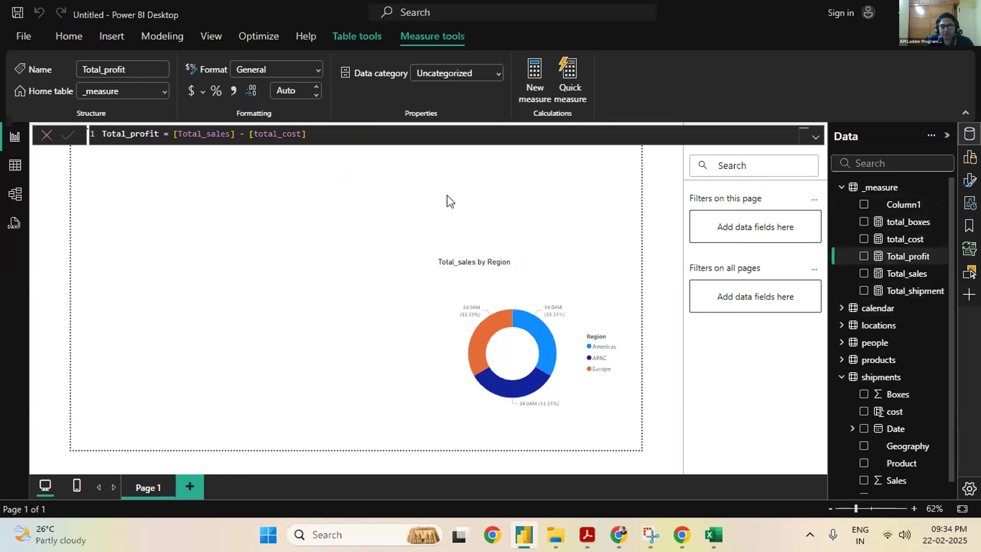
click(450, 202)
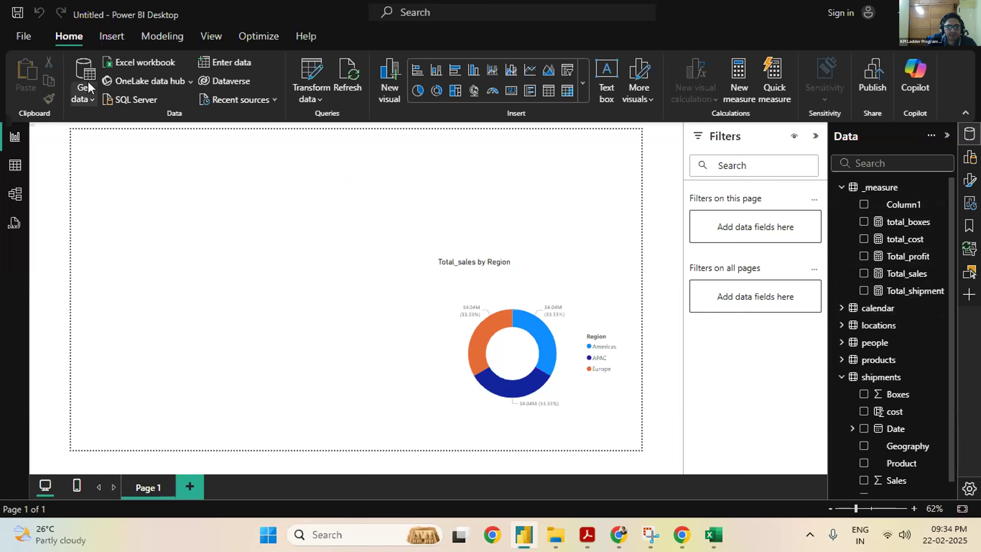
Apply the grey, black and brown accessible theme to the report
click(202, 38)
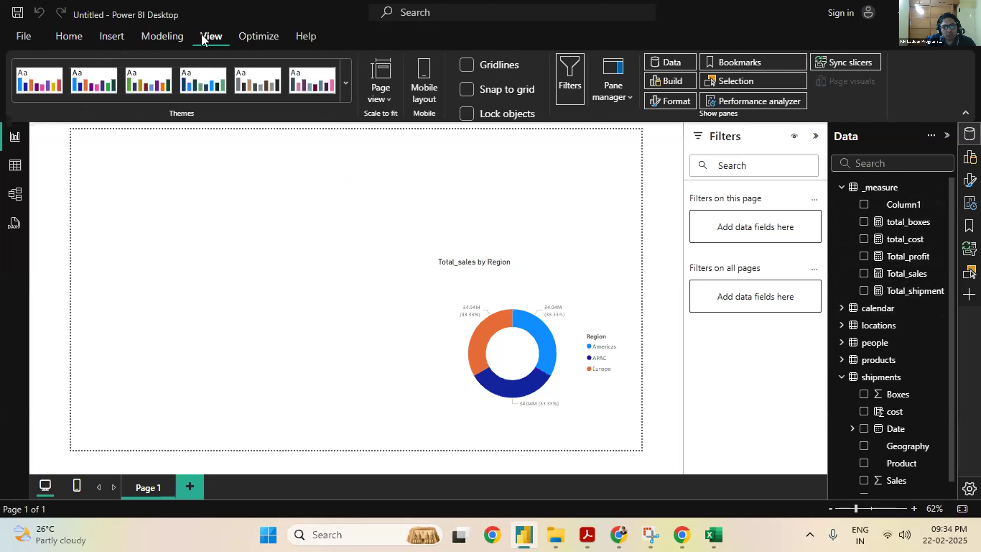
click(345, 85)
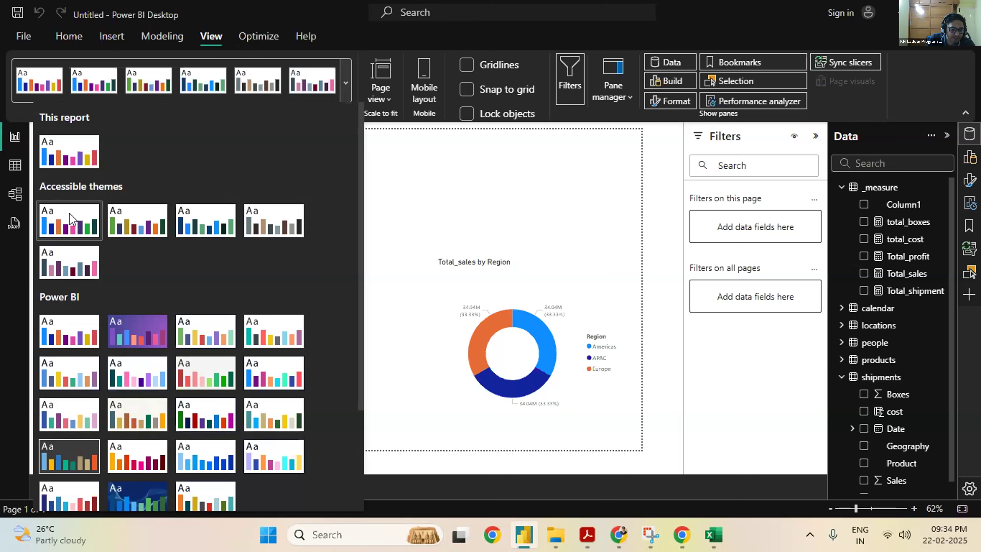
scroll(186, 379, down, 2)
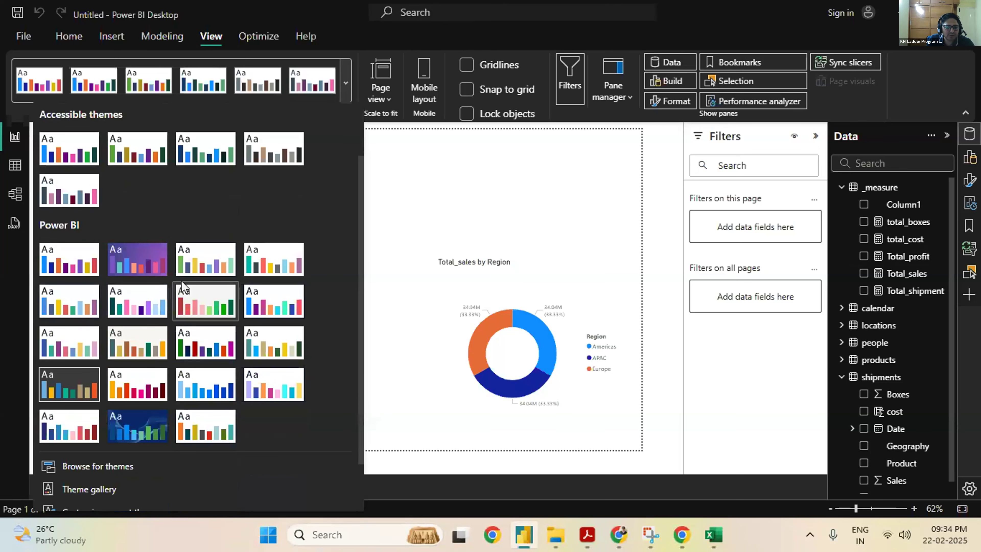
click(263, 139)
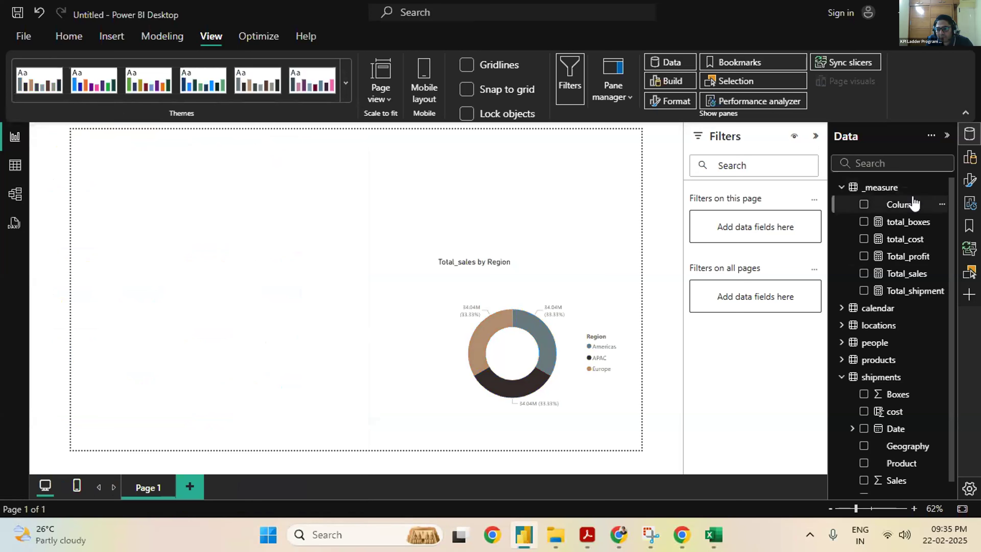
Insert a new card visual, shrink it slightly and place it in the page's upper-left corner
click(969, 164)
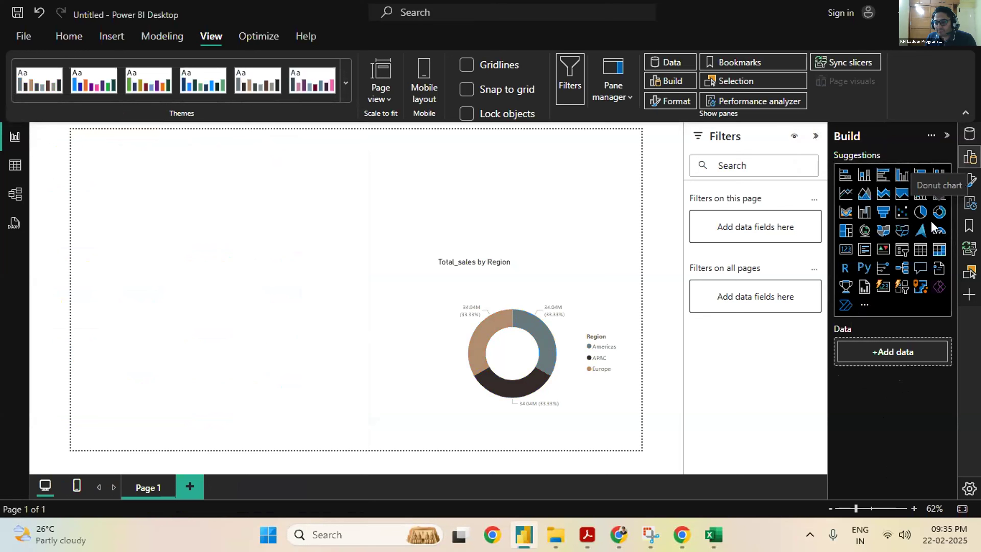
click(883, 288)
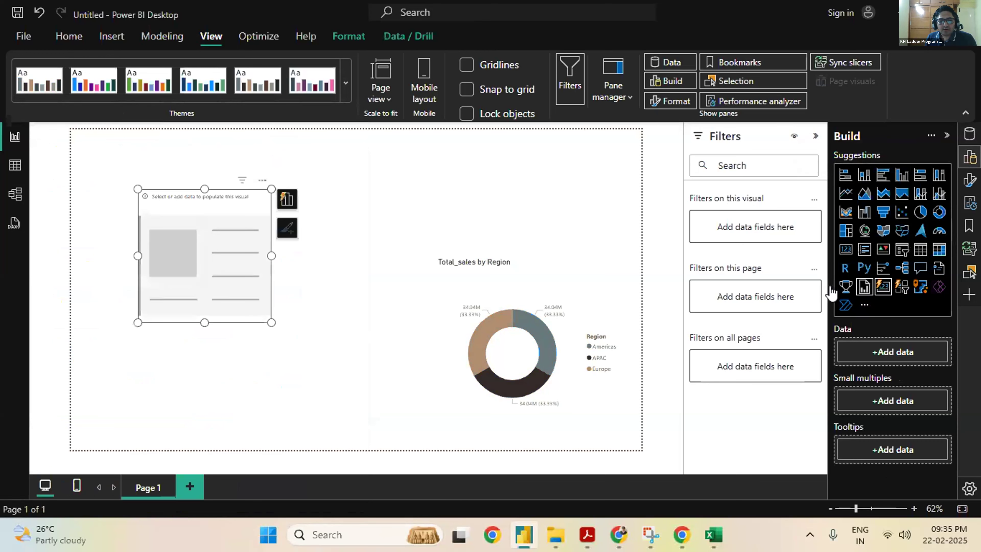
drag(269, 324, 241, 296)
drag(170, 244, 119, 194)
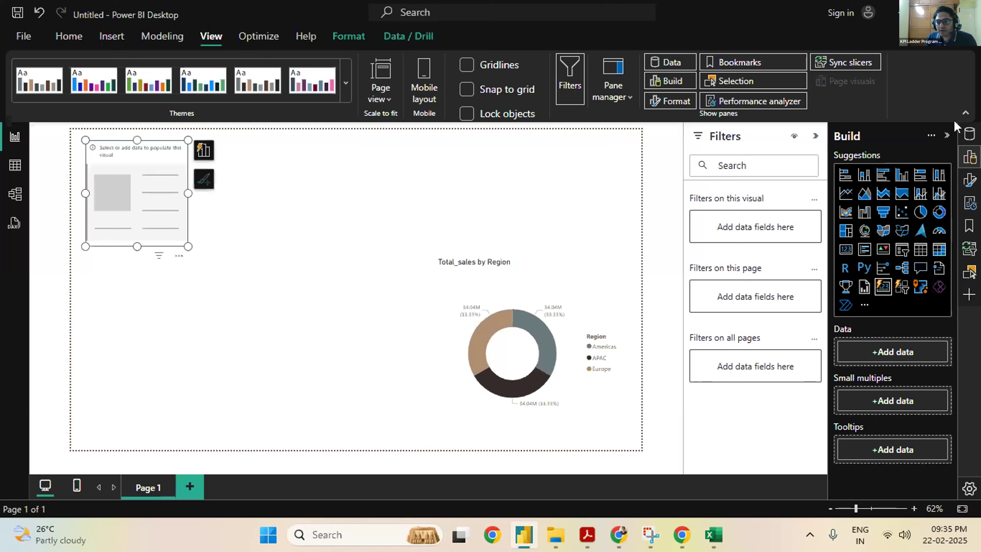
Populate the empty card with the Total_sales measure from the _measure table
click(970, 139)
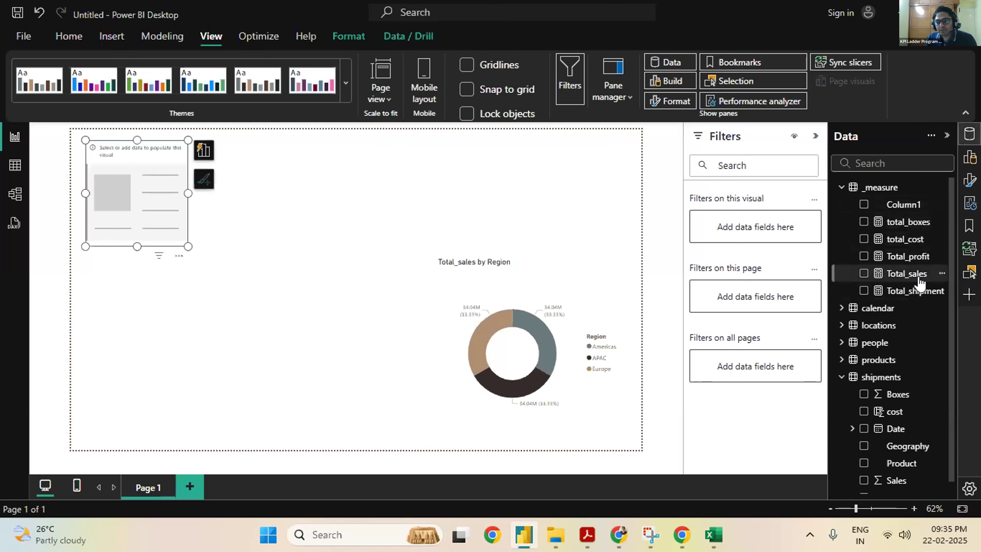
drag(906, 273, 166, 205)
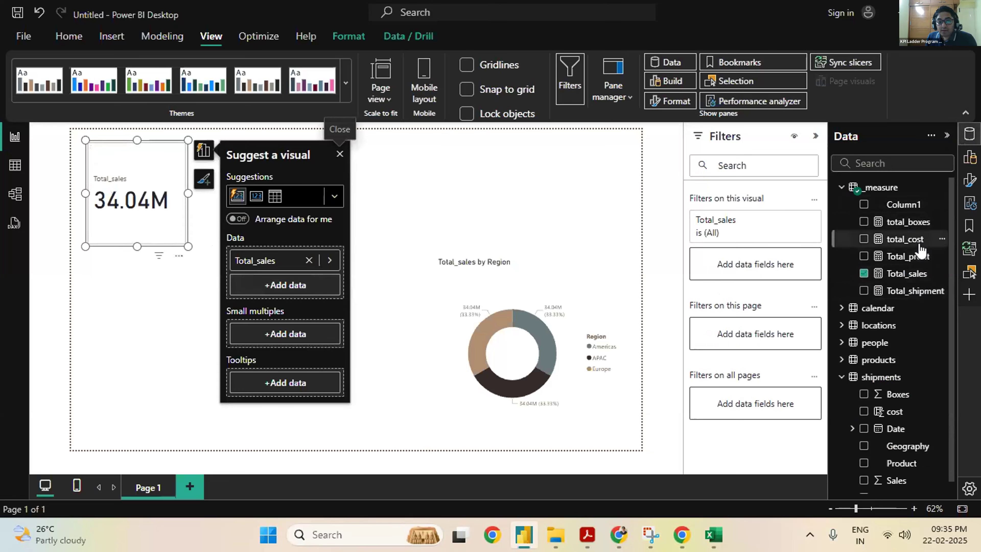
click(535, 229)
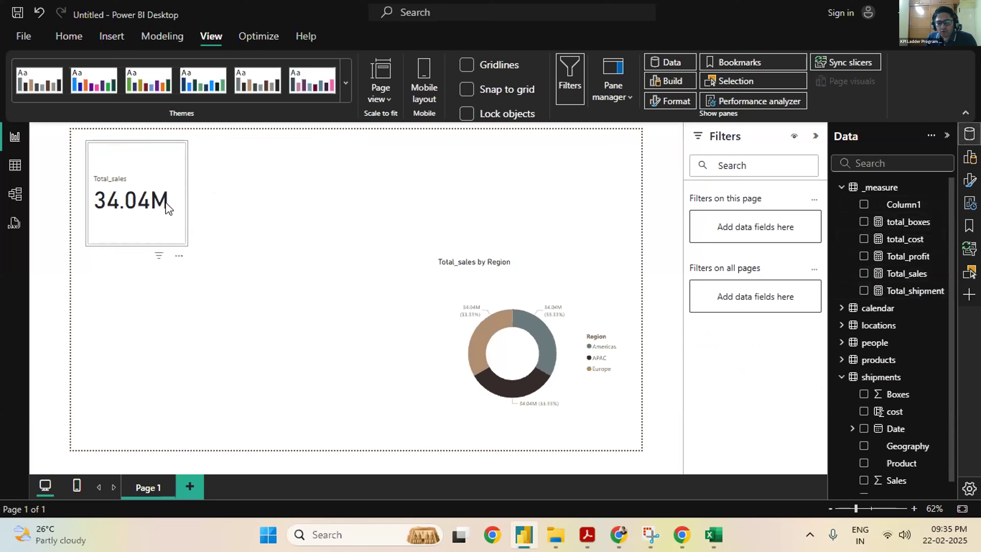
Format the Total_sales measure as currency with the general dollar symbol
click(143, 208)
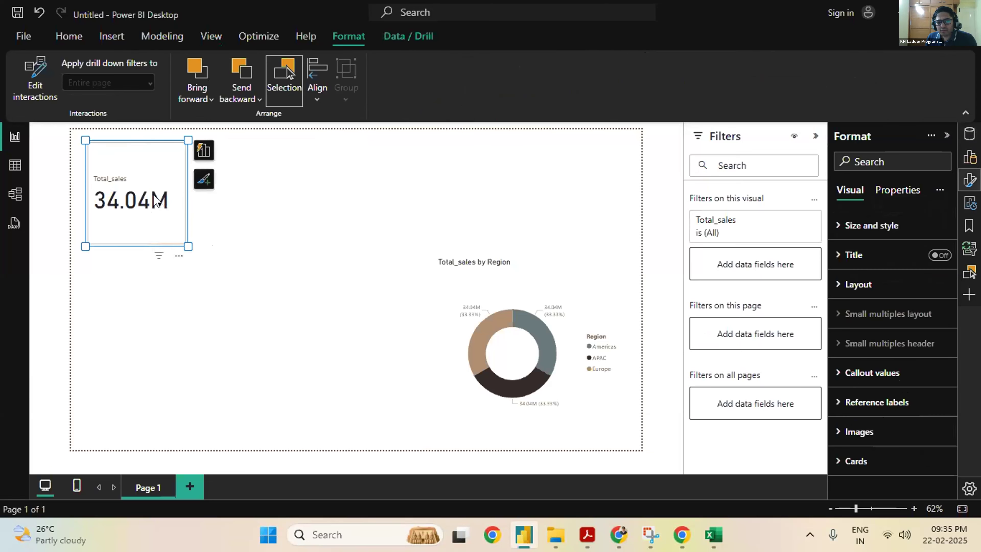
click(303, 237)
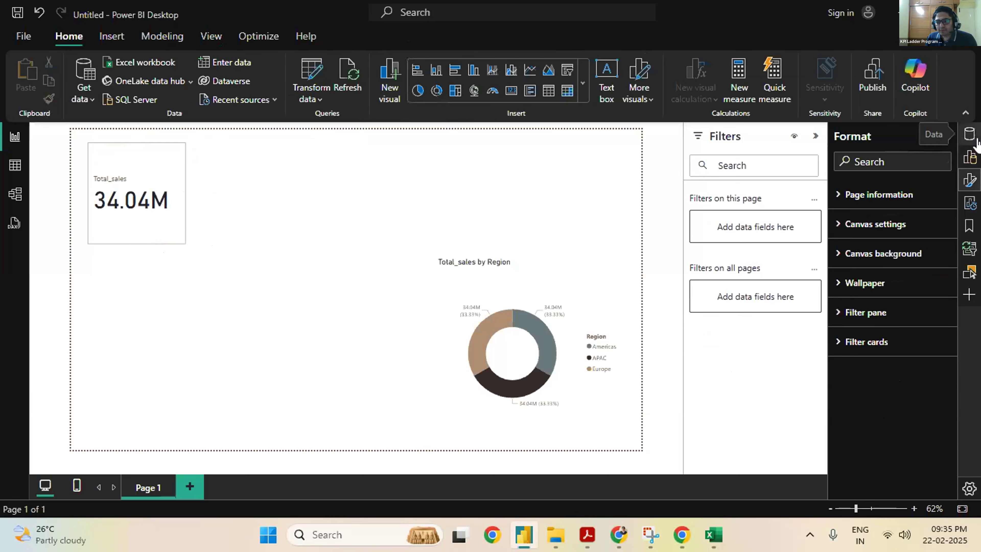
click(969, 134)
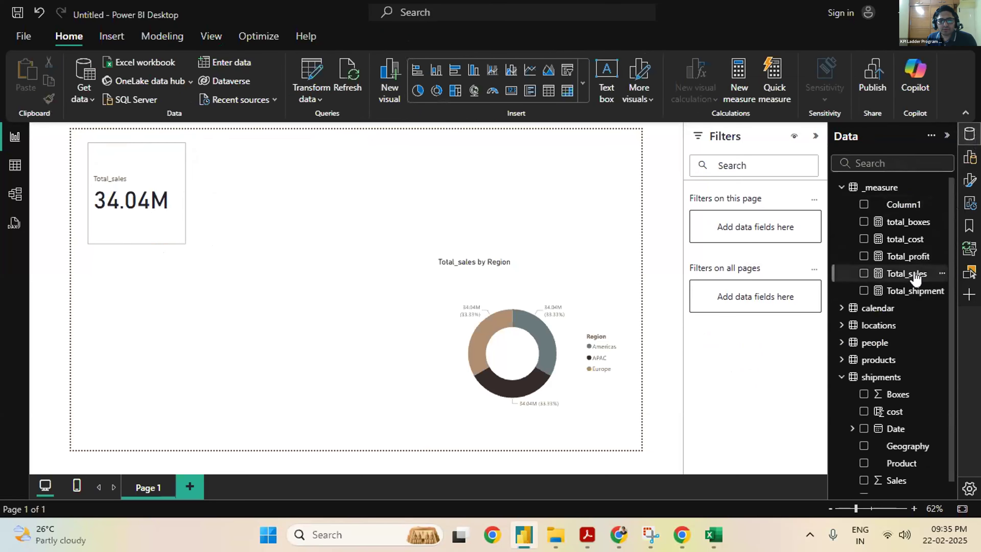
click(905, 273)
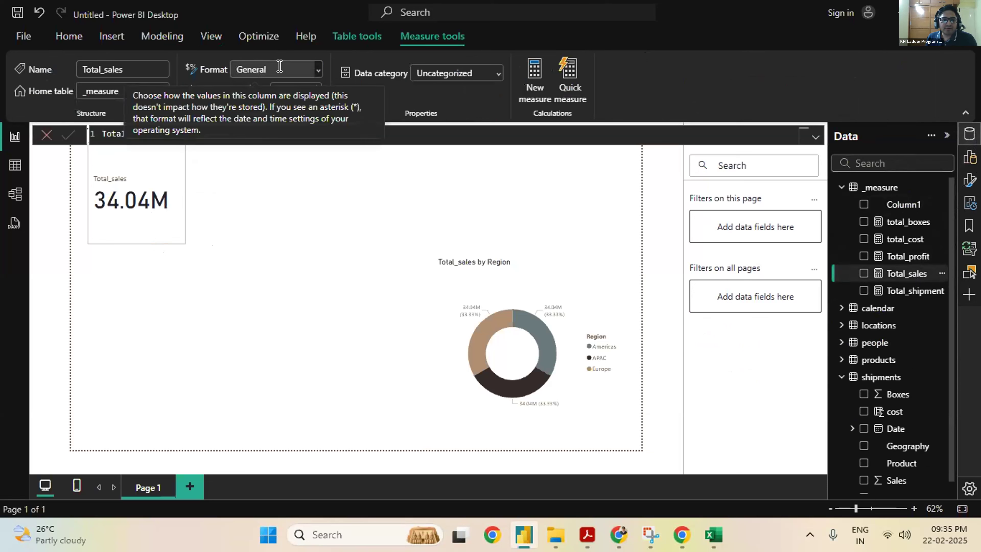
click(191, 90)
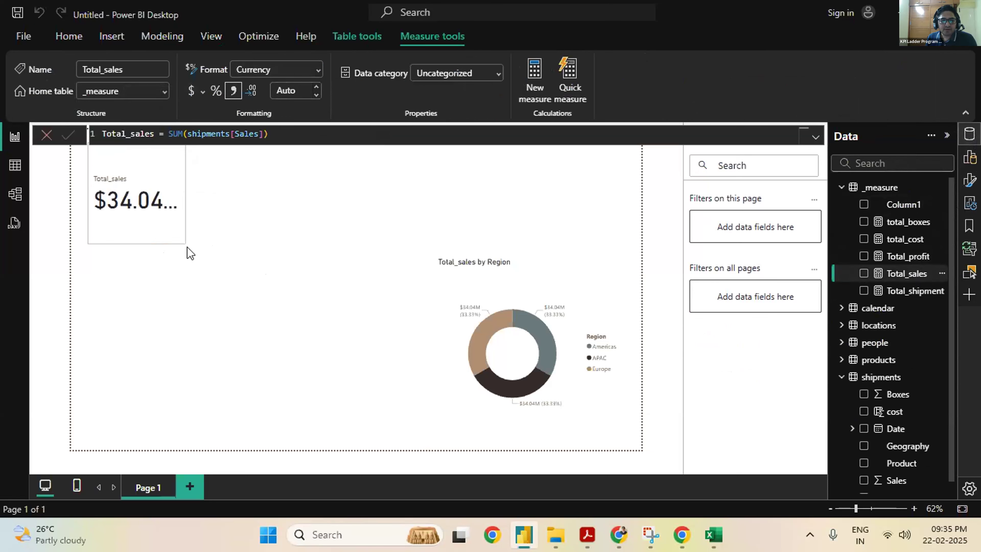
Browse the available currency symbols for the Total_sales measure, then close the list without choosing one
click(202, 93)
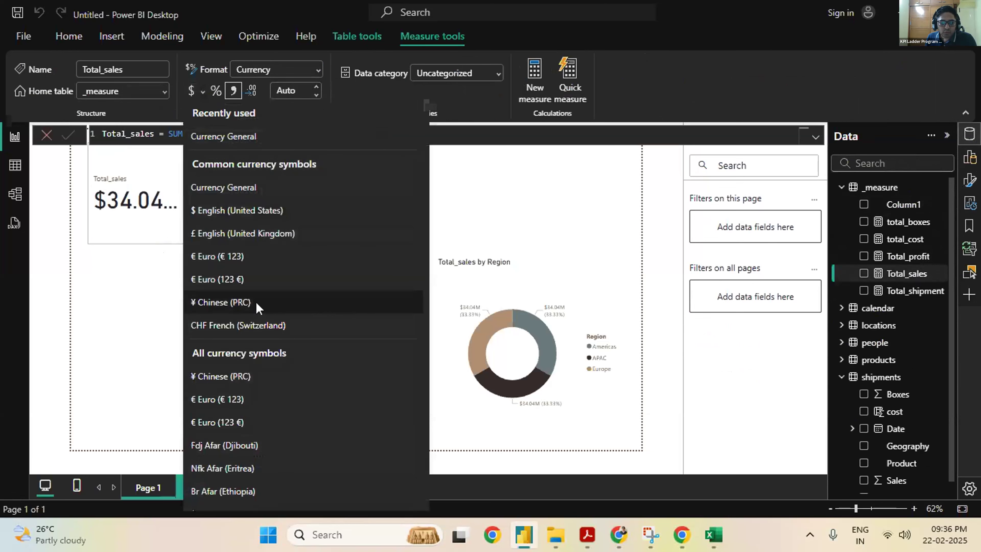
scroll(256, 317, down, 2)
scroll(251, 328, down, 3)
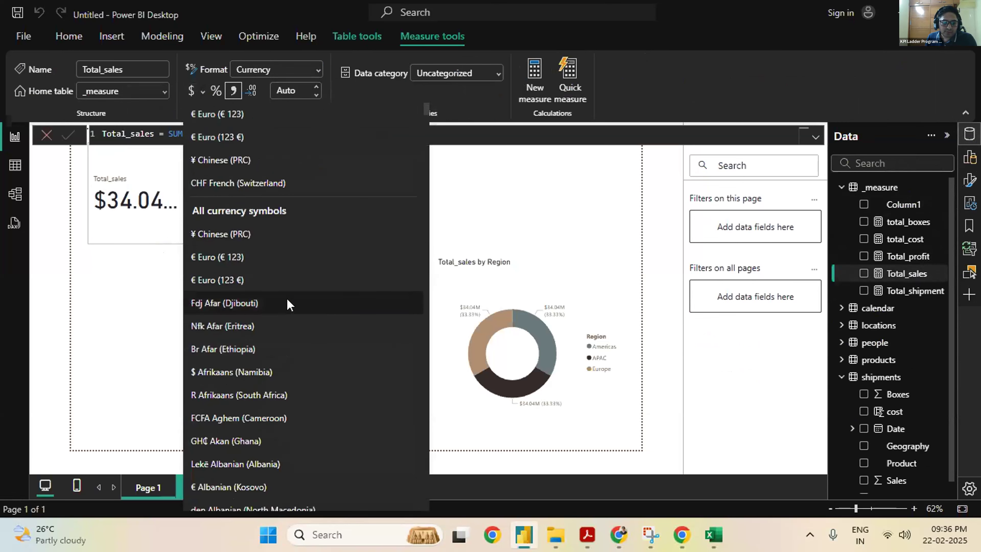
scroll(297, 329, down, 1)
scroll(301, 333, down, 5)
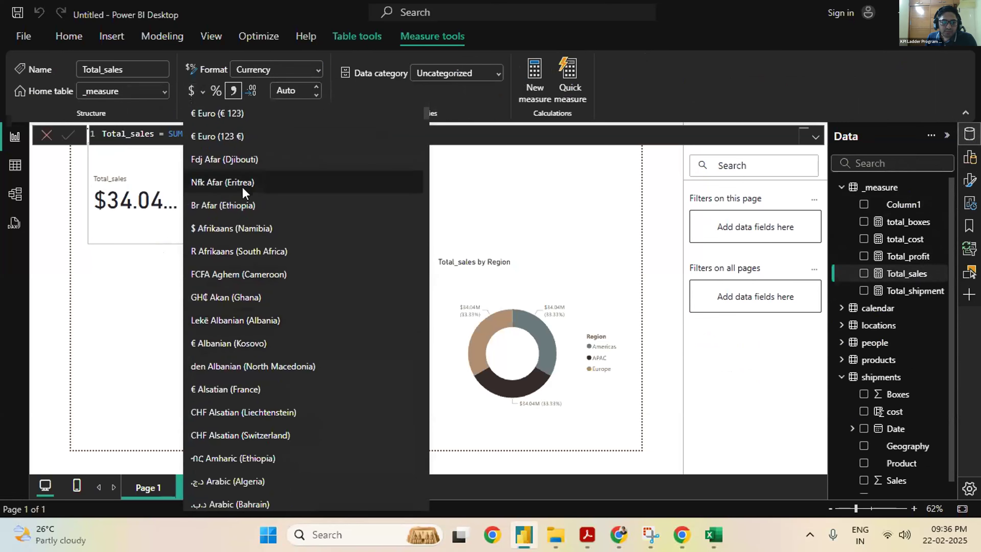
scroll(300, 331, down, 6)
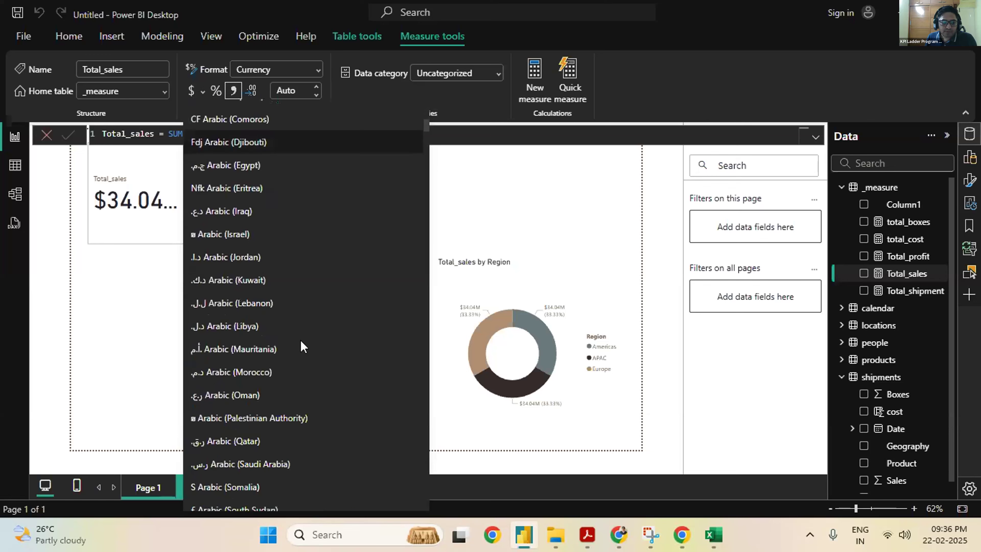
scroll(300, 340, down, 6)
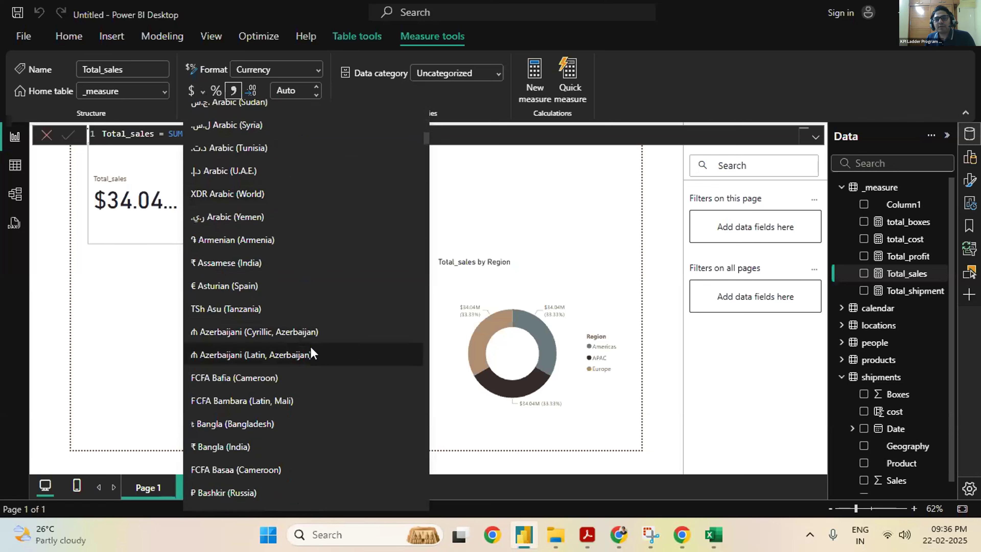
scroll(302, 326, down, 2)
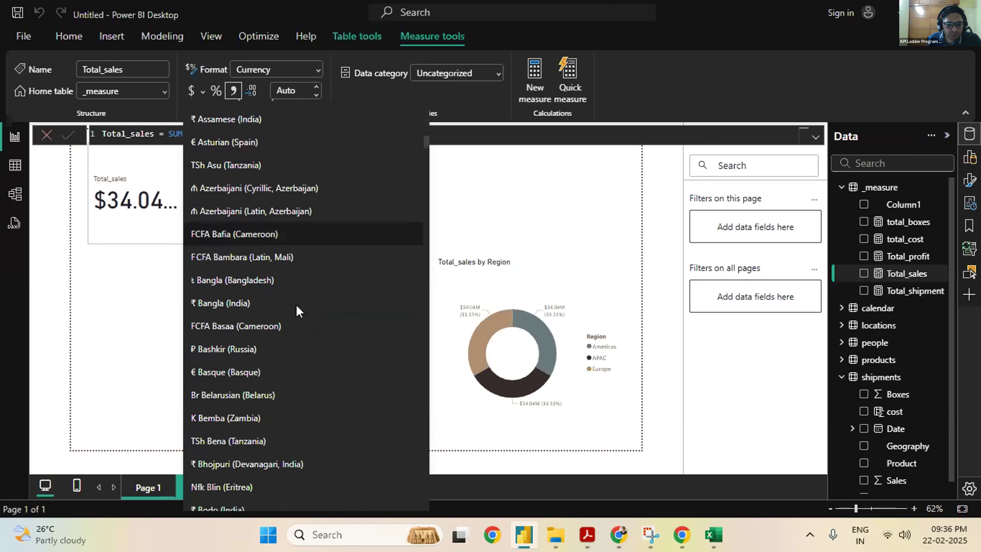
scroll(297, 311, down, 1)
scroll(297, 311, down, 2)
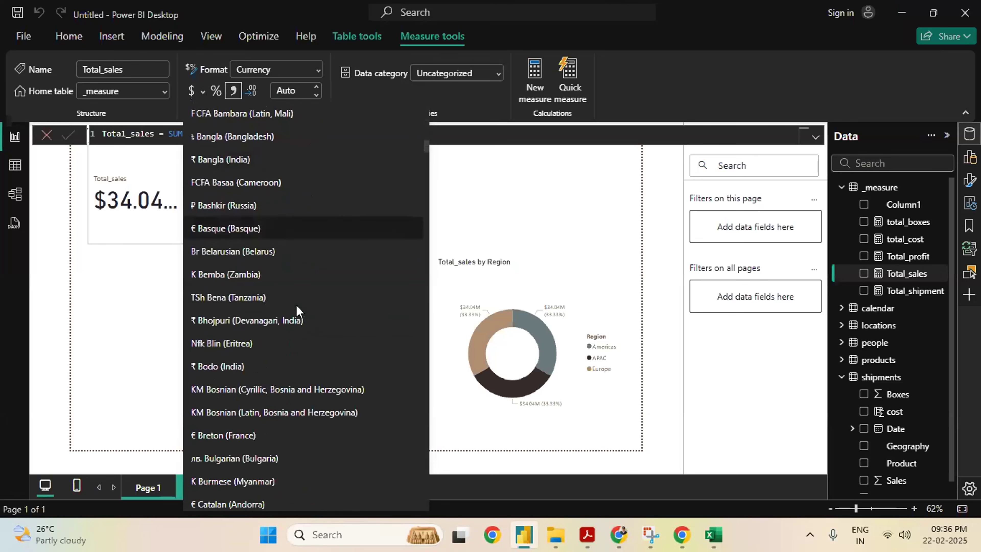
scroll(297, 311, down, 2)
scroll(298, 311, down, 2)
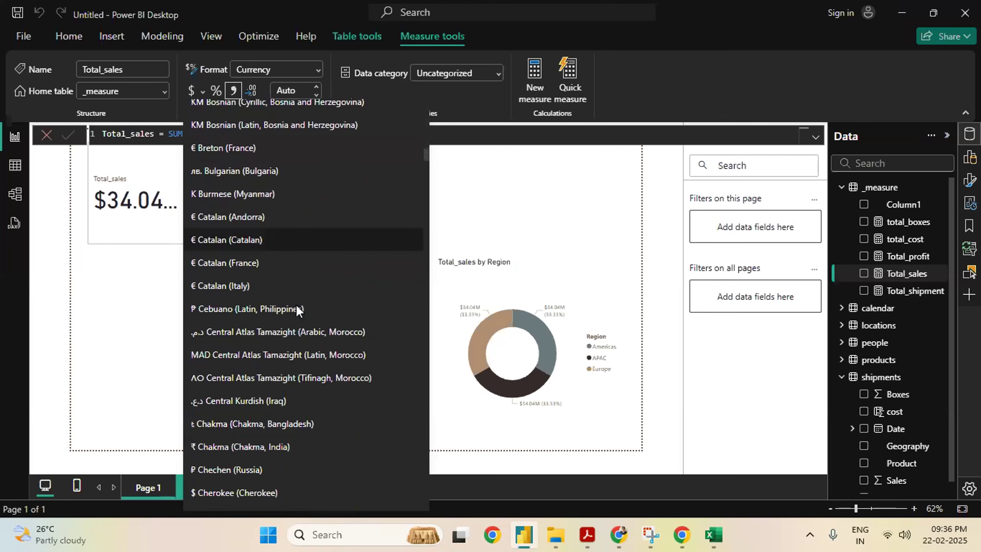
scroll(297, 309, down, 3)
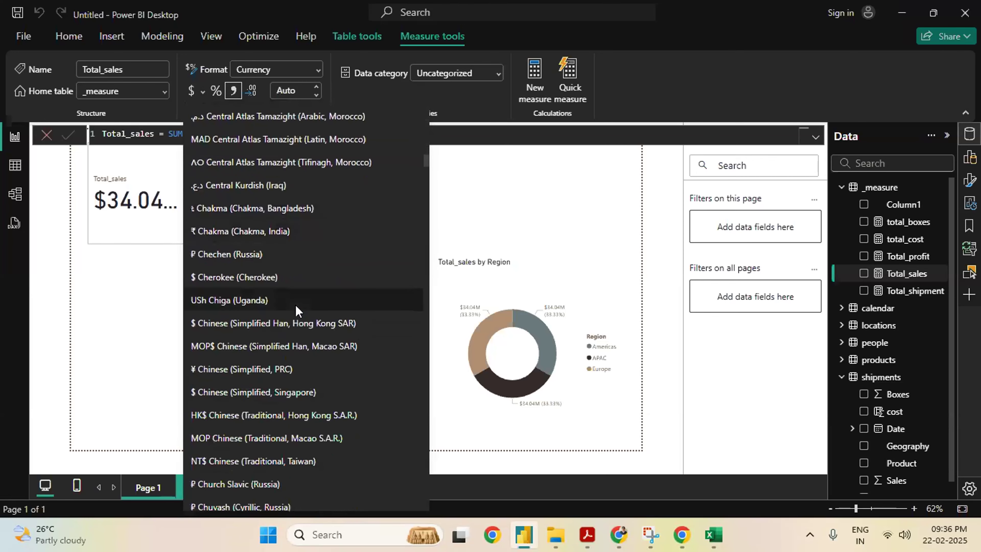
scroll(296, 309, down, 1)
scroll(296, 309, down, 4)
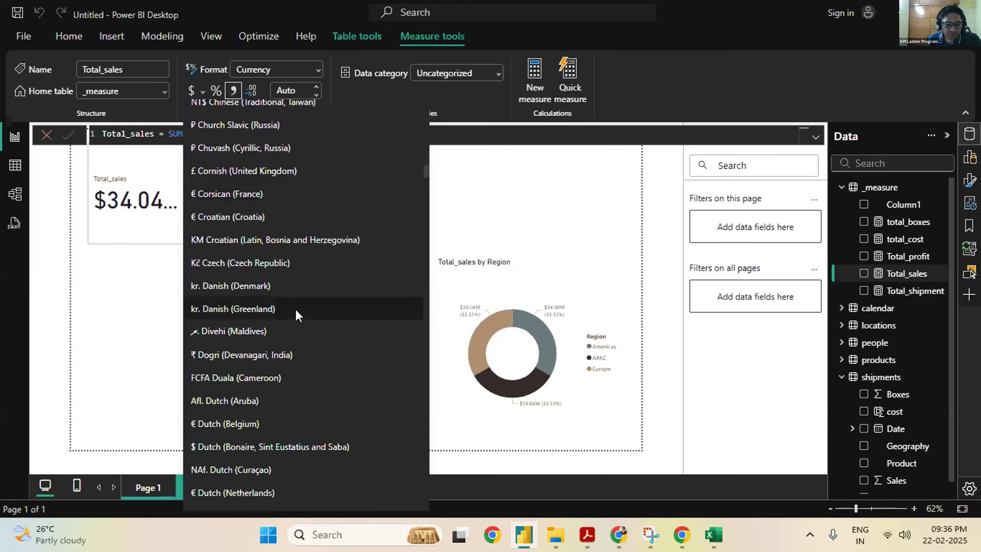
scroll(231, 364, down, 3)
click(143, 343)
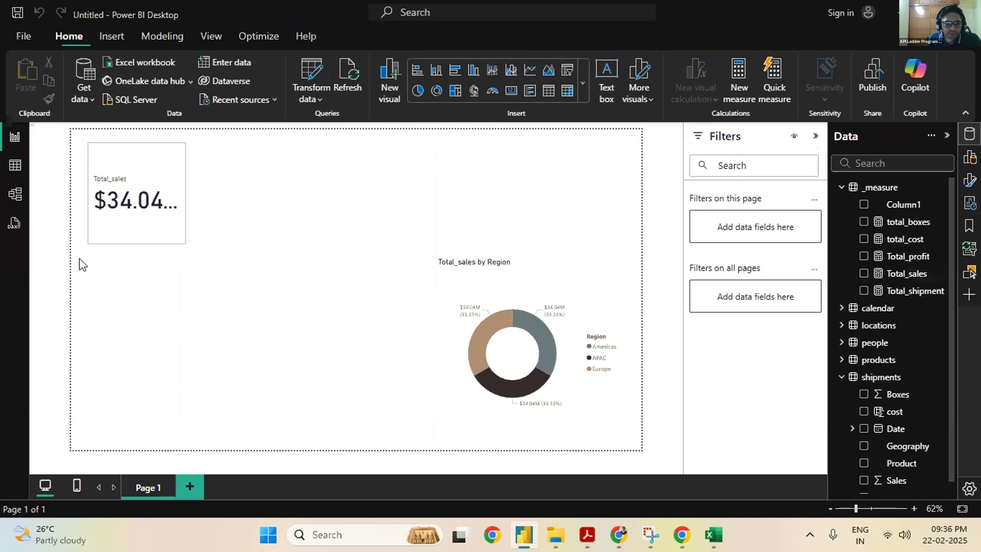
click(116, 228)
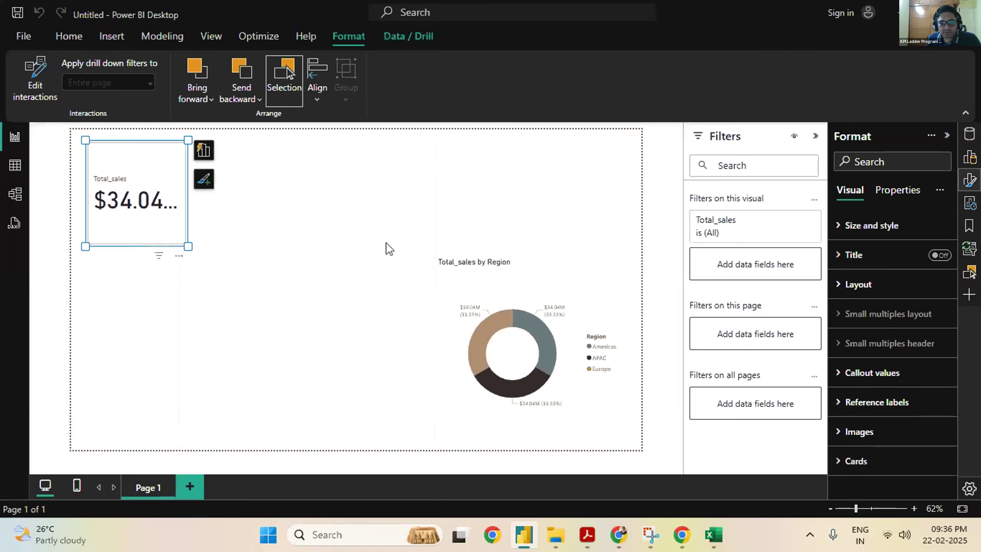
click(270, 287)
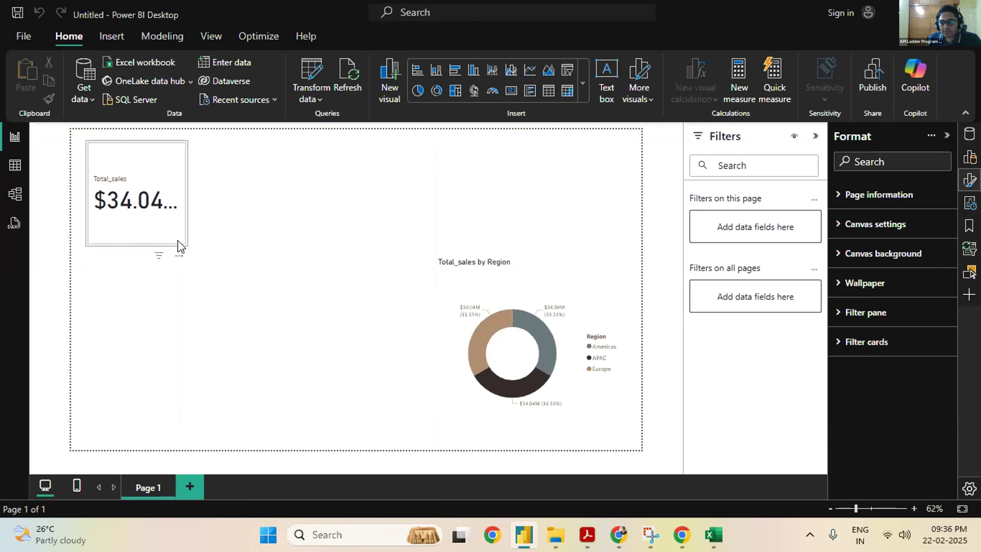
click(970, 135)
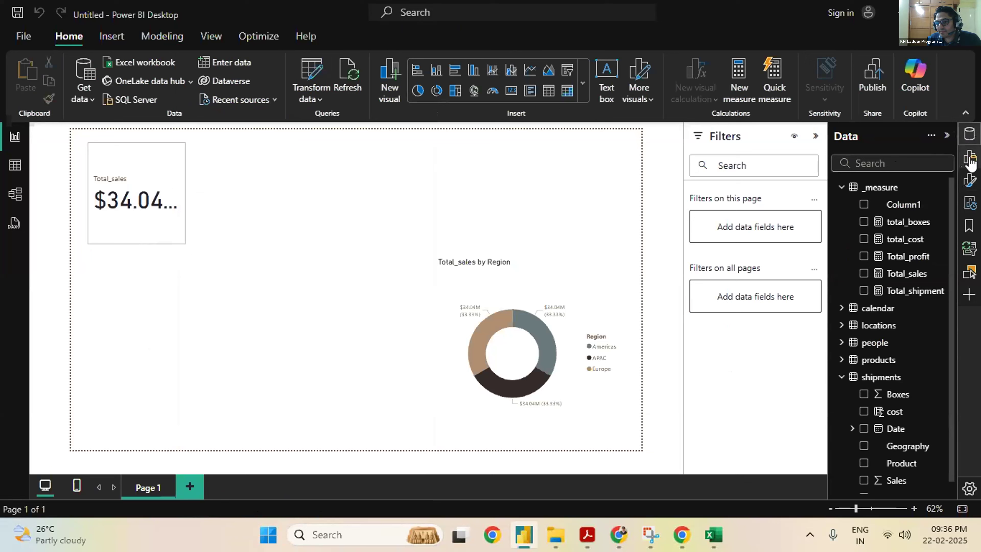
click(962, 161)
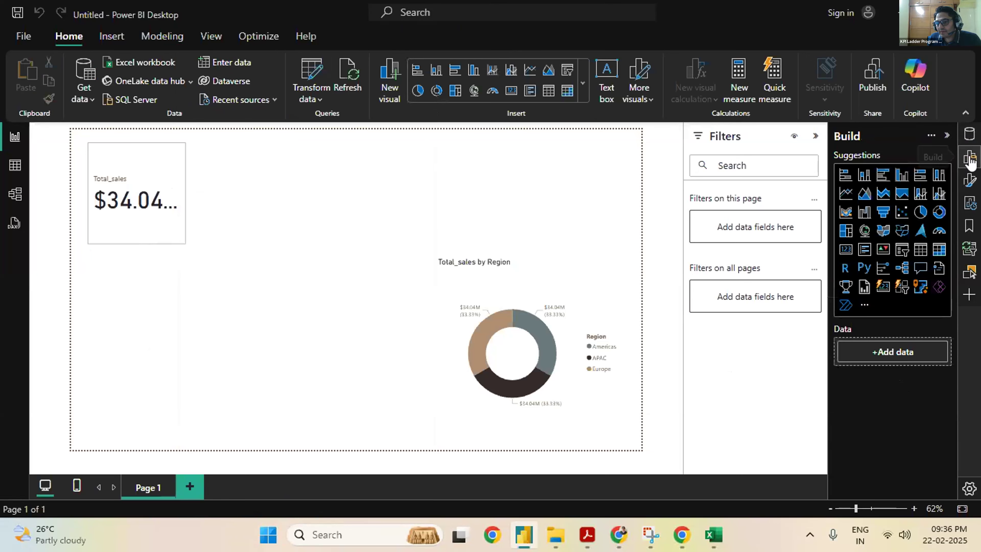
click(153, 218)
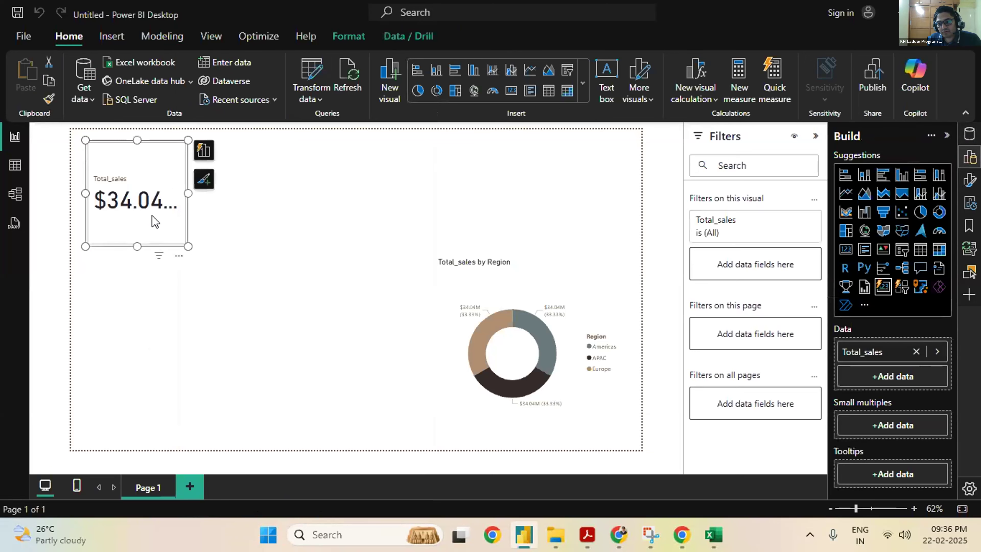
click(970, 134)
scroll(898, 340, down, 1)
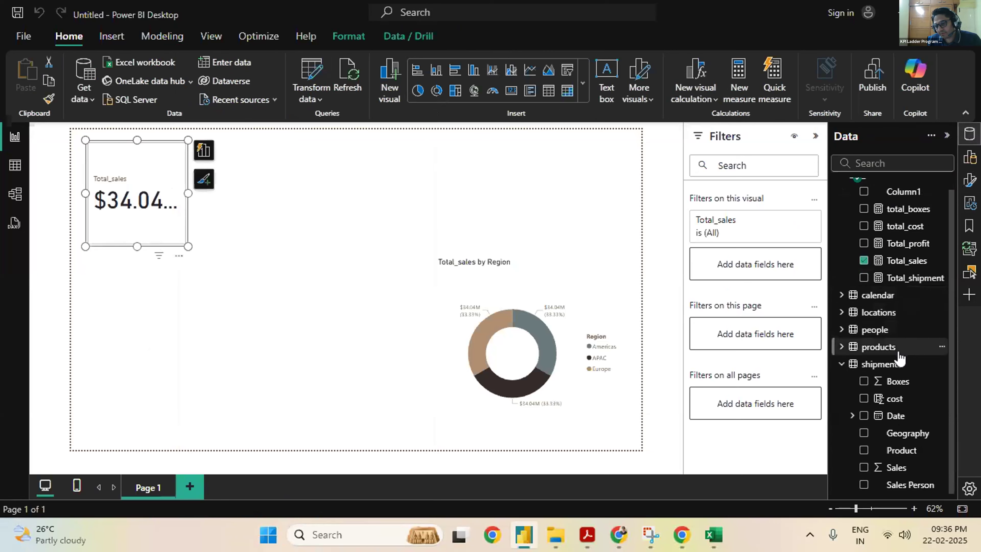
click(970, 158)
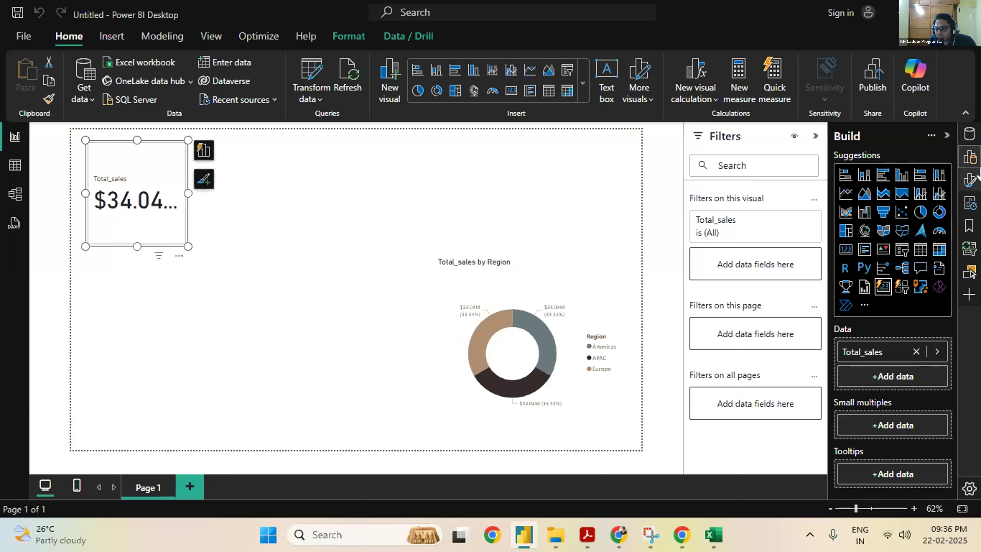
click(971, 157)
click(404, 227)
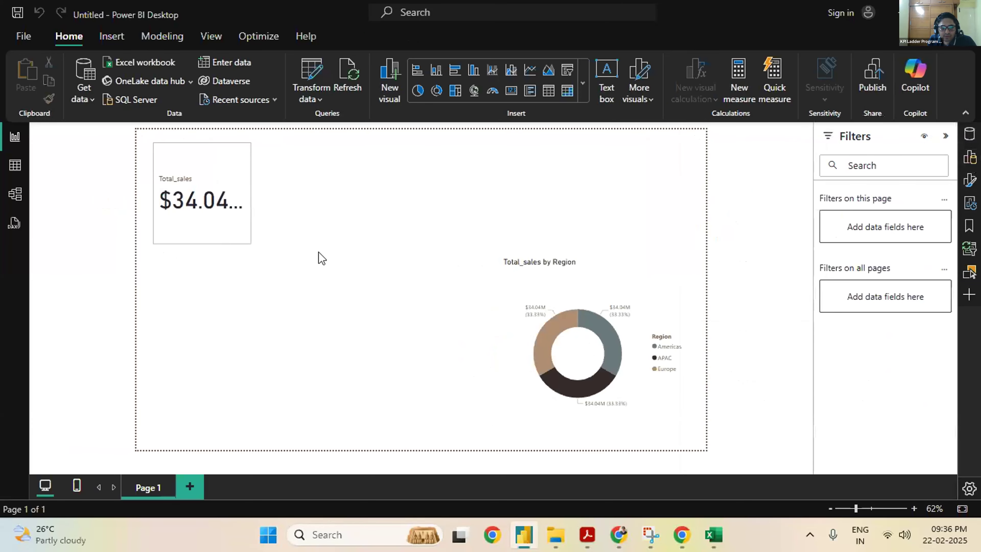
Turn on the Total_sales card's title and set its text to "Total Sales"
click(200, 224)
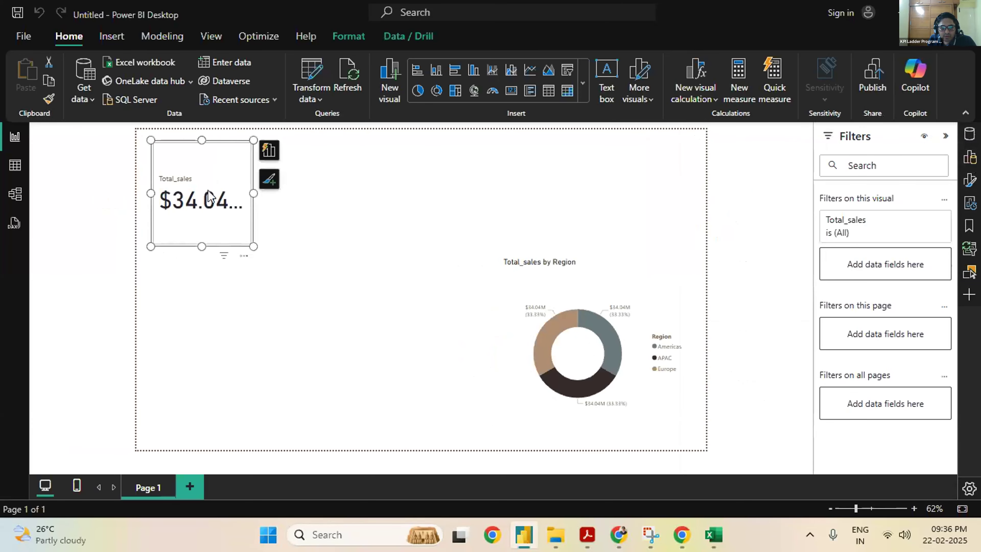
click(269, 179)
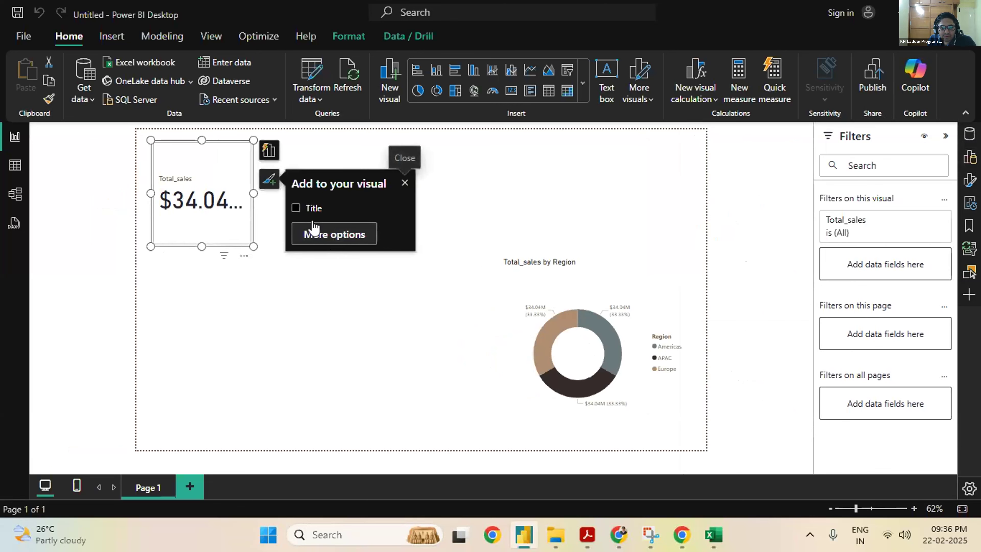
click(328, 234)
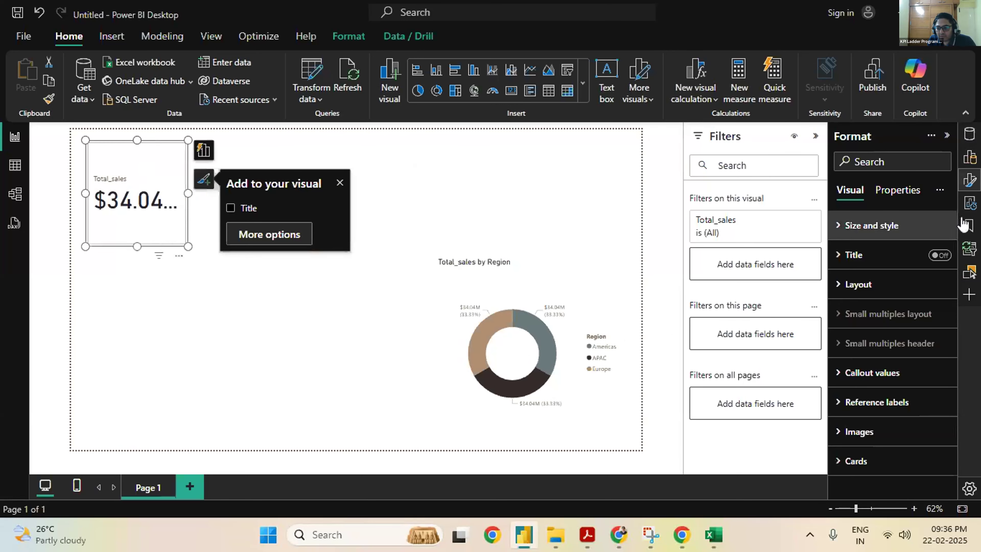
click(940, 255)
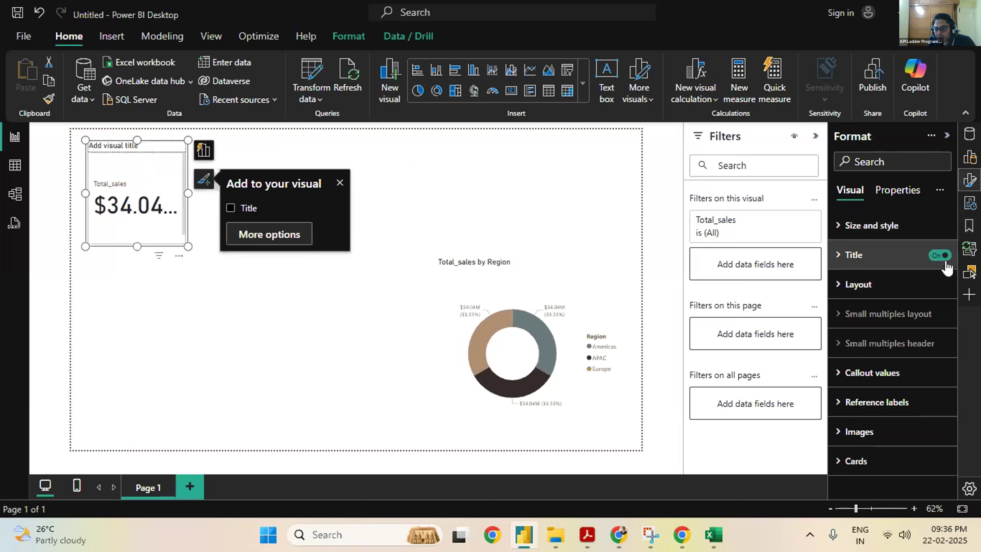
double_click(148, 143)
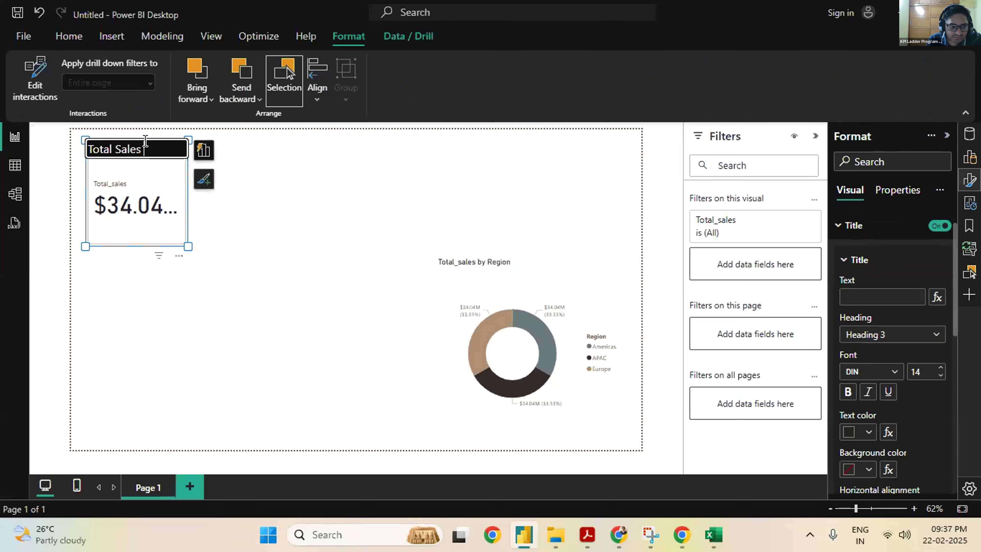
click(301, 277)
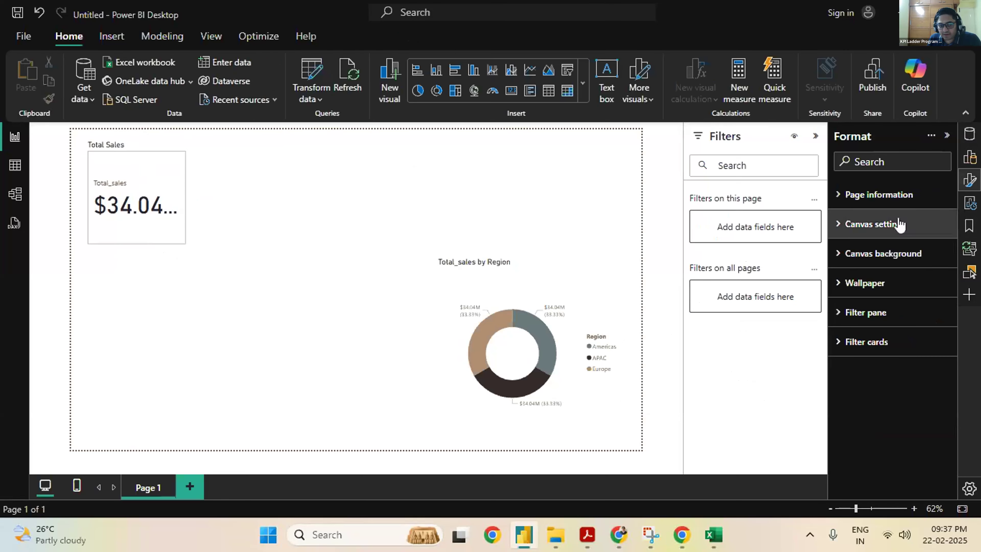
Try a callout value font size of 41 on the Total Sales card, and restore it to 45
click(135, 240)
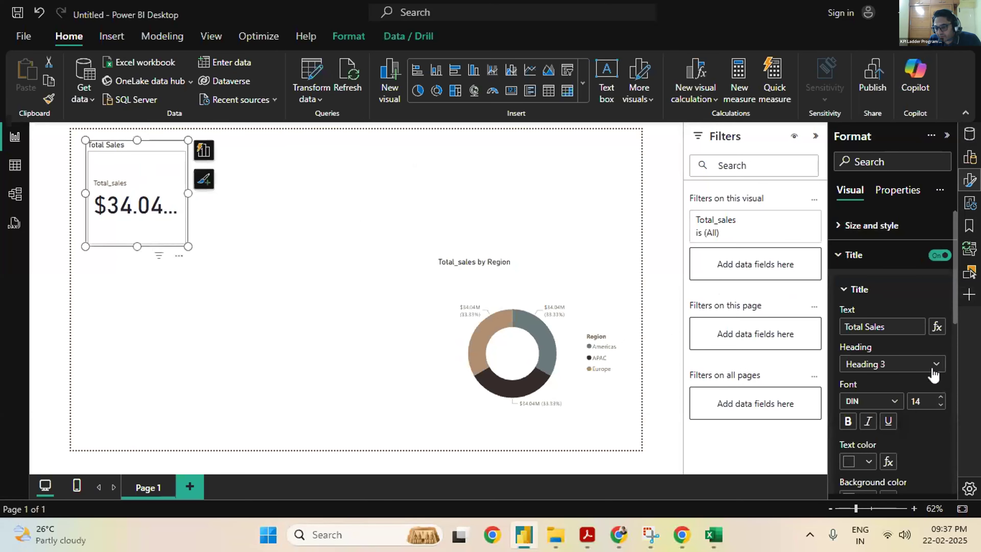
scroll(927, 391, down, 4)
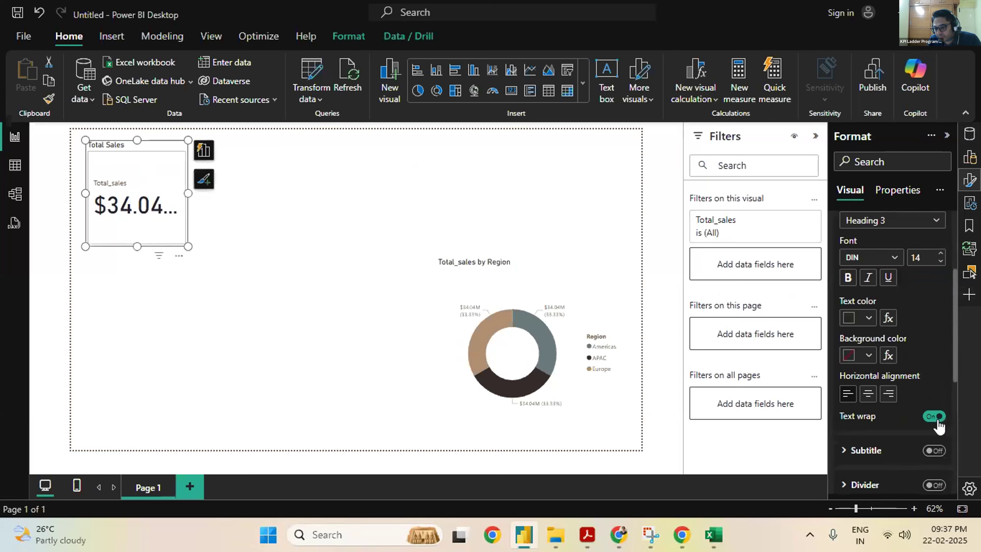
scroll(939, 425, down, 2)
scroll(910, 421, down, 4)
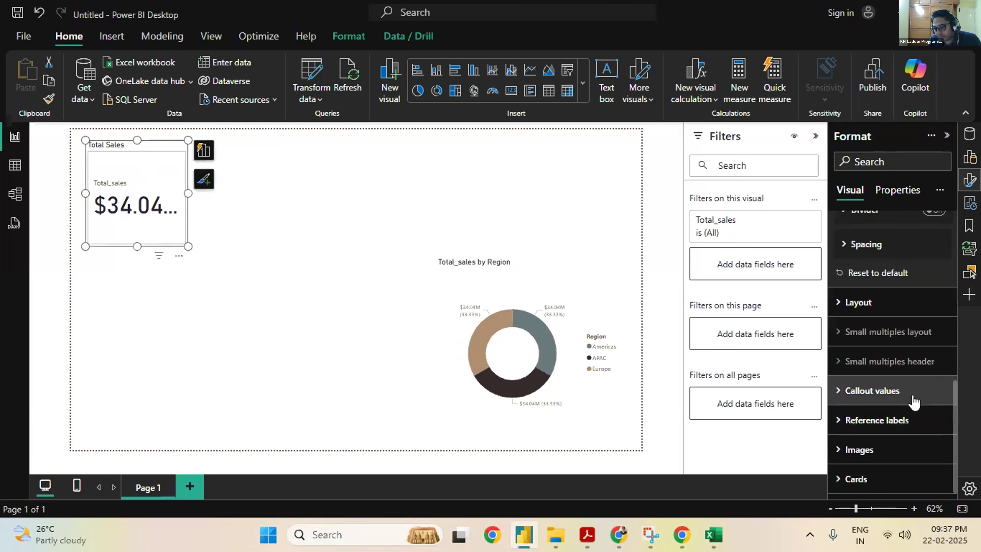
click(893, 391)
scroll(927, 429, down, 3)
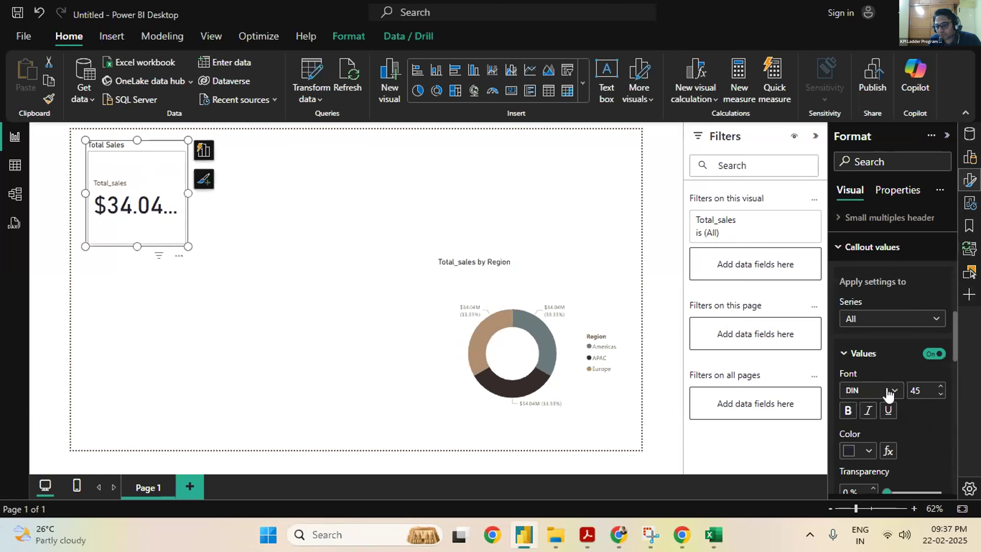
click(941, 395)
click(941, 395)
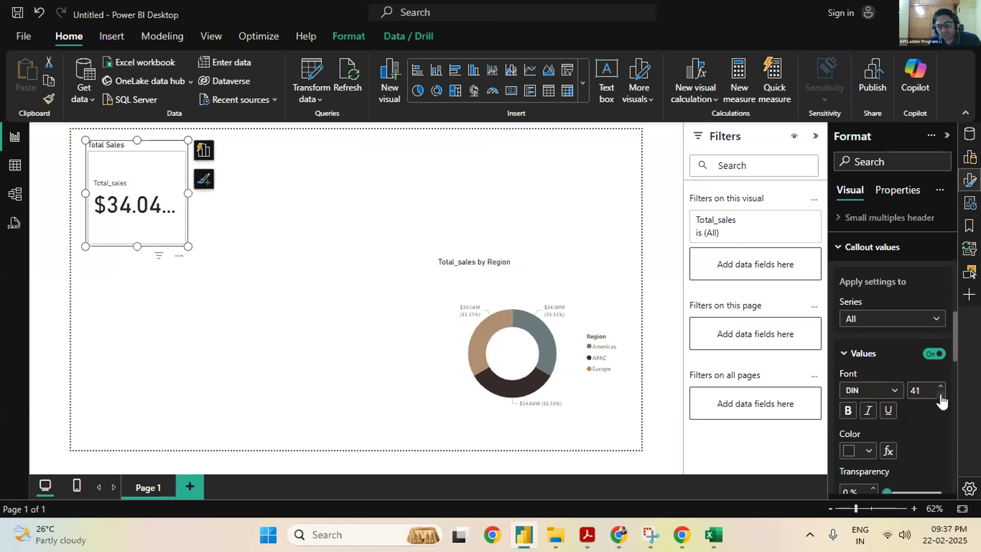
click(940, 386)
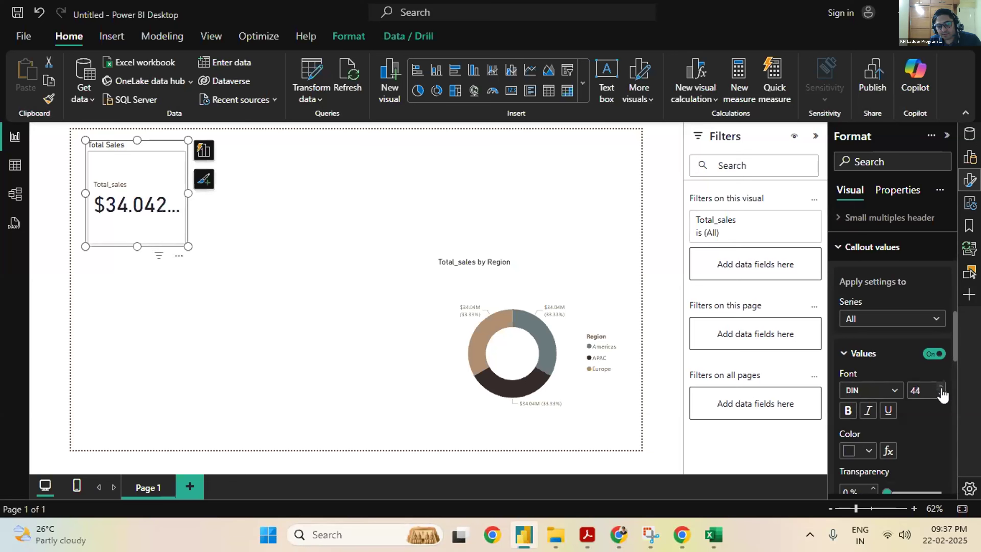
Widen the Total Sales card and set the Total_sales measure to 2 decimal places
drag(188, 194, 219, 193)
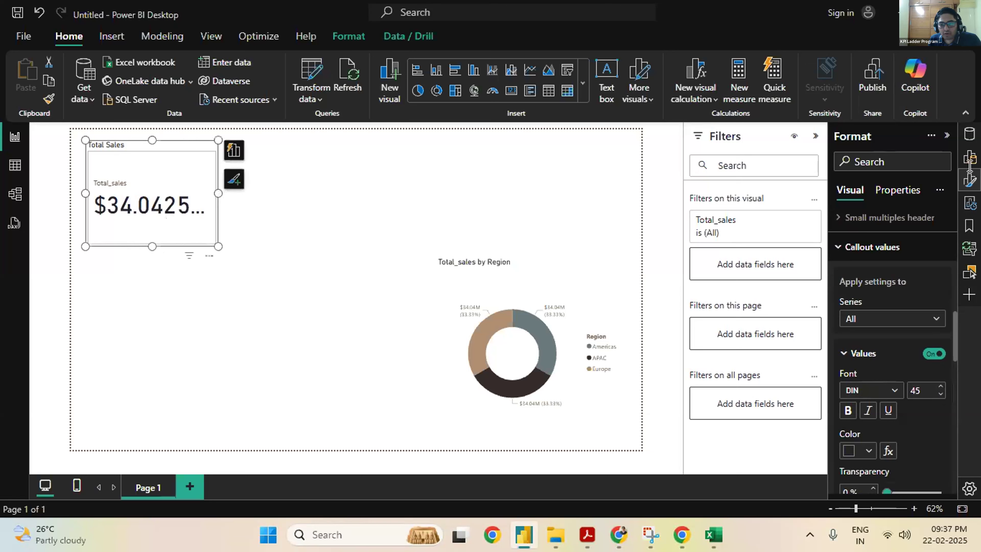
click(970, 135)
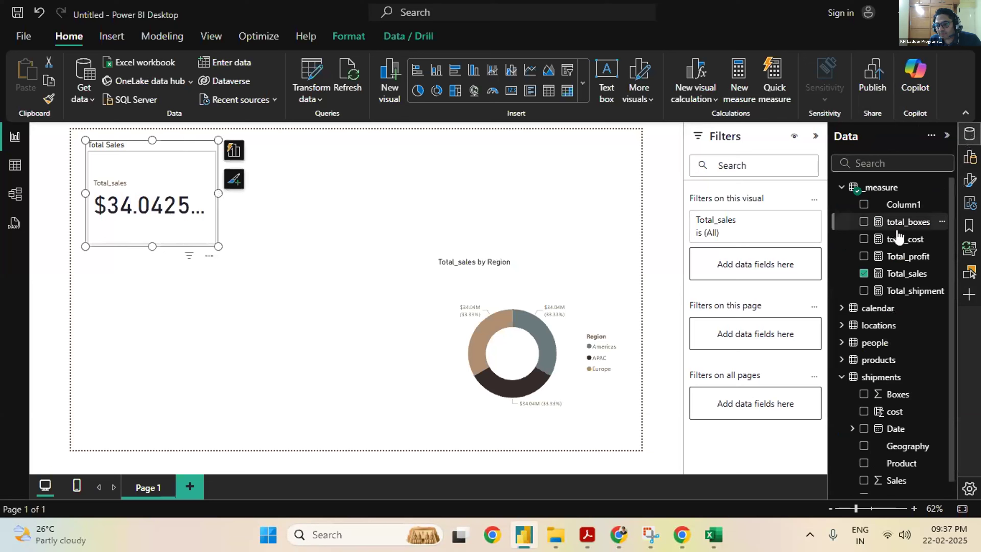
click(907, 275)
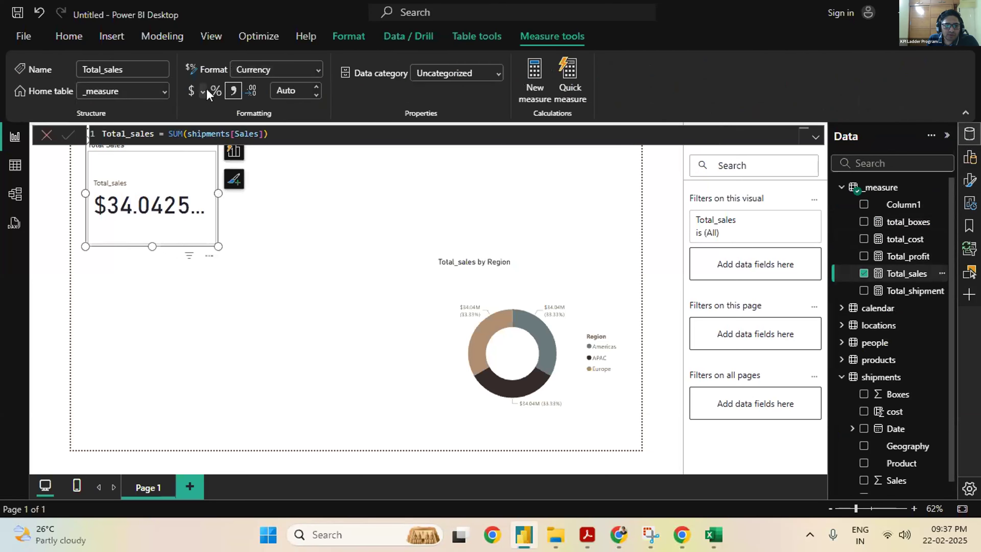
click(304, 88)
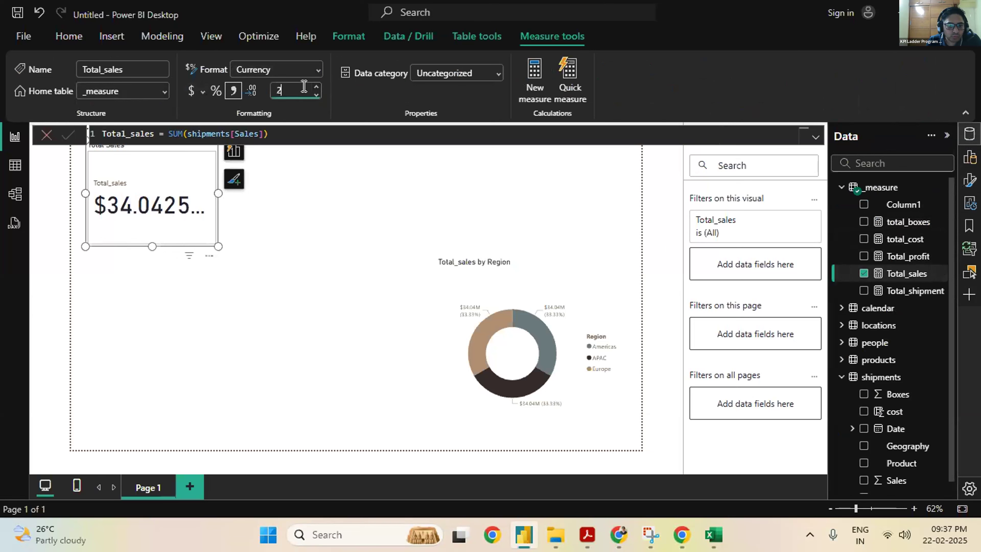
click(341, 132)
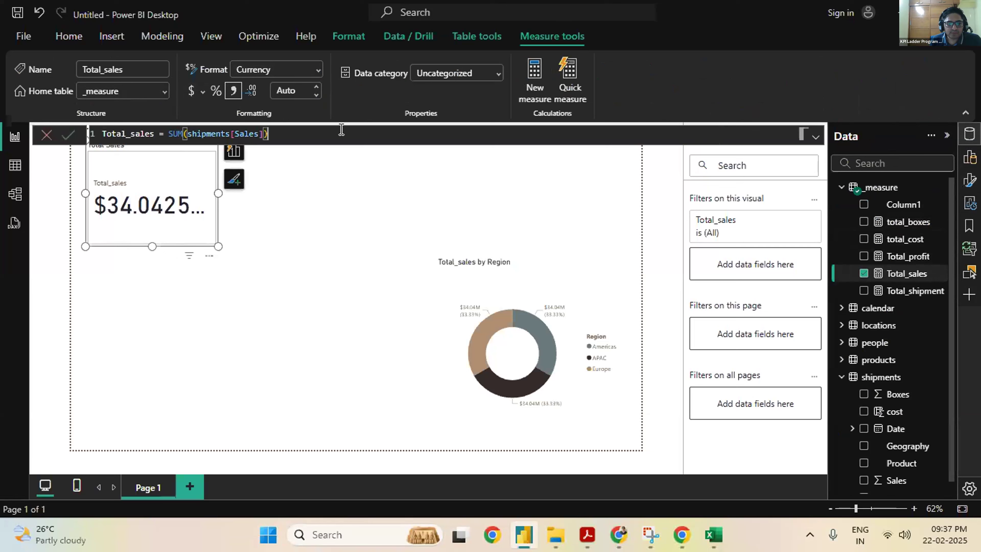
click(298, 216)
click(292, 95)
click(230, 256)
click(192, 217)
click(338, 218)
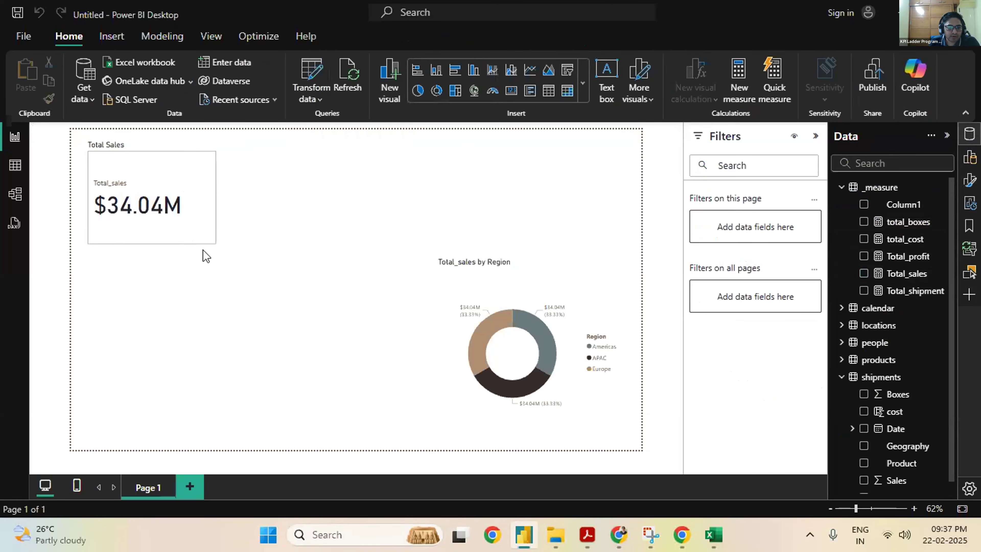
Shrink the Total Sales card slightly in width and height, keeping its full value readable
click(208, 236)
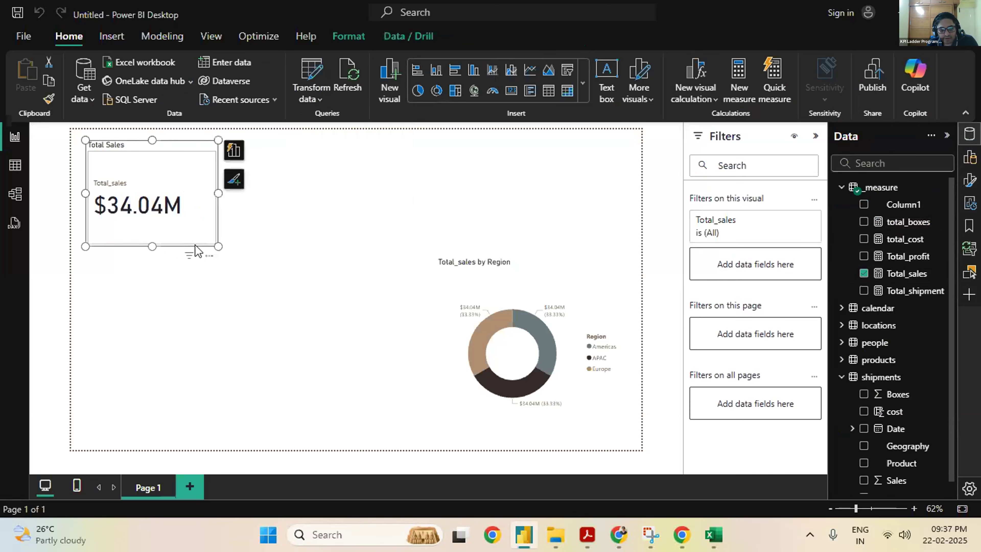
mouse_move(218, 245)
mouse_down()
mouse_move(199, 237)
mouse_move(209, 234)
mouse_up()
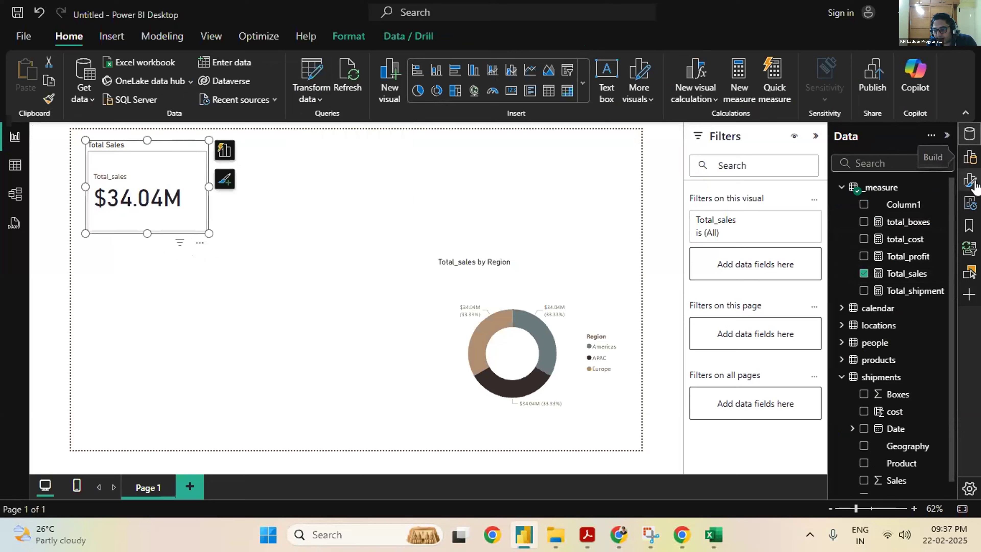
click(977, 162)
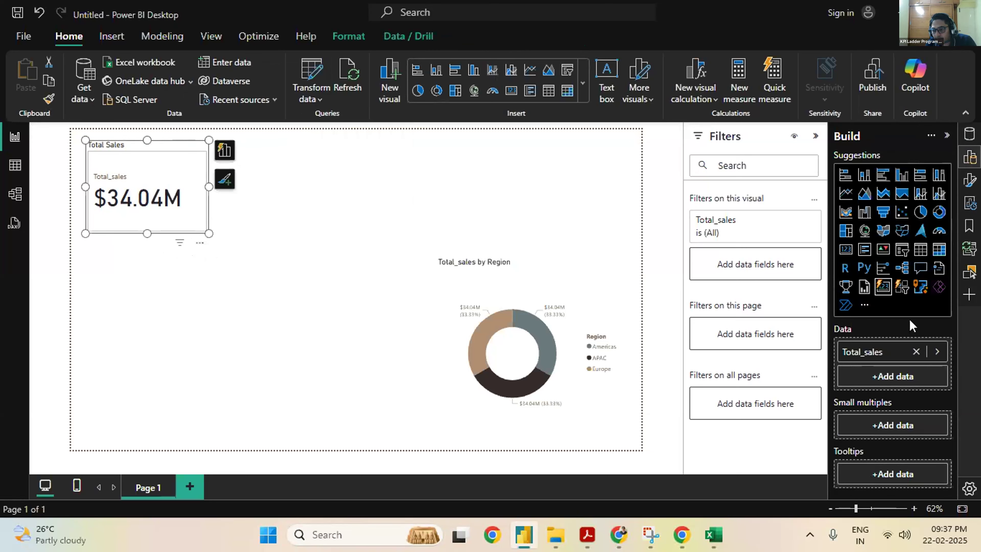
click(258, 267)
Turn on the Total Sales card's visual border with rounded corners of 20 px
click(193, 221)
click(225, 180)
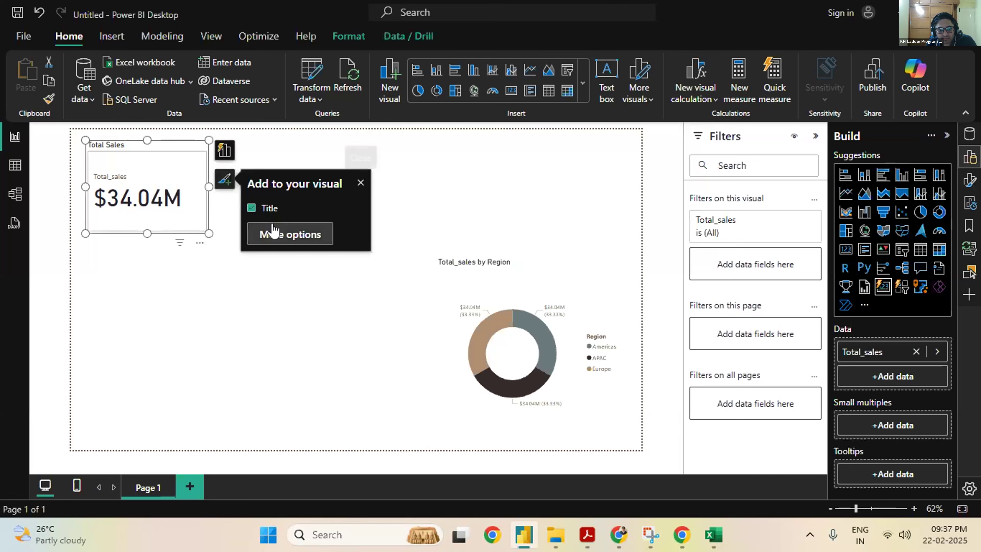
click(297, 235)
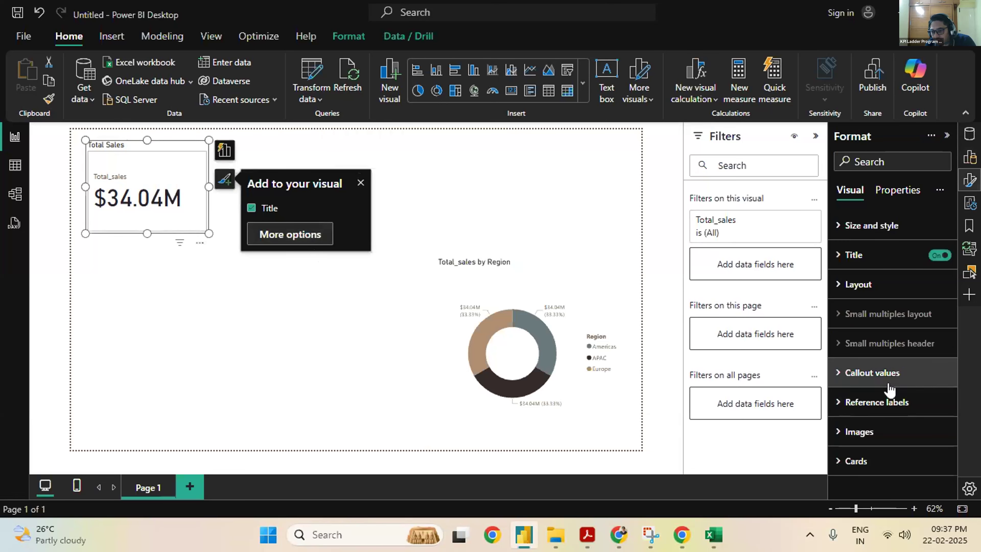
click(907, 163)
text(rounded)
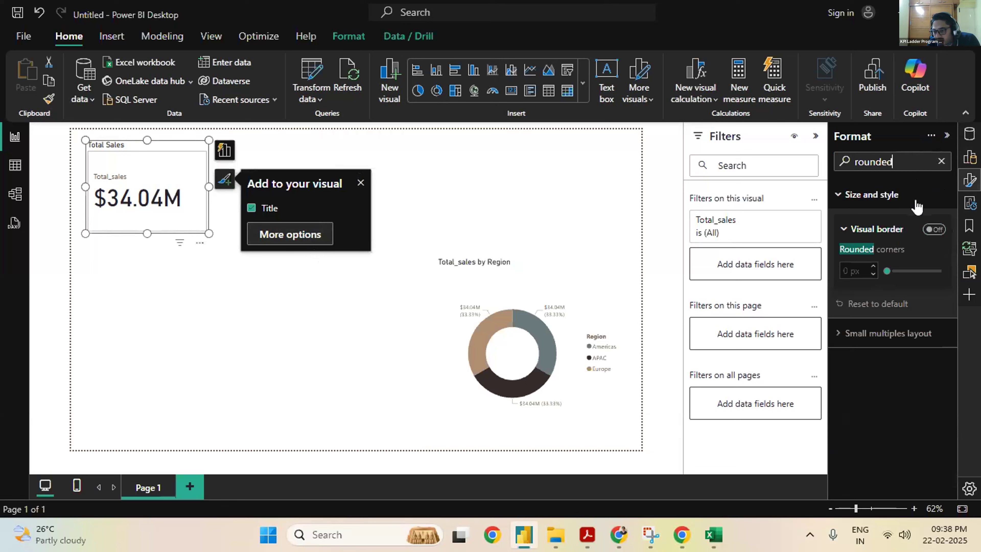
click(935, 230)
click(901, 271)
click(908, 272)
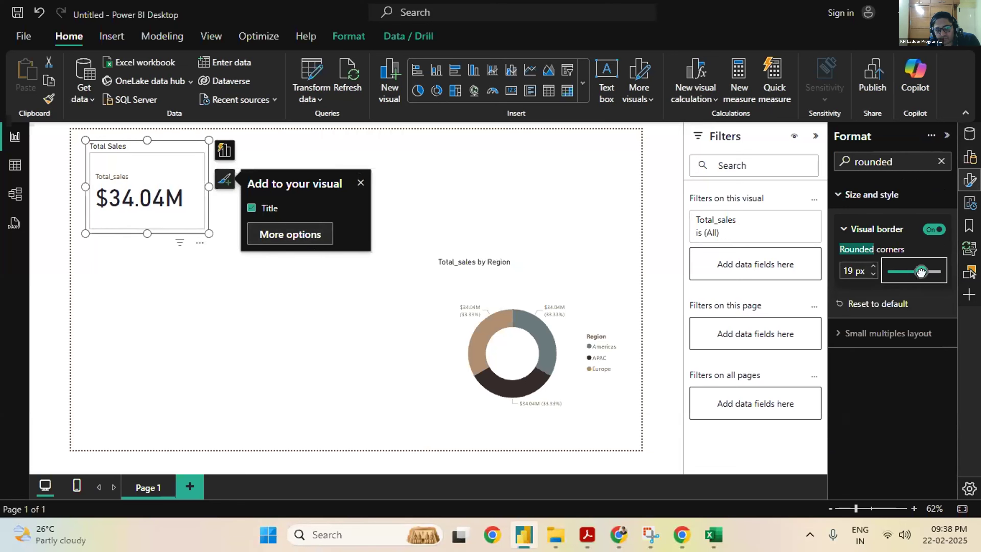
click(363, 315)
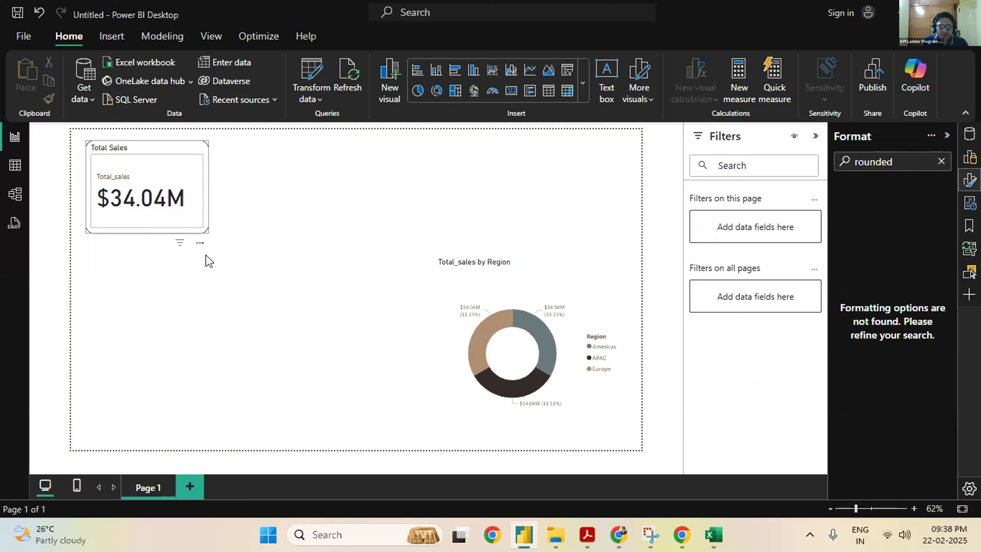
Duplicate the Total Sales card and place the copy beside the original, aligned in the same row
click(175, 220)
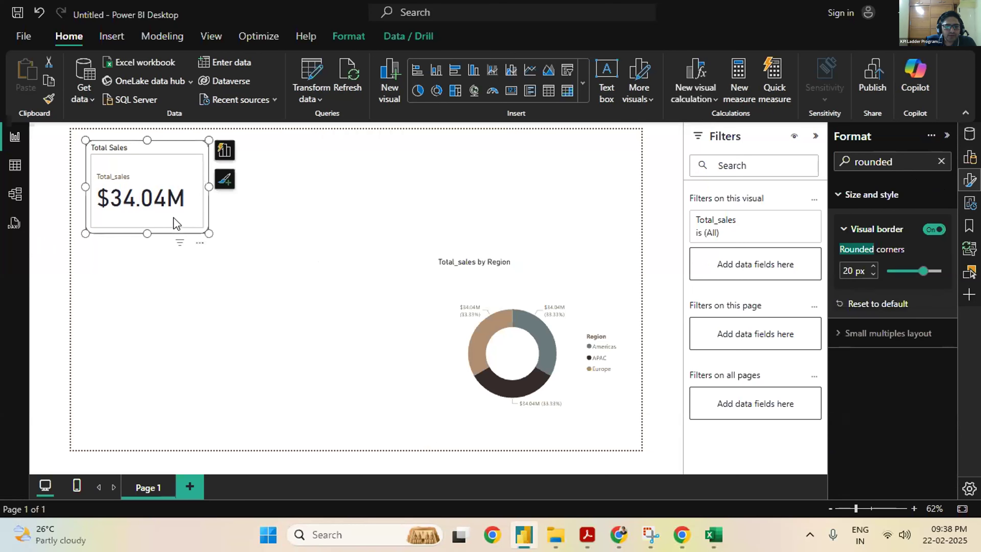
right_click(160, 221)
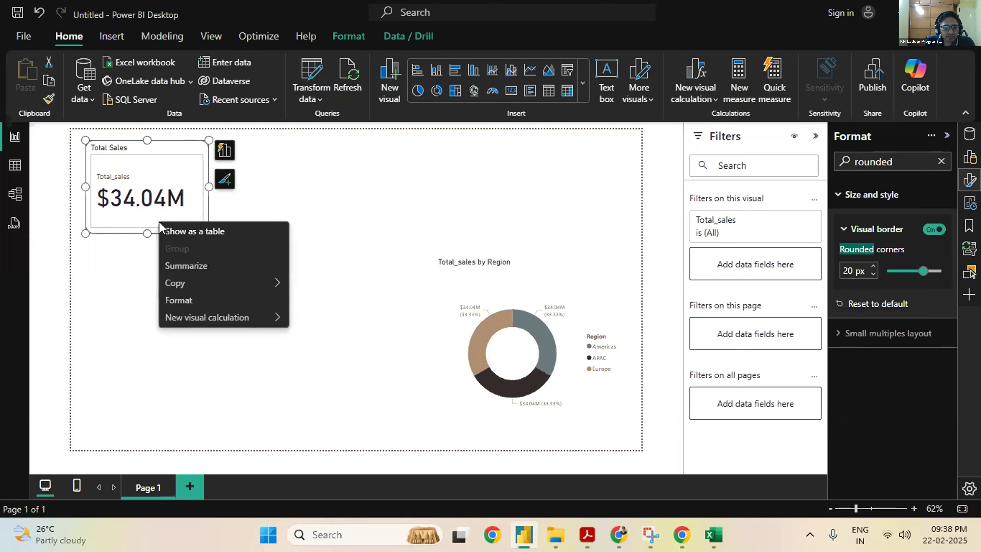
mouse_move(203, 289)
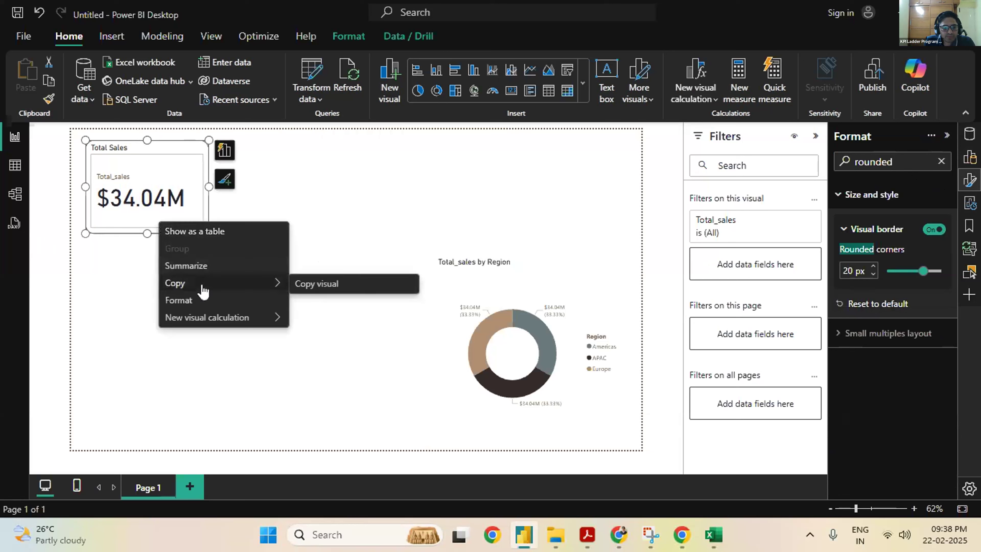
click(352, 188)
key(ctrl+c)
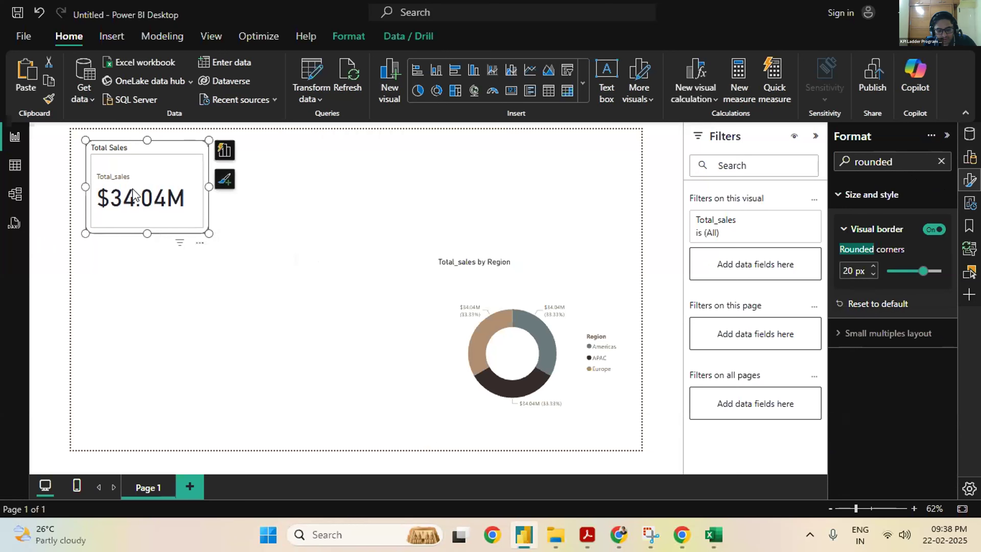
key(ctrl+v)
drag(179, 204, 324, 203)
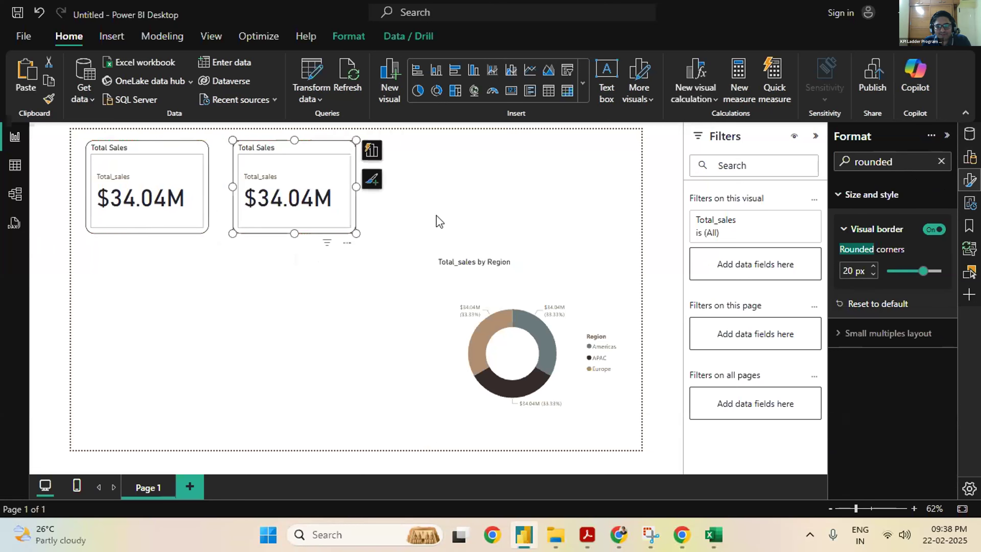
Paste another copy of the Total Sales card and place it third in the row of cards
click(462, 213)
click(347, 213)
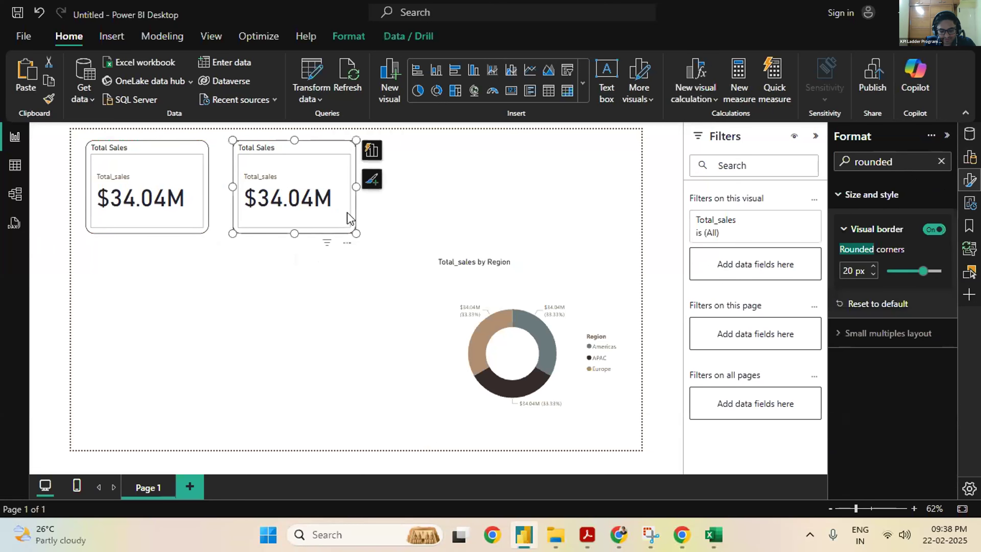
key(ctrl+v)
drag(299, 212, 448, 210)
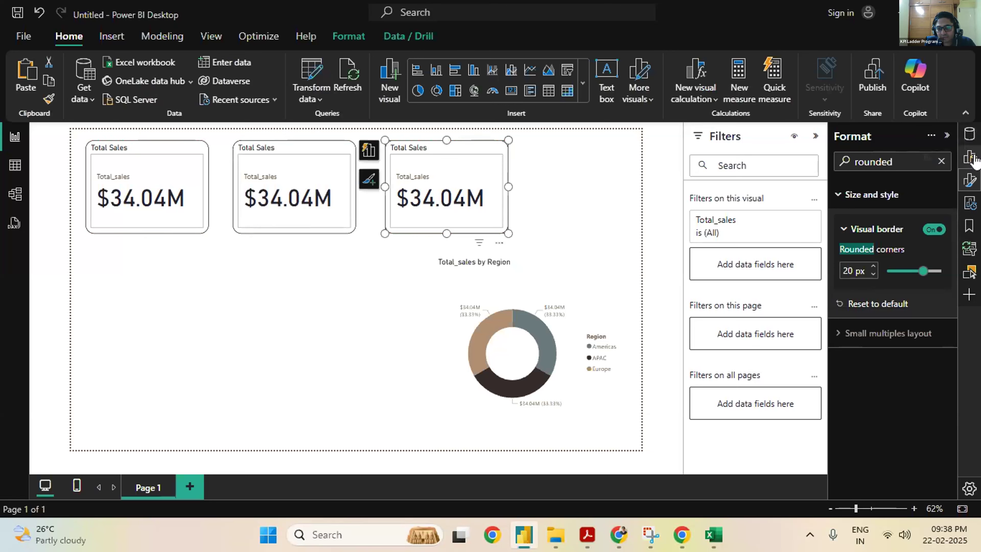
Replace the Total_sales measure in the second card with the total_cost measure
click(970, 135)
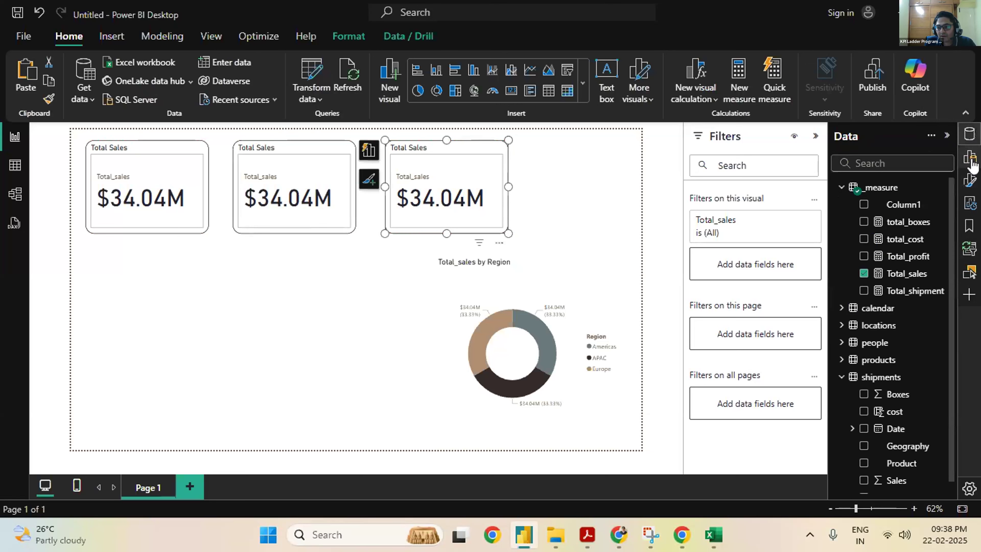
click(263, 199)
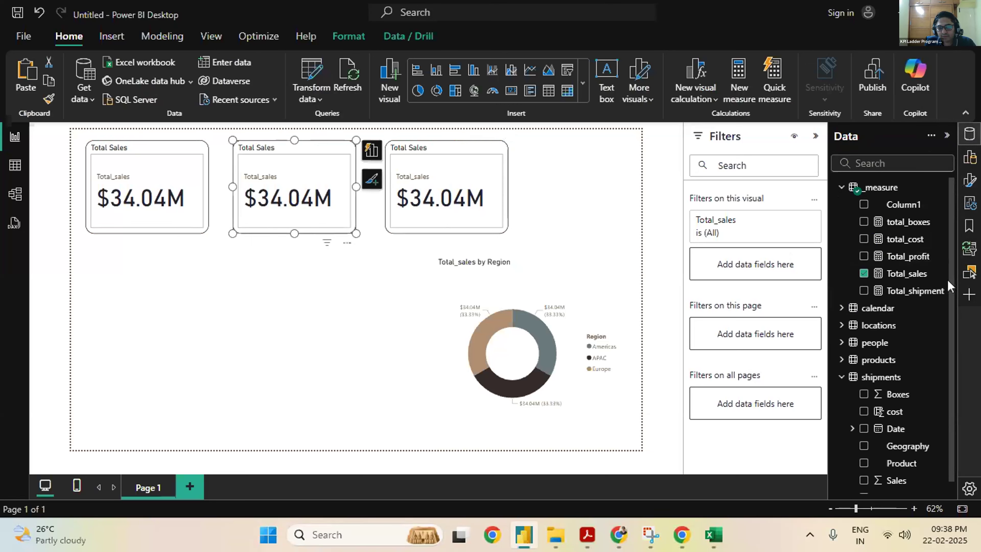
click(864, 274)
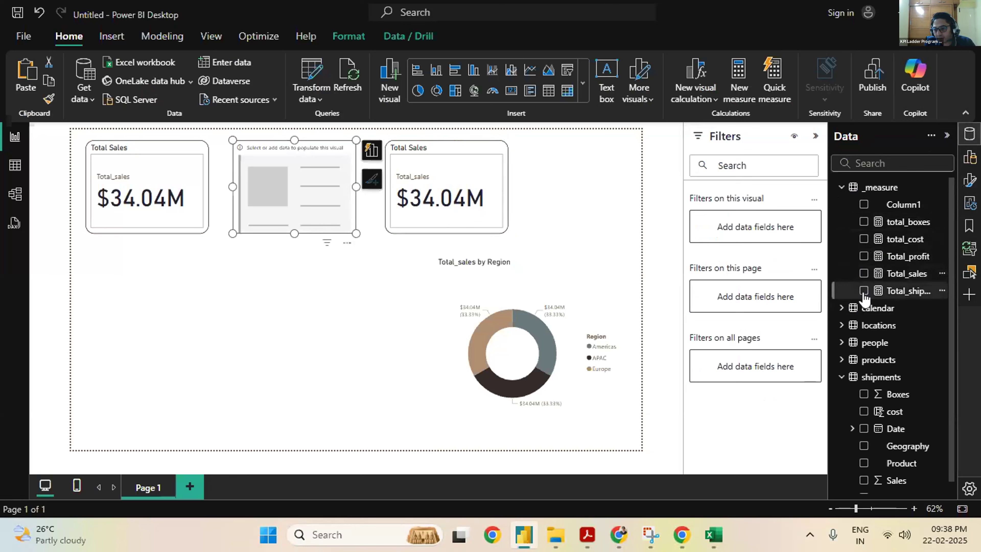
click(866, 250)
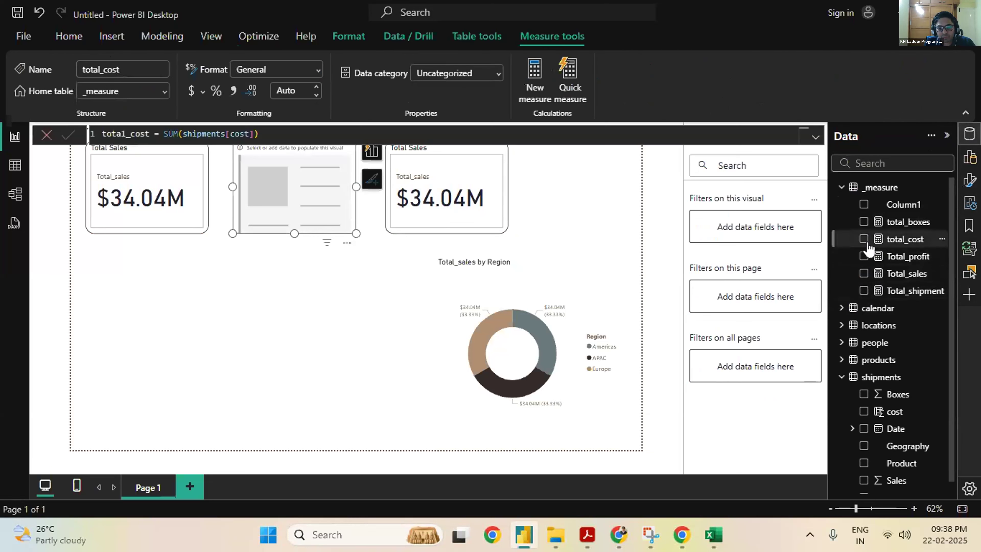
click(864, 240)
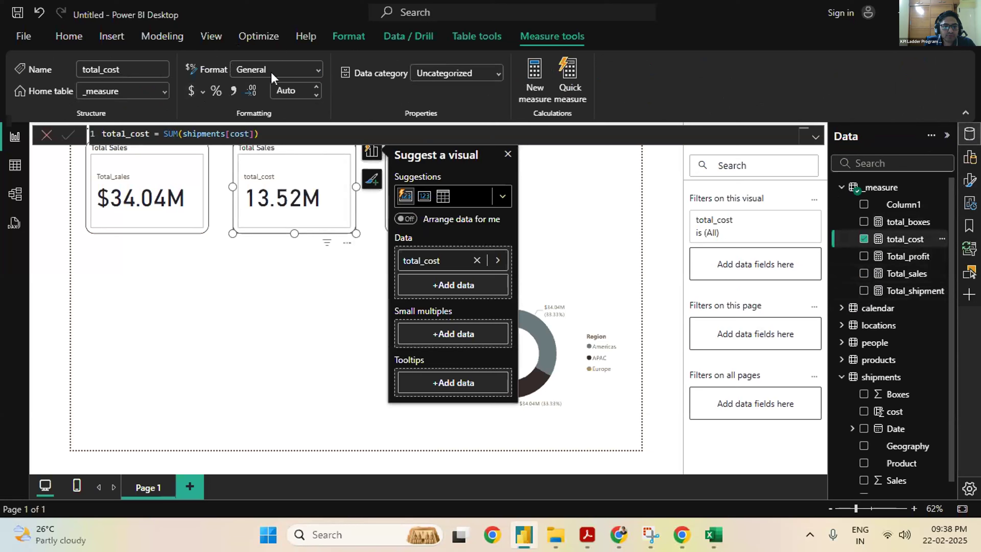
Format the total_cost measure as currency with 2 decimal places
click(293, 94)
text(2)
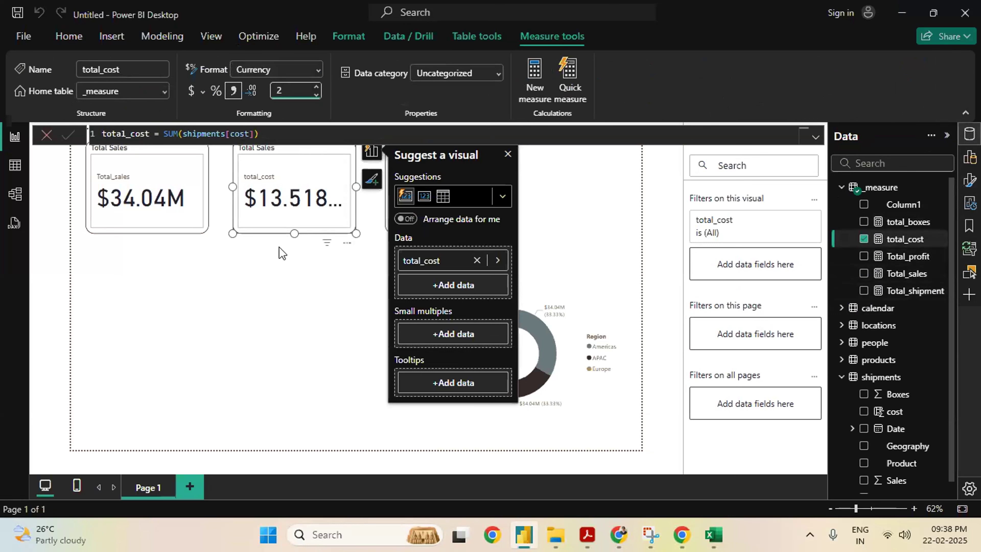
click(277, 305)
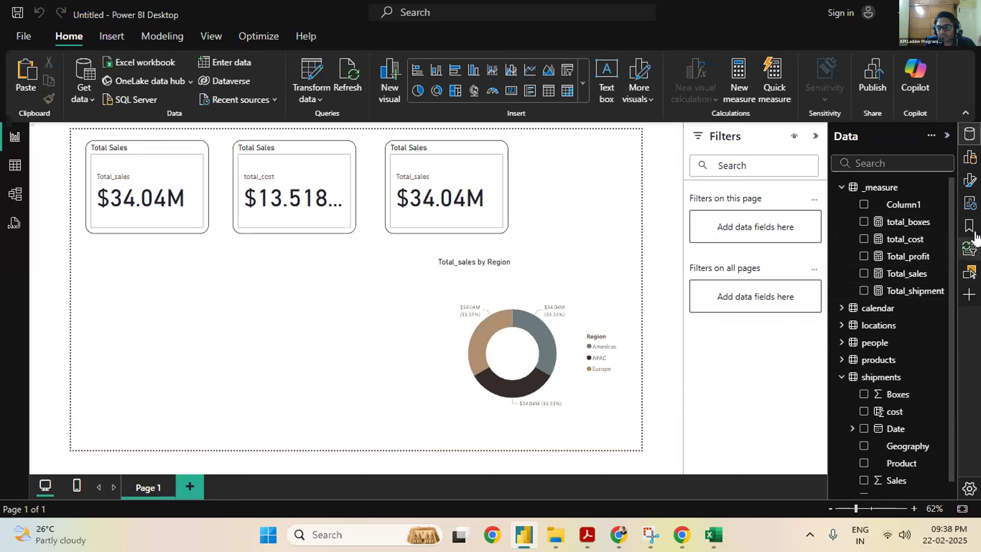
click(340, 208)
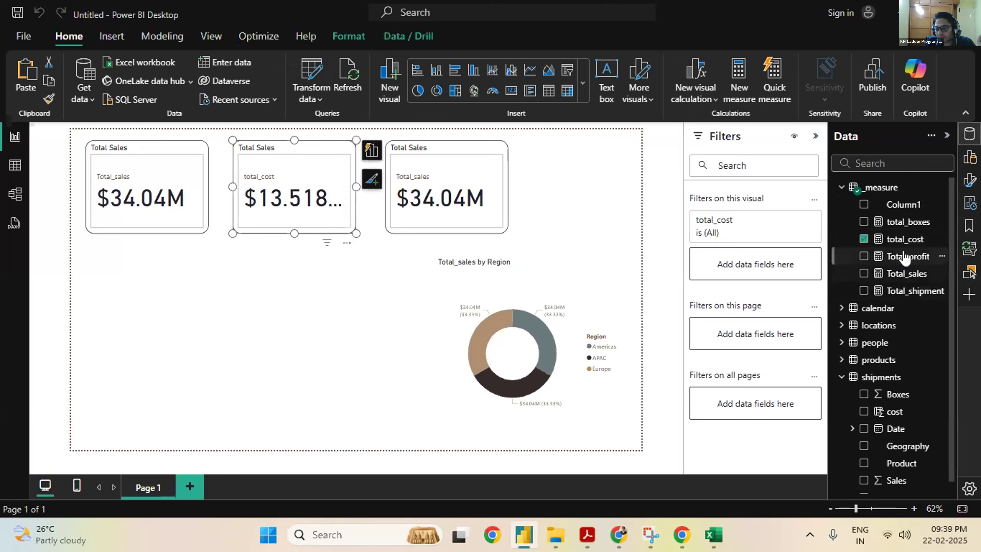
click(905, 239)
click(289, 92)
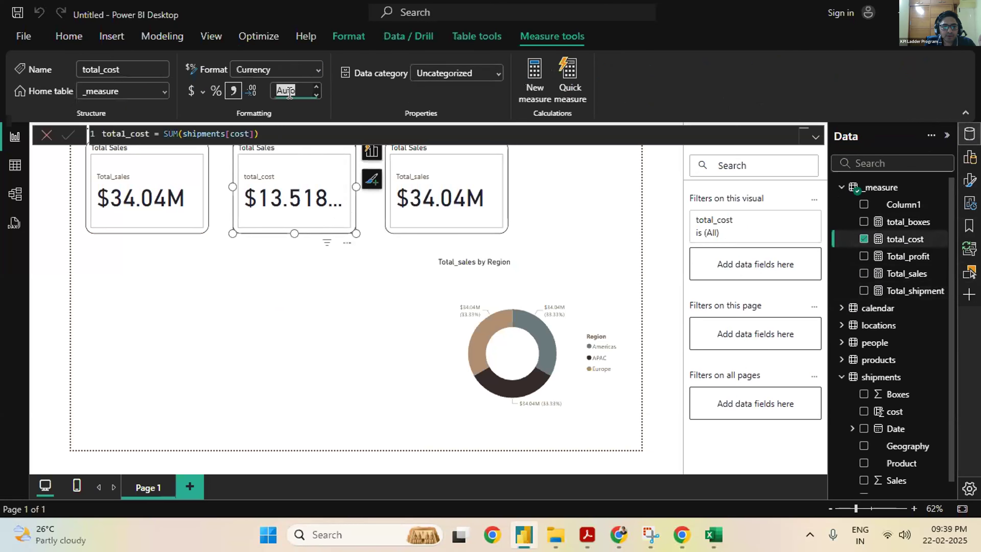
text(2)
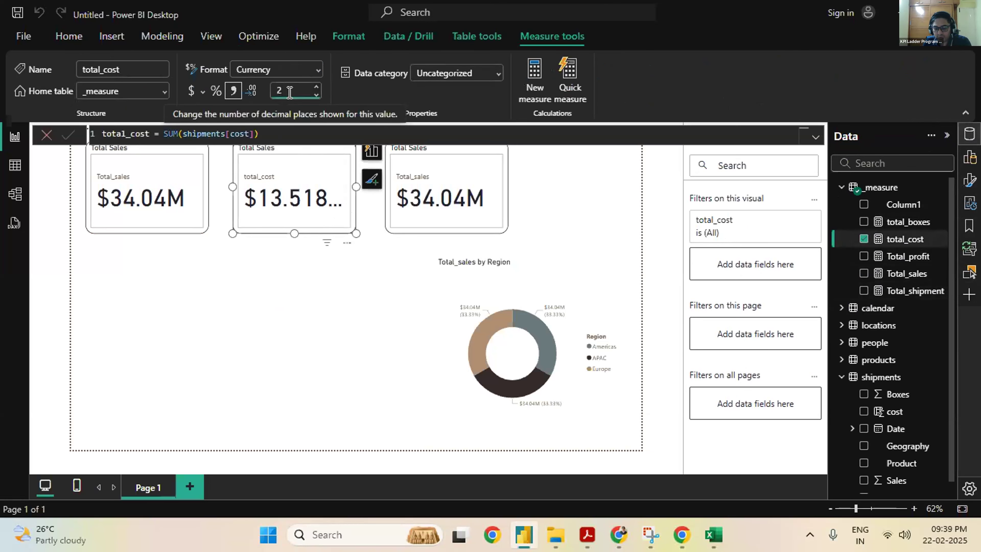
key(Return)
click(290, 293)
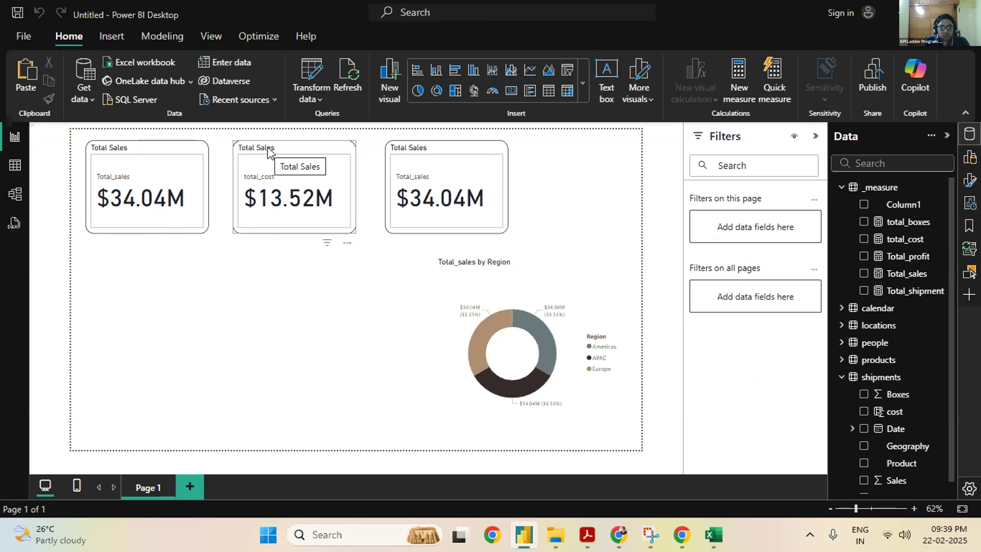
Change the title of the second card to "Total cost"
click(270, 153)
click(270, 153)
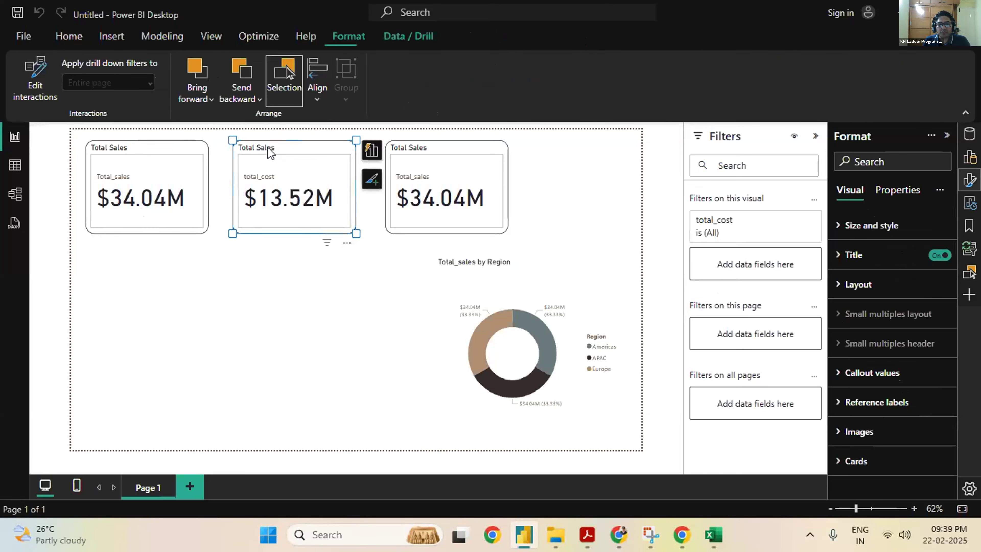
double_click(270, 151)
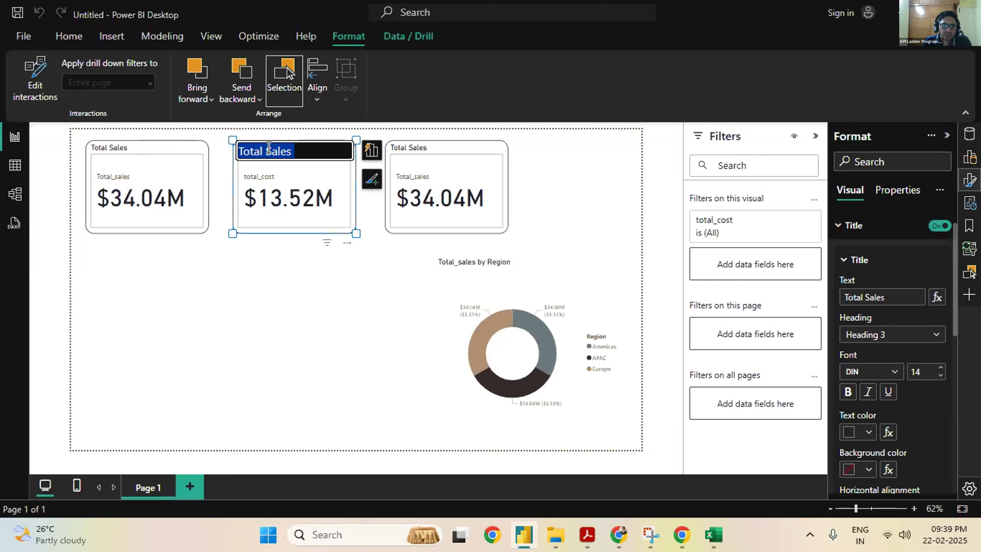
click(308, 152)
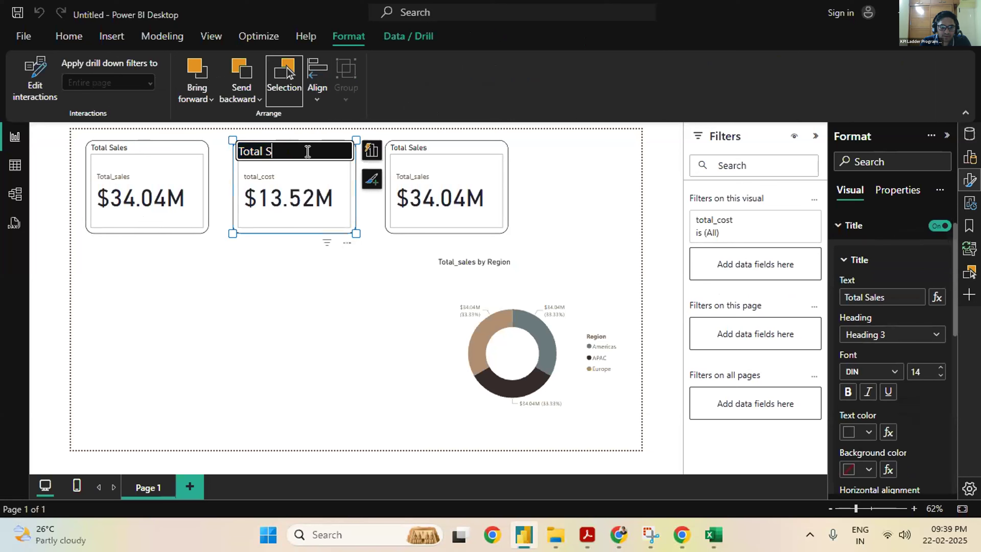
text(cost)
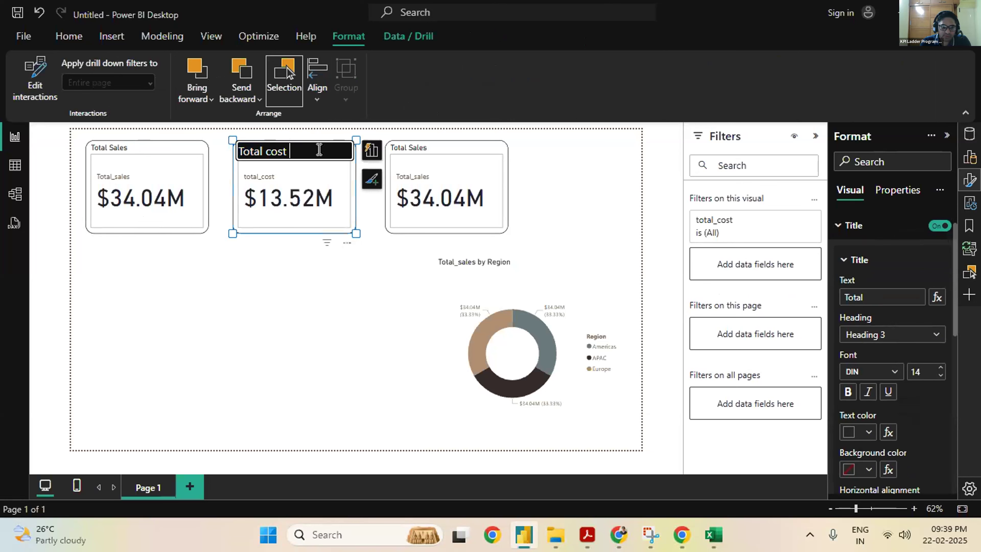
click(346, 284)
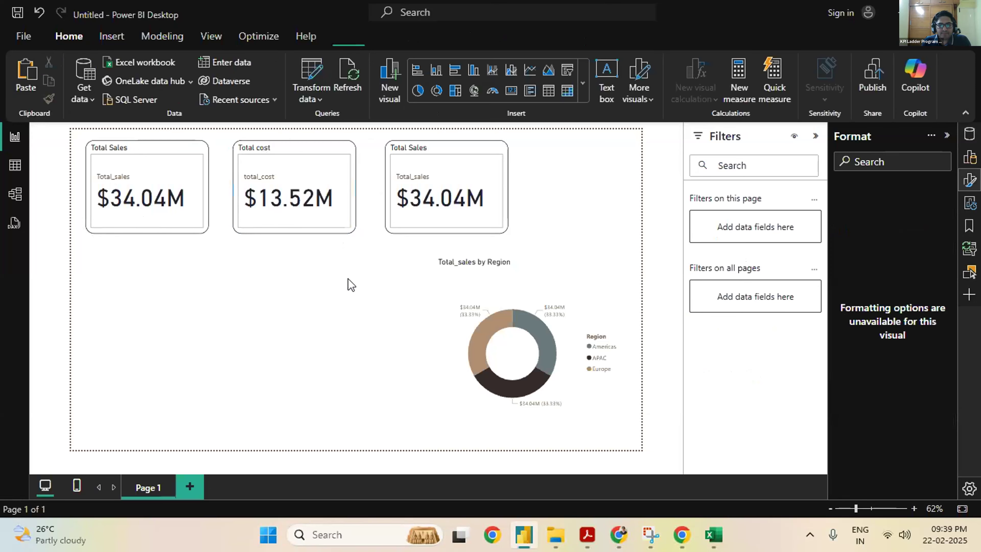
Replace the Total_sales measure in the third card with the Total_profit measure
click(455, 197)
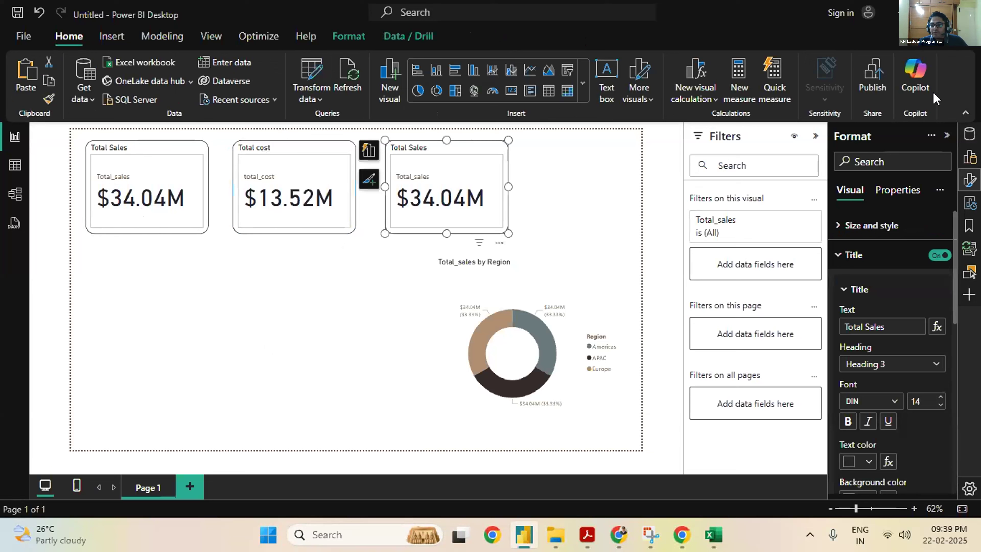
click(969, 139)
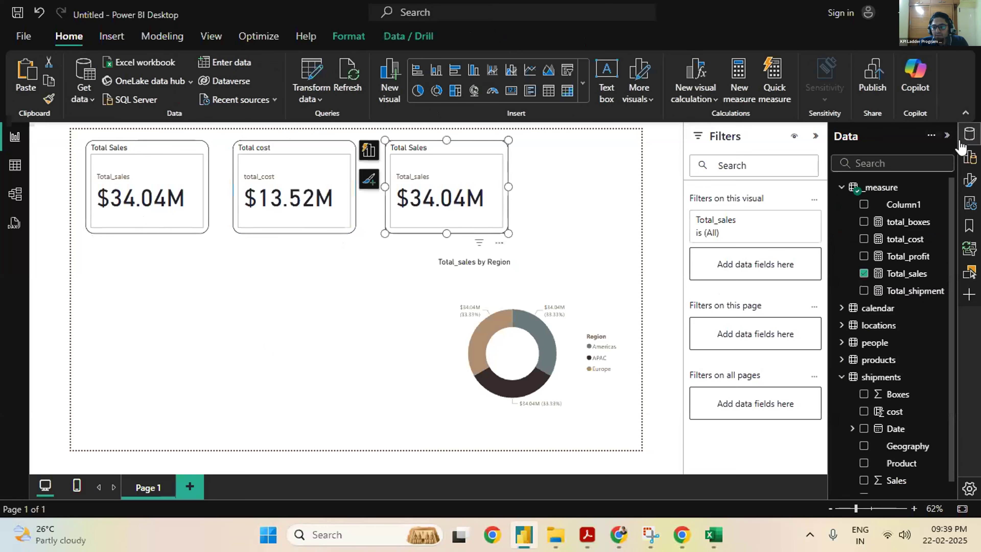
click(315, 340)
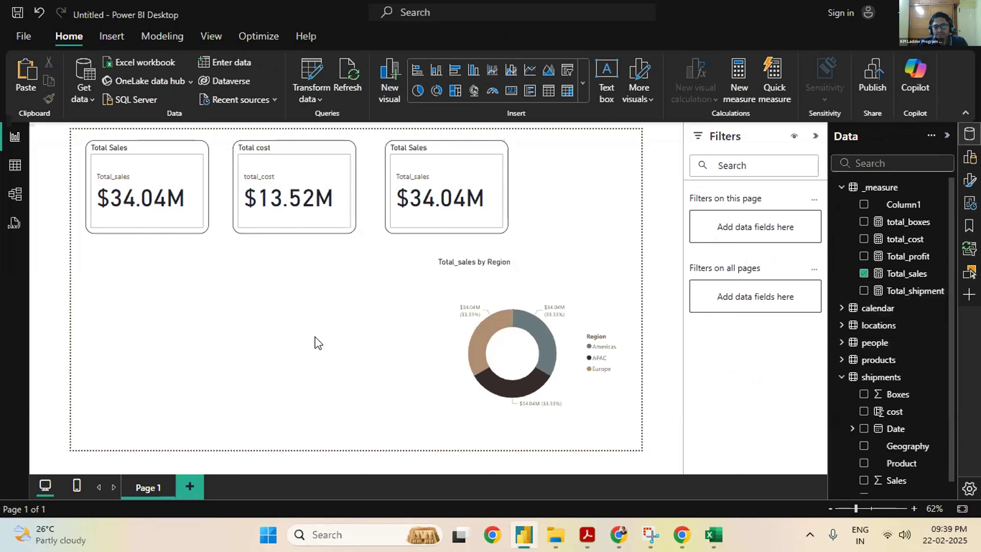
click(412, 217)
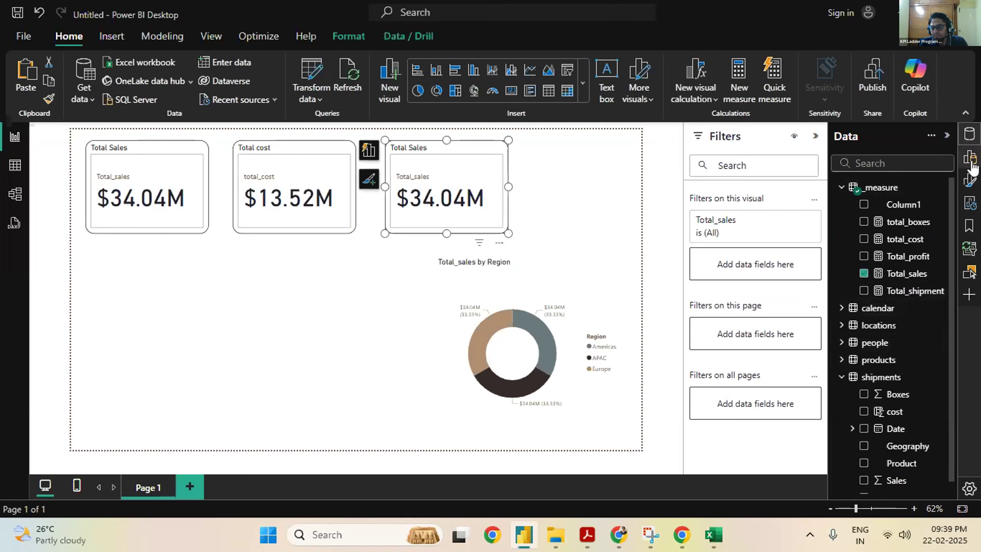
click(864, 273)
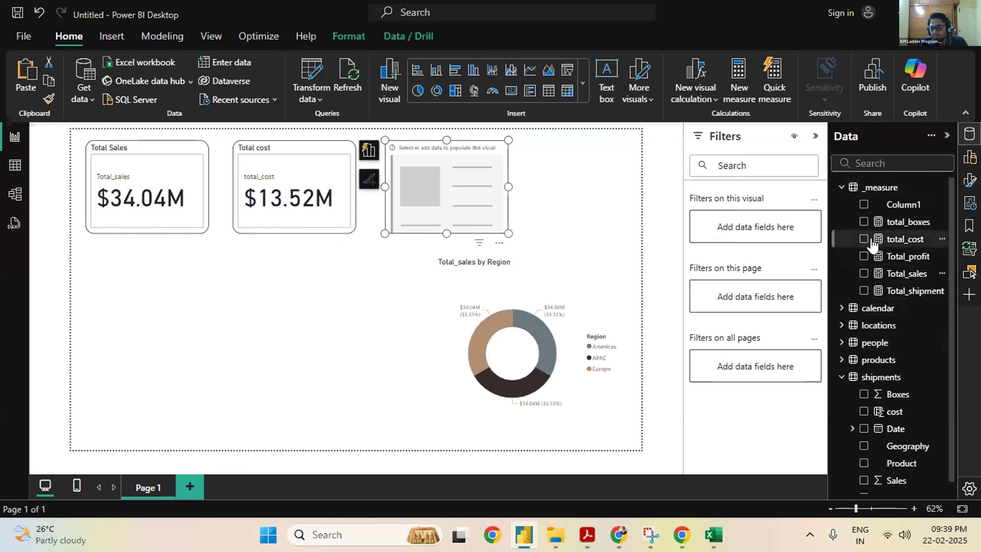
click(864, 256)
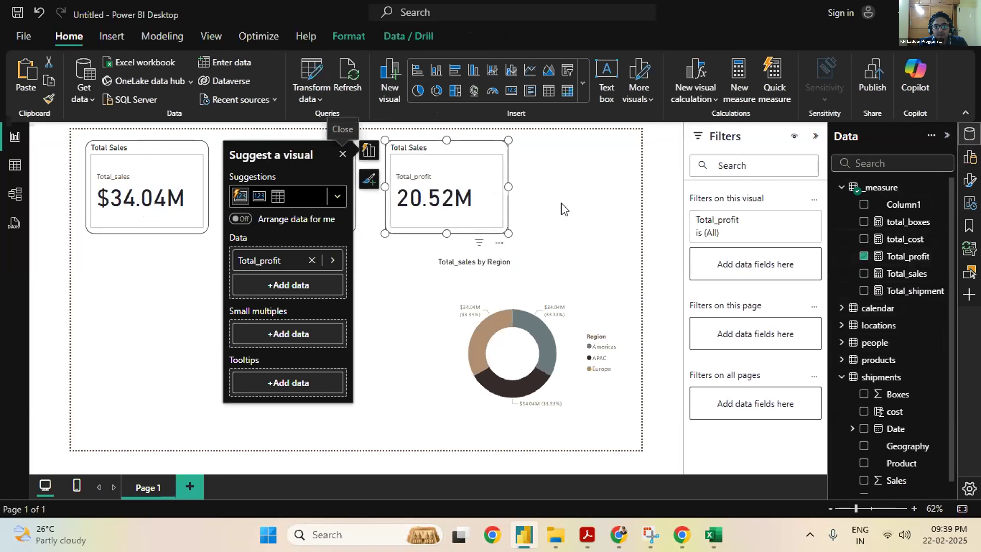
click(566, 209)
Format the Total_profit measure as currency with 2 decimal places
click(483, 211)
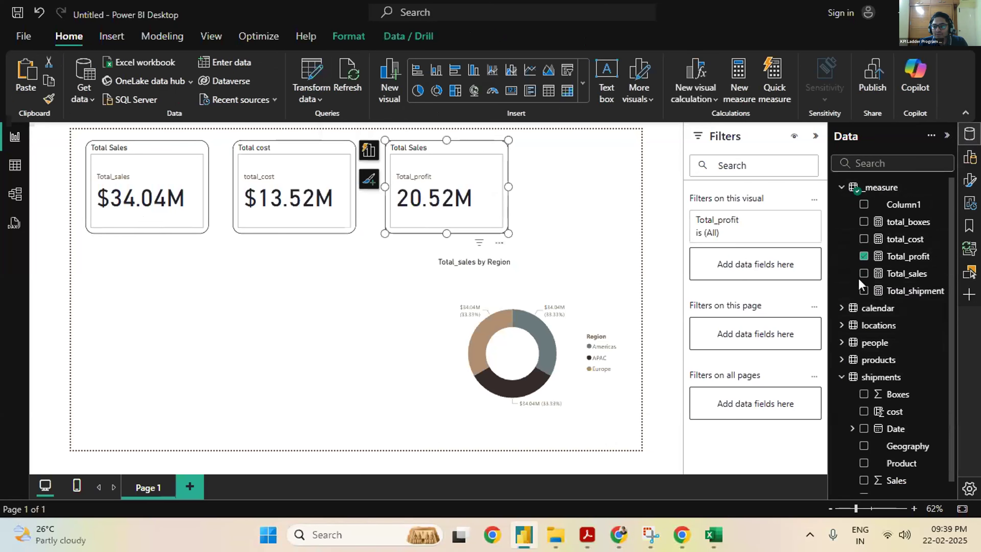
click(916, 259)
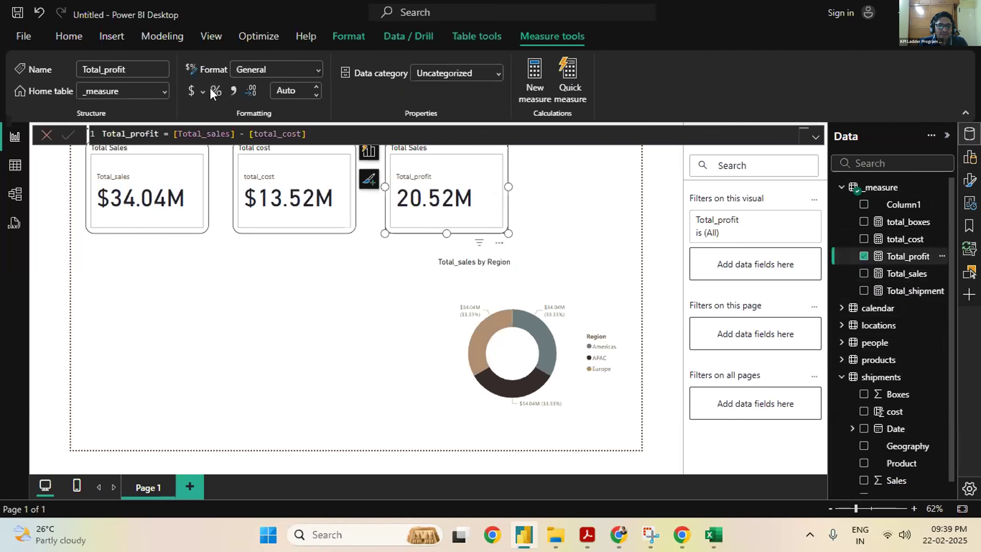
click(191, 91)
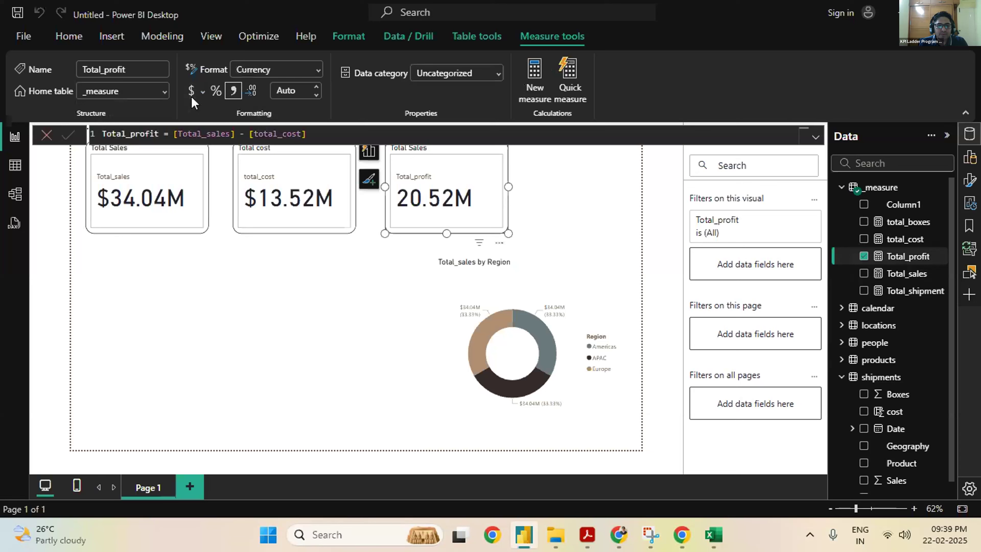
text(2)
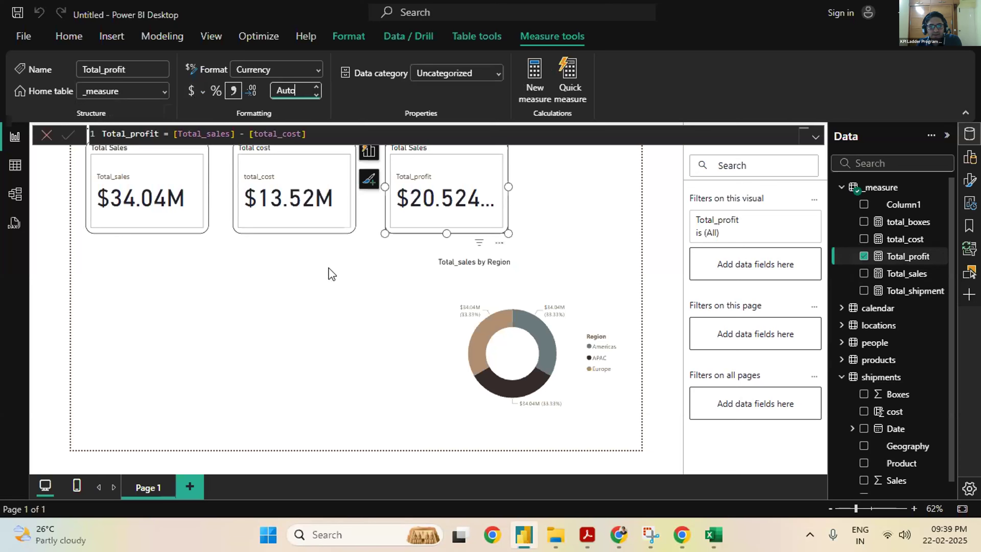
text(2)
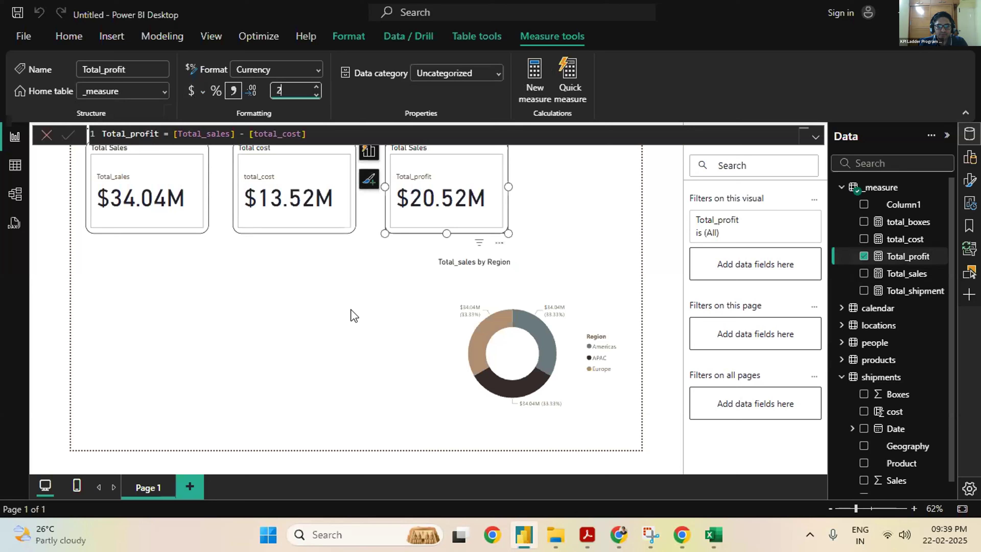
click(354, 316)
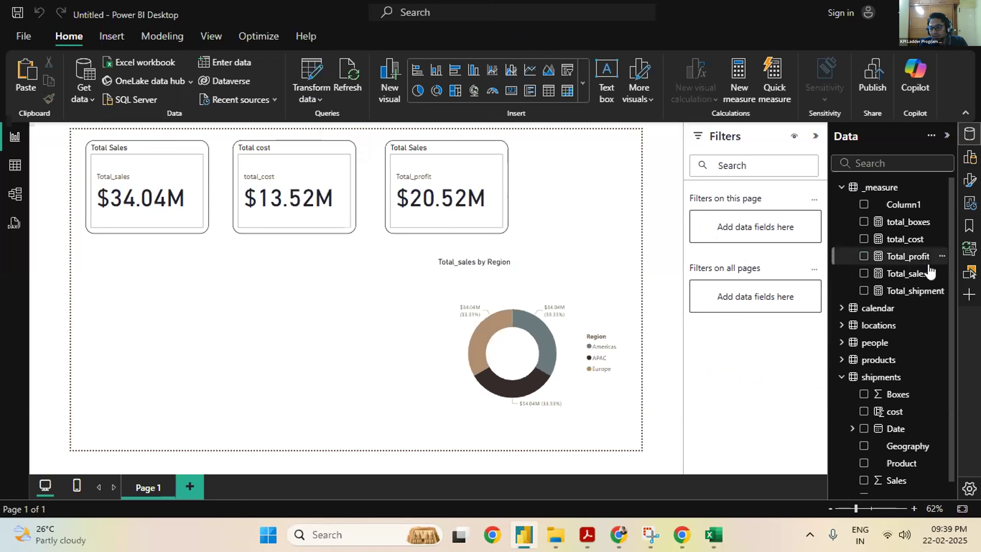
Duplicate the Total_profit card and place the copy fourth in the row of cards, aligned with the others
right_click(459, 195)
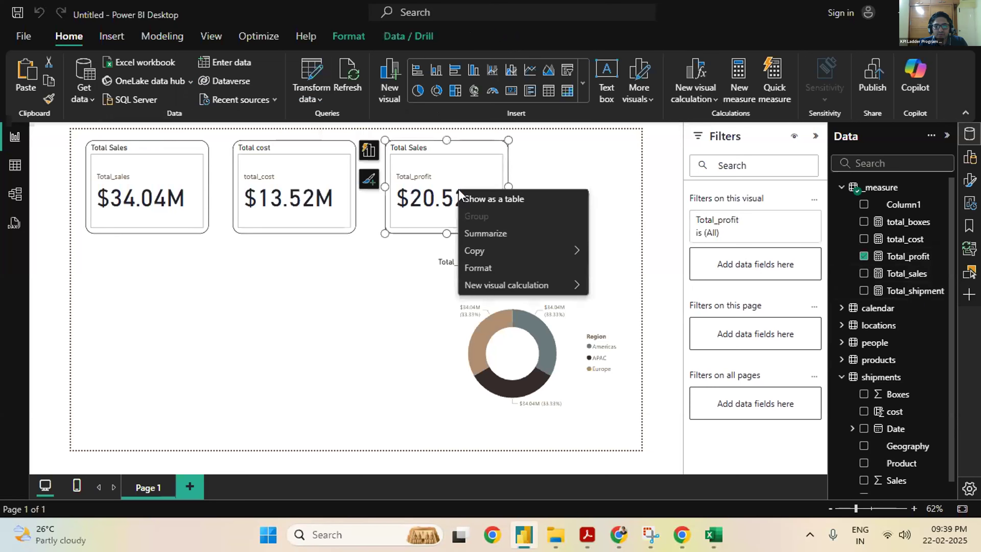
click(396, 249)
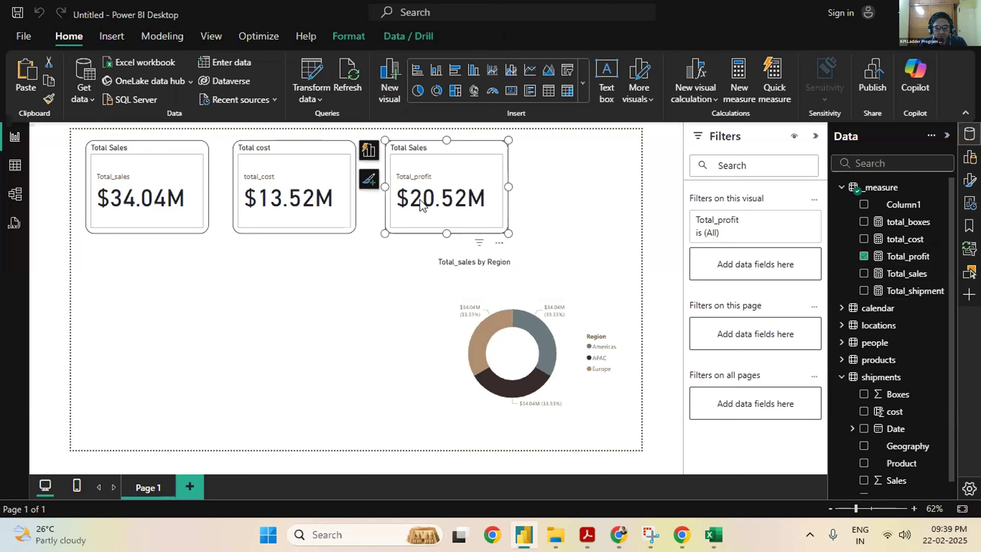
key(ctrl+v)
drag(431, 193, 560, 189)
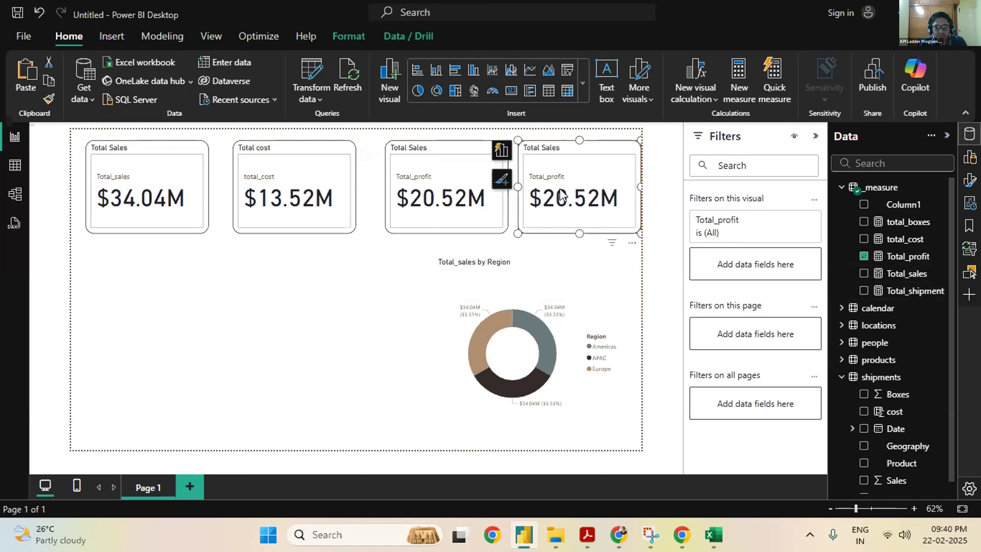
Shift the second, third and fourth cards slightly so that all four cards are evenly spaced in the row
drag(435, 183, 423, 182)
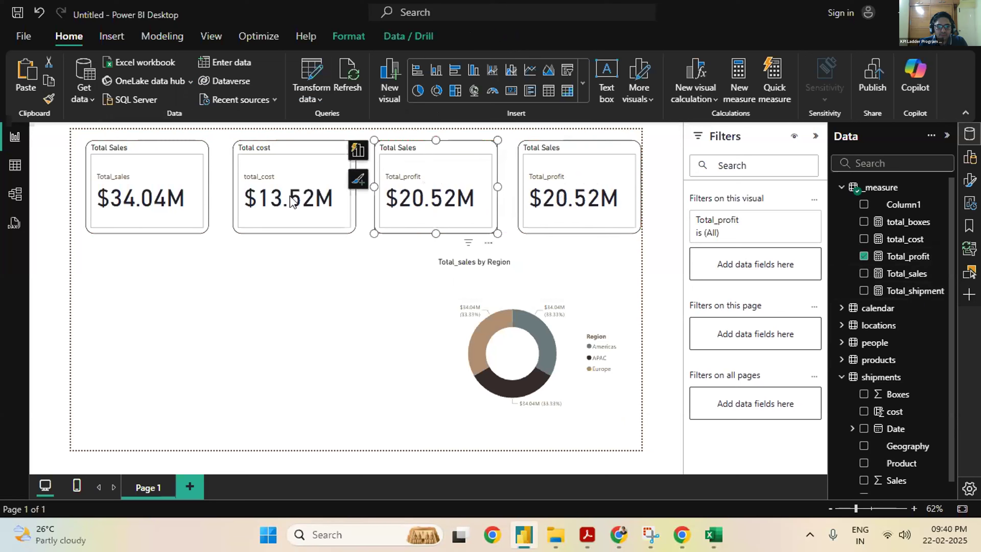
drag(285, 194, 276, 196)
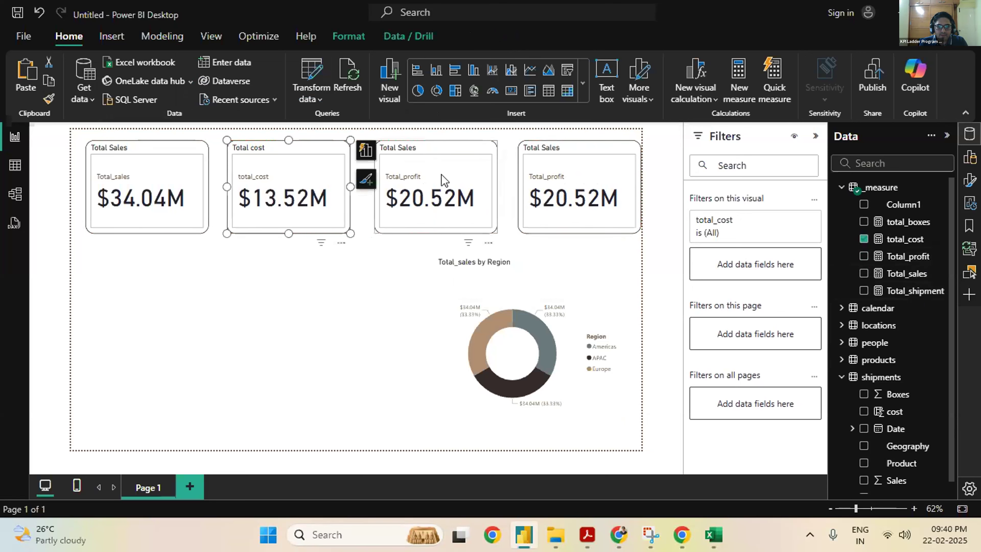
drag(439, 181, 438, 182)
drag(579, 211, 571, 212)
click(324, 314)
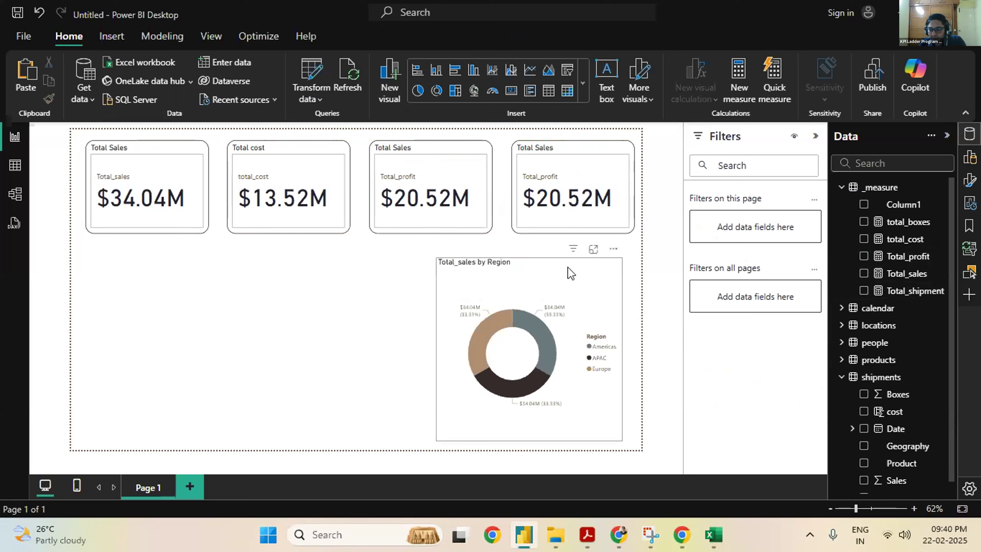
Change the third card's title to "Total profit"
click(546, 209)
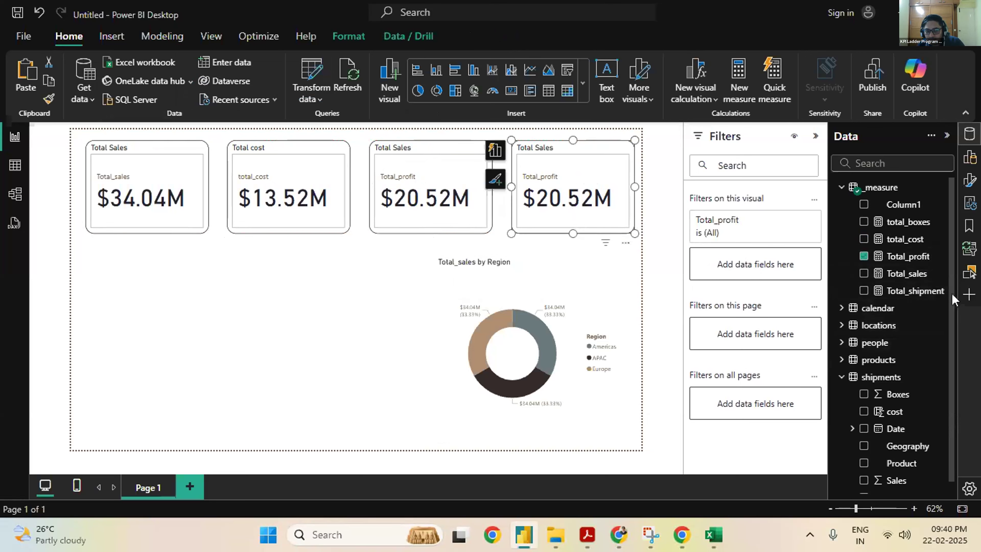
click(421, 154)
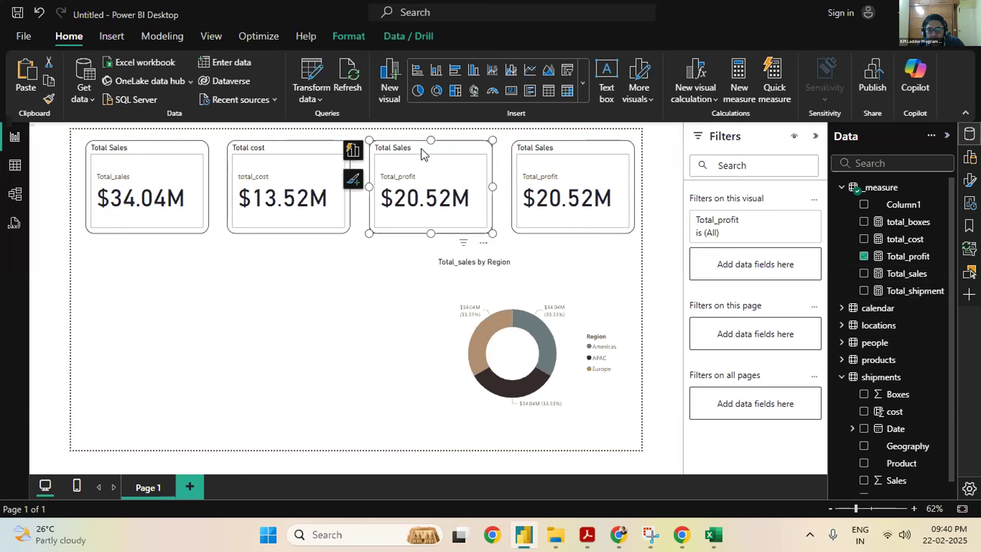
click(421, 147)
double_click(433, 153)
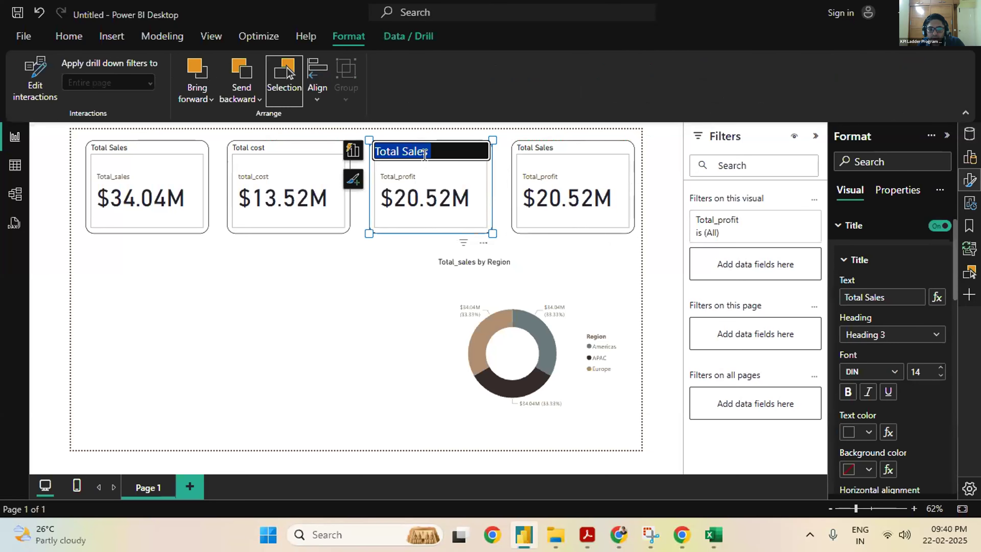
key(BackSpace)
key(BackSpace)
text(profit)
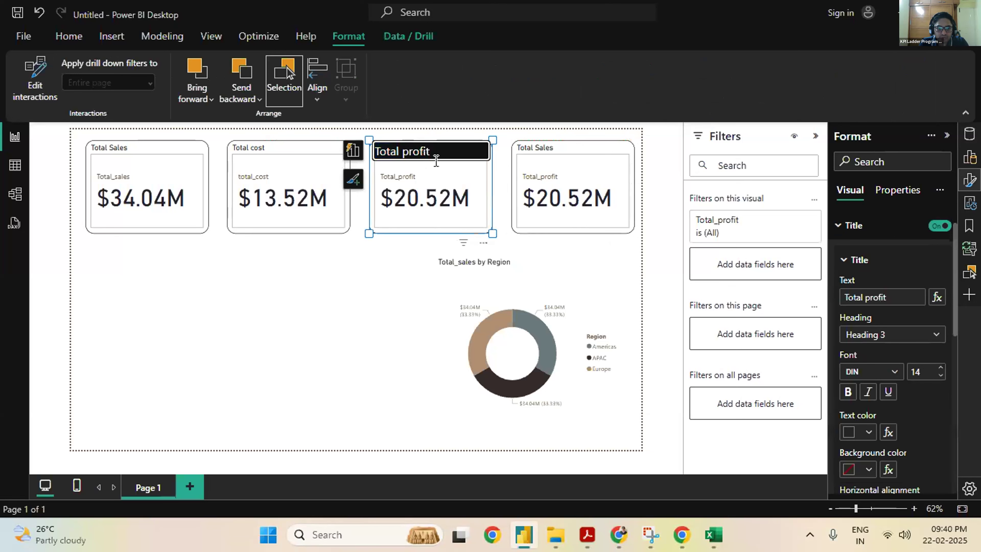
click(398, 323)
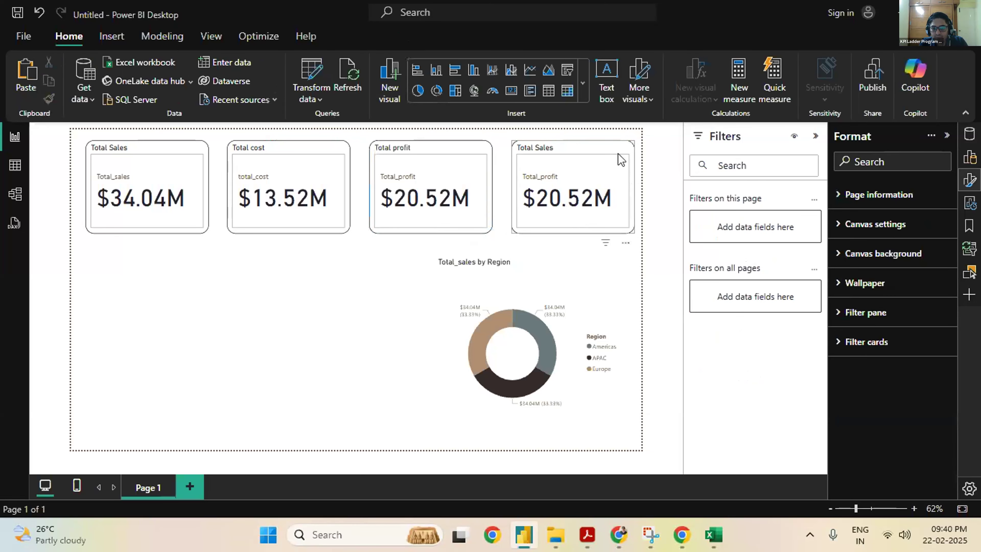
Replace the Total_profit measure in the fourth card with the total_boxes measure and check that measure's number format
click(609, 152)
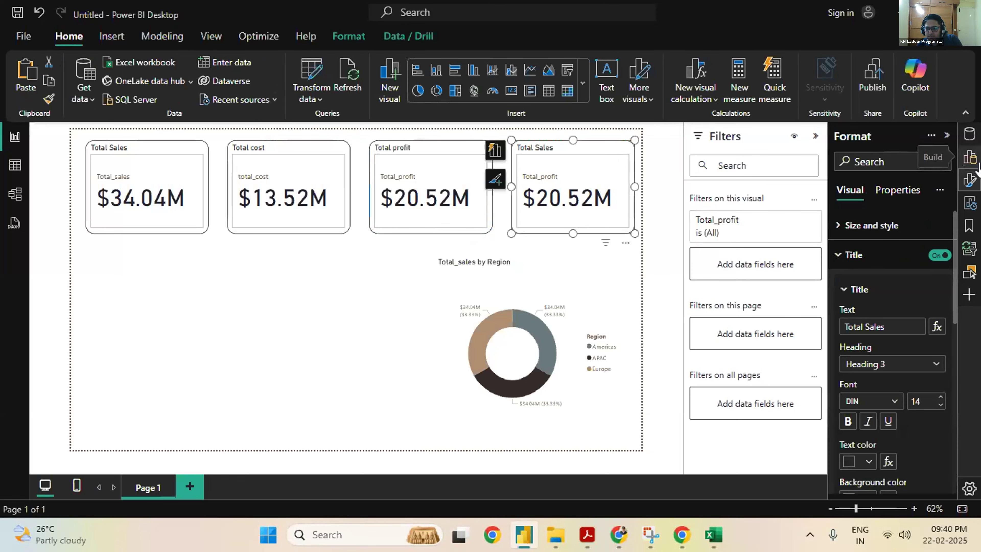
click(971, 159)
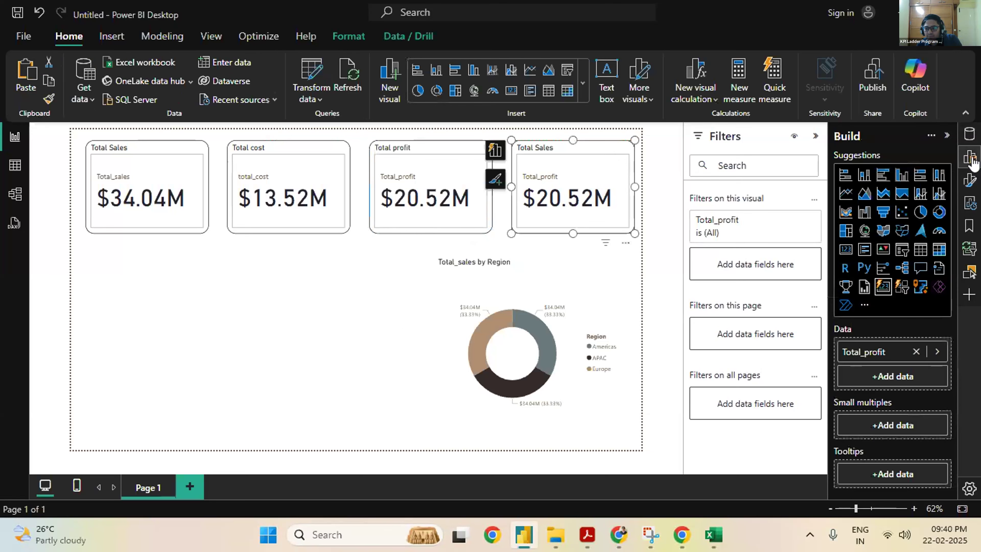
click(575, 289)
click(419, 300)
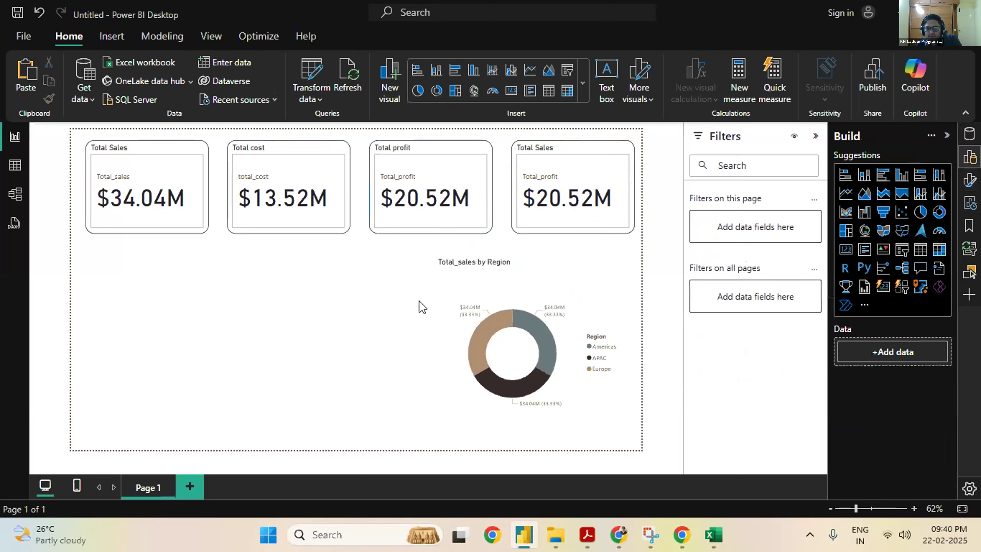
click(566, 197)
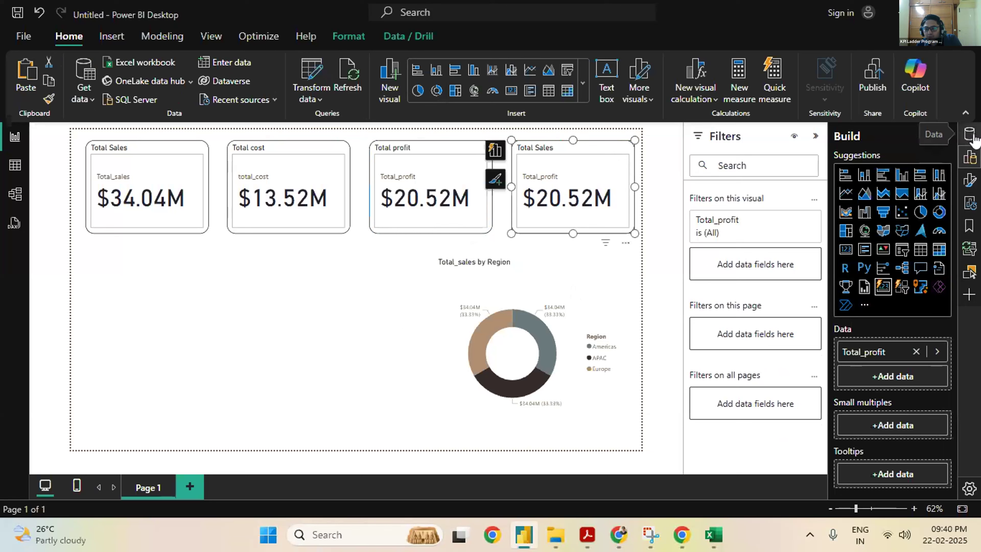
click(312, 303)
click(594, 216)
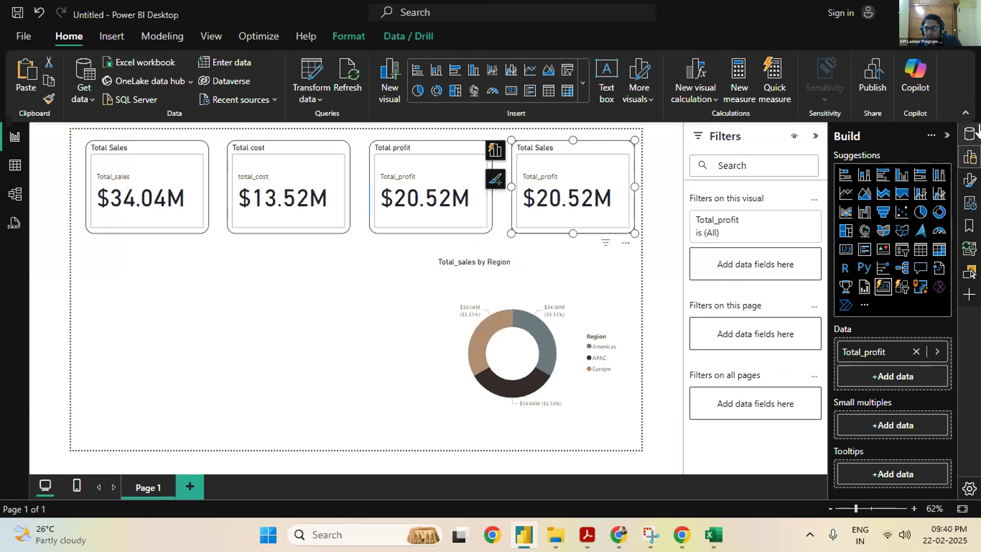
click(969, 134)
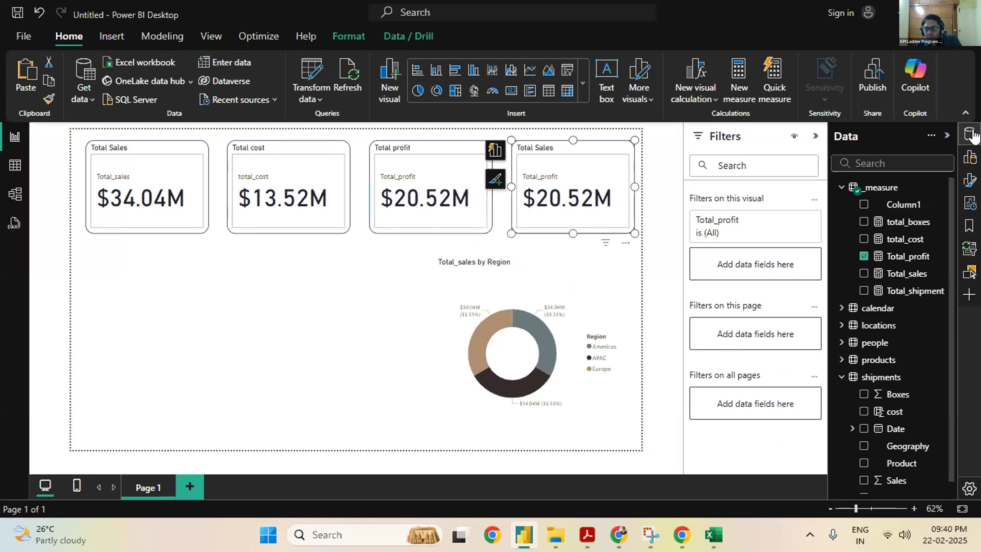
click(864, 257)
click(864, 221)
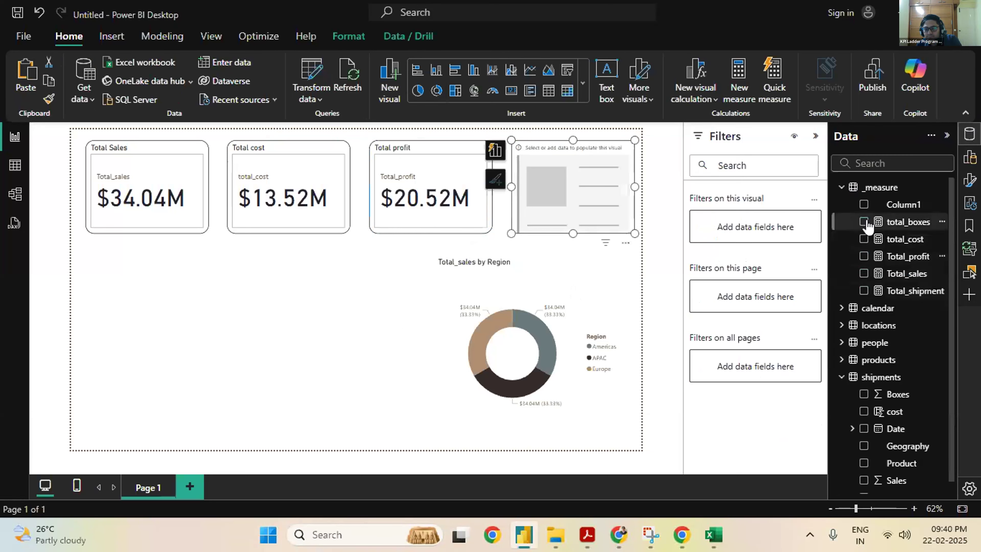
click(292, 348)
click(550, 155)
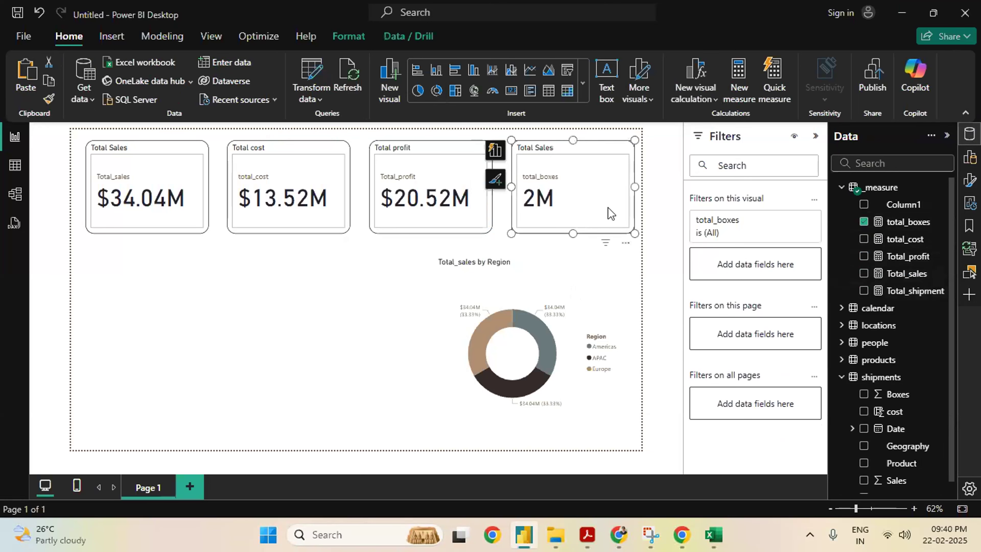
click(908, 222)
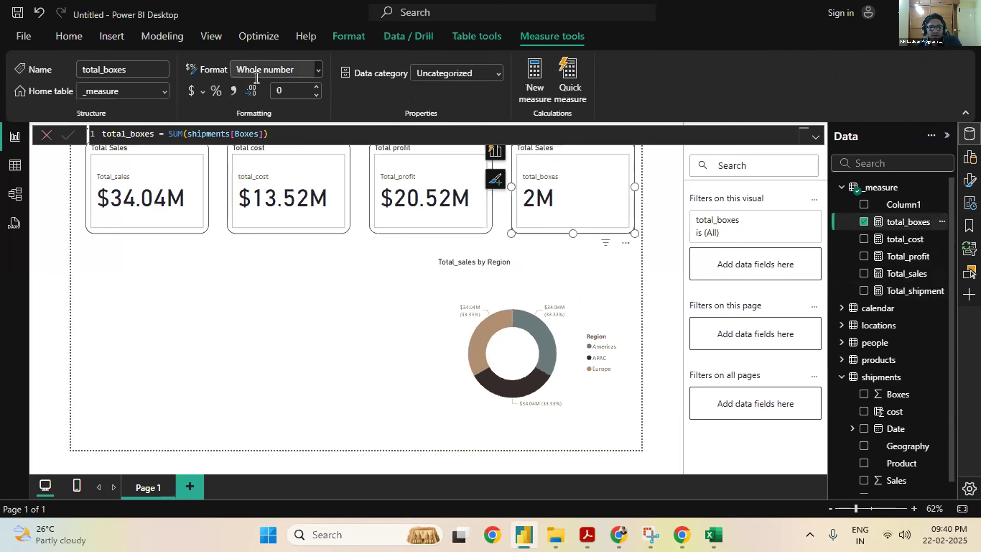
click(332, 307)
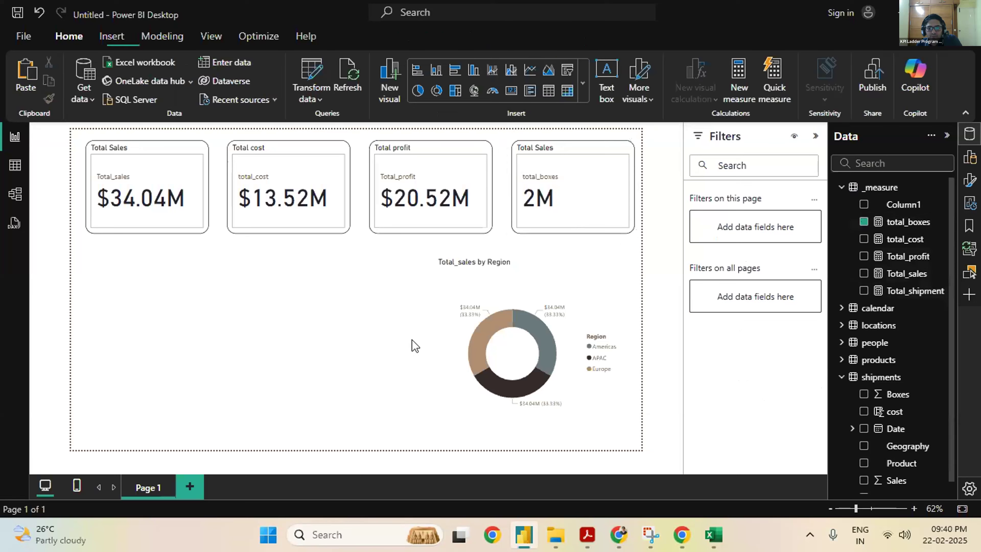
Change the fourth card's title to "Total boxes"
click(553, 149)
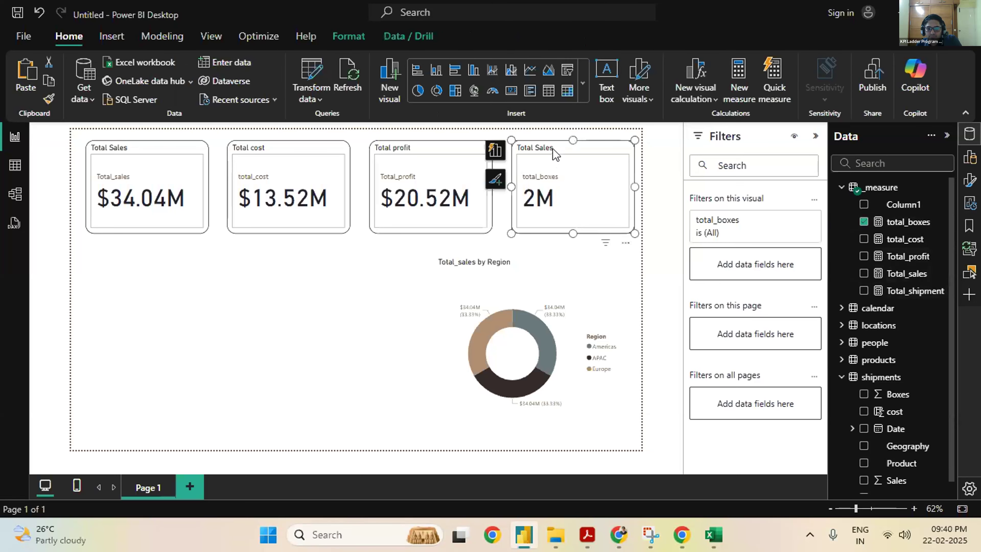
double_click(555, 149)
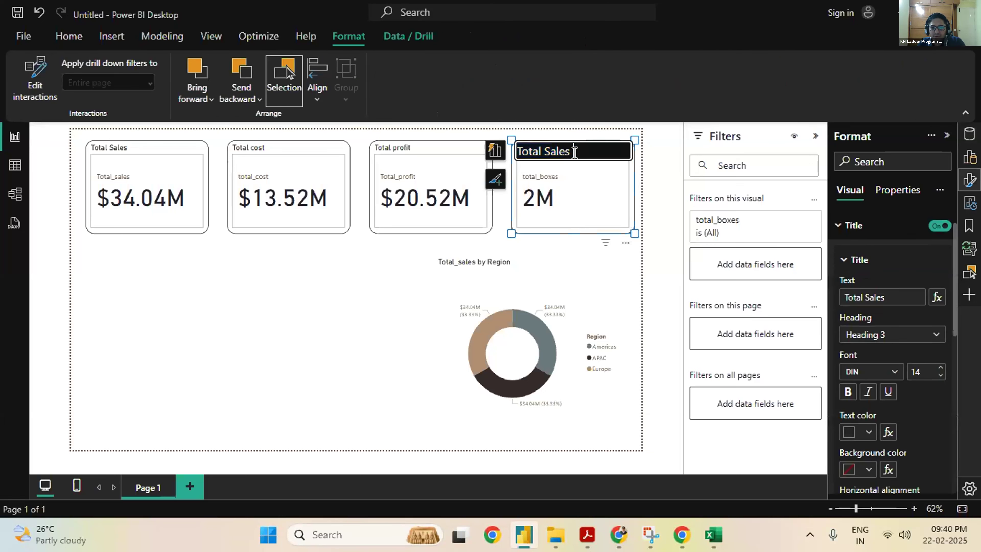
key(BackSpace)
key(BackSpace)
key(BackSpace)
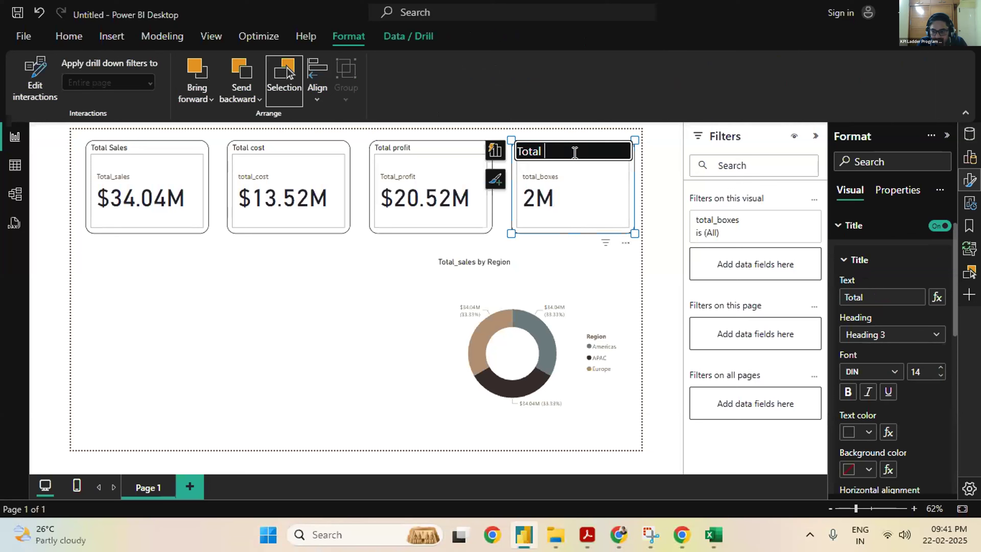
text(boxes)
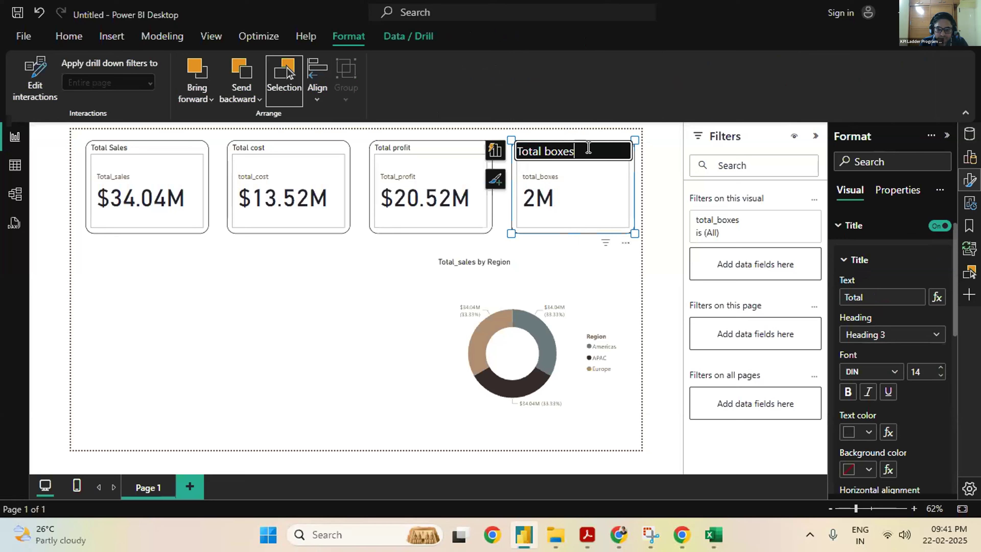
click(281, 367)
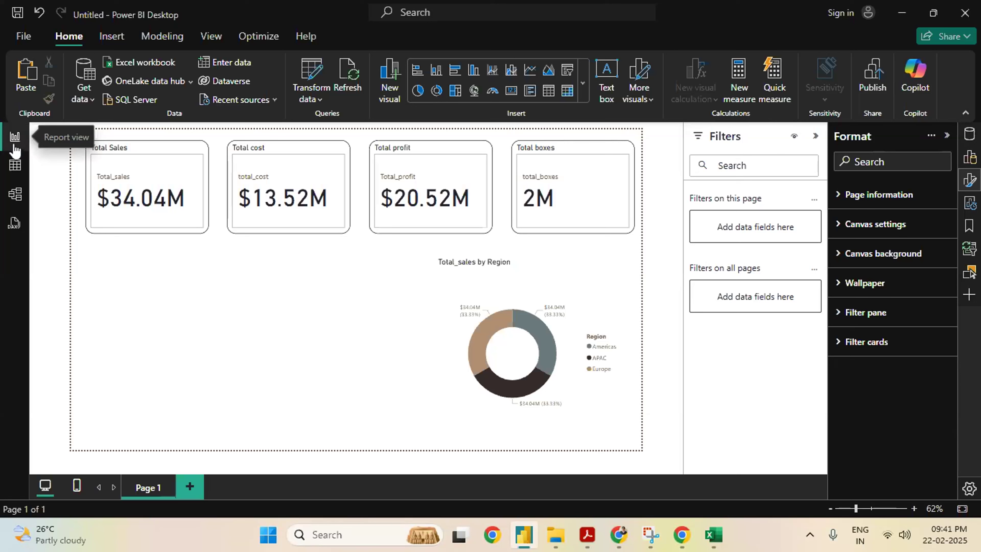
Review the DAX formula of the Total_sales measure
click(968, 140)
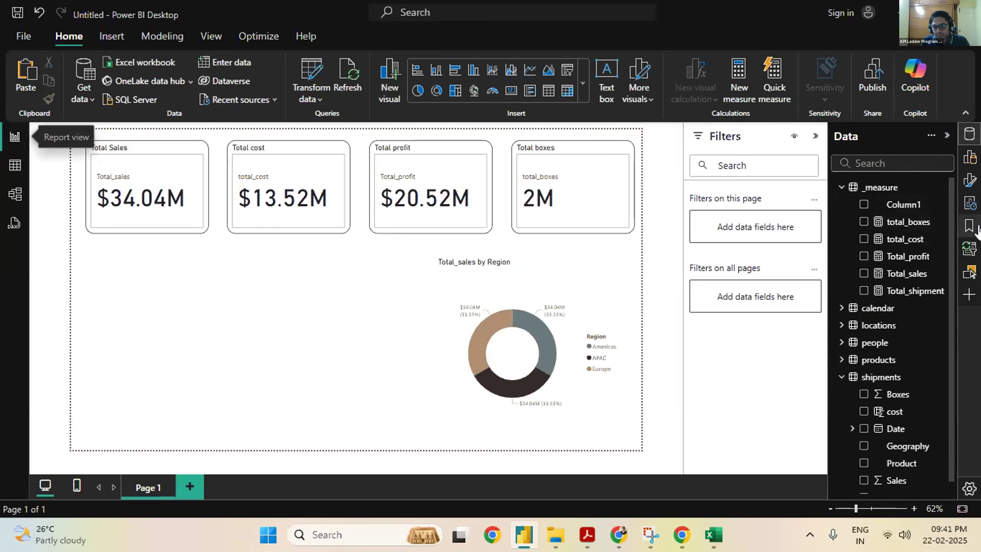
right_click(942, 241)
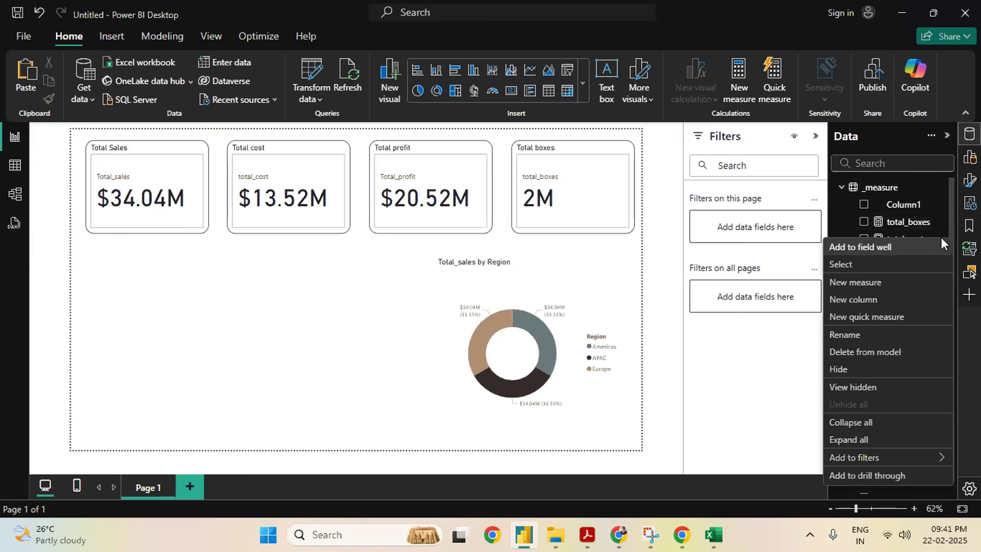
click(291, 348)
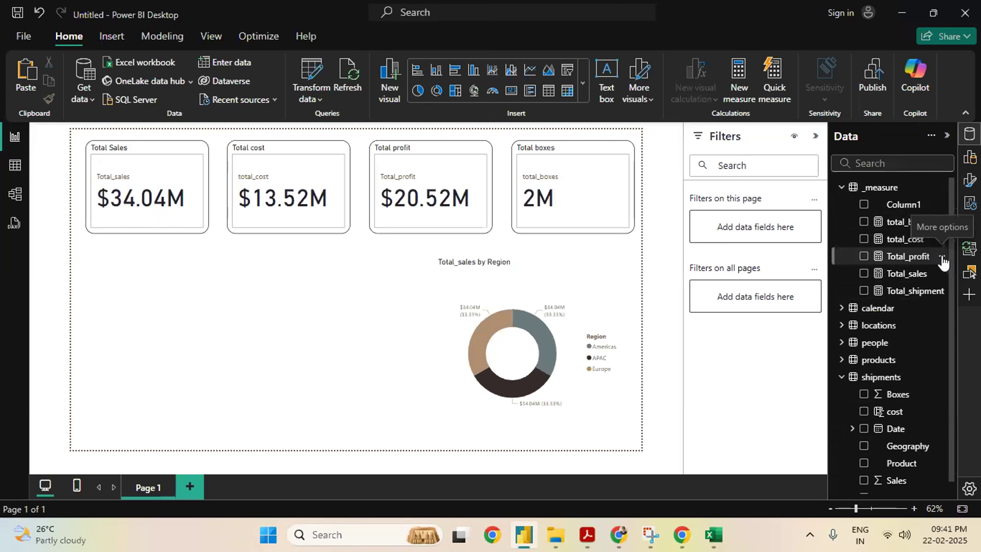
click(924, 282)
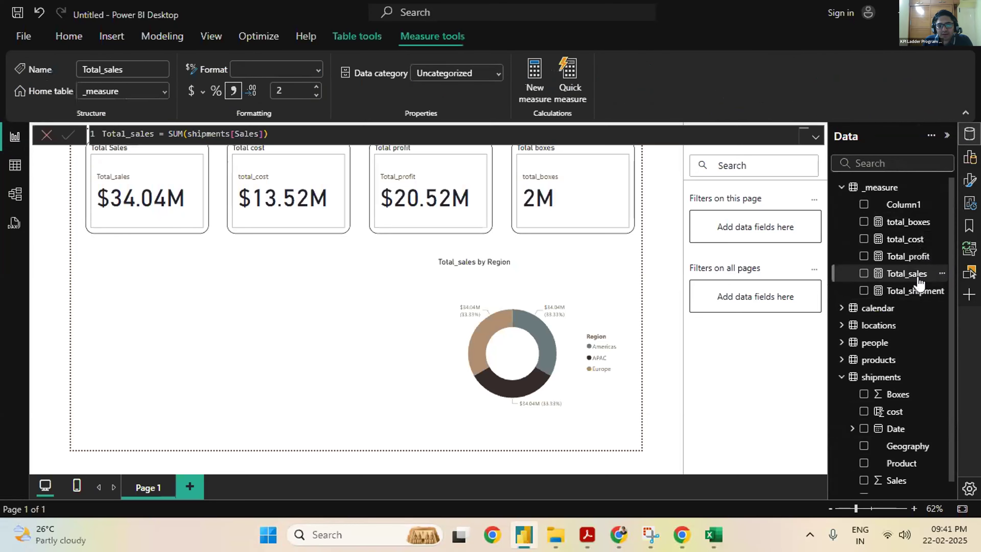
click(131, 135)
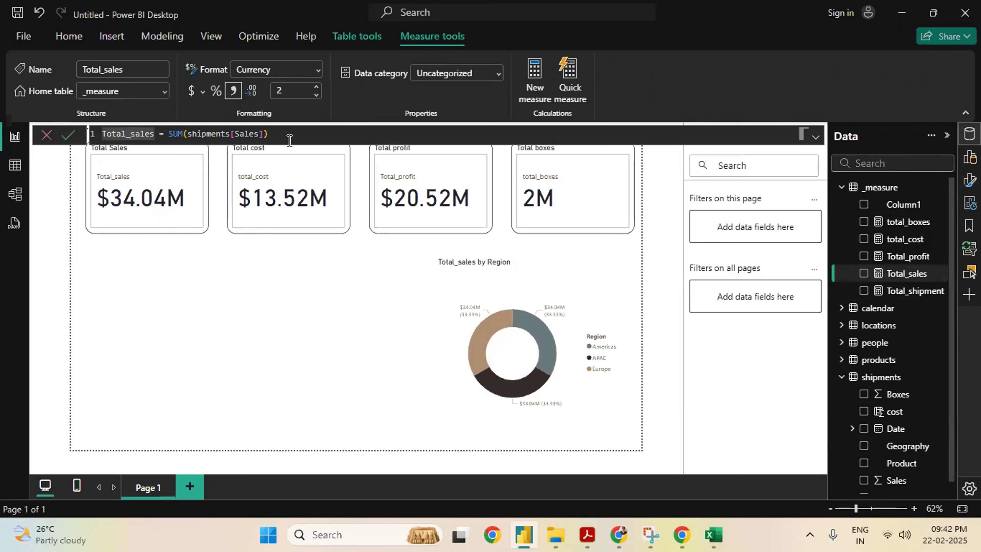
click(270, 298)
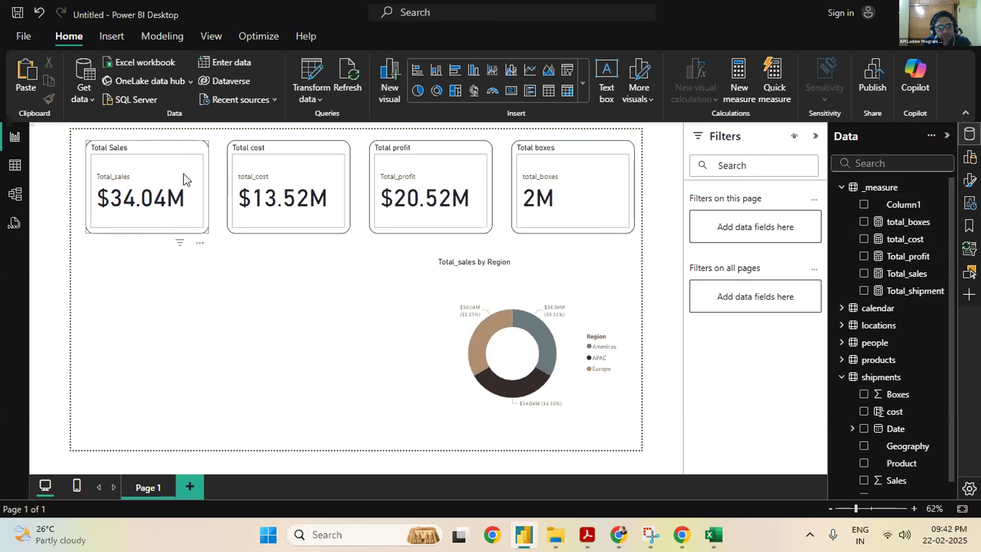
Remove the Total Sales card from the report page and undo the removal
click(199, 243)
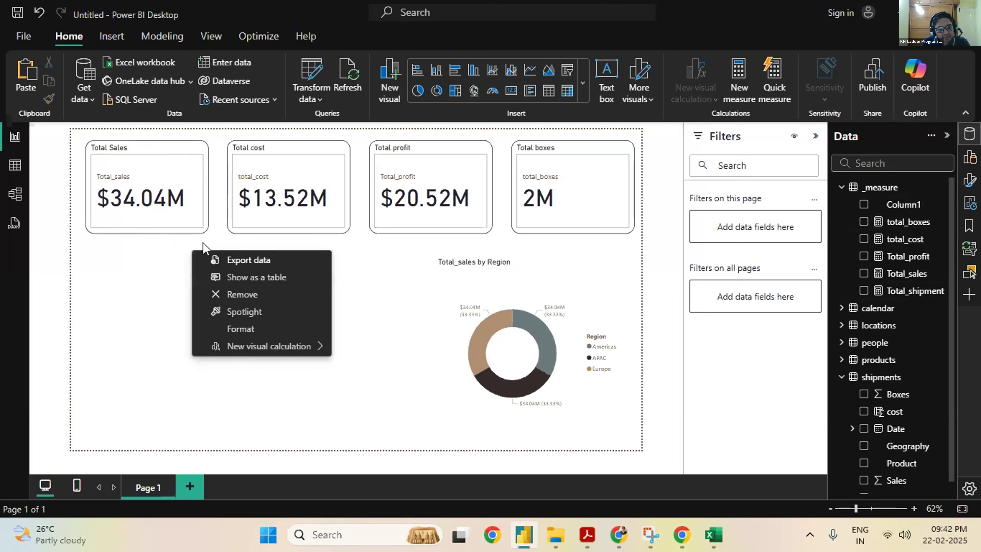
click(231, 295)
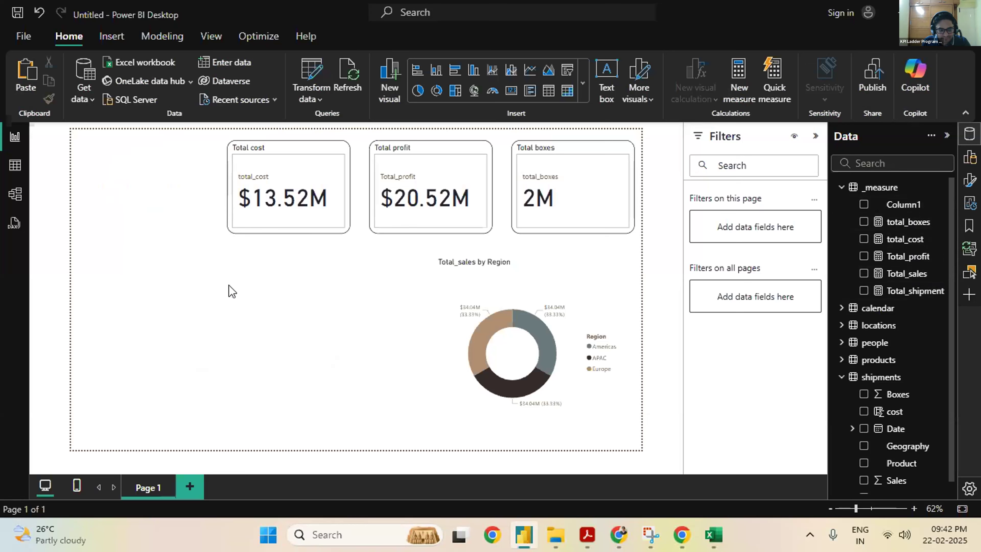
key(ctrl+z)
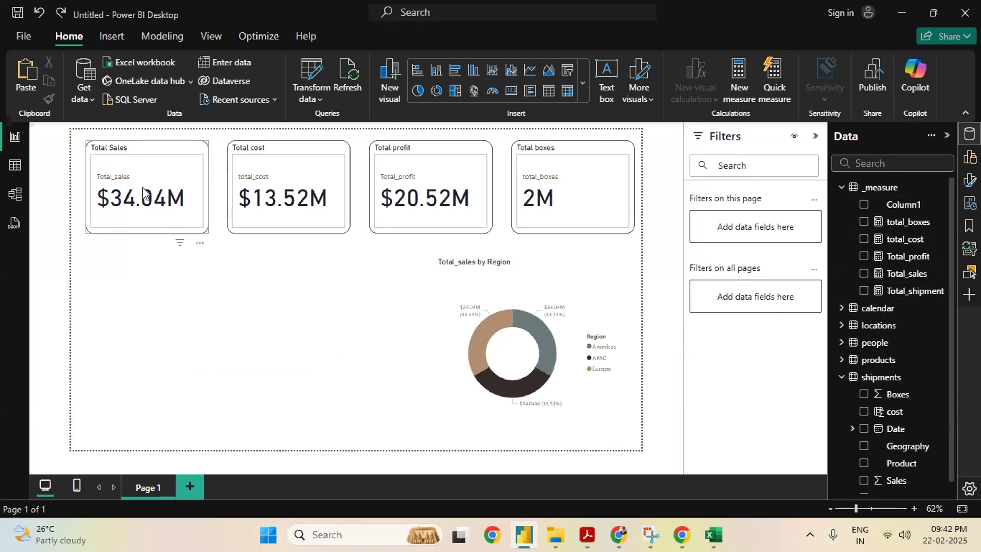
Inspect the callout label settings of the Total Sales card
click(119, 150)
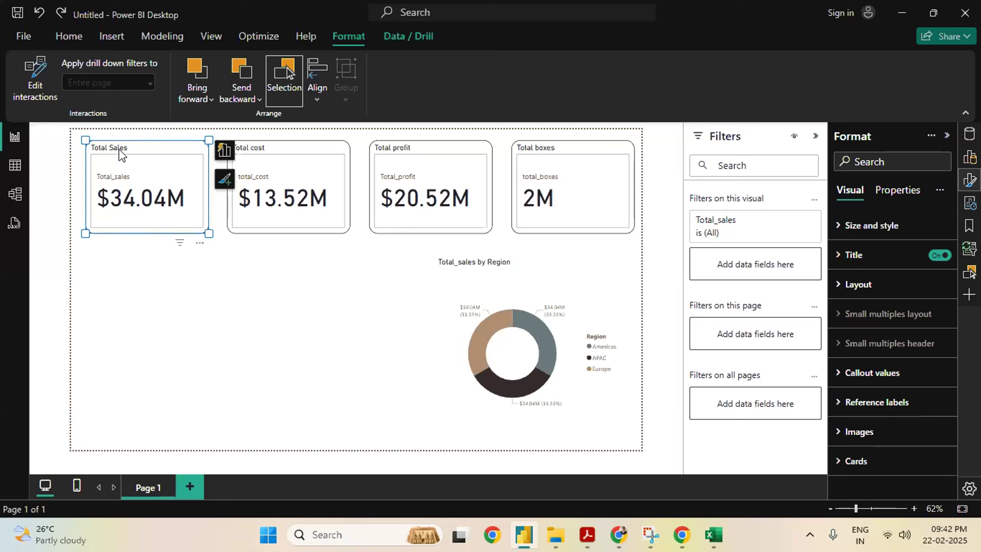
click(126, 177)
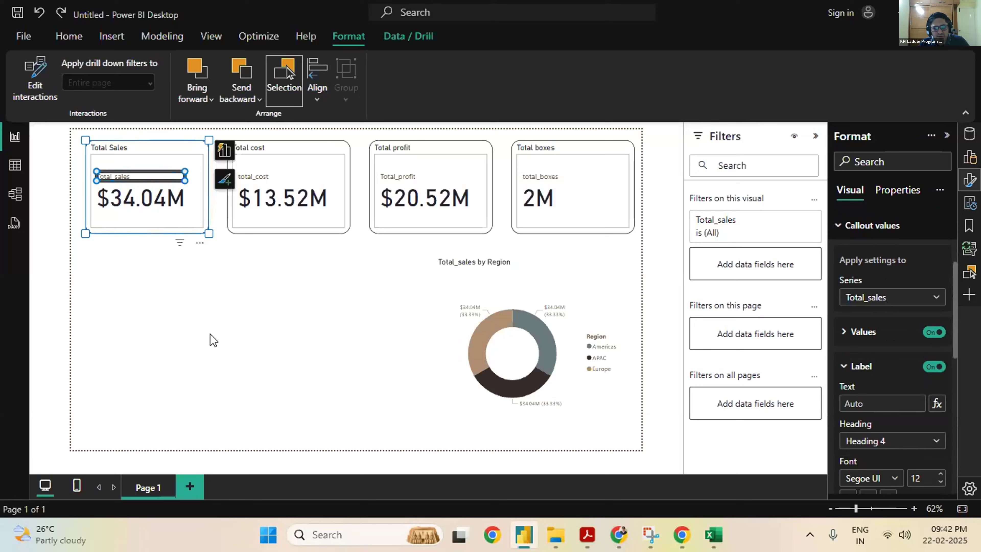
click(197, 301)
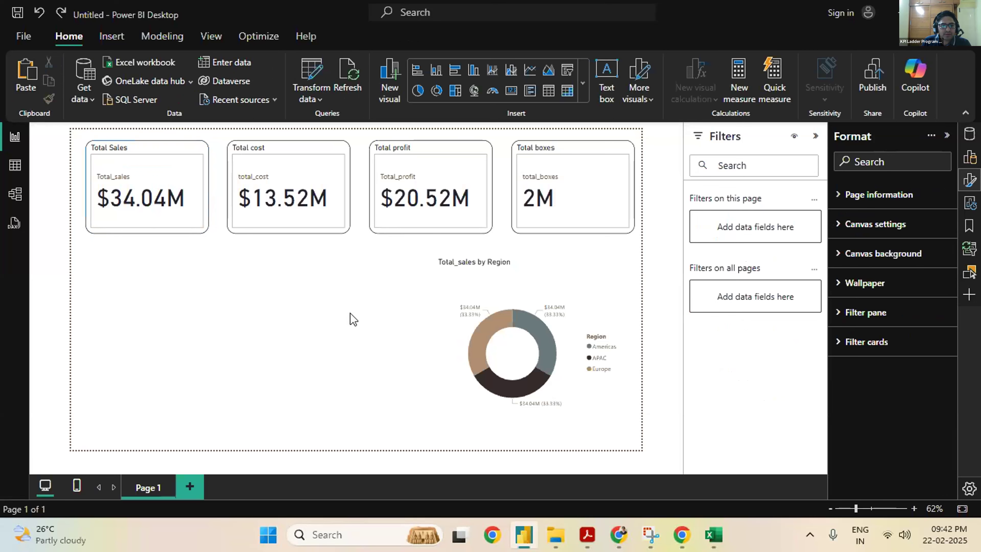
Look through the gallery of available report themes without applying one
click(212, 37)
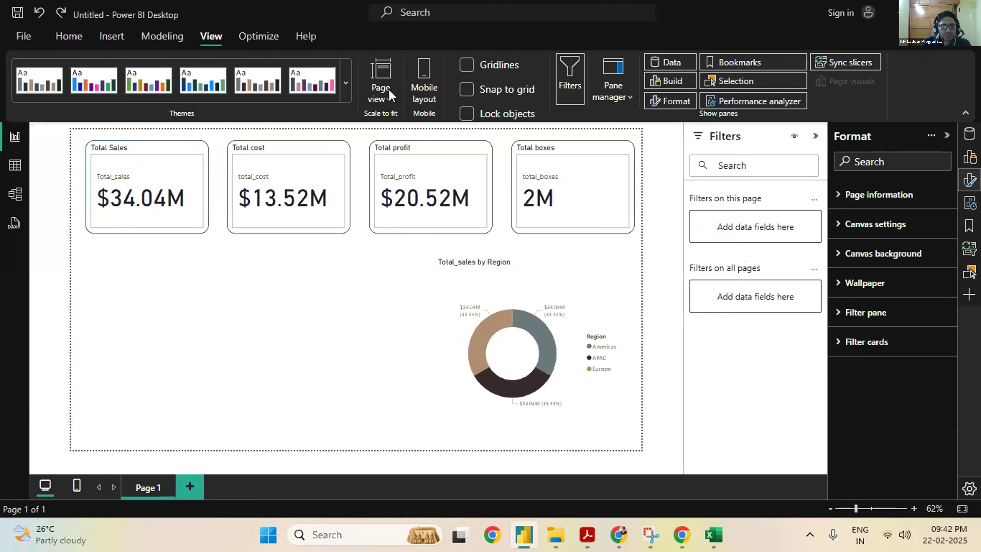
click(346, 97)
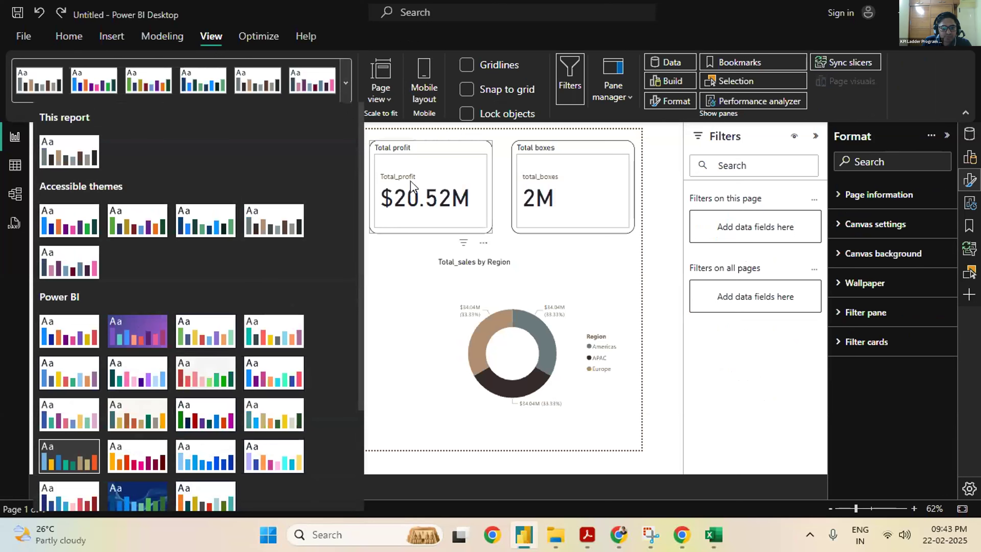
click(409, 281)
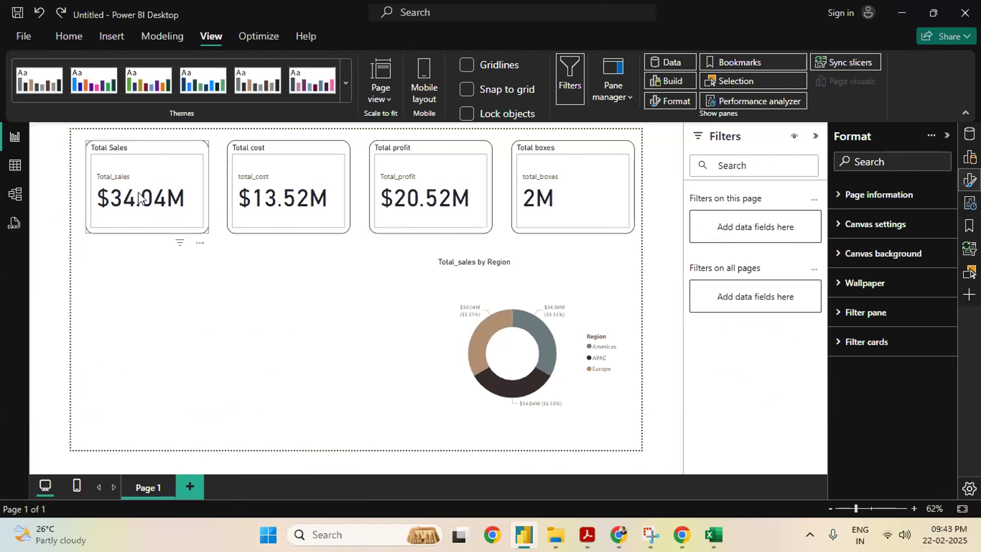
Inspect the title, size and position settings of the Total Sales card
click(117, 178)
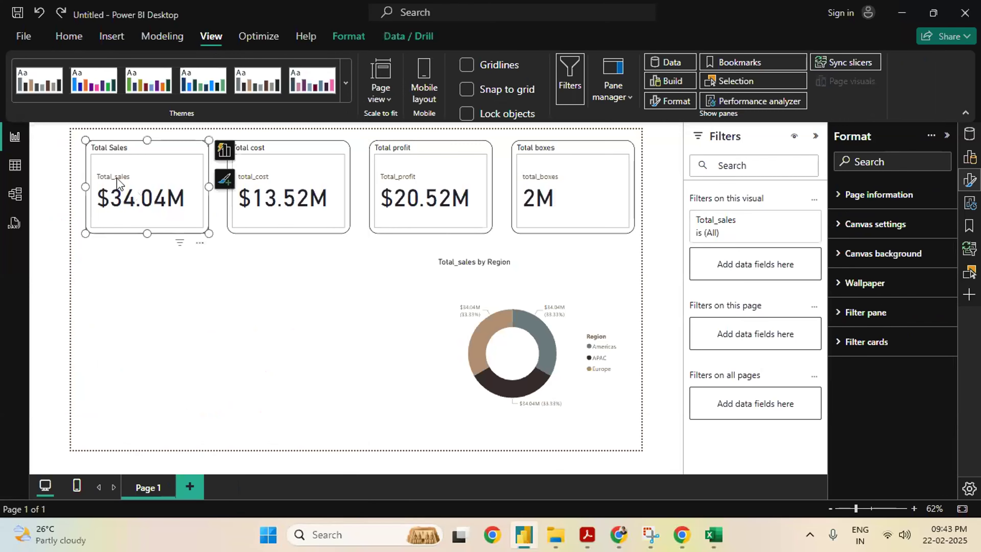
click(131, 178)
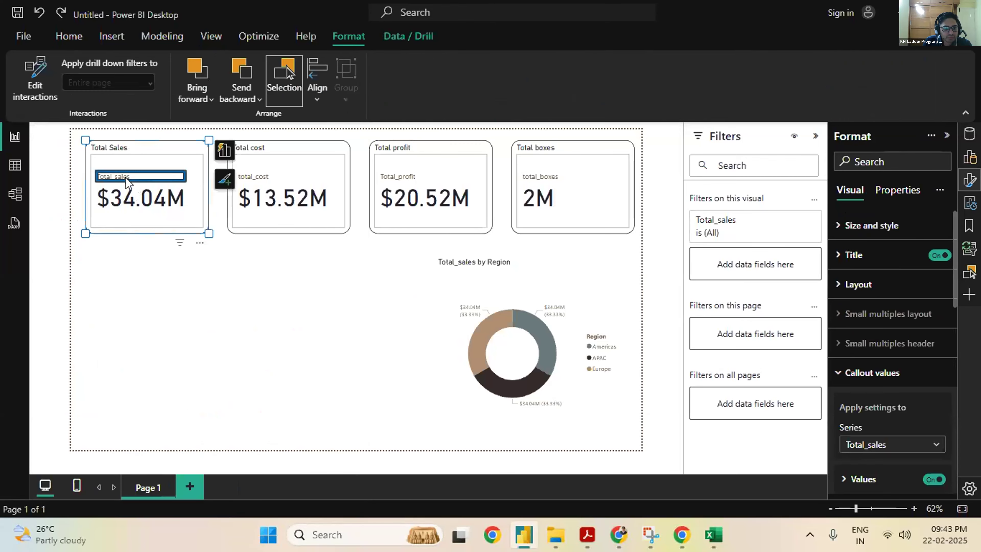
double_click(109, 147)
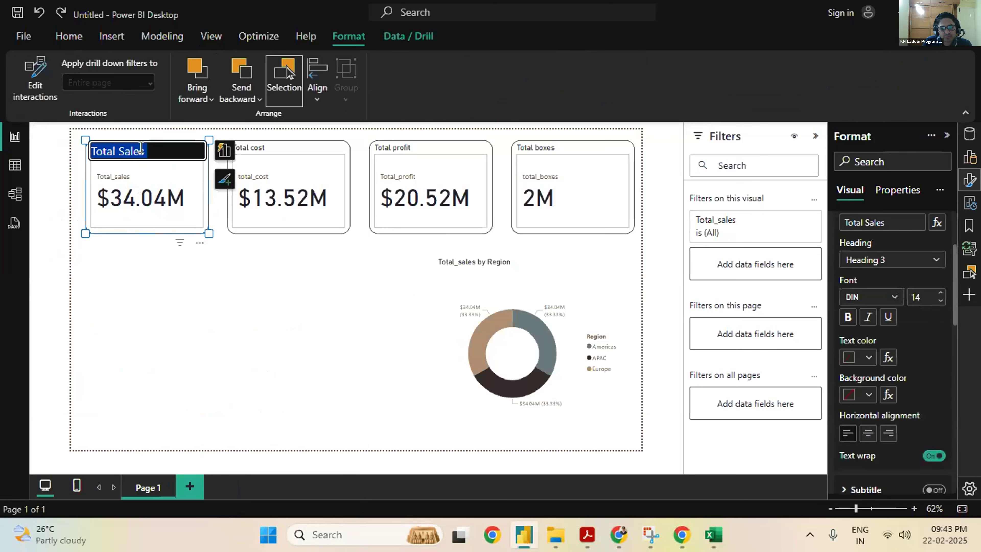
click(192, 304)
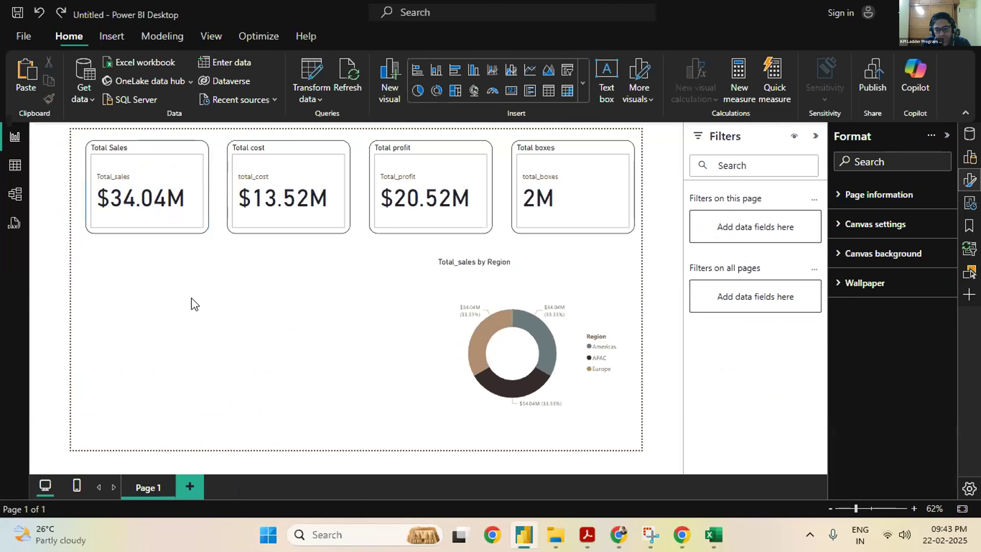
click(171, 179)
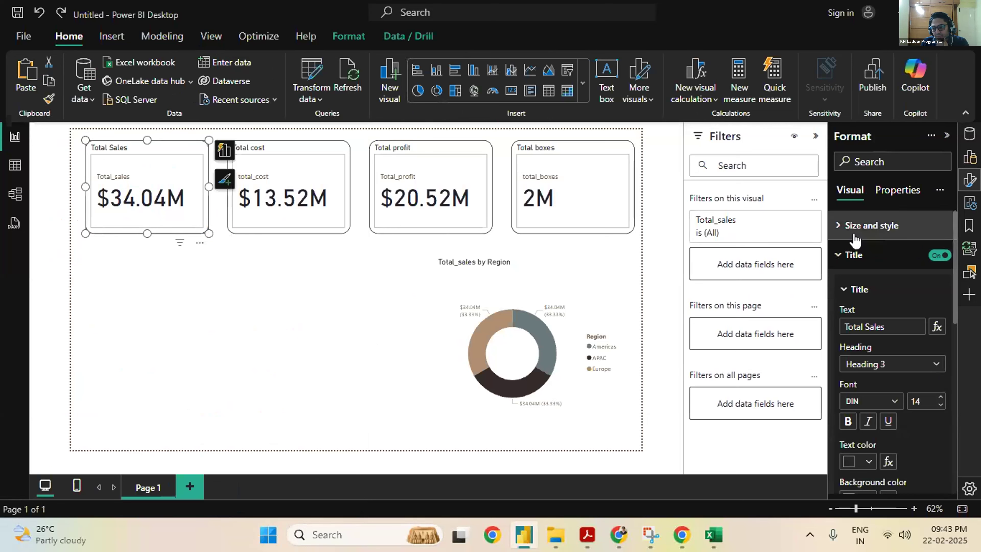
click(843, 232)
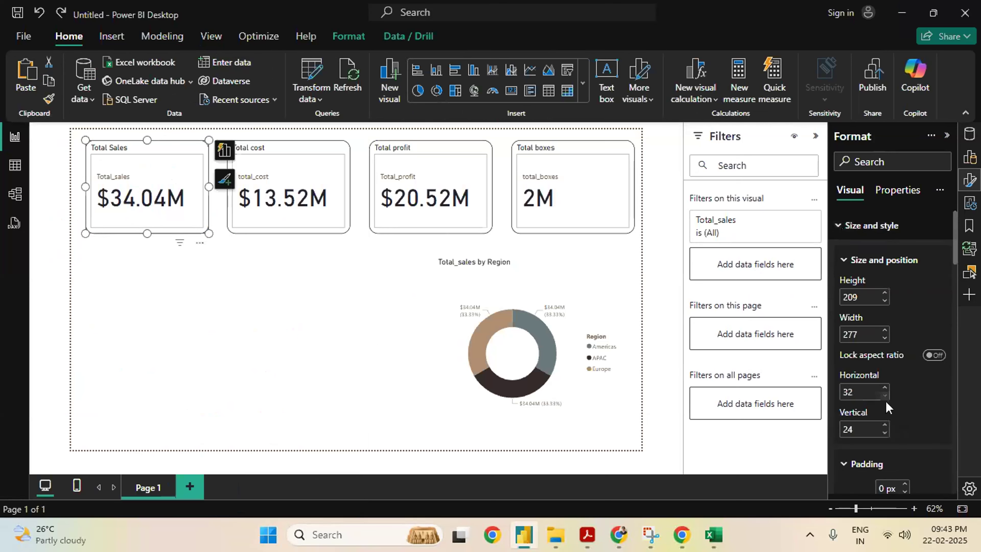
click(359, 399)
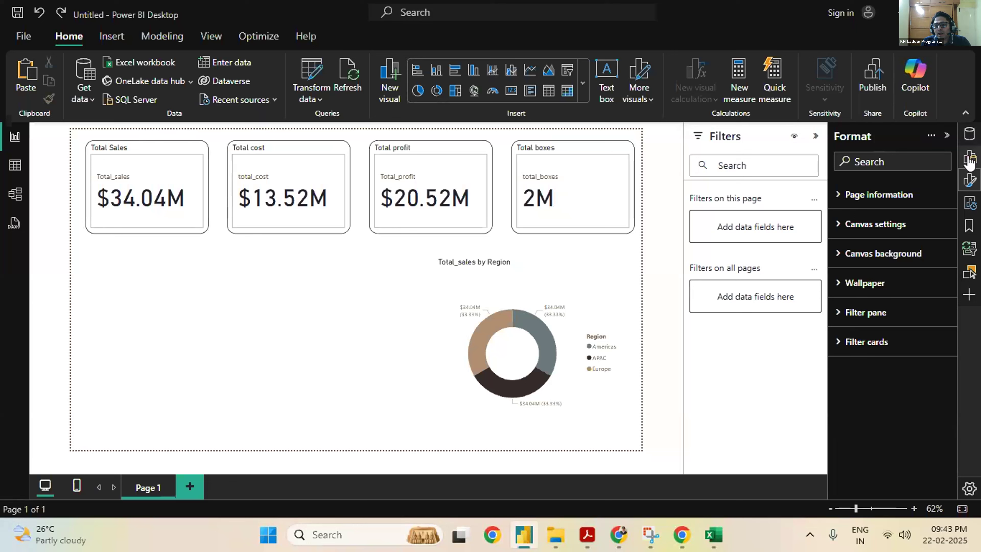
click(975, 142)
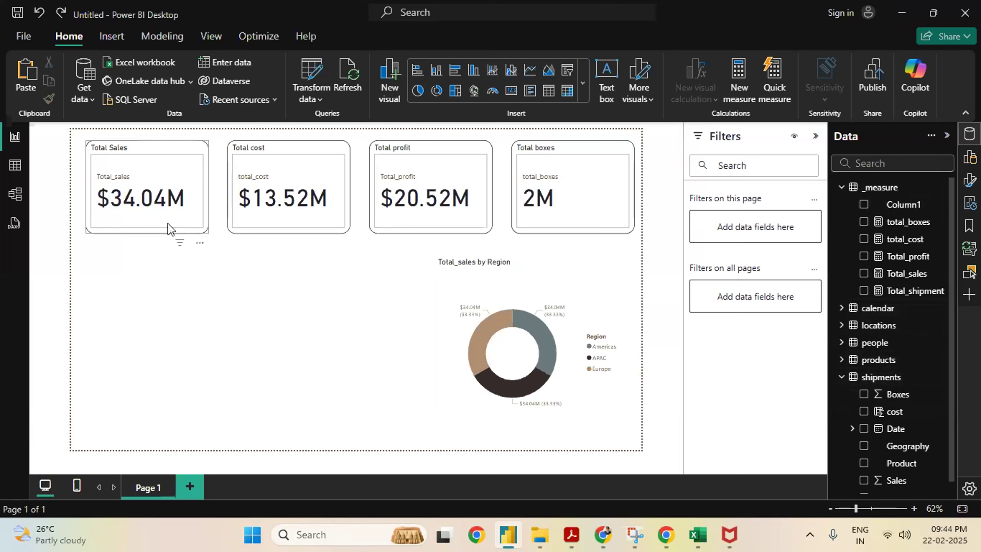
click(970, 157)
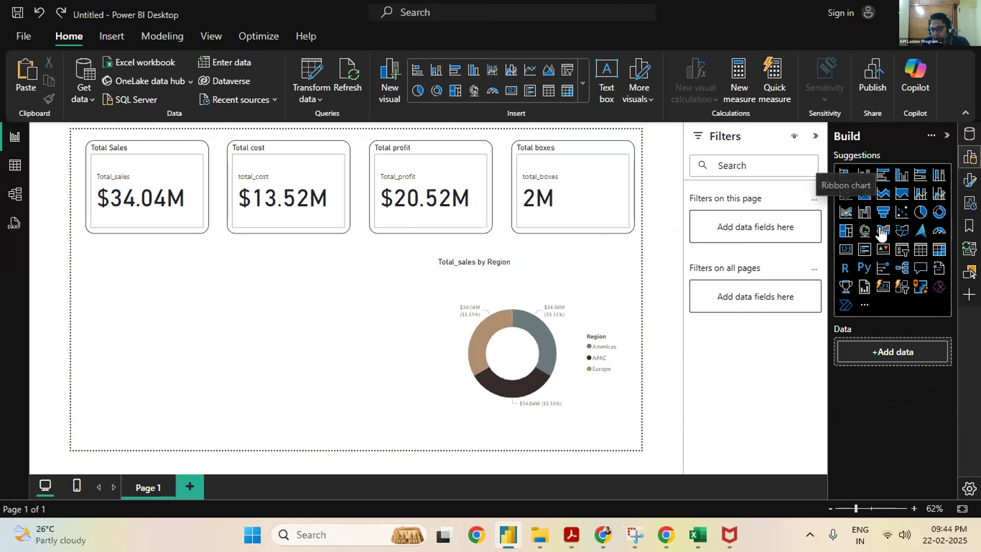
click(845, 211)
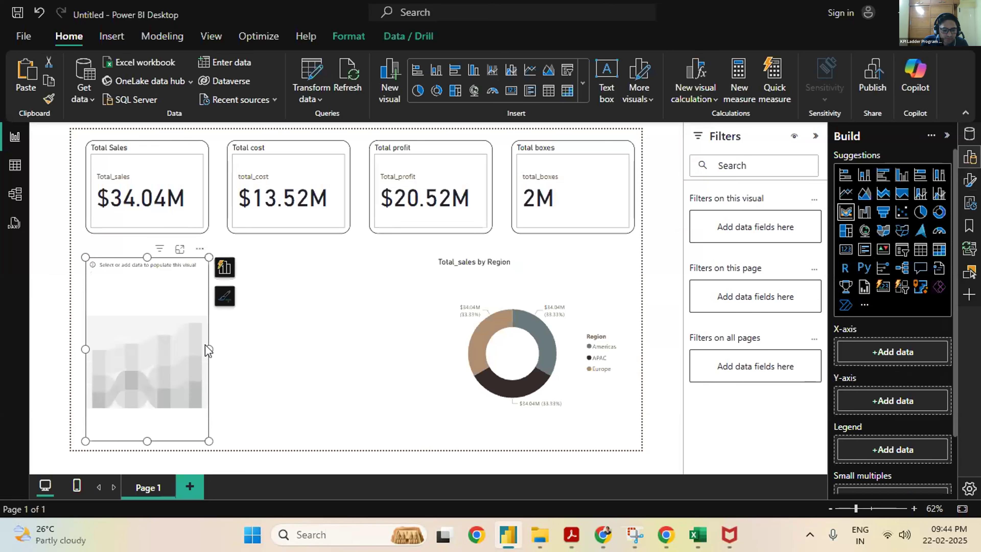
drag(209, 349, 290, 349)
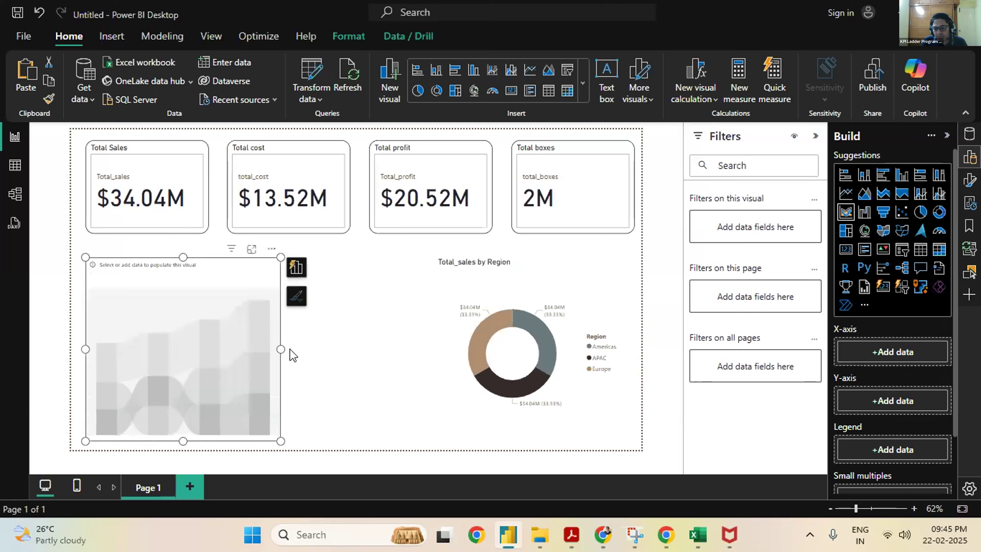
click(271, 249)
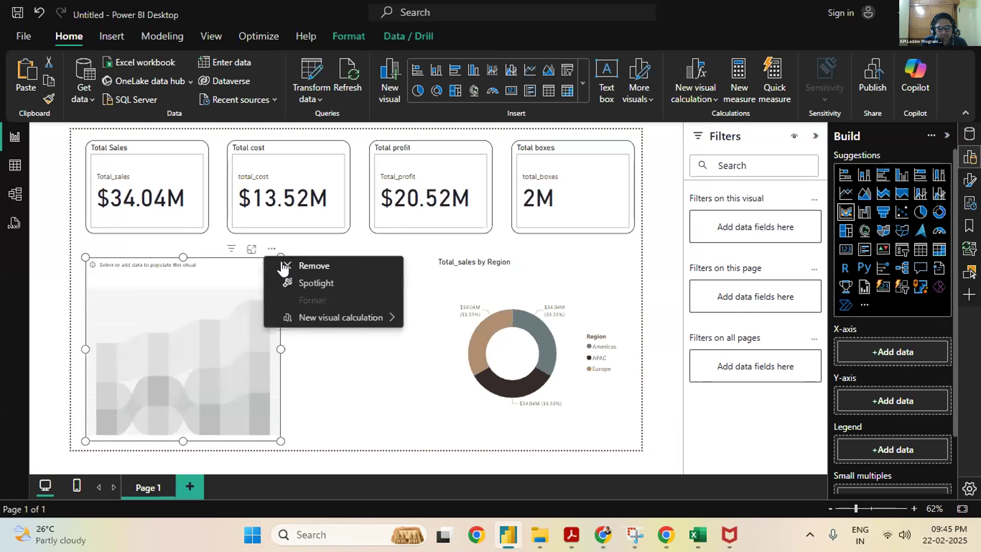
click(311, 267)
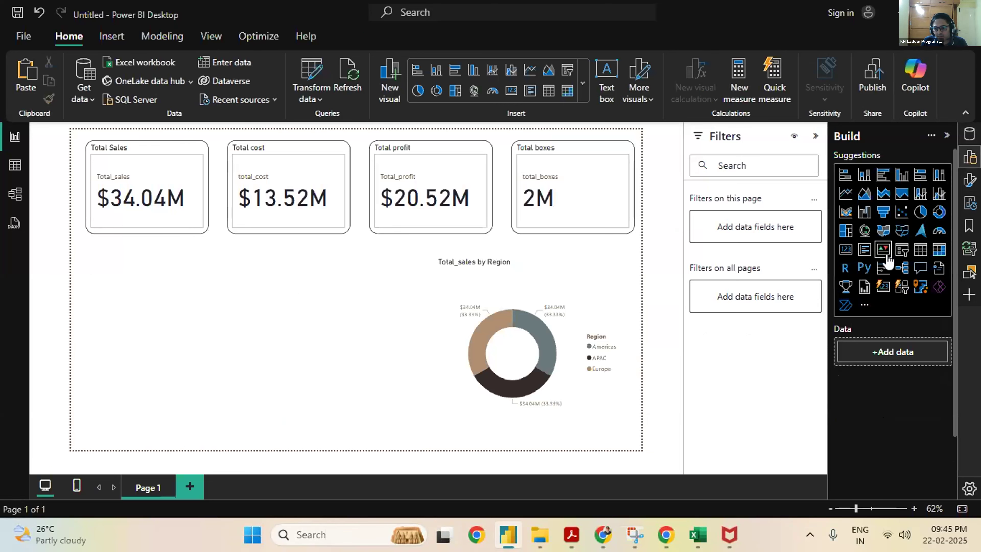
Insert a treemap below the KPI cards, sized to span the Total Sales and Total cost cards and placed just beneath them
click(846, 230)
drag(208, 349, 350, 348)
drag(215, 397, 213, 383)
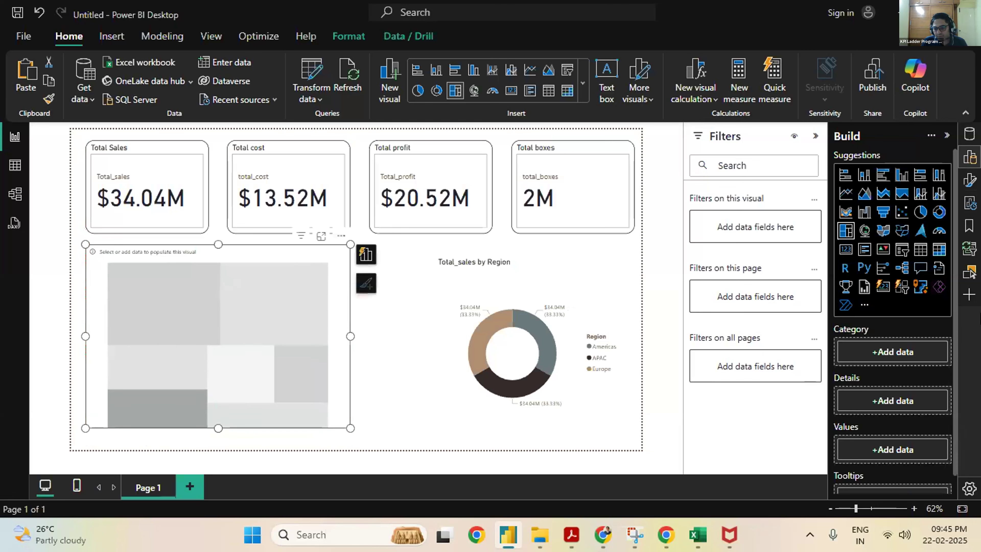
Assign the Total_sales measure to the treemap's values and Product from the products table to its details
scroll(897, 413, down, 1)
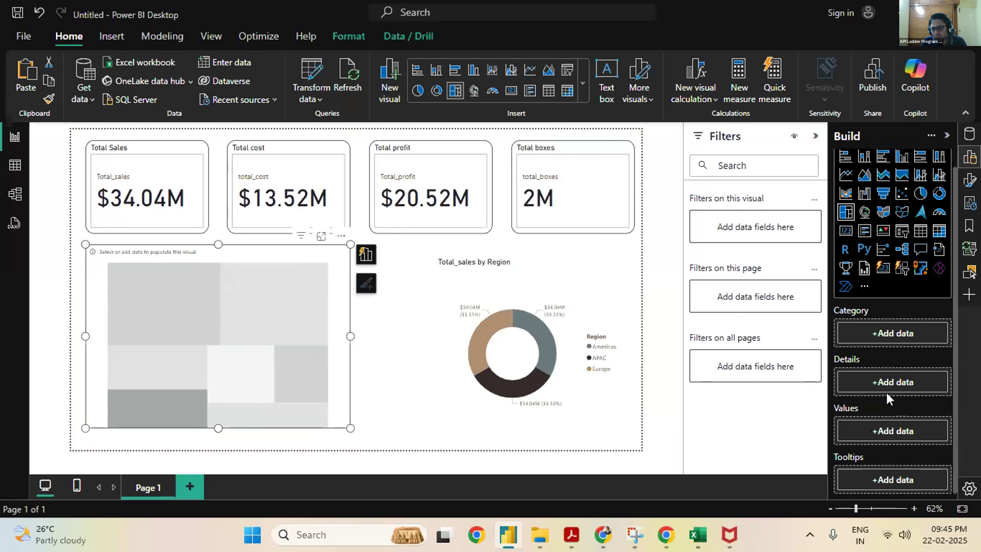
click(888, 429)
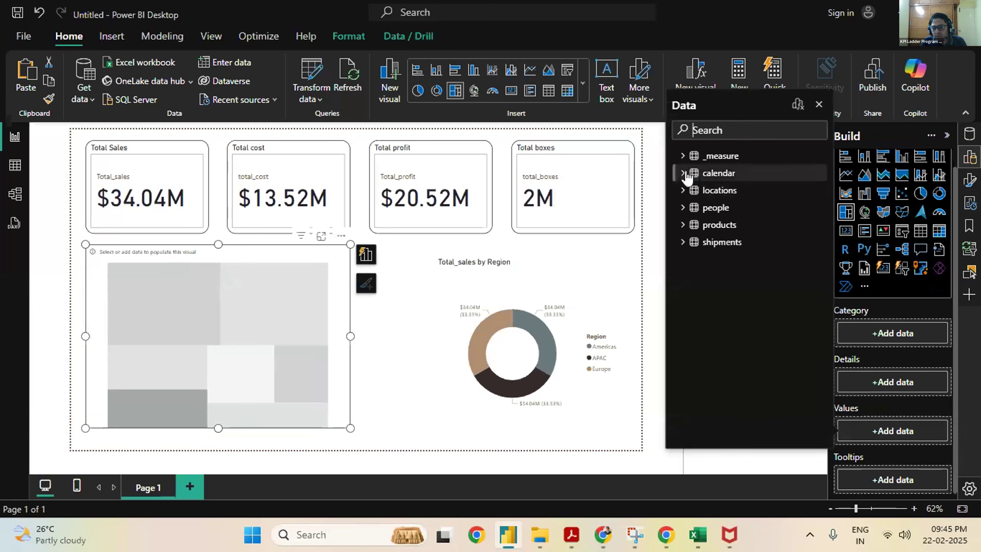
click(682, 156)
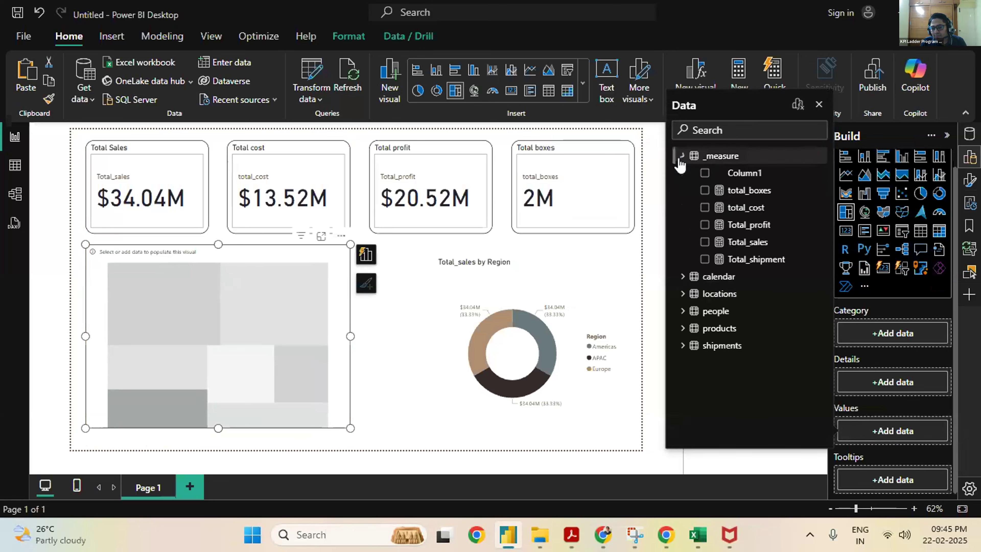
click(735, 243)
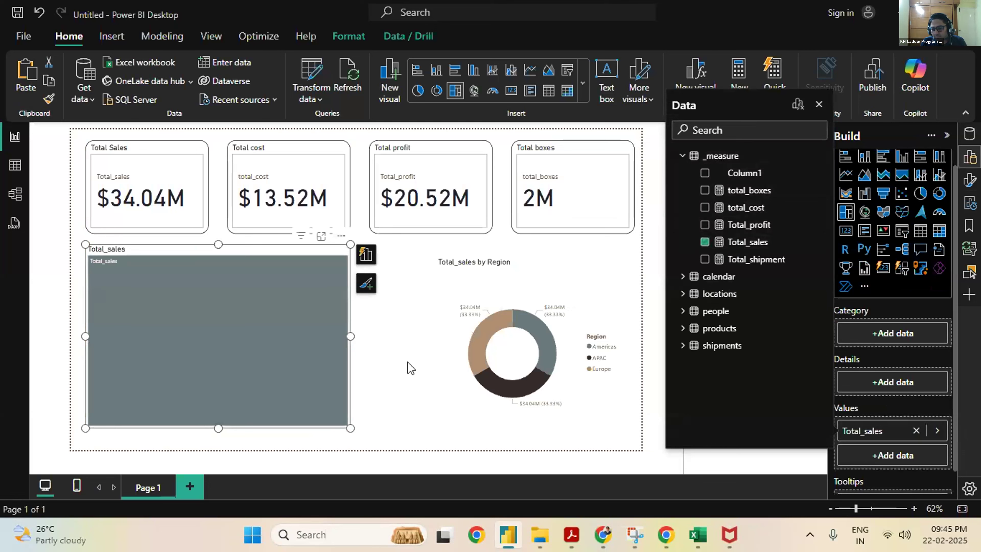
click(922, 378)
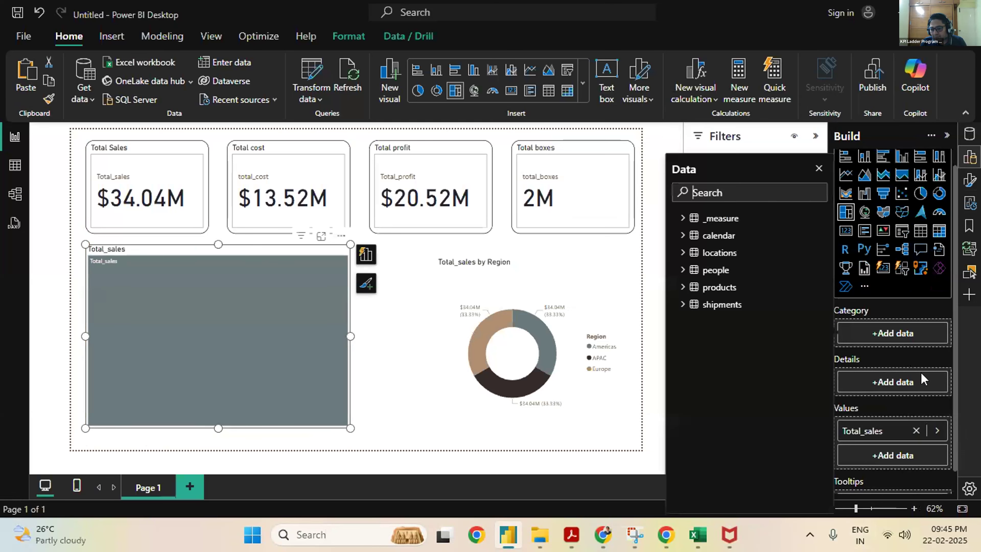
click(924, 383)
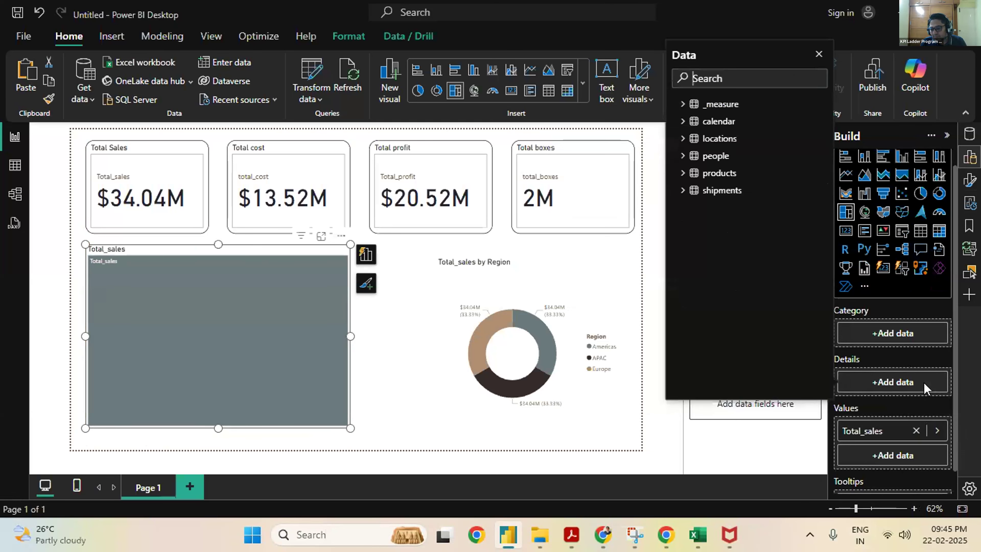
click(691, 174)
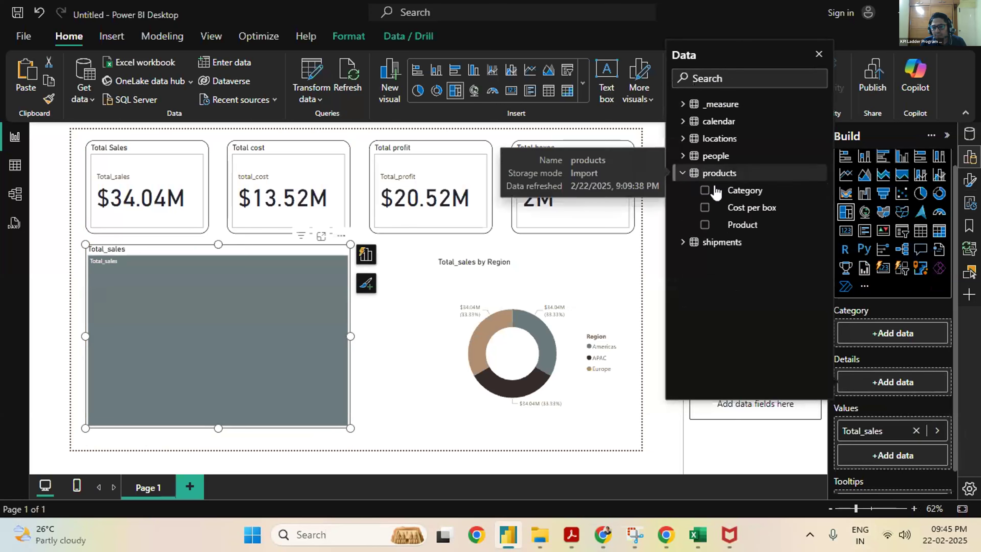
click(751, 227)
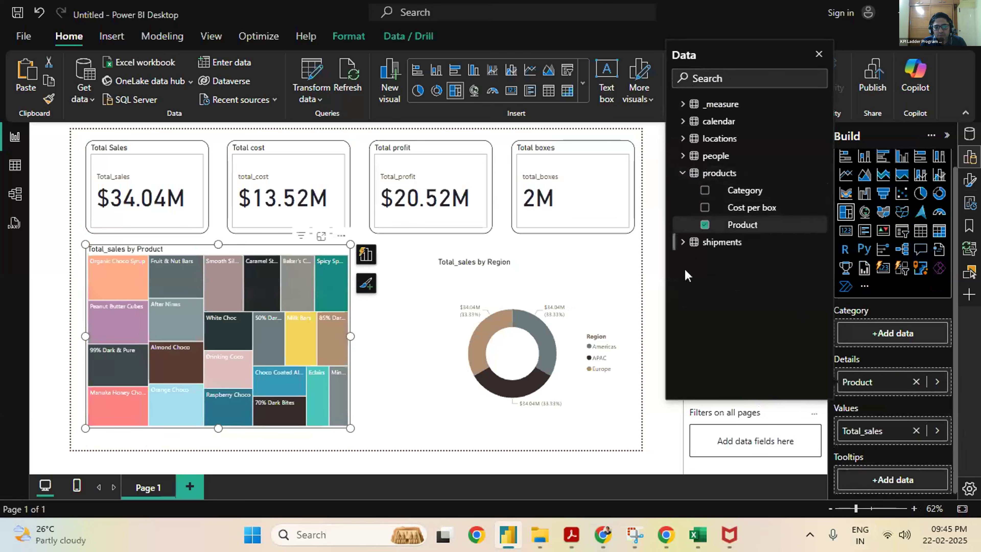
click(423, 396)
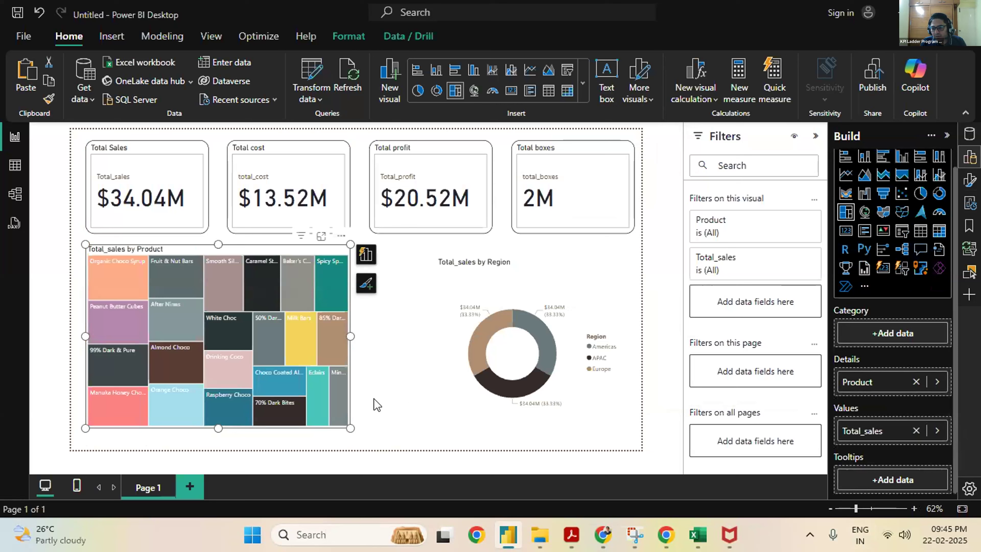
Turn on the treemap's visual border with 16 px rounded corners
click(365, 283)
click(448, 332)
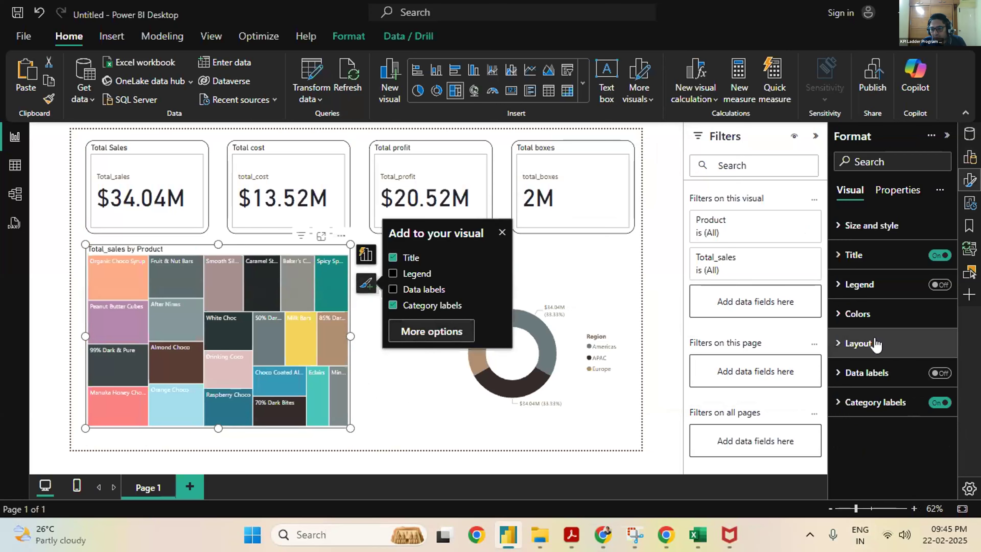
text(round)
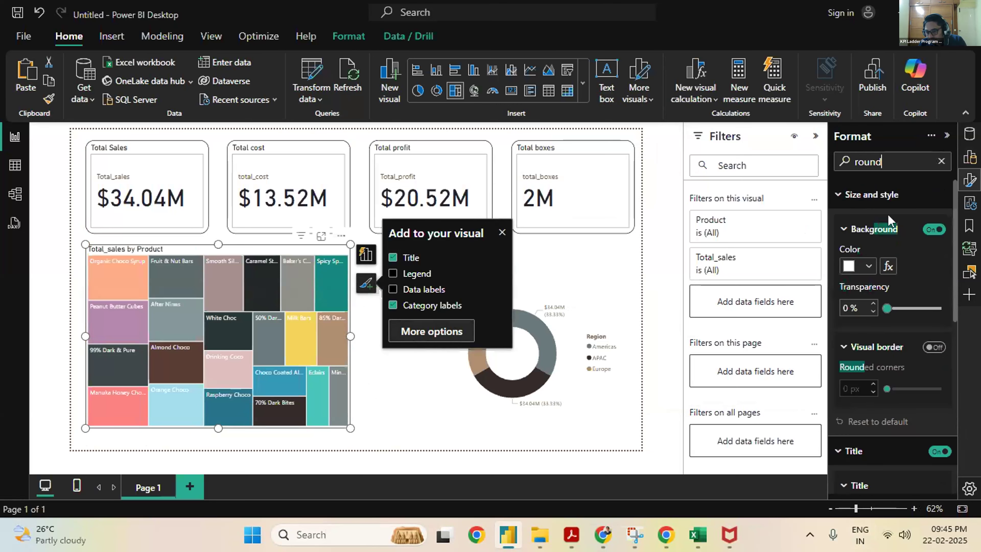
click(934, 347)
drag(888, 389, 916, 393)
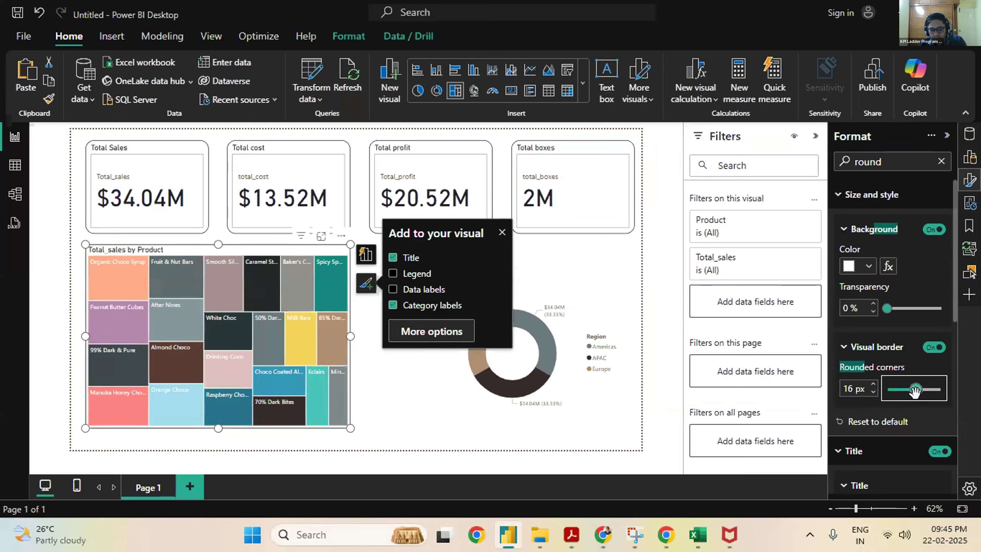
click(409, 429)
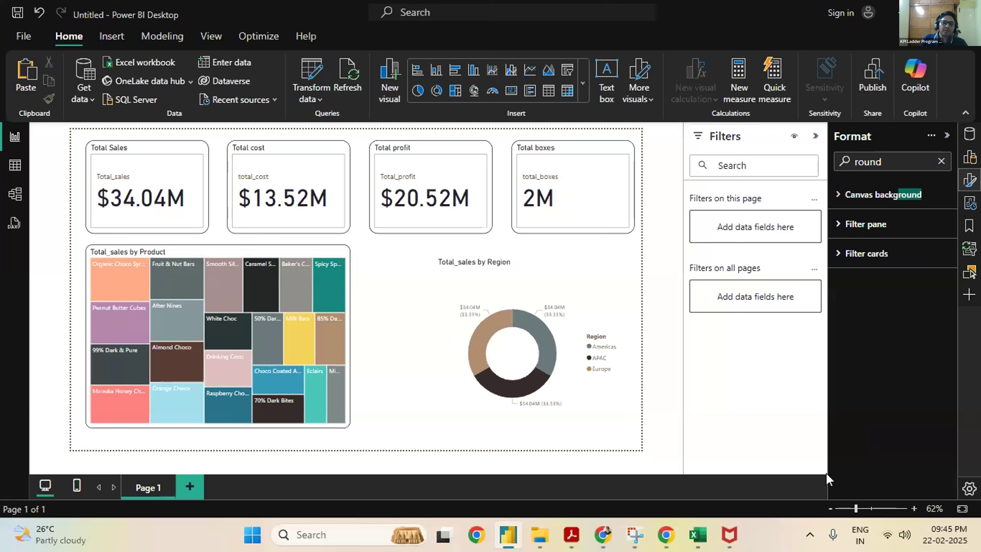
Move the region donut chart level with the treemap and give it a visual border with 15 px rounded corners
drag(495, 349, 486, 343)
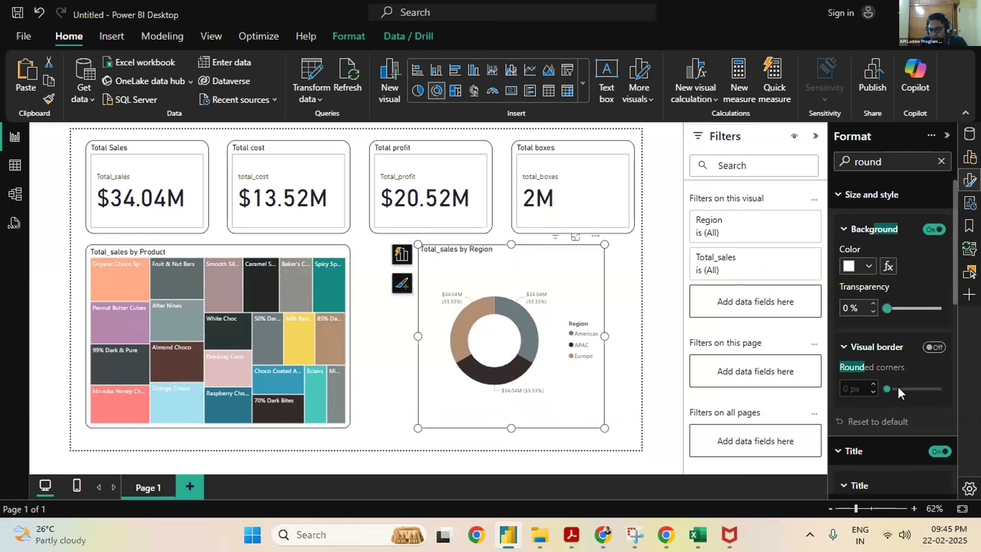
click(932, 347)
drag(887, 389, 914, 388)
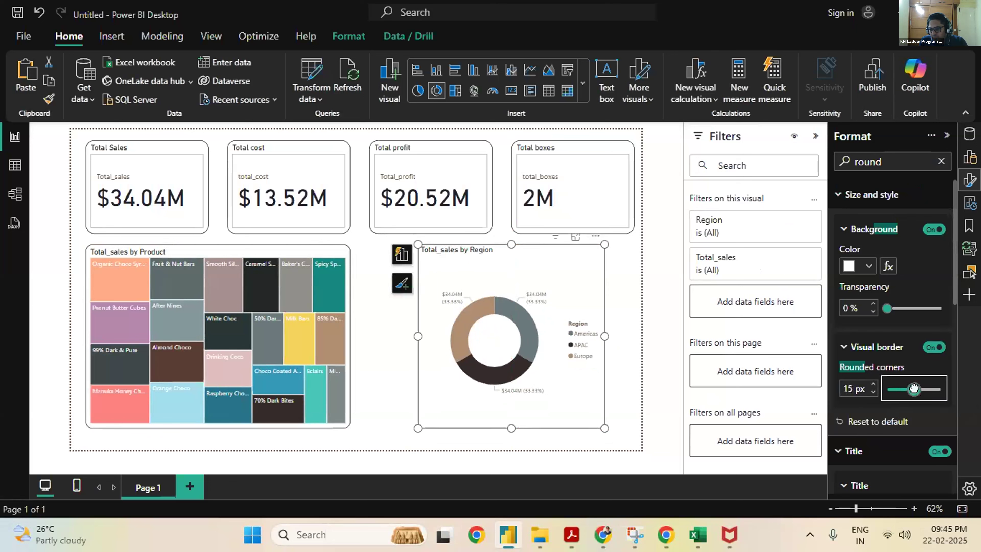
click(380, 431)
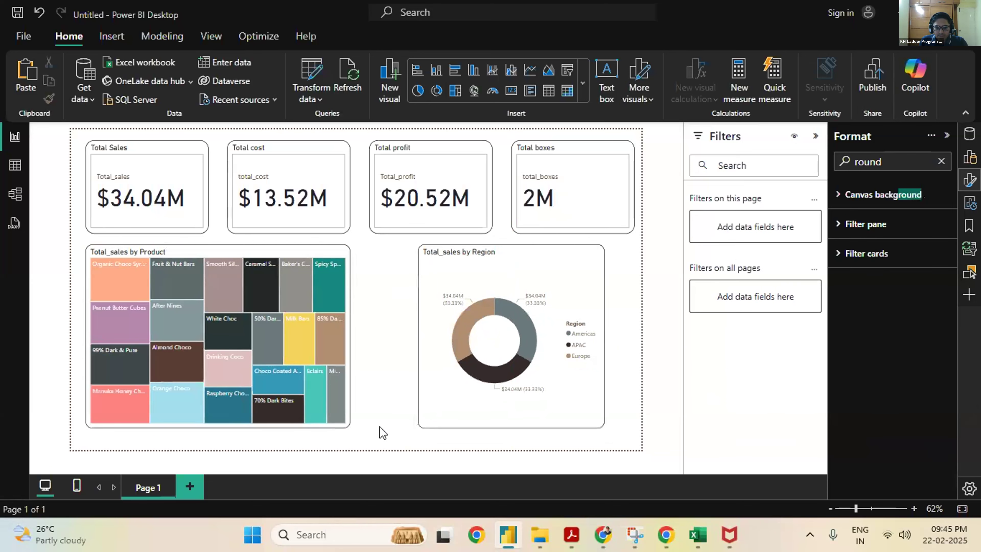
Rename the report page Page 1 as Sales and duplicate it
double_click(140, 488)
text(Sales)
key(Return)
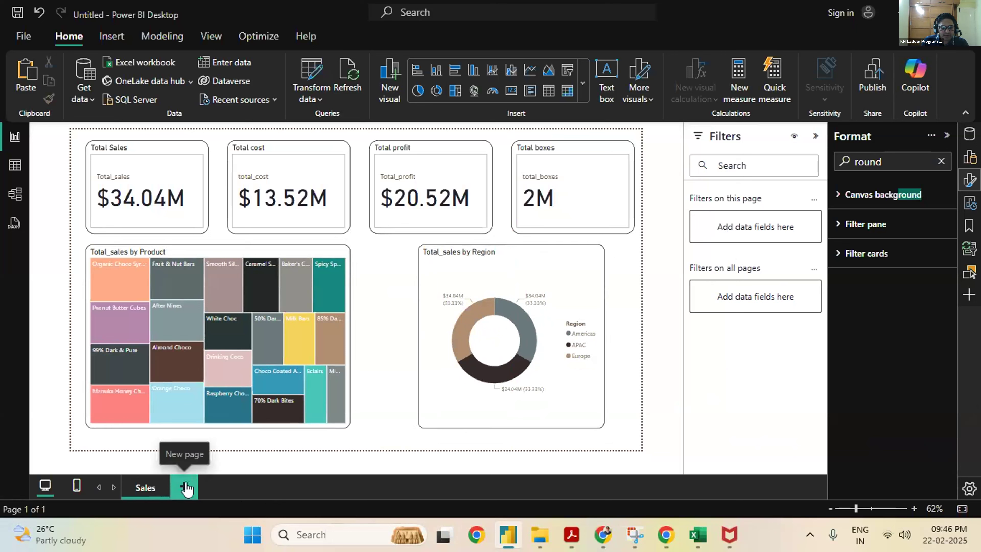
right_click(137, 486)
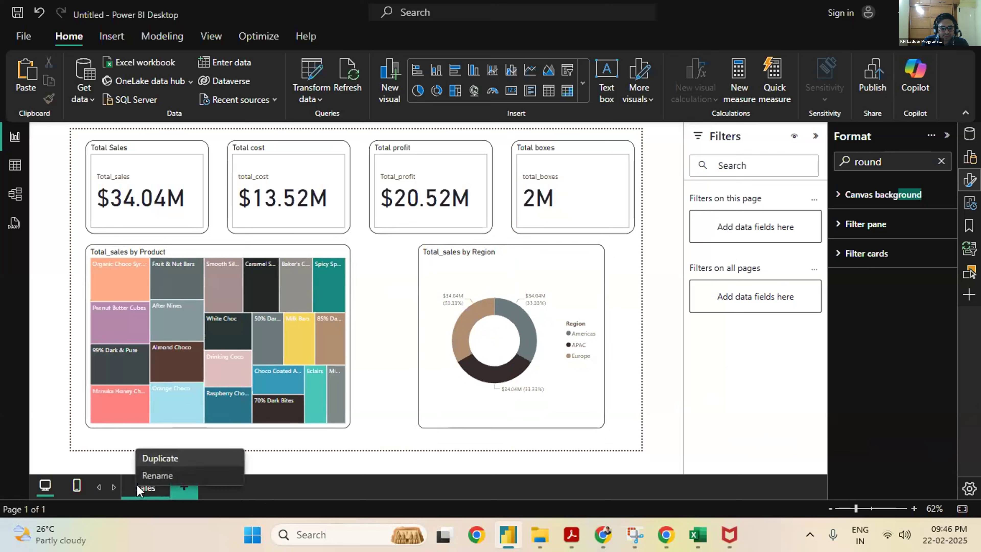
click(154, 460)
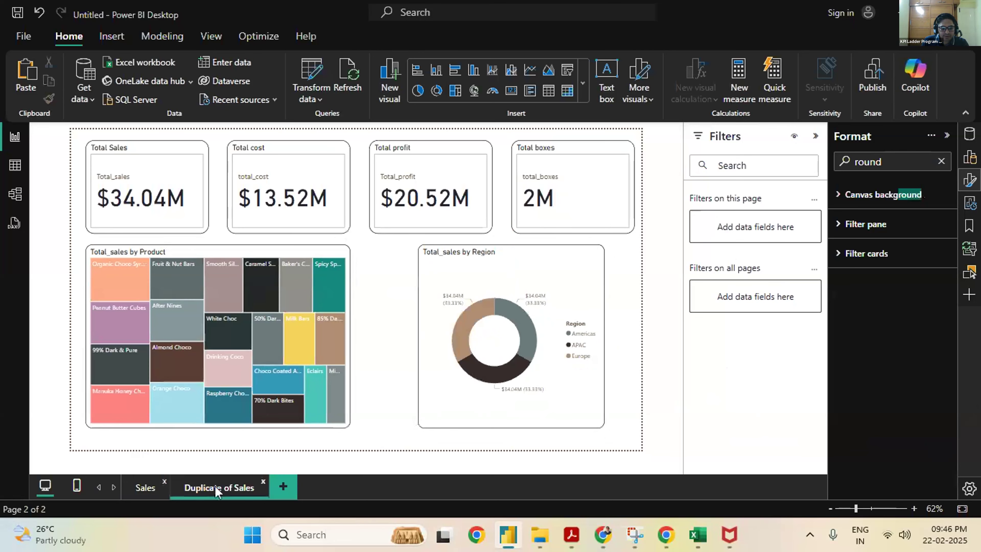
Rename the duplicated page as Shipment and return to the Sales page
double_click(217, 486)
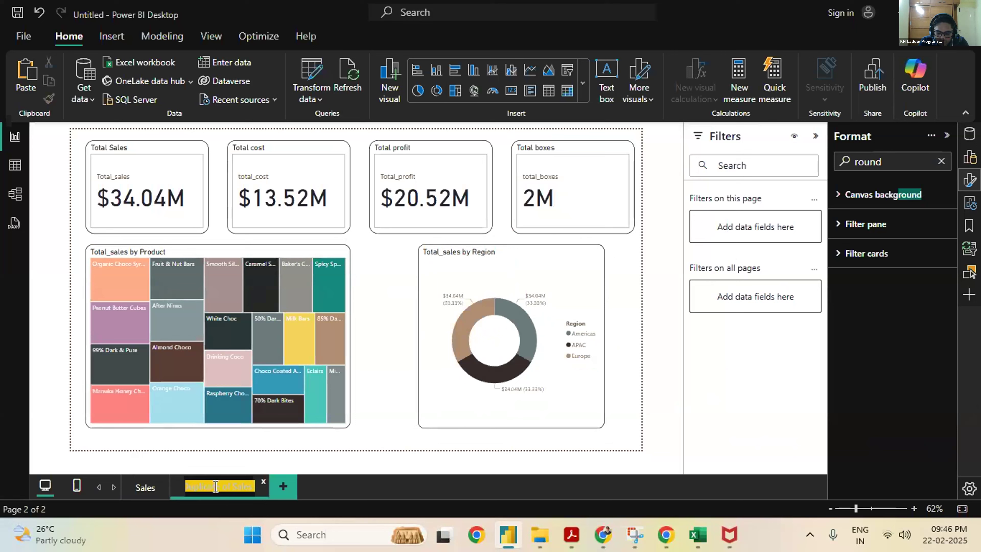
text(Shipment)
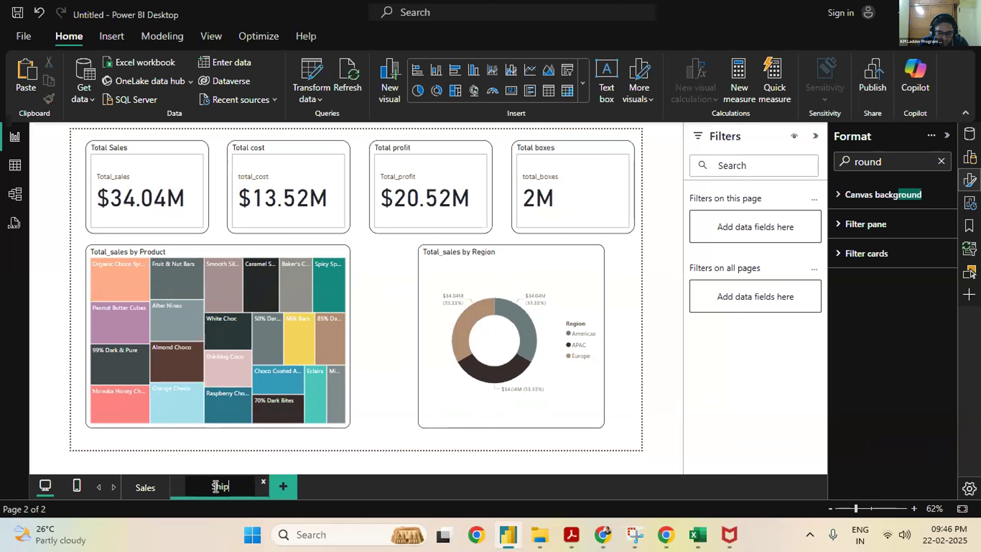
click(342, 456)
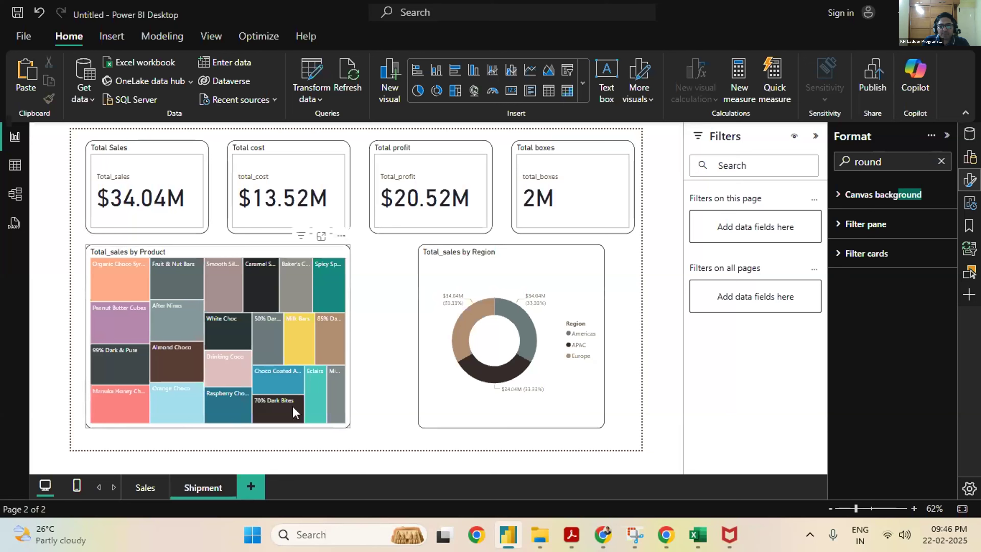
click(341, 236)
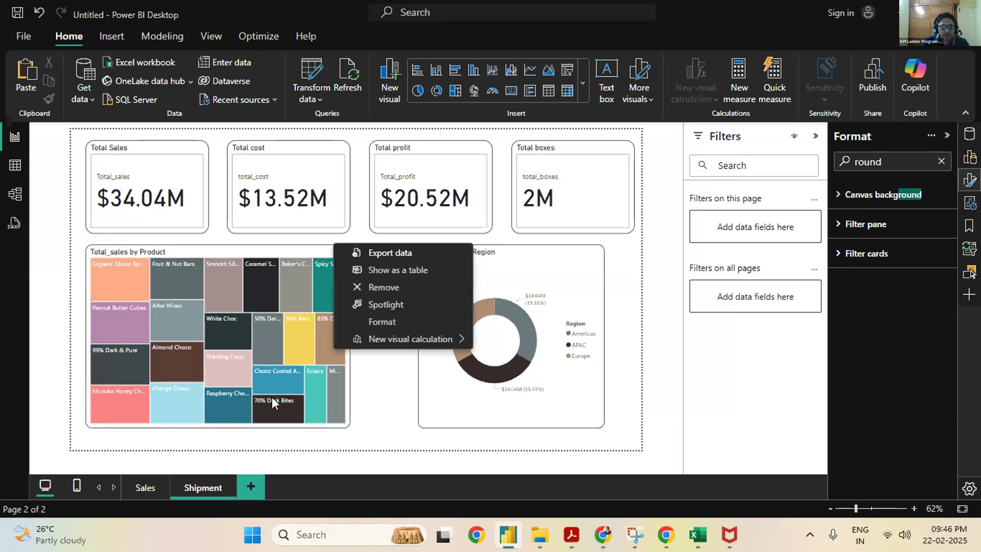
click(142, 489)
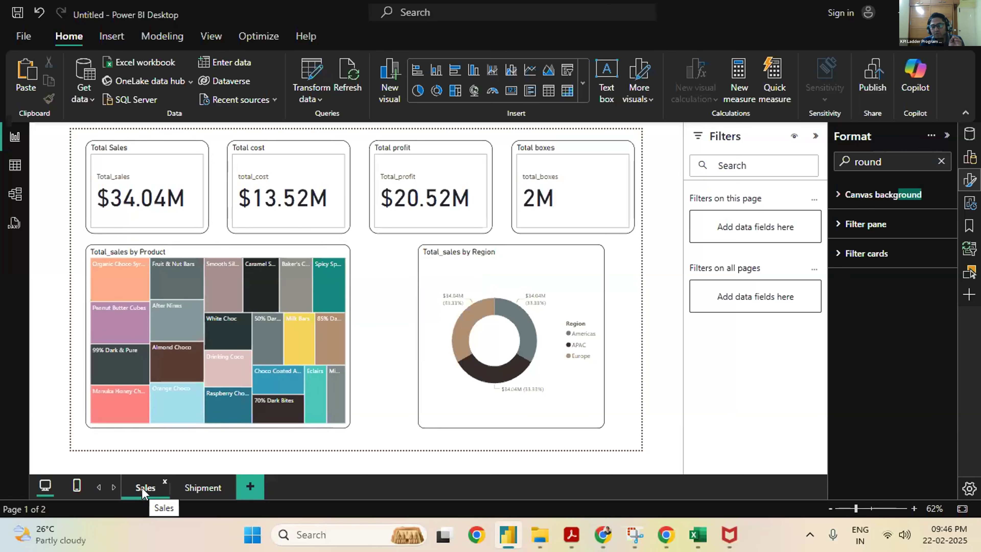